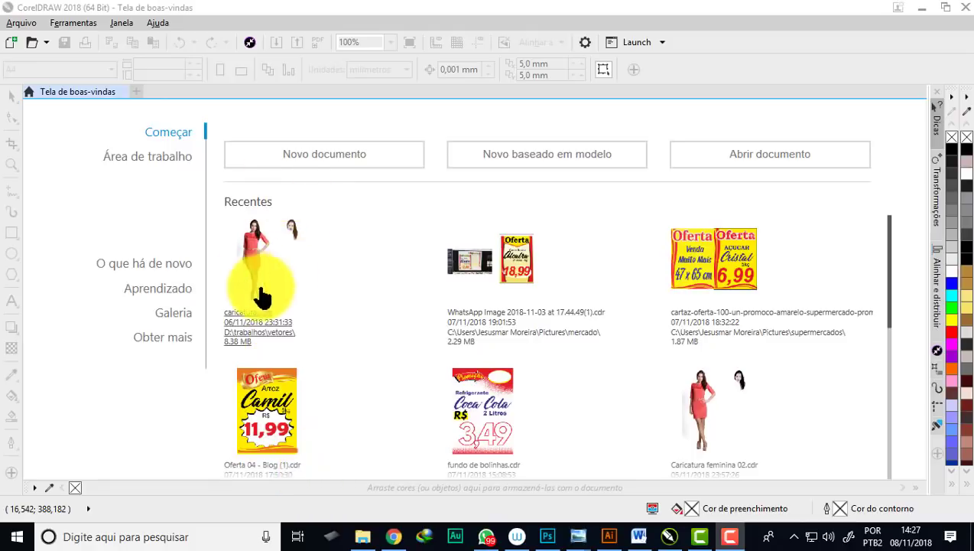
# Open caricaturas.cdr from recent files and zoom around the cartoon head and reference photo.
pyautogui.scroll(-1, 271, 254)
pyautogui.scroll(1, 273, 258)
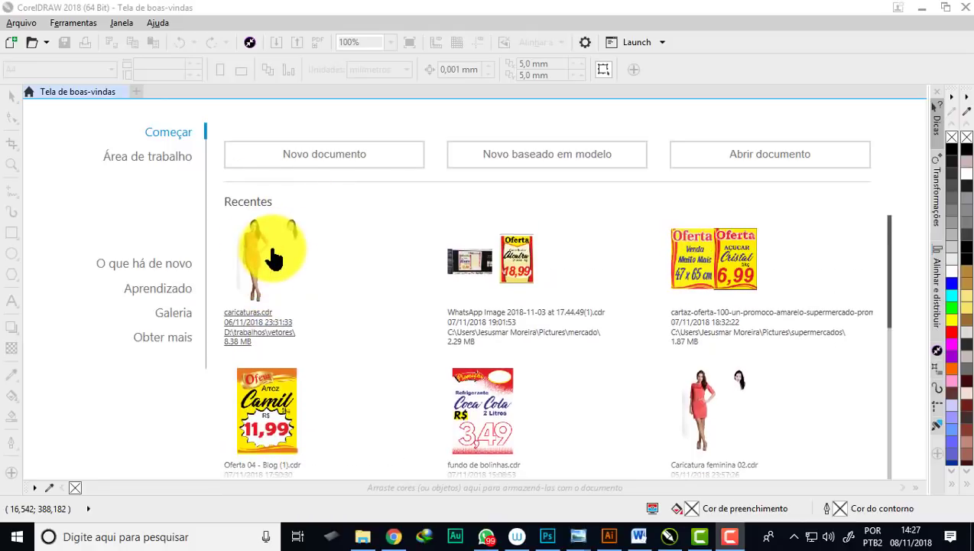
pyautogui.click(262, 253)
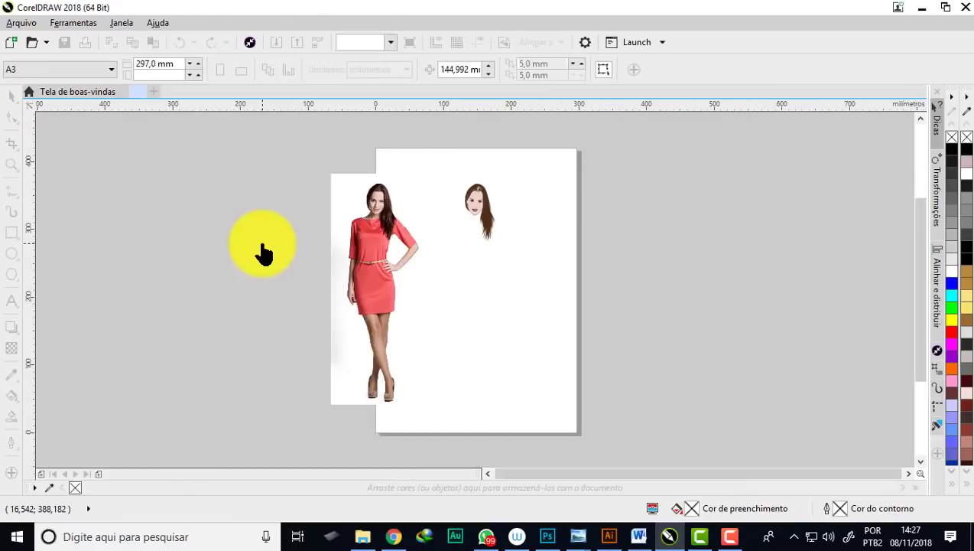
pyautogui.scroll(2, 471, 178)
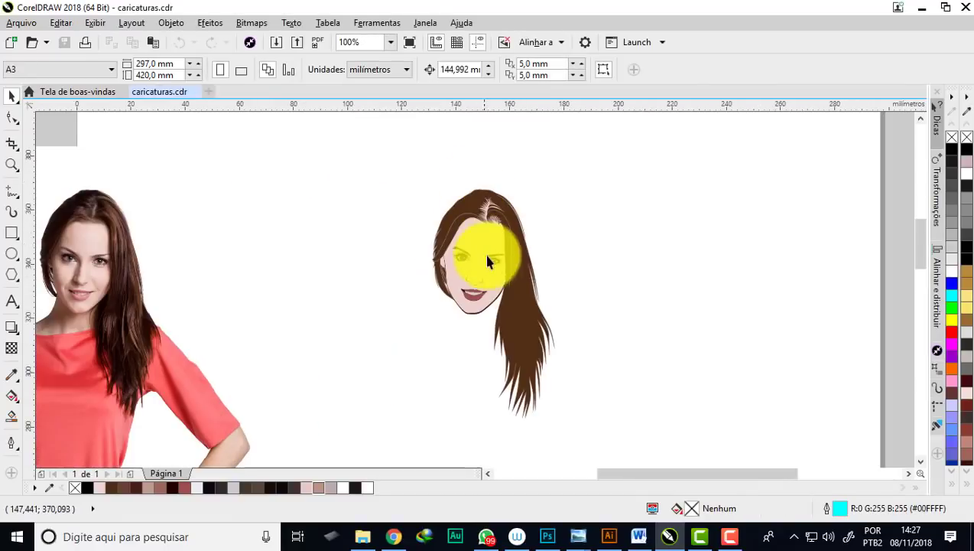
pyautogui.scroll(1, 484, 250)
pyautogui.scroll(1, 489, 266)
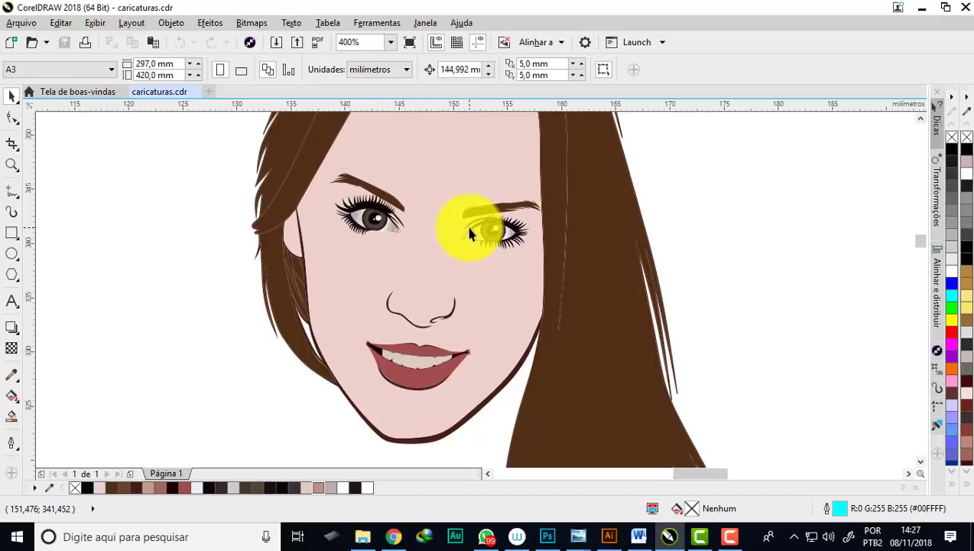
pyautogui.scroll(-2, 465, 223)
pyautogui.scroll(1, 450, 183)
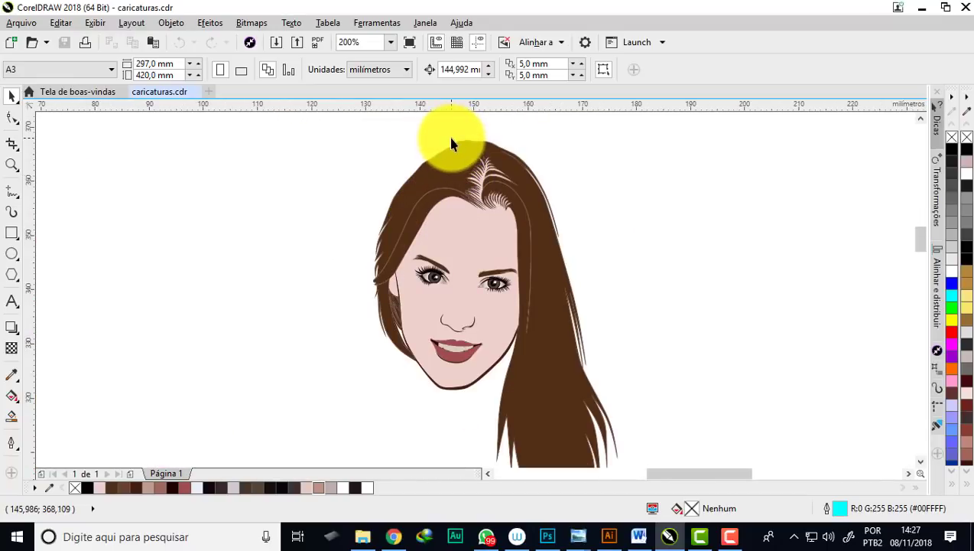
pyautogui.scroll(-2, 451, 145)
pyautogui.scroll(-1, 448, 148)
pyautogui.scroll(3, 446, 152)
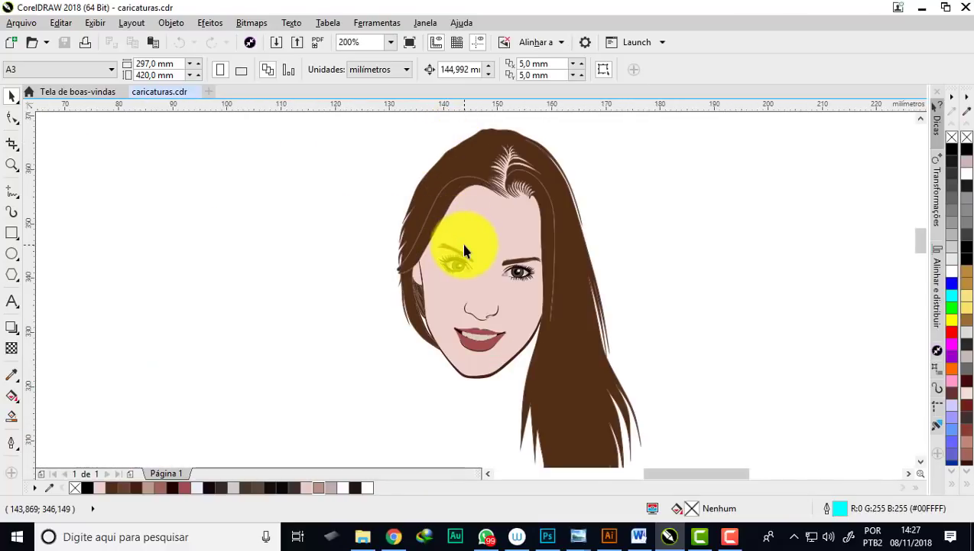
pyautogui.scroll(1, 482, 322)
pyautogui.scroll(1, 480, 321)
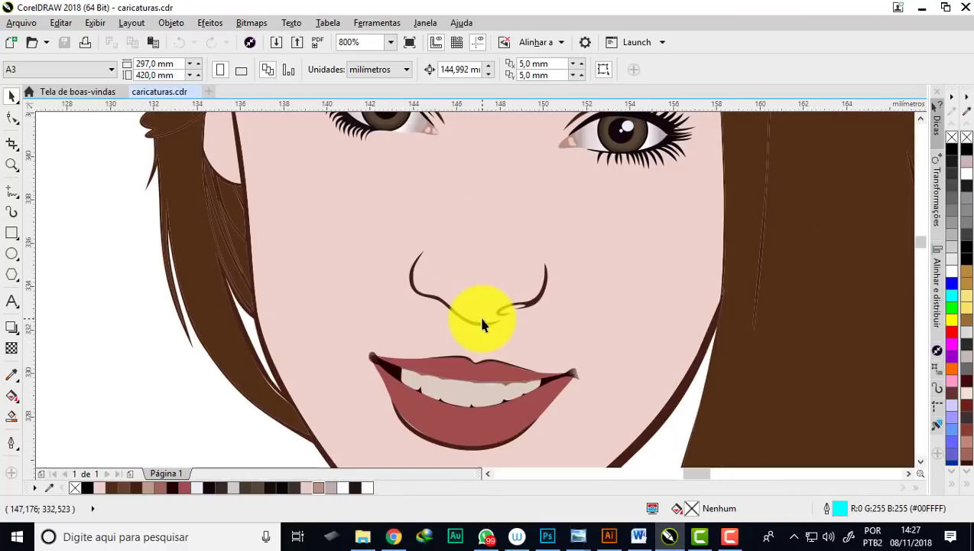
pyautogui.scroll(-2, 461, 289)
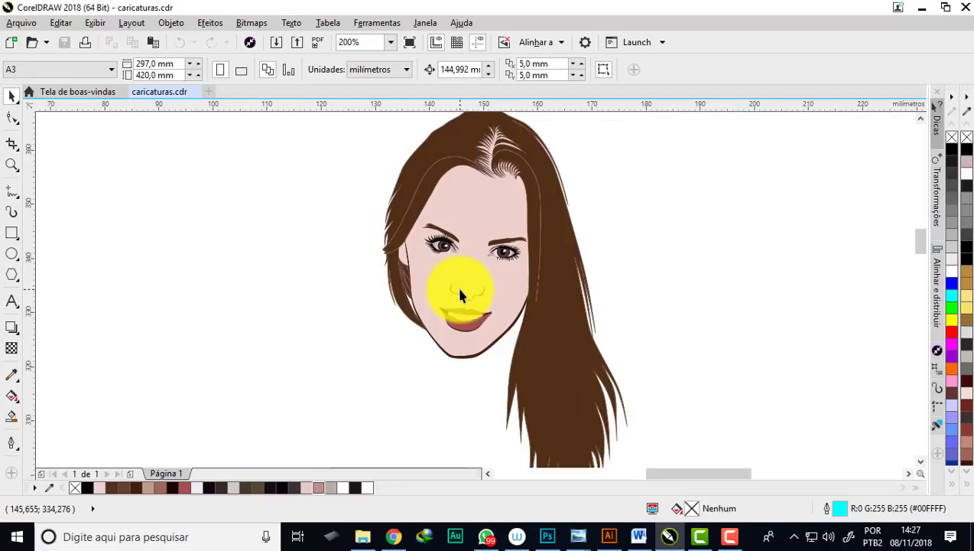
pyautogui.scroll(1, 459, 293)
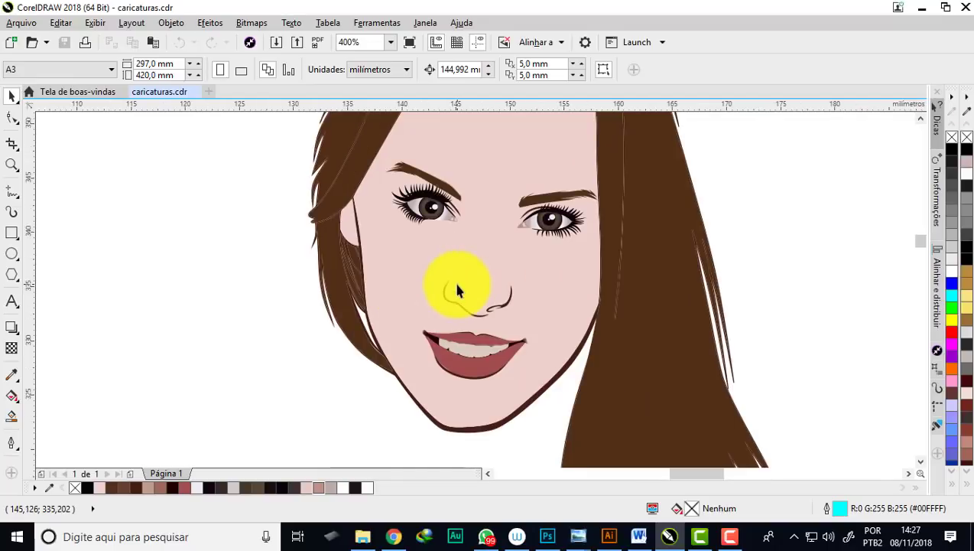
pyautogui.scroll(-1, 479, 238)
pyautogui.scroll(-1, 478, 237)
pyautogui.scroll(-1, 480, 246)
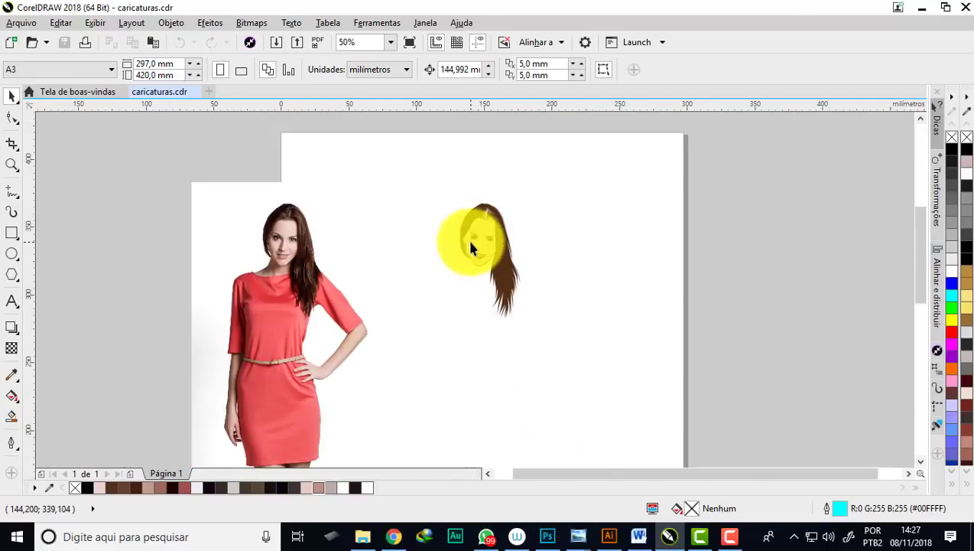
pyautogui.scroll(-1, 459, 252)
pyautogui.scroll(2, 376, 331)
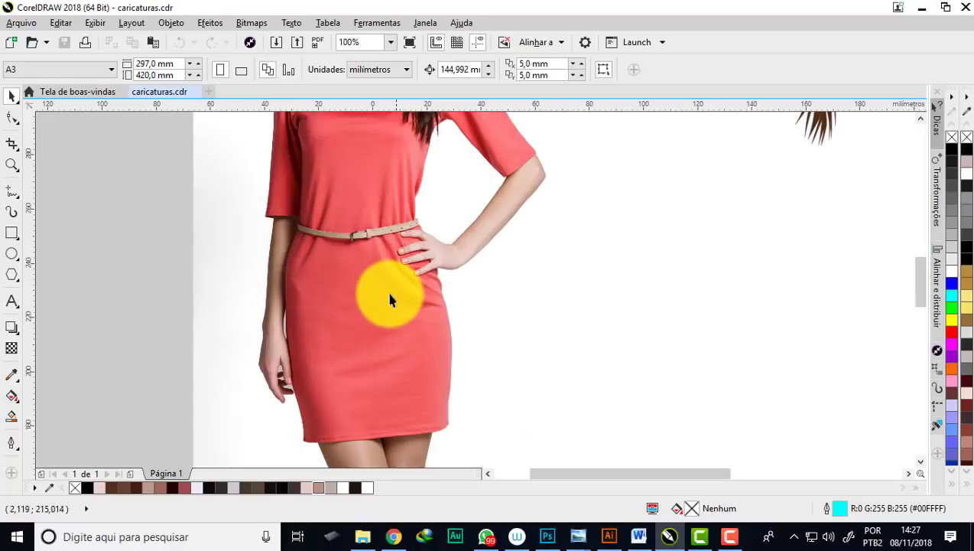
pyautogui.scroll(-1, 386, 289)
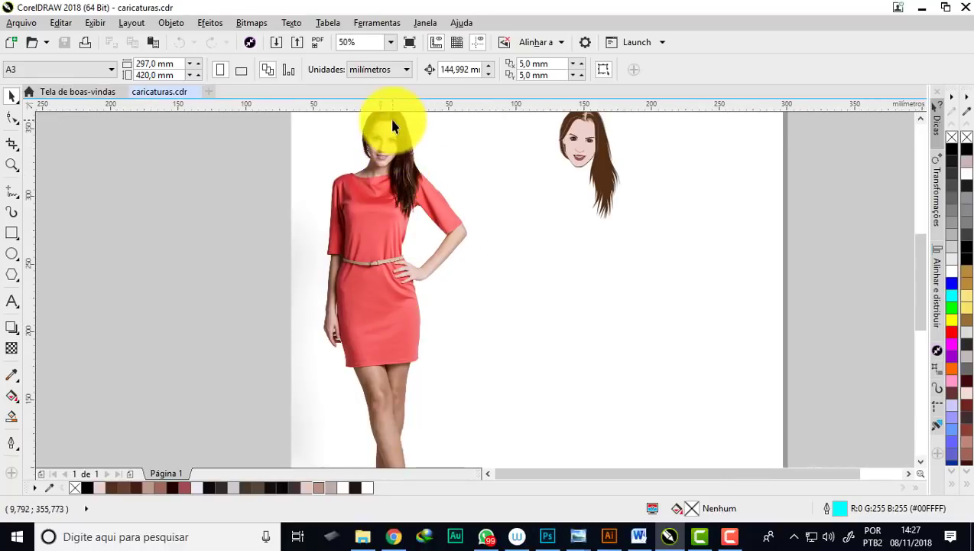
pyautogui.scroll(2, 389, 121)
pyautogui.scroll(1, 362, 173)
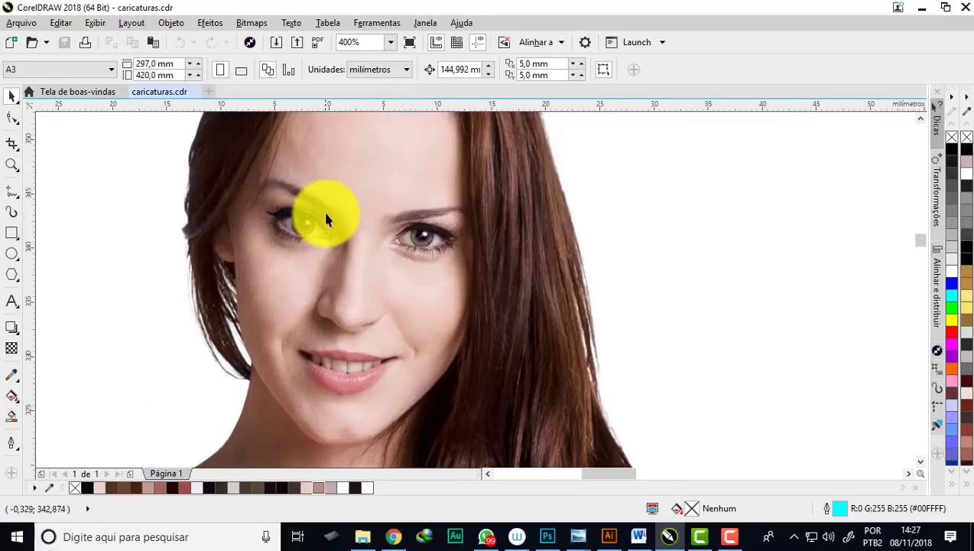
pyautogui.scroll(-1, 326, 214)
pyautogui.scroll(-1, 325, 213)
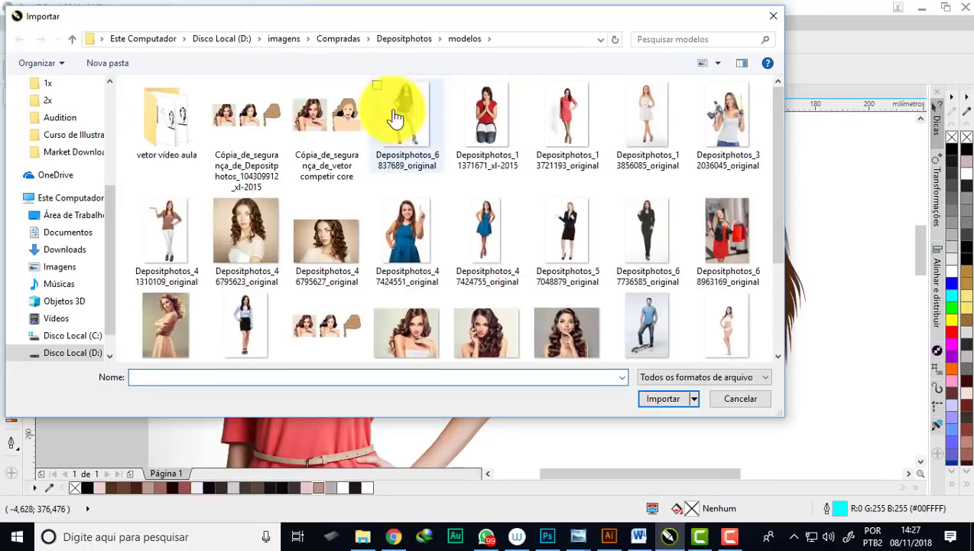
# Import the red-dress photo Depositphotos_13721193_original.
pyautogui.click(566, 123)
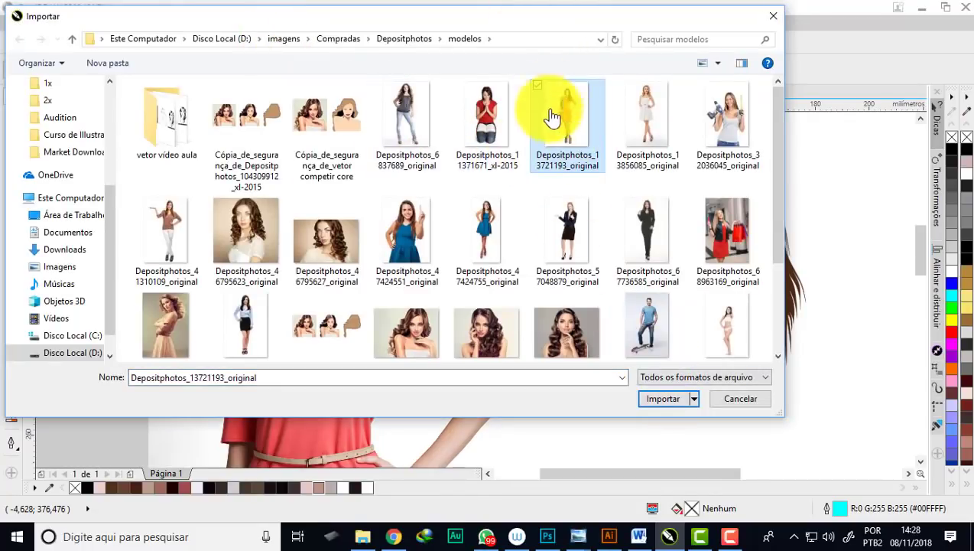
pyautogui.click(656, 403)
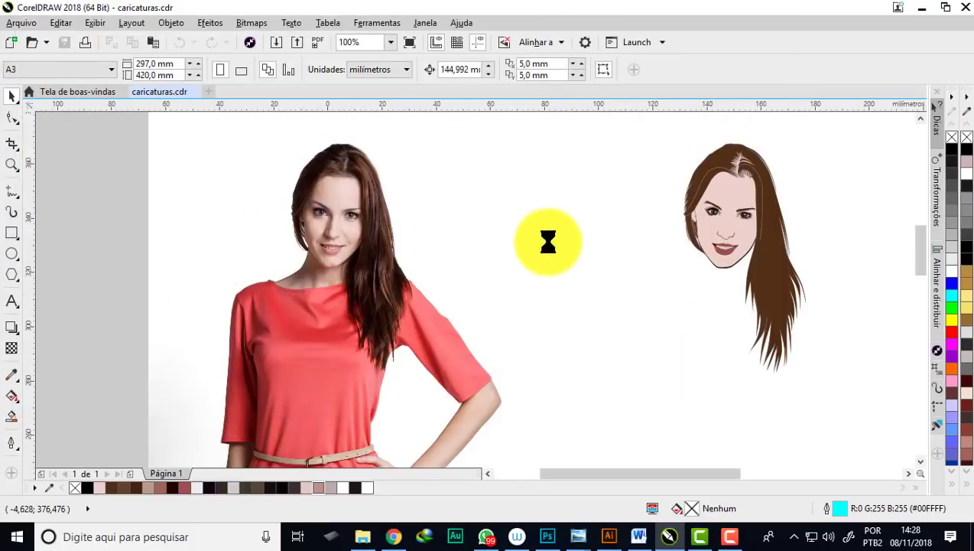
# Place the imported red-dress photo and drag it off the page to the right.
pyautogui.click(479, 200)
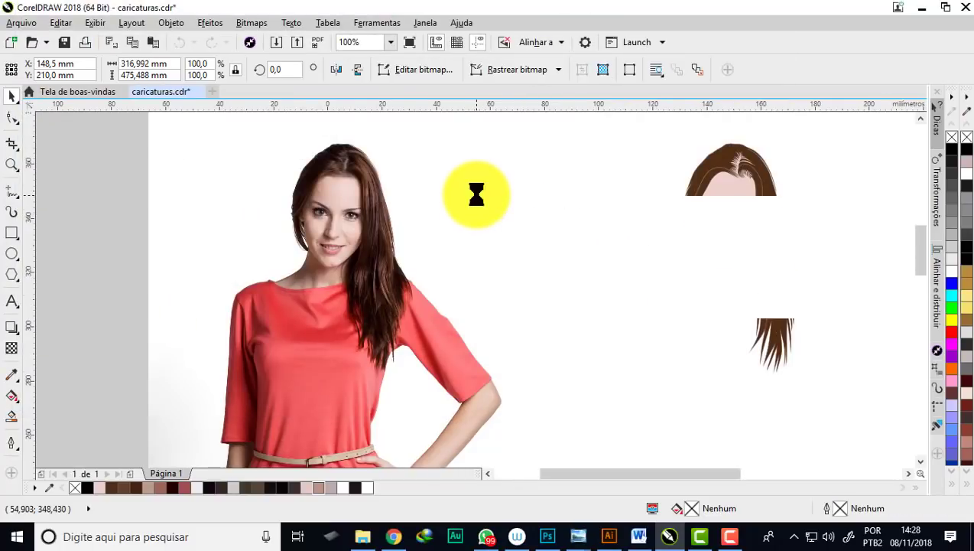
pyautogui.scroll(-6, 520, 227)
pyautogui.moveTo(520, 227); pyautogui.dragTo(417, 200)
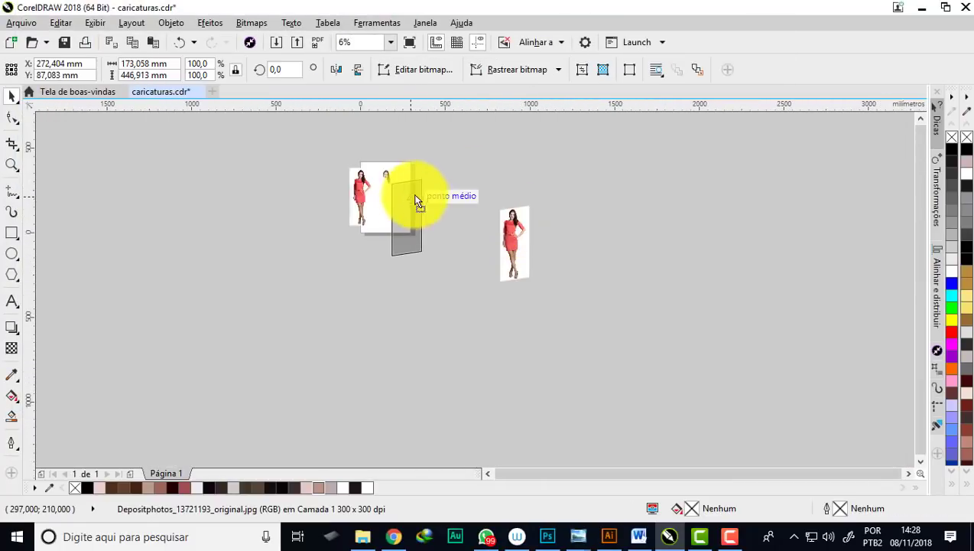
pyautogui.scroll(3, 405, 172)
pyautogui.scroll(3, 367, 177)
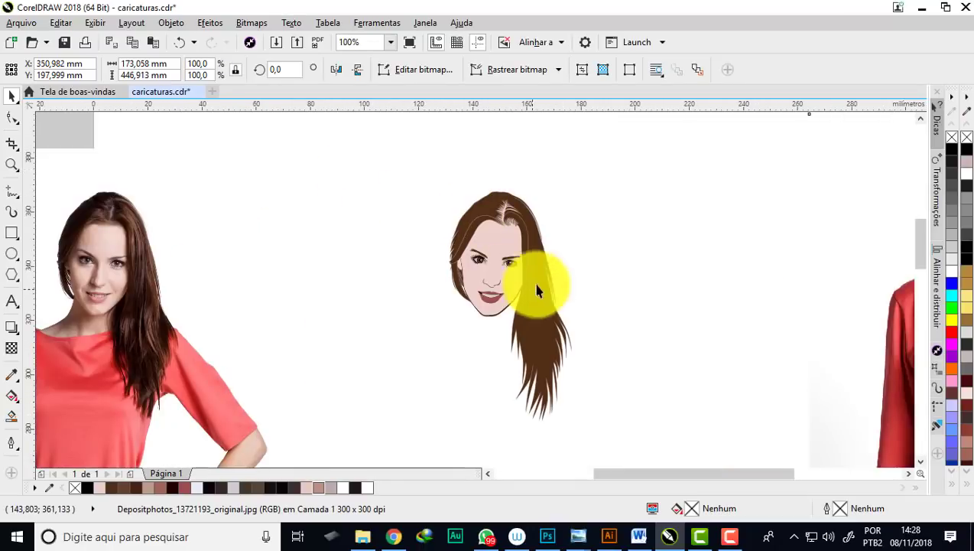
pyautogui.scroll(1, 514, 267)
pyautogui.scroll(-1, 509, 257)
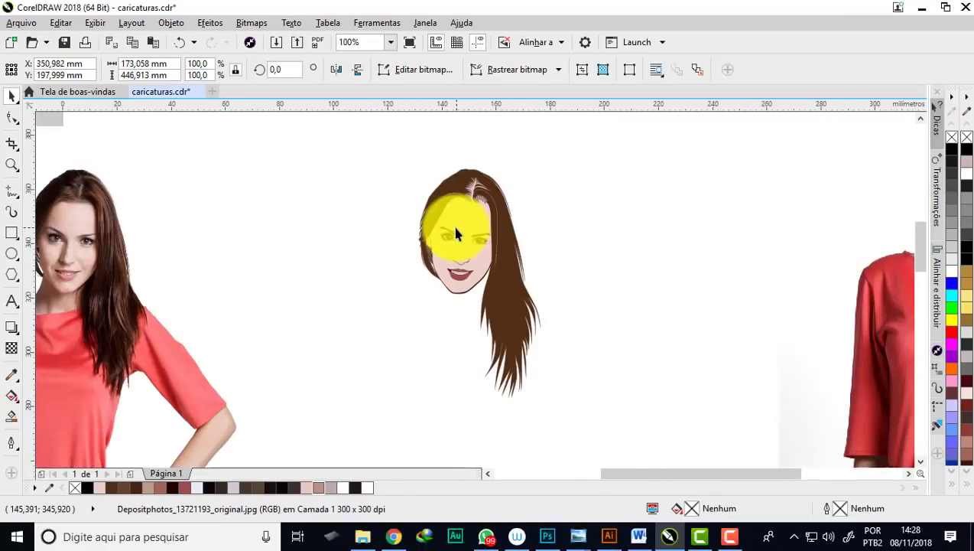
pyautogui.scroll(-1, 454, 231)
pyautogui.scroll(-1, 435, 228)
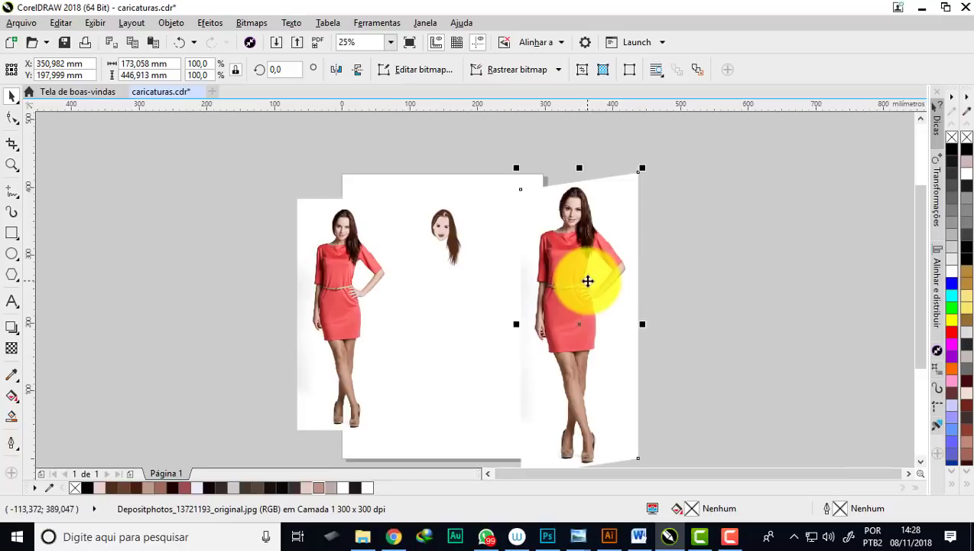
pyautogui.moveTo(579, 277)
pyautogui.mouseDown()
pyautogui.moveTo(646, 267)
pyautogui.moveTo(642, 254)
pyautogui.mouseUp()
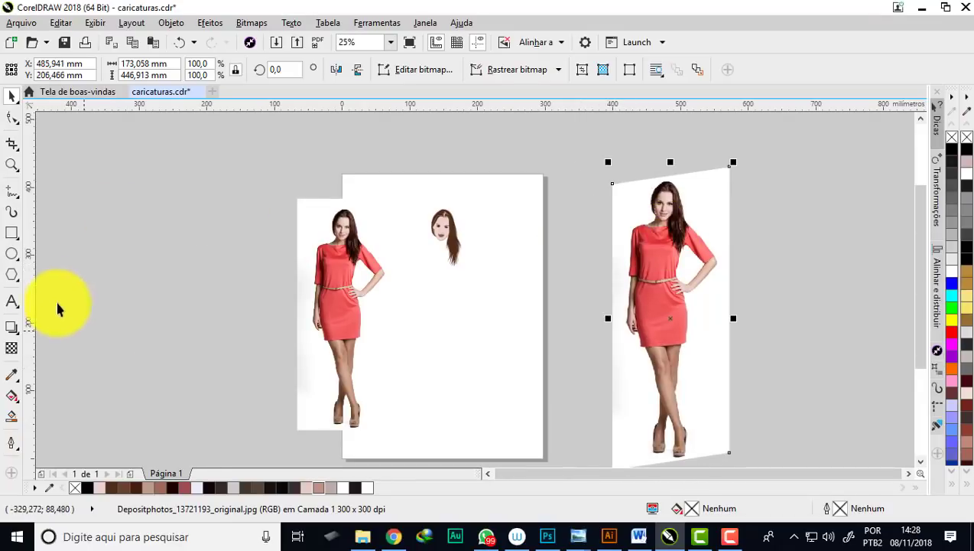
pyautogui.click(13, 237)
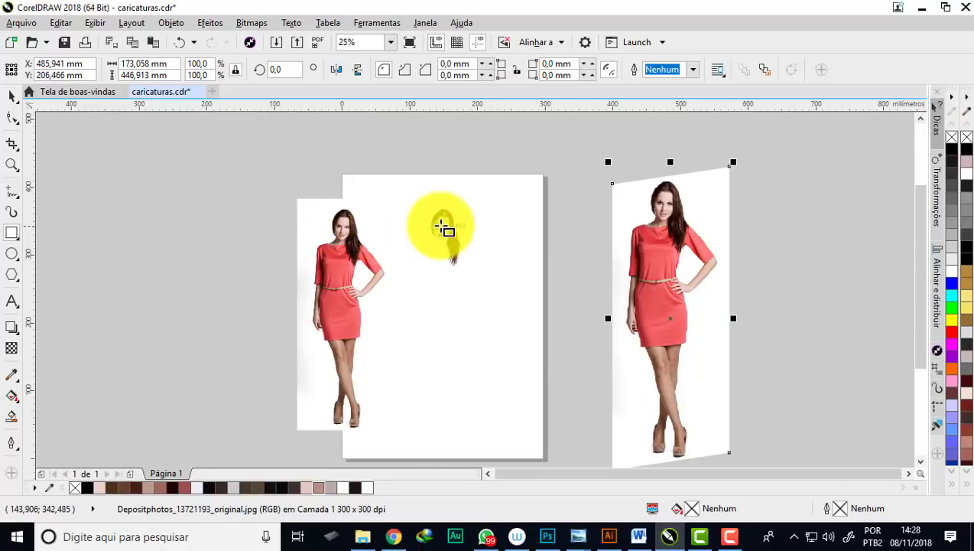
pyautogui.scroll(2, 444, 226)
pyautogui.scroll(1, 442, 173)
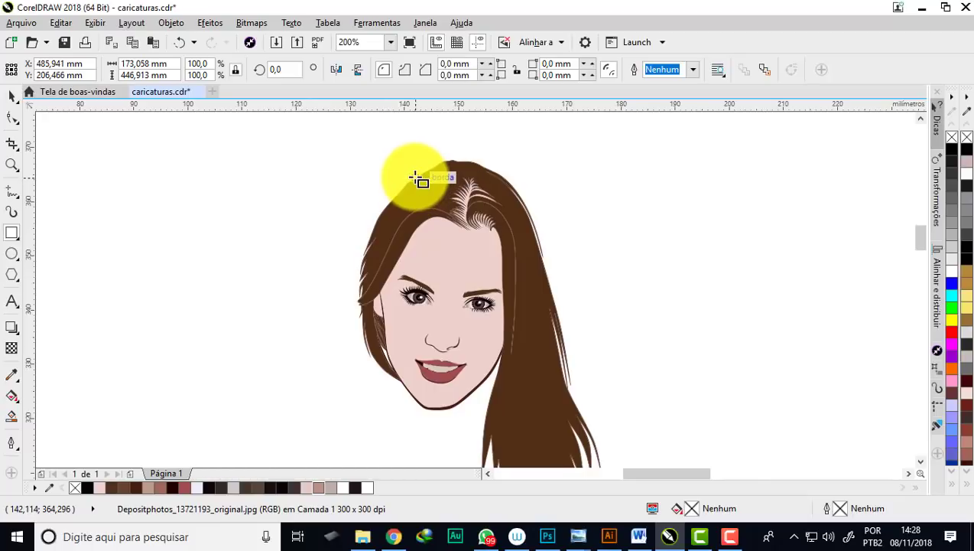
pyautogui.scroll(-1, 414, 179)
pyautogui.scroll(1, 391, 178)
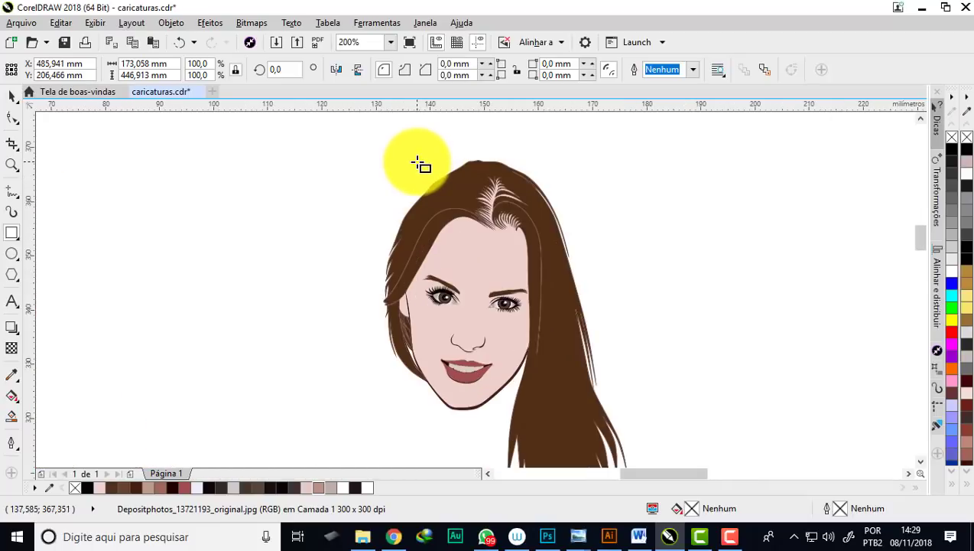
# Draw an ellipse around the cartoon face.
pyautogui.click(14, 254)
pyautogui.moveTo(378, 161)
pyautogui.mouseDown()
pyautogui.moveTo(542, 423)
pyautogui.moveTo(558, 411)
pyautogui.mouseUp()
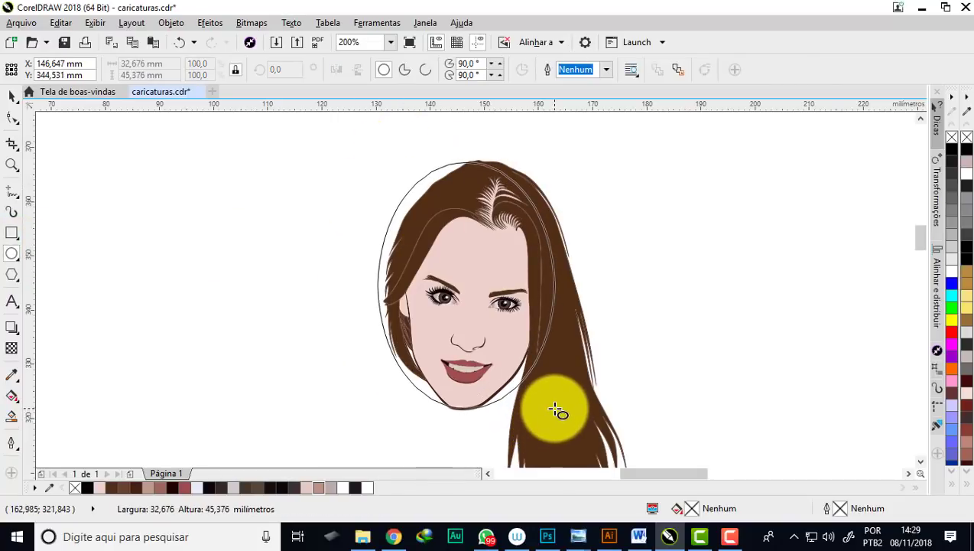
pyautogui.moveTo(557, 411); pyautogui.dragTo(555, 407)
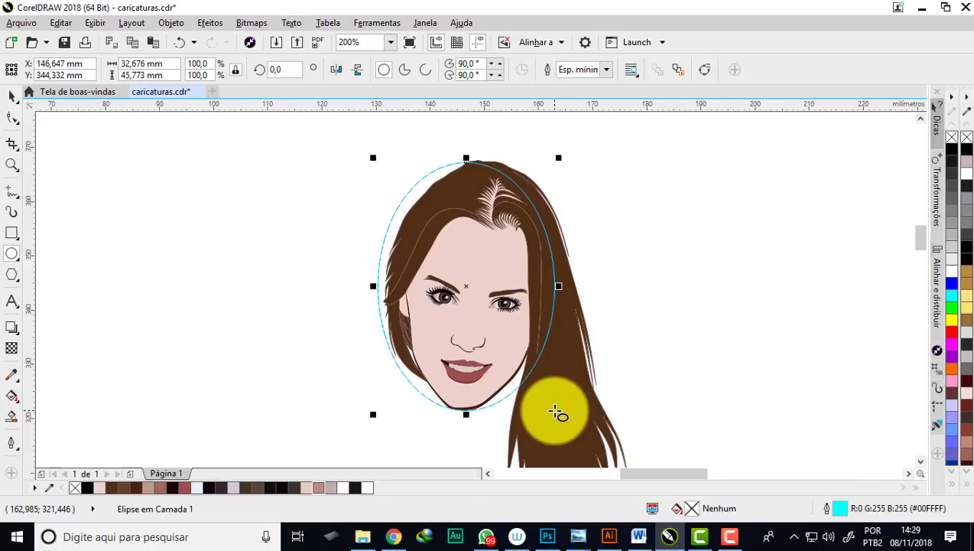
# Put a copy of the ellipse below the face and shrink the dress photo to about a third.
pyautogui.press('F3')
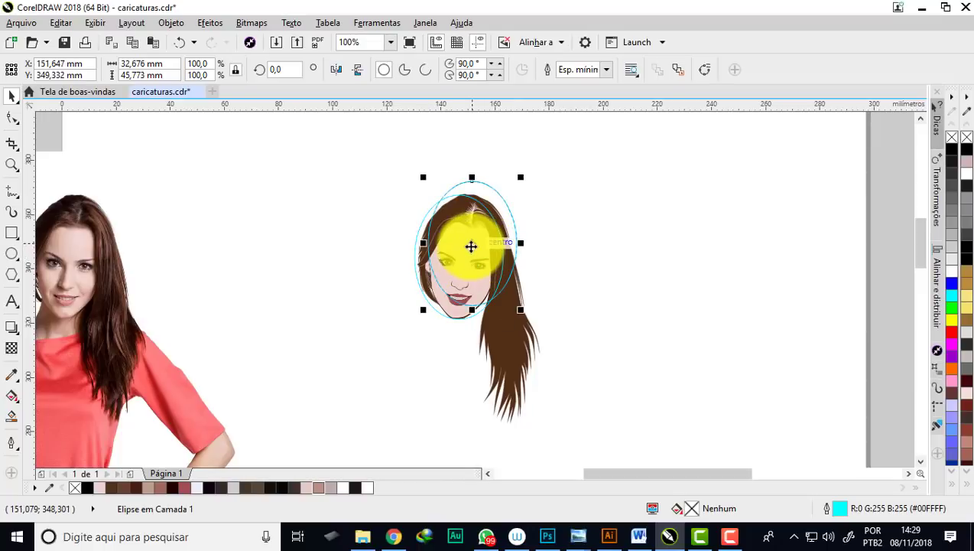
pyautogui.moveTo(472, 264); pyautogui.dragTo(462, 394)
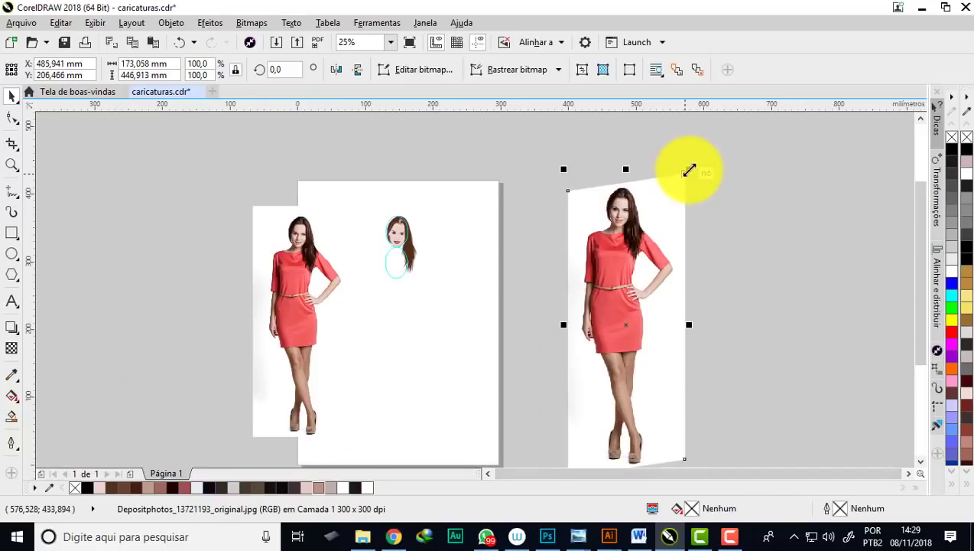
pyautogui.moveTo(689, 170); pyautogui.dragTo(608, 376)
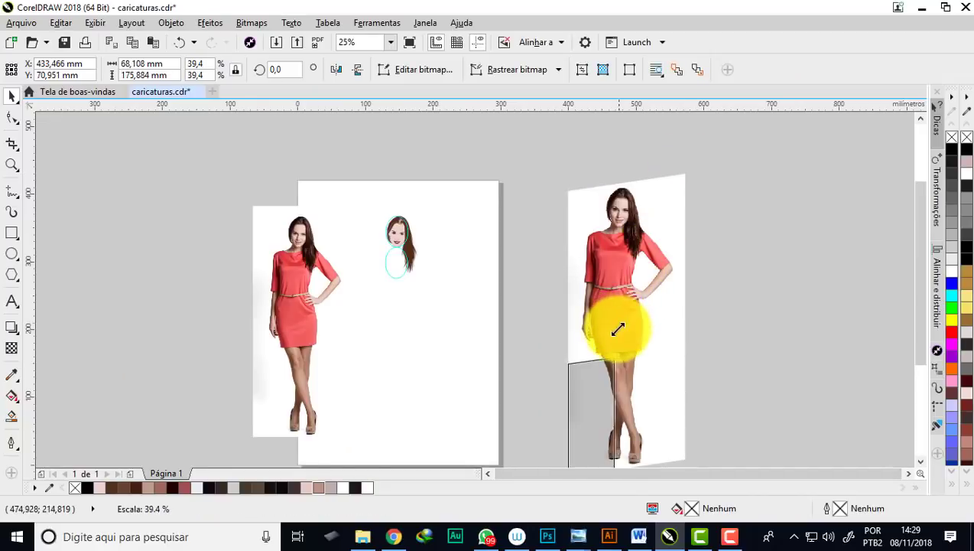
# Move the small dress photo onto the cartoon face and send it behind the head.
pyautogui.moveTo(546, 403); pyautogui.dragTo(392, 263)
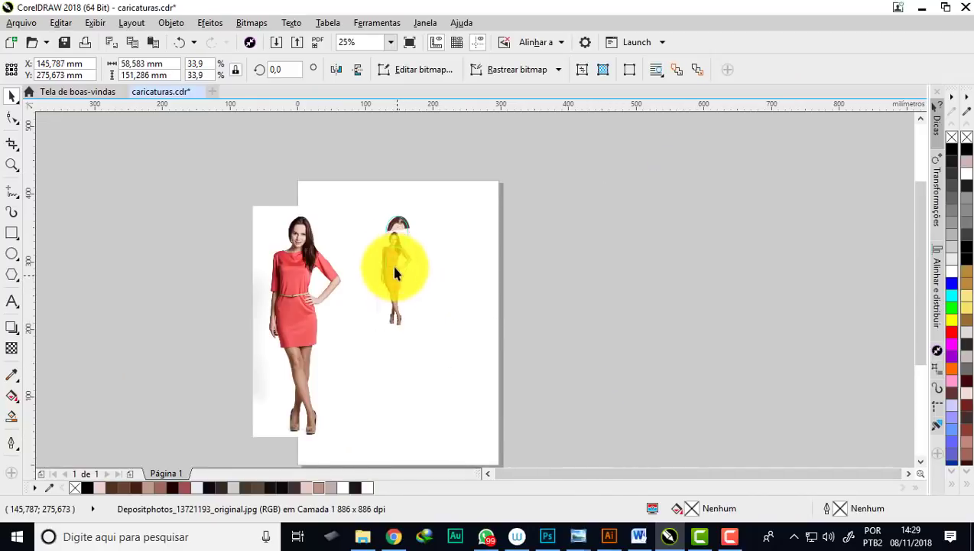
pyautogui.scroll(2, 389, 242)
pyautogui.hotkey('ctrl', 'End')
pyautogui.scroll(1, 404, 223)
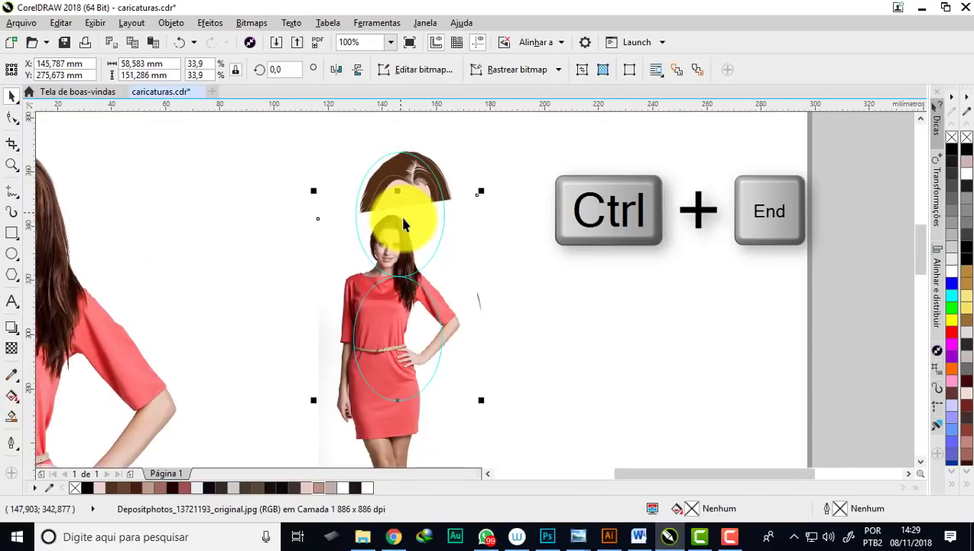
pyautogui.hotkey('ctrl', 'End')
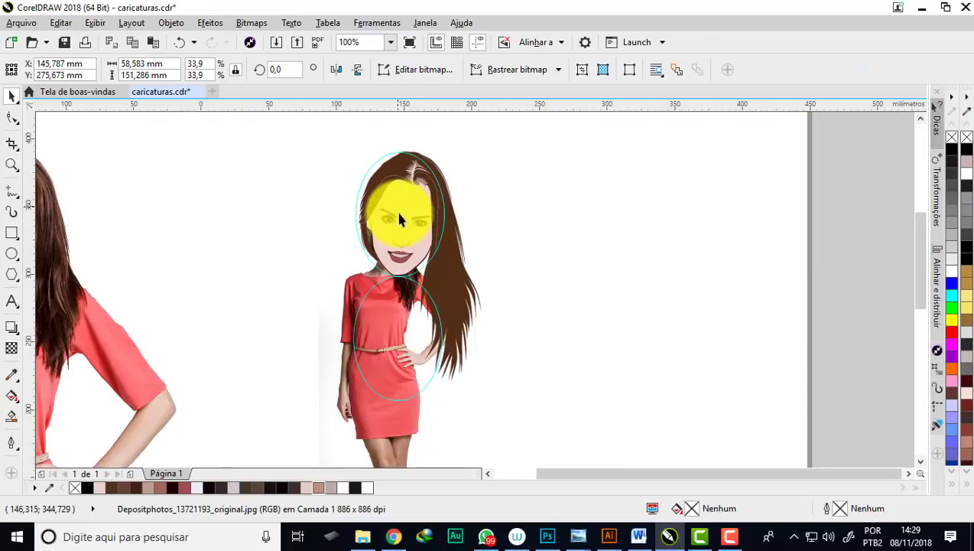
pyautogui.scroll(-1, 396, 222)
pyautogui.scroll(1, 381, 324)
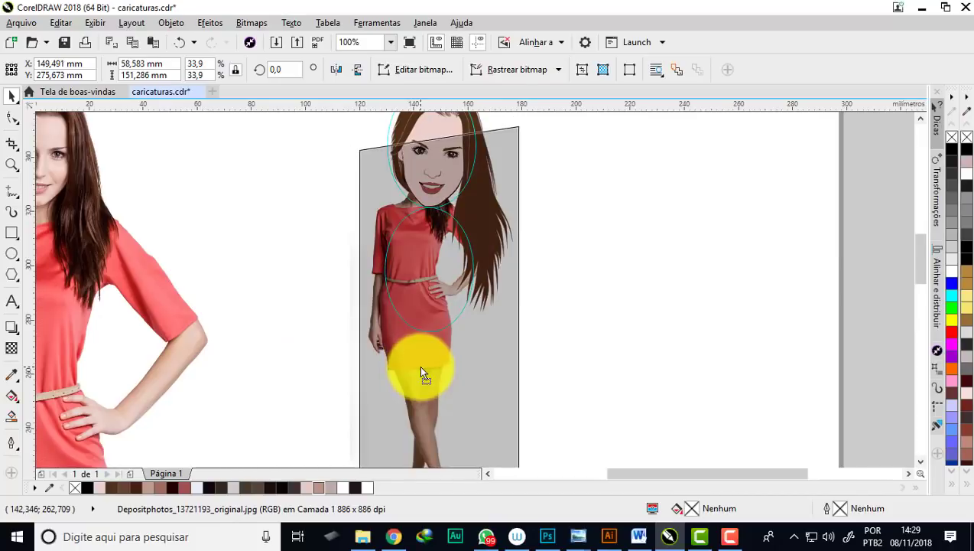
# Copy the torso ellipse down over the legs and scale the photo to fit the ellipses.
pyautogui.click(421, 313)
pyautogui.moveTo(420, 314); pyautogui.dragTo(431, 375)
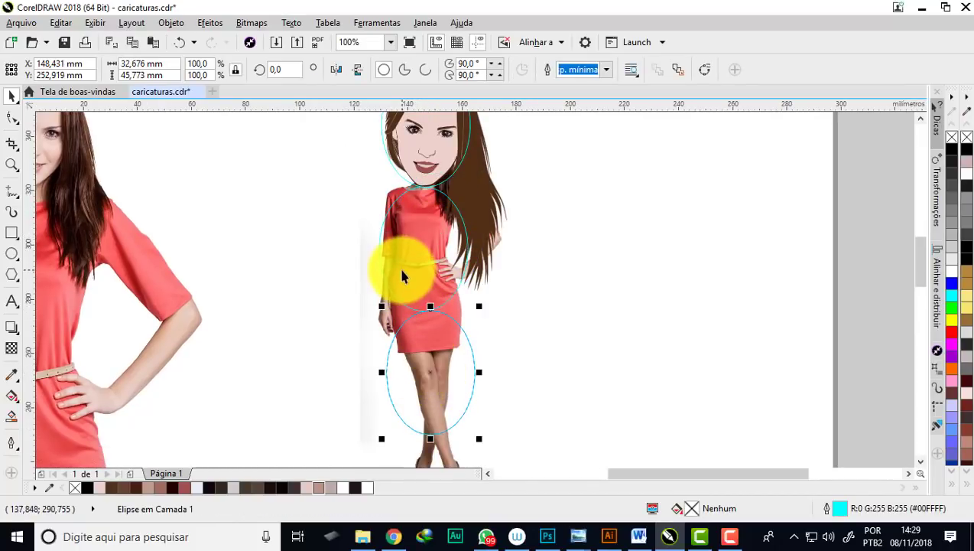
pyautogui.scroll(-1, 399, 264)
pyautogui.scroll(1, 433, 391)
pyautogui.click(423, 367)
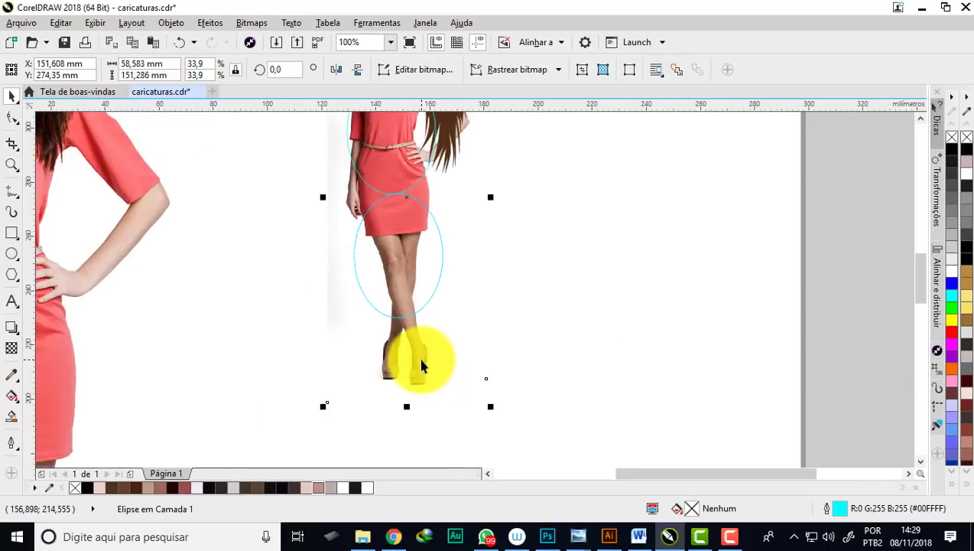
pyautogui.moveTo(491, 407)
pyautogui.mouseDown()
pyautogui.moveTo(463, 344)
pyautogui.moveTo(372, 430)
pyautogui.mouseUp()
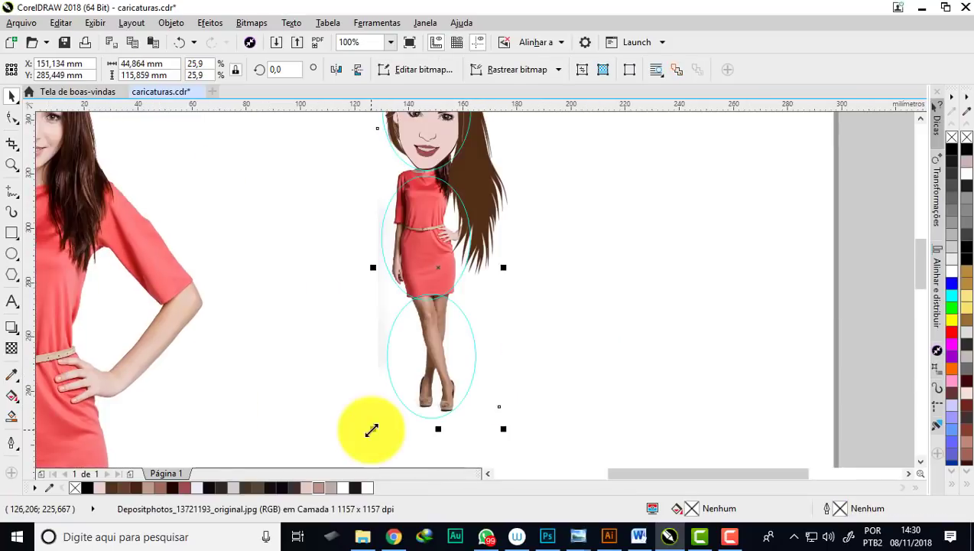
# Undo an accidental leg-ellipse move and pull a horizontal guideline down to the shoes.
pyautogui.scroll(-1, 372, 430)
pyautogui.press('Escape')
pyautogui.scroll(2, 394, 303)
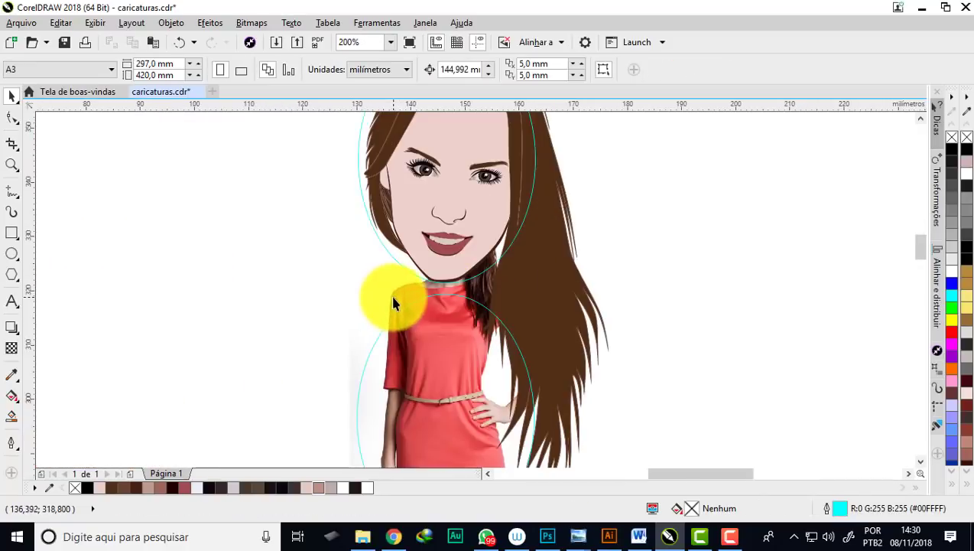
pyautogui.scroll(-2, 394, 304)
pyautogui.click(555, 288)
pyautogui.hotkey('ctrl', 'z')
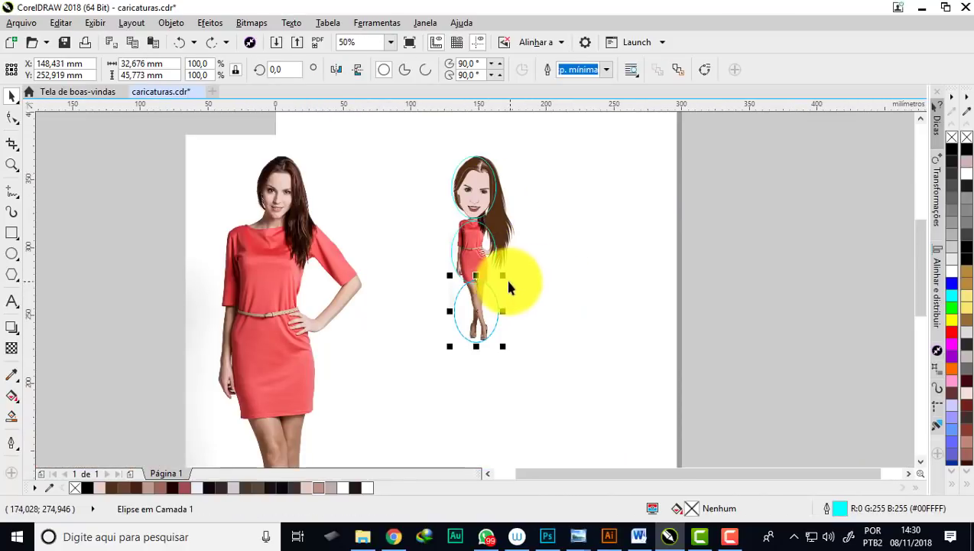
pyautogui.moveTo(444, 144)
pyautogui.mouseDown()
pyautogui.moveTo(451, 332)
pyautogui.moveTo(466, 342)
pyautogui.mouseUp()
# Place horizontal guidelines at the soles of the feet, the chin and the top of the head.
pyautogui.scroll(1, 489, 335)
pyautogui.scroll(3, 488, 336)
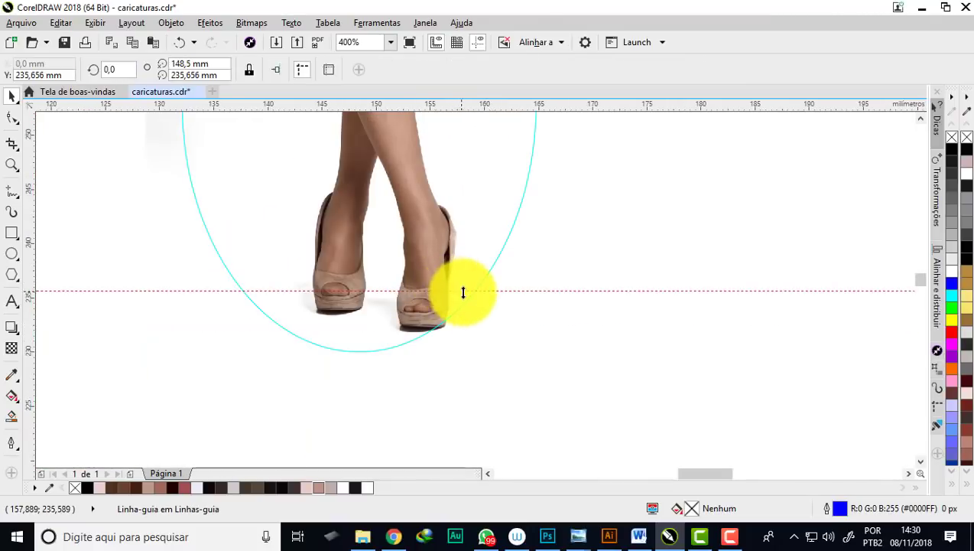
pyautogui.moveTo(466, 290); pyautogui.dragTo(422, 330)
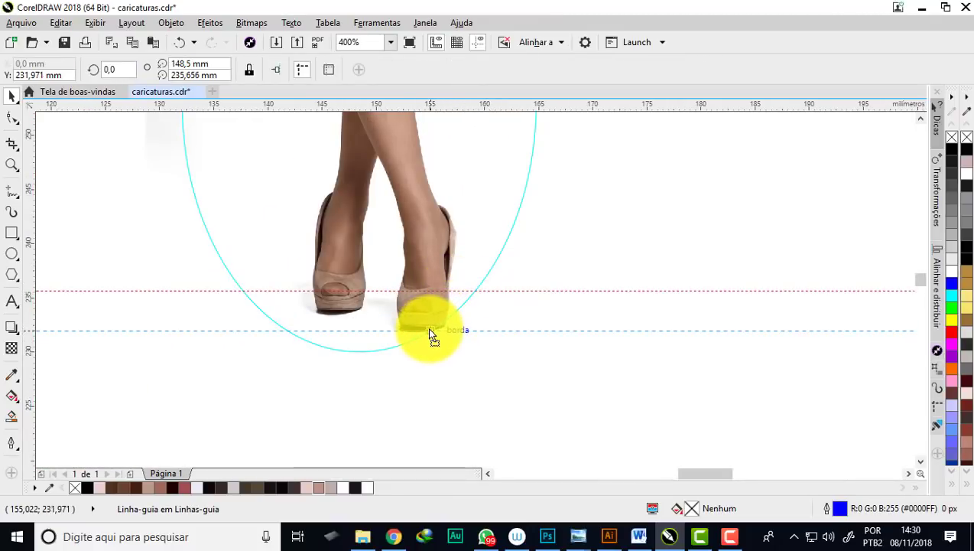
pyautogui.scroll(-2, 422, 334)
pyautogui.scroll(-2, 422, 348)
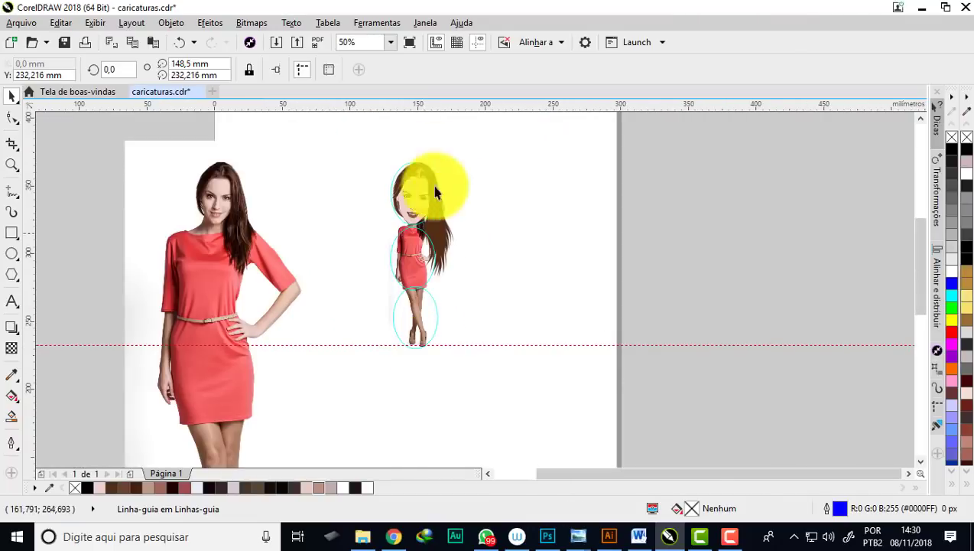
pyautogui.scroll(1, 426, 161)
pyautogui.moveTo(407, 106); pyautogui.dragTo(351, 303)
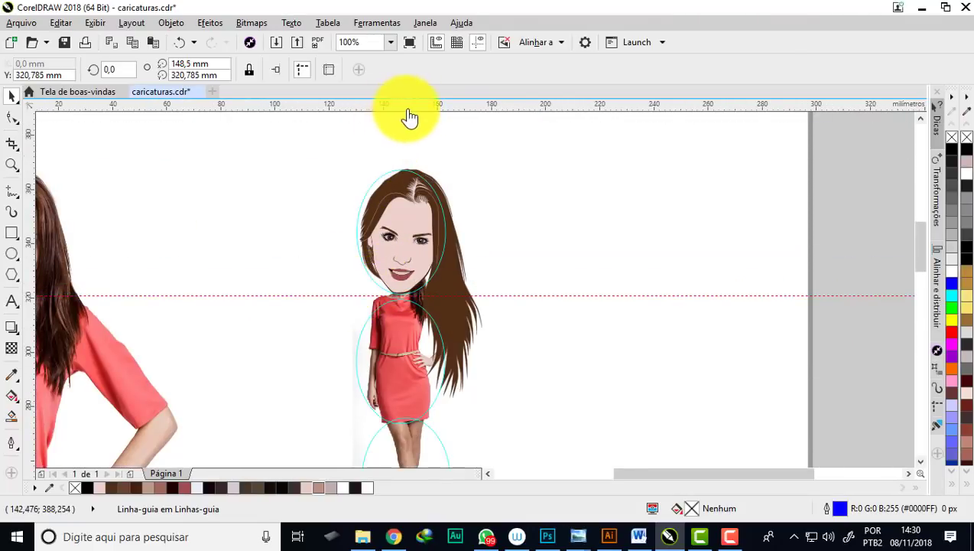
pyautogui.moveTo(410, 116); pyautogui.dragTo(415, 170)
pyautogui.scroll(-1, 385, 139)
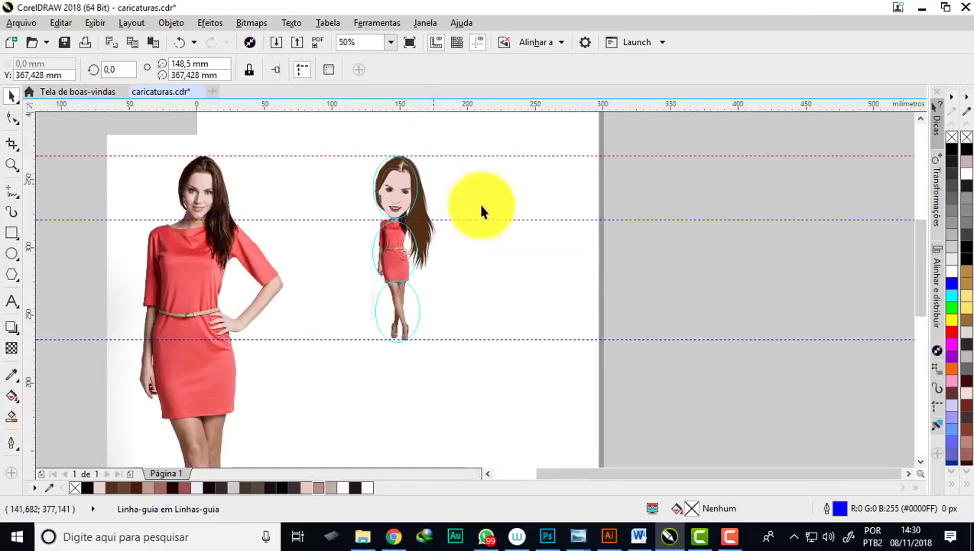
# Clear away the cyan helper ellipses and select the dress photo bitmap.
pyautogui.press('Escape')
pyautogui.scroll(1, 381, 283)
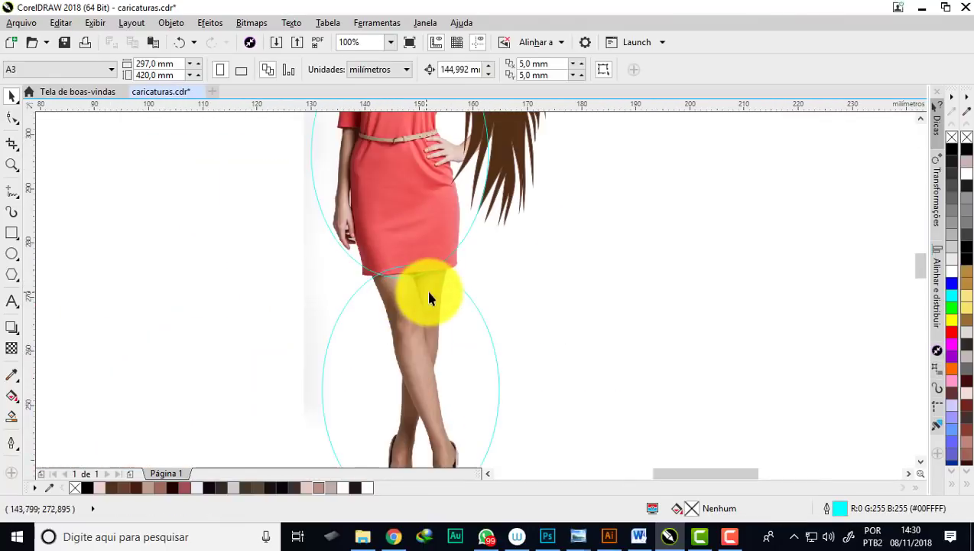
pyautogui.click(452, 287)
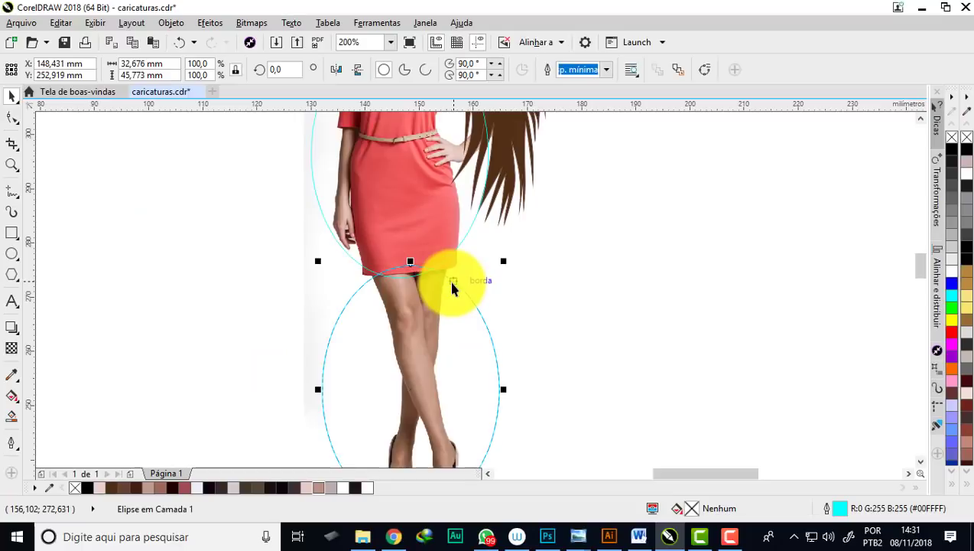
pyautogui.scroll(-1, 452, 286)
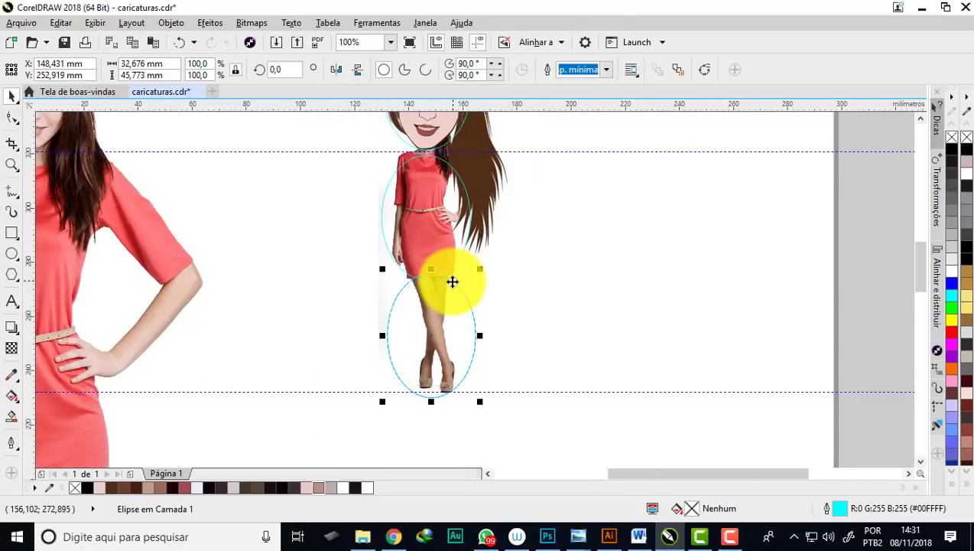
pyautogui.click(435, 279)
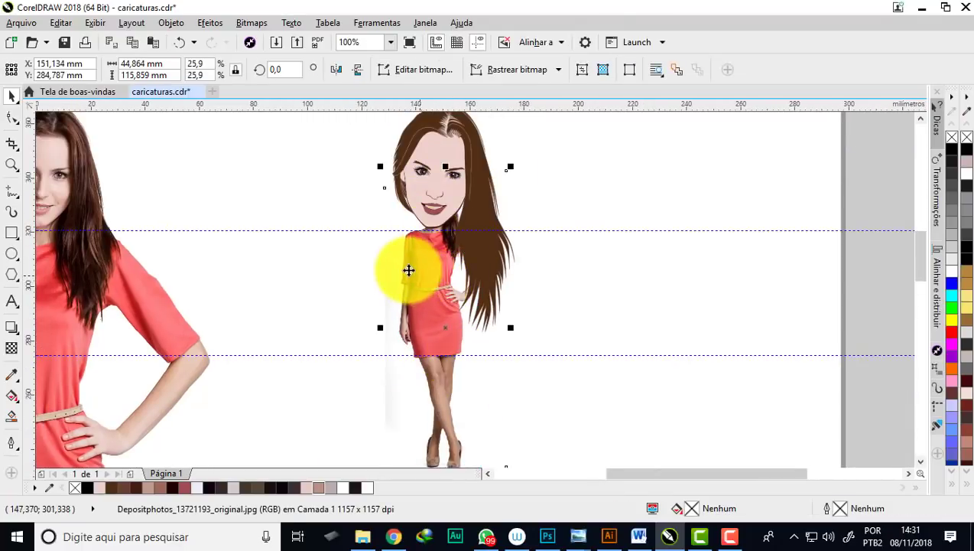
pyautogui.scroll(-1, 380, 263)
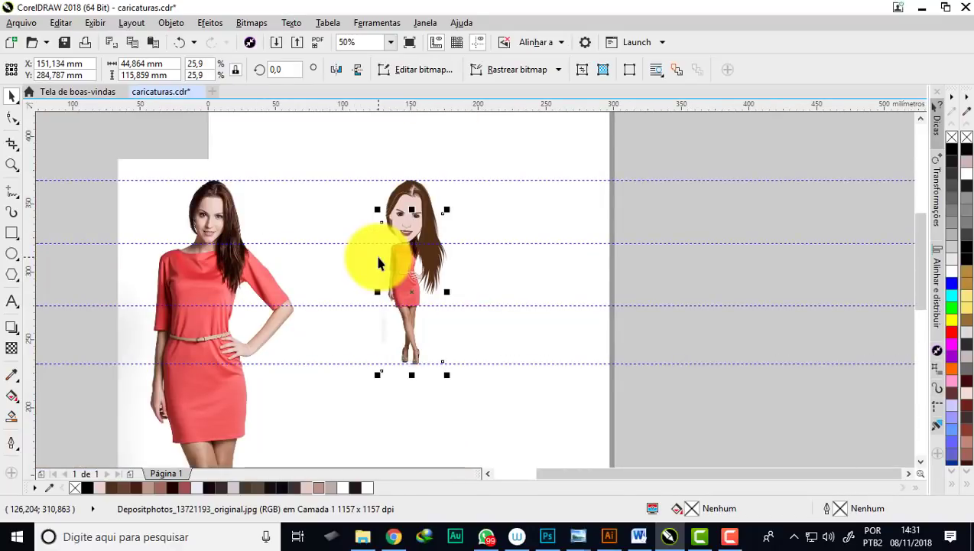
# Nudge the dress photo right, away from the head, and lock it with Lock Object.
pyautogui.press('Right')
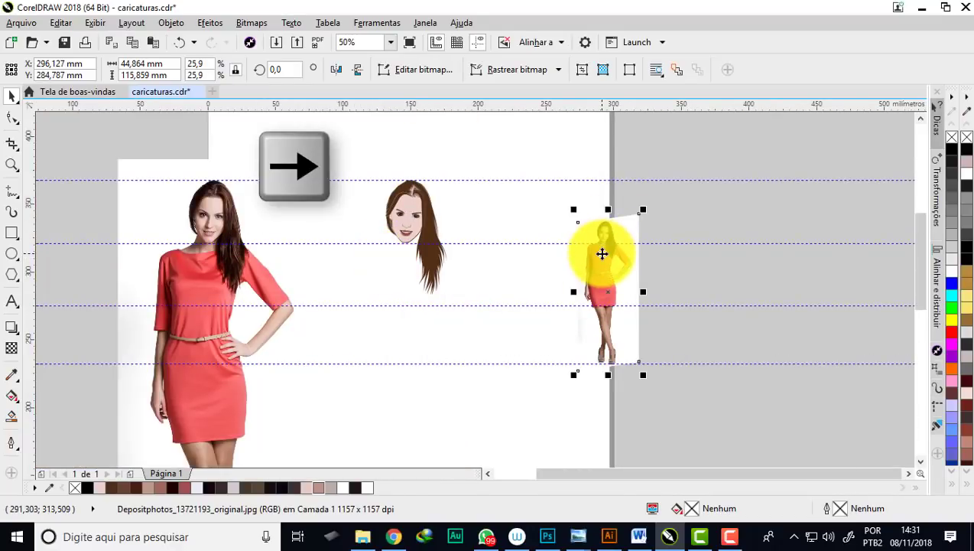
pyautogui.rightClick(602, 253)
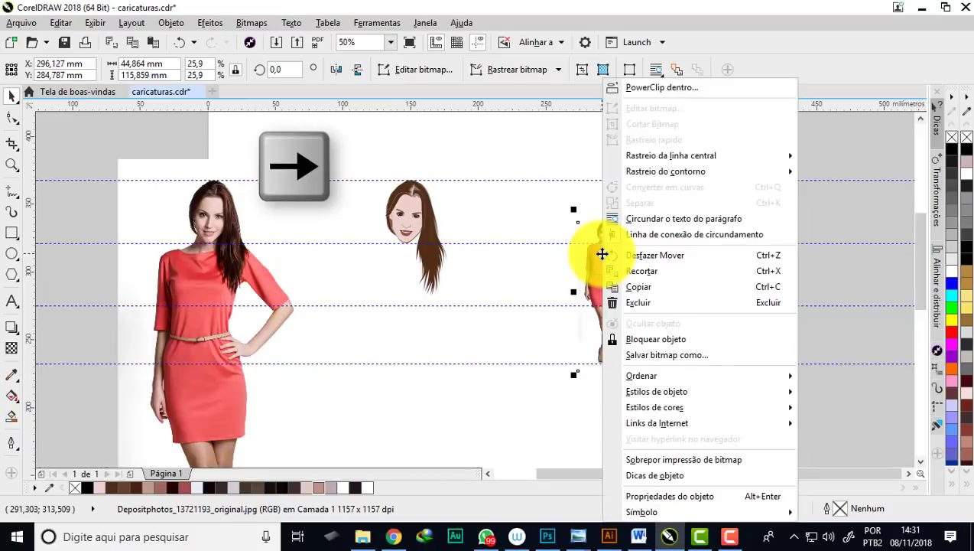
pyautogui.click(650, 339)
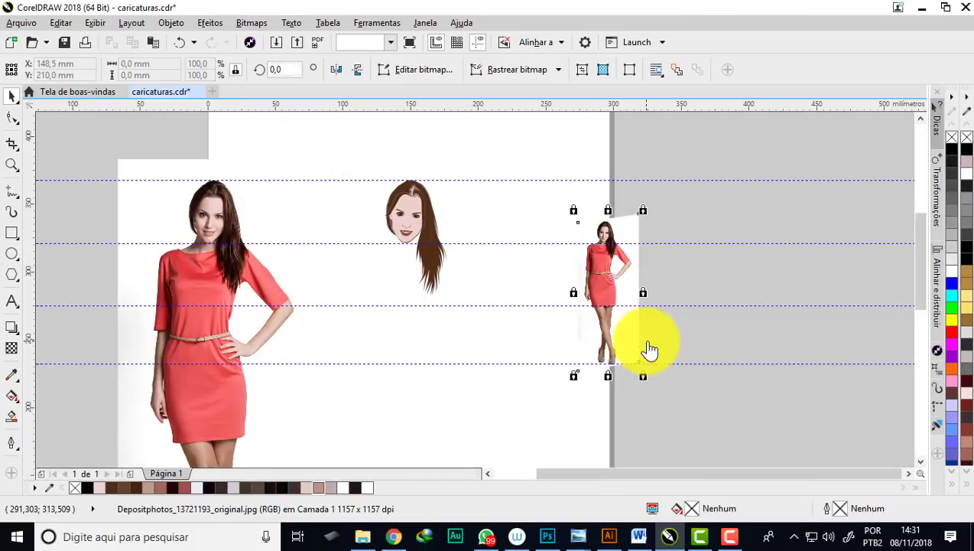
# Switch to the B-Spline curve tool and zoom in on the figure.
pyautogui.click(19, 198)
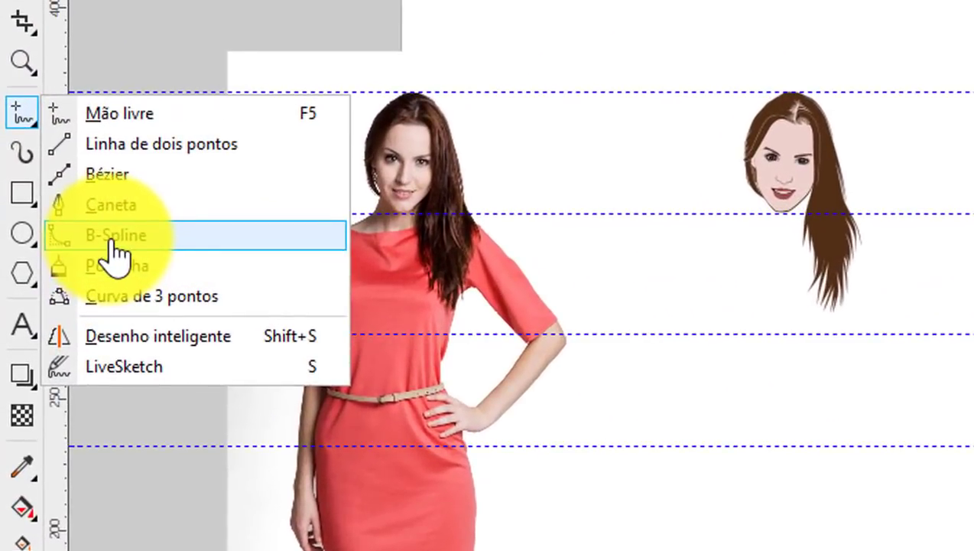
pyautogui.click(61, 254)
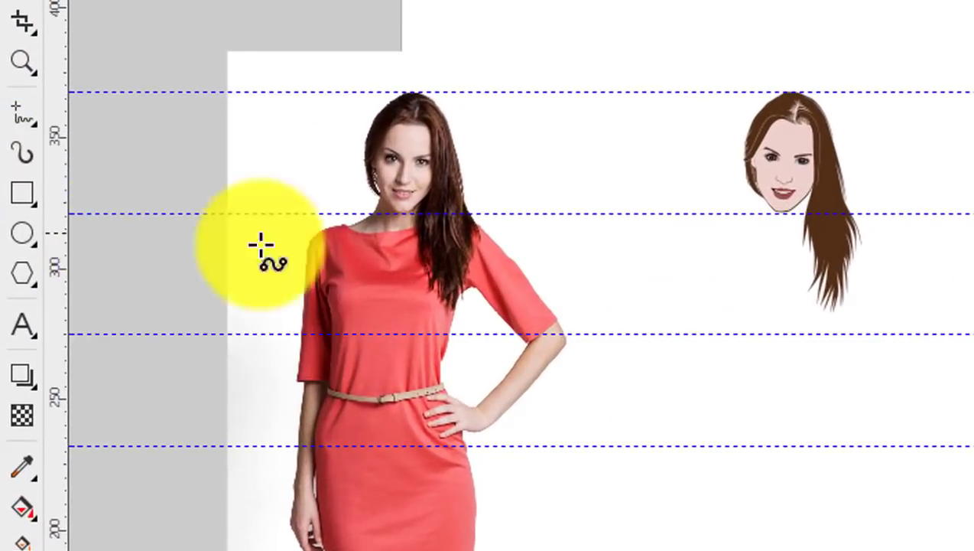
pyautogui.scroll(5, 529, 193)
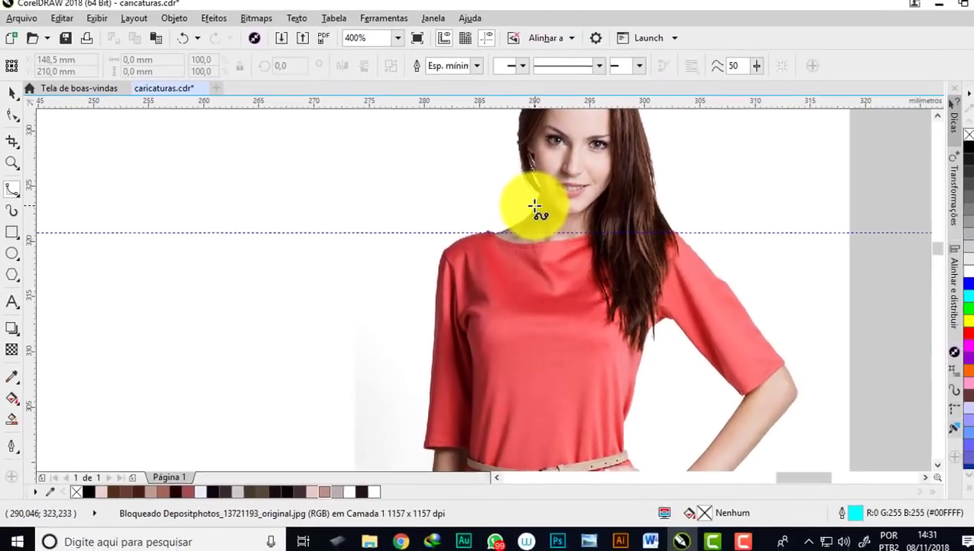
pyautogui.scroll(1, 530, 185)
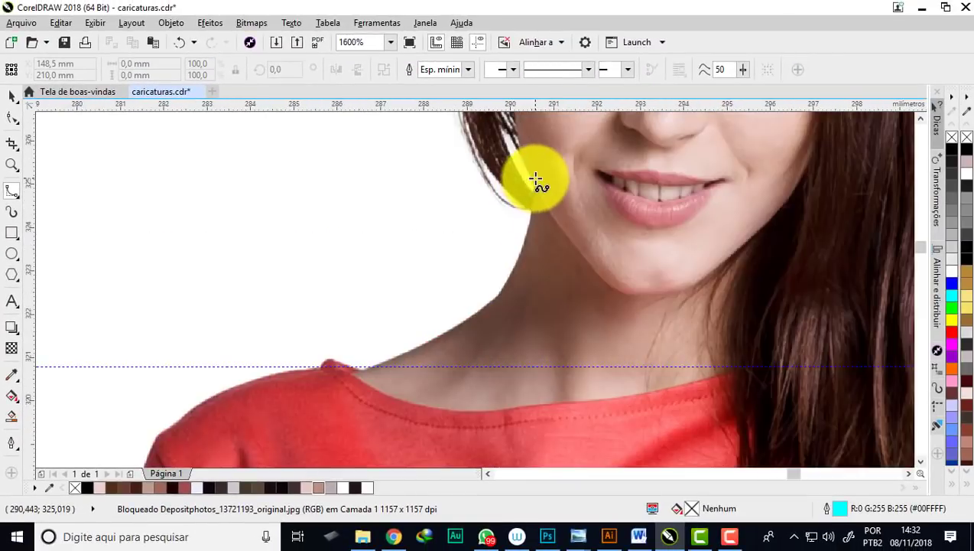
# Trace the outline from the jaw down the neck and along the neckline to the shoulder top.
pyautogui.click(536, 186)
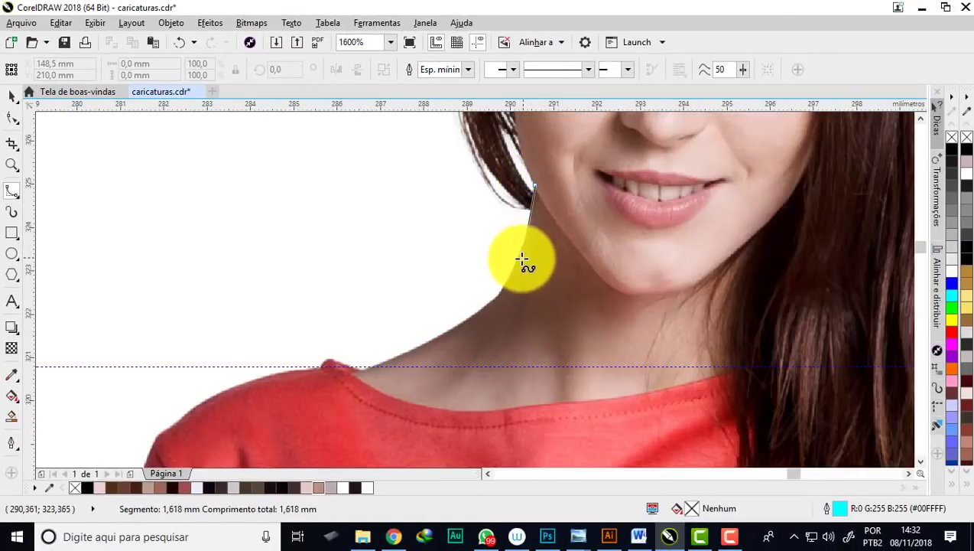
pyautogui.click(519, 260)
pyautogui.click(493, 300)
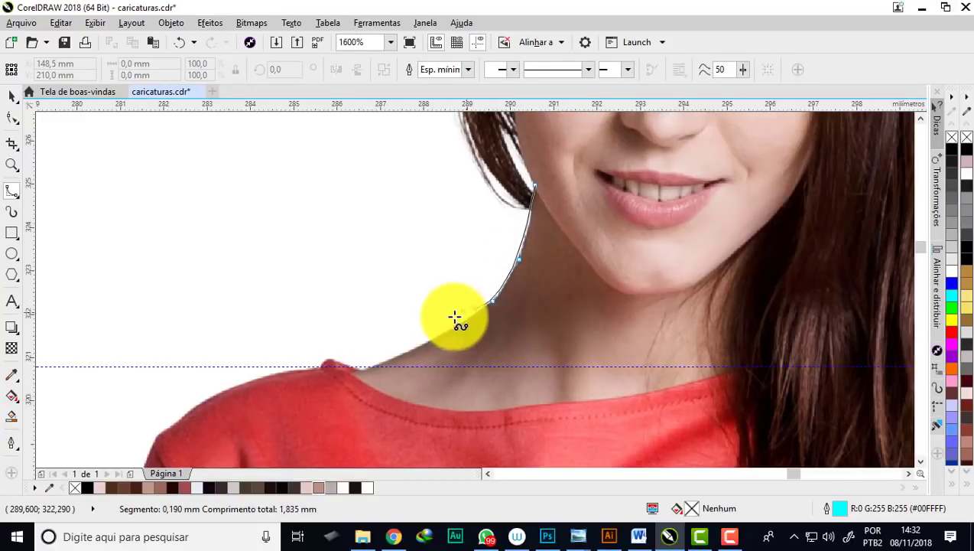
pyautogui.click(444, 333)
pyautogui.click(393, 359)
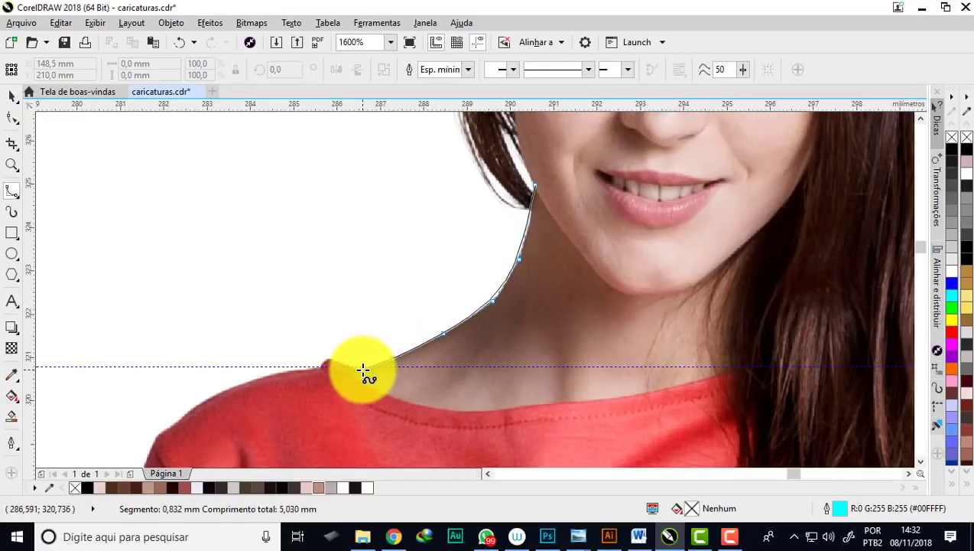
pyautogui.click(350, 364)
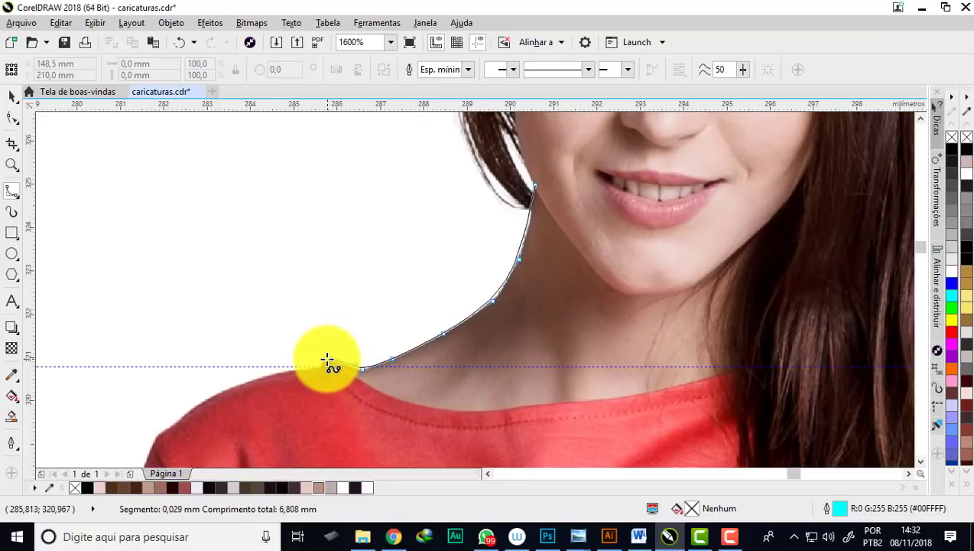
pyautogui.moveTo(337, 360); pyautogui.dragTo(322, 364)
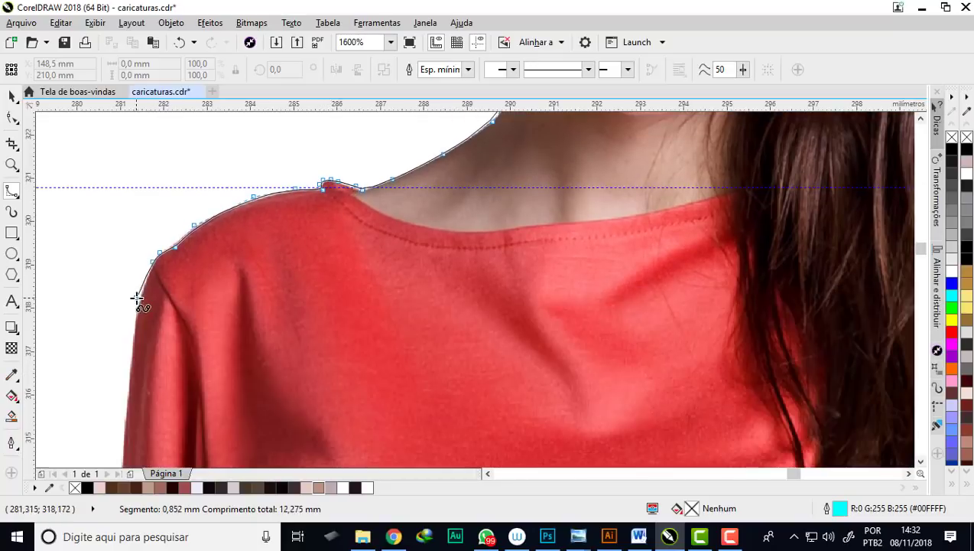
# Continue the outline around the shoulder to the sleeve hem and down the arm to the forearm.
pyautogui.moveTo(147, 463); pyautogui.dragTo(408, 312)
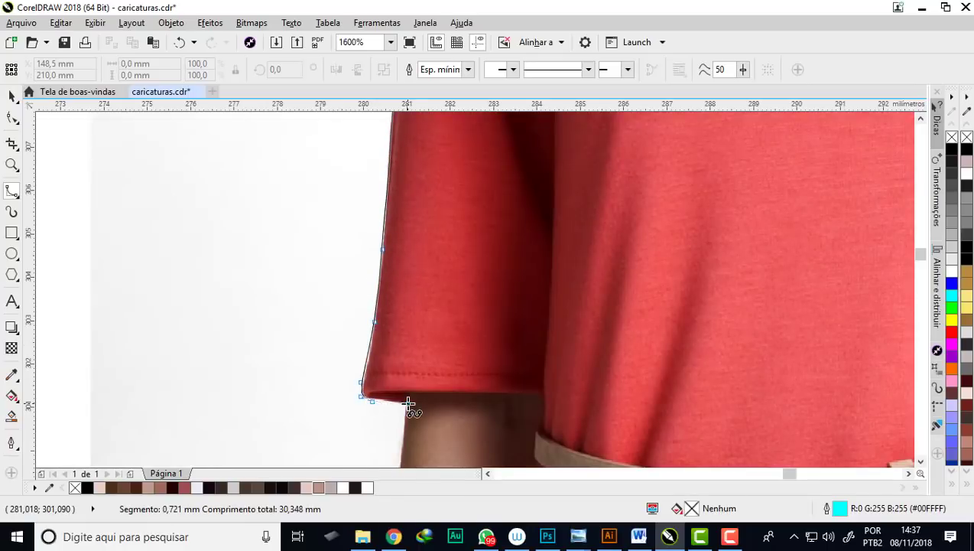
pyautogui.click(408, 403)
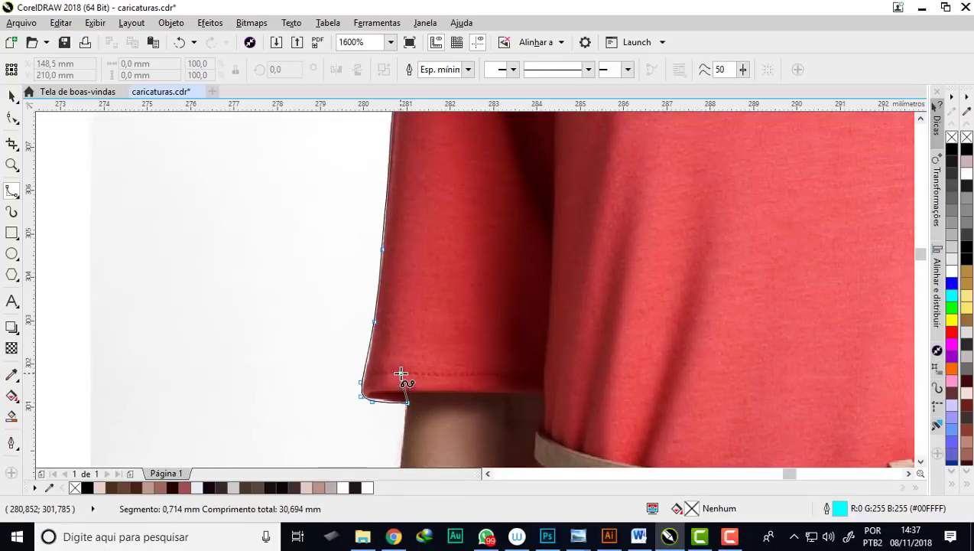
pyautogui.scroll(-3, 407, 339)
pyautogui.click(491, 308)
pyautogui.scroll(-1, 489, 313)
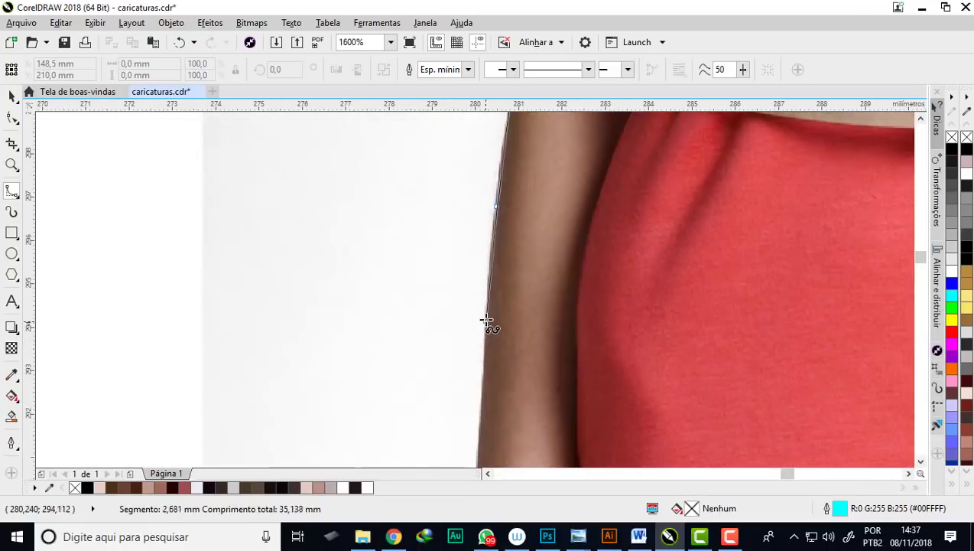
pyautogui.scroll(-3, 480, 443)
pyautogui.scroll(3, 483, 461)
pyautogui.click(426, 206)
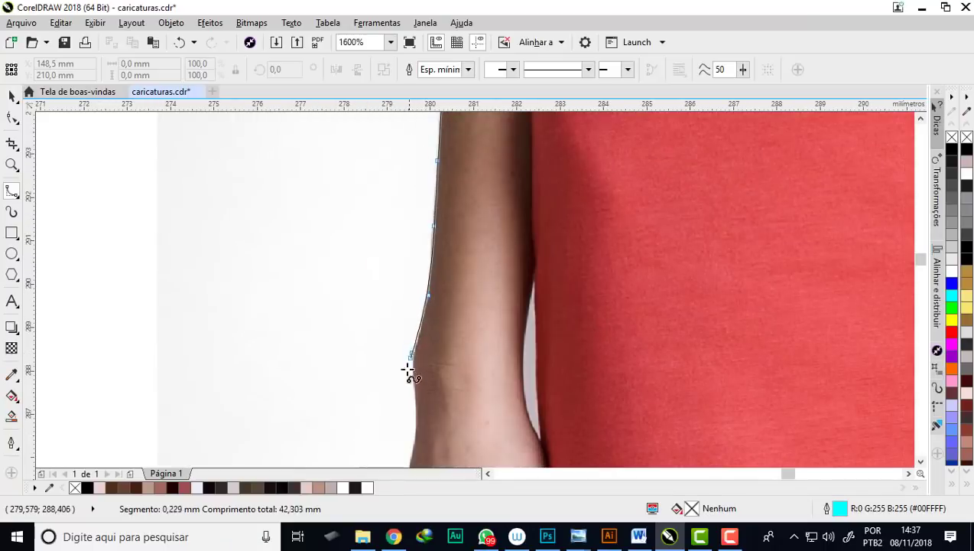
pyautogui.click(413, 451)
pyautogui.scroll(-3, 412, 451)
pyautogui.scroll(3, 375, 298)
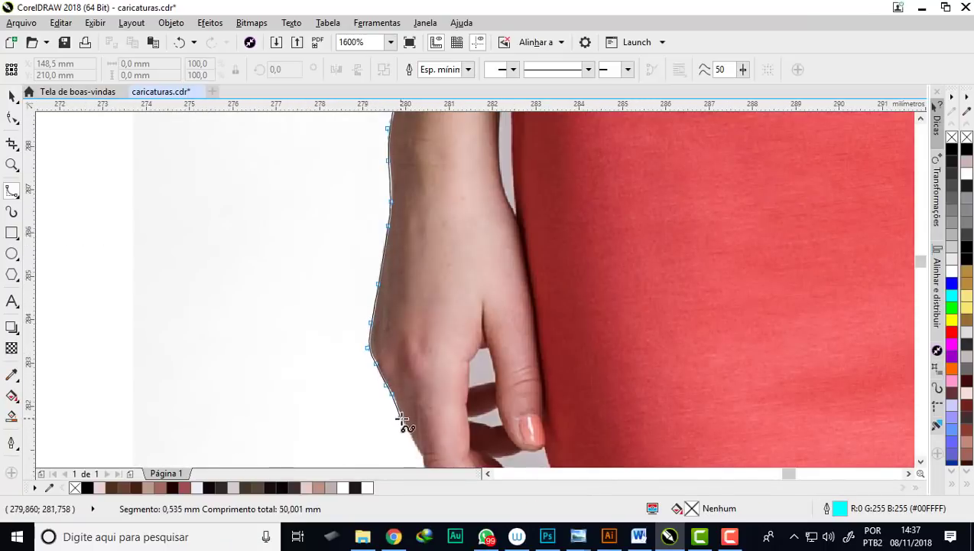
pyautogui.scroll(-3, 415, 416)
# Trace along the fingers and down the side of the dress to the hem.
pyautogui.click(461, 275)
pyautogui.click(474, 293)
pyautogui.click(490, 316)
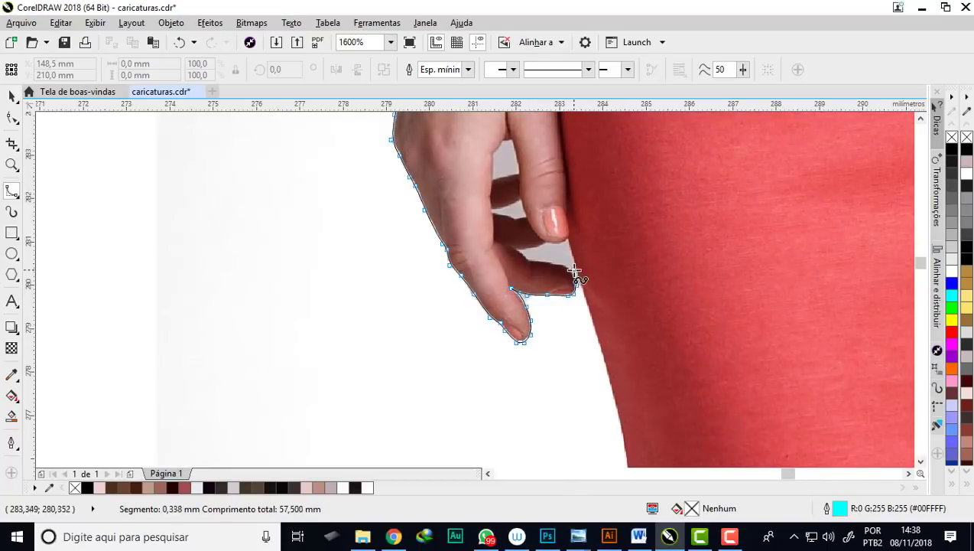
pyautogui.scroll(-3, 585, 287)
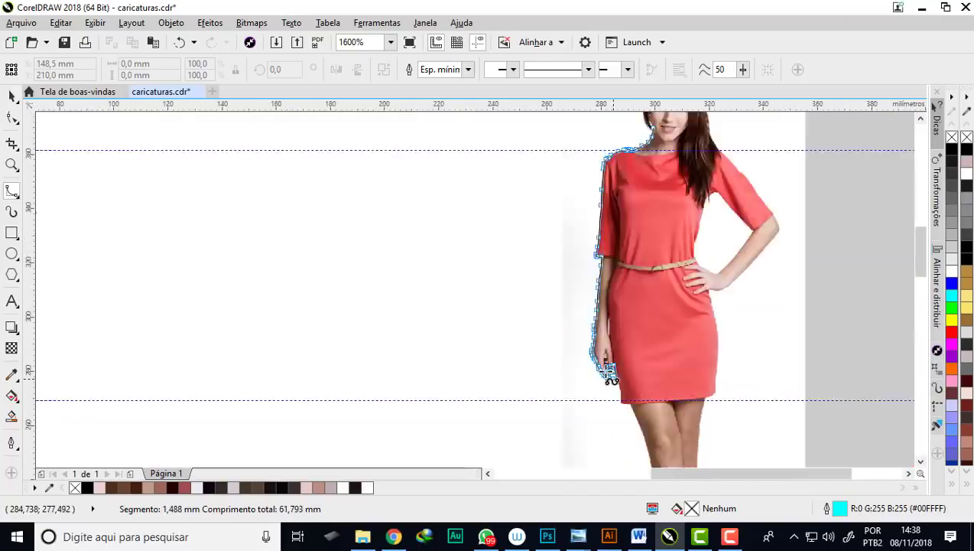
pyautogui.scroll(1, 569, 360)
pyautogui.scroll(2, 568, 371)
pyautogui.click(535, 217)
pyautogui.click(551, 279)
pyautogui.click(564, 327)
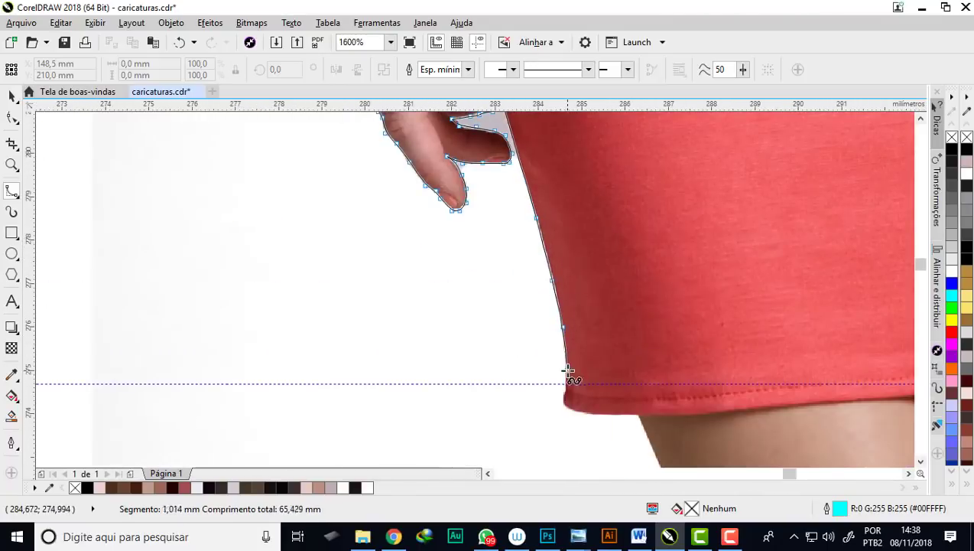
pyautogui.click(639, 414)
pyautogui.moveTo(639, 413); pyautogui.dragTo(403, 144)
# Trace down the outer edge of the leg past the ankle and around the shoe.
pyautogui.click(507, 400)
pyautogui.scroll(-2, 507, 401)
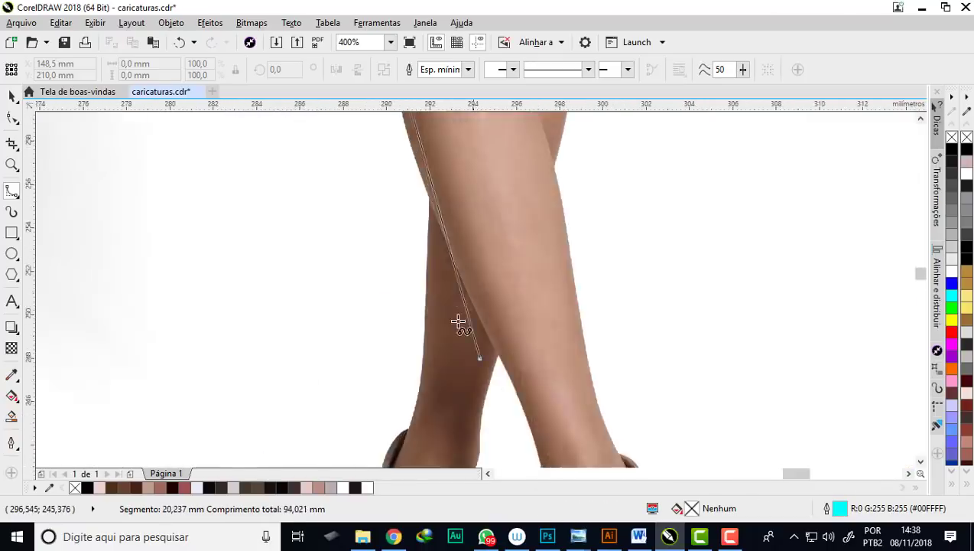
pyautogui.scroll(1, 458, 321)
pyautogui.click(456, 251)
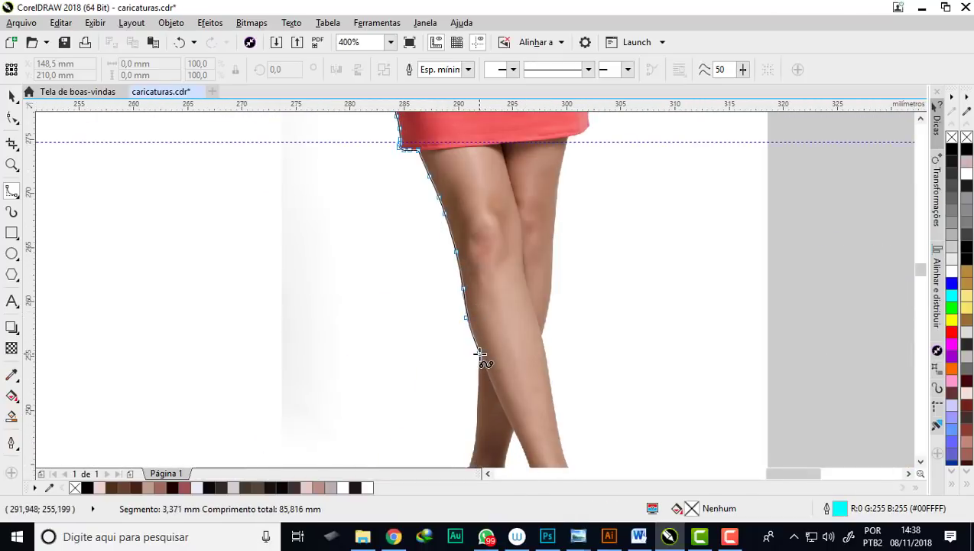
pyautogui.click(478, 425)
pyautogui.scroll(-3, 479, 413)
pyautogui.scroll(4, 478, 398)
pyautogui.click(510, 243)
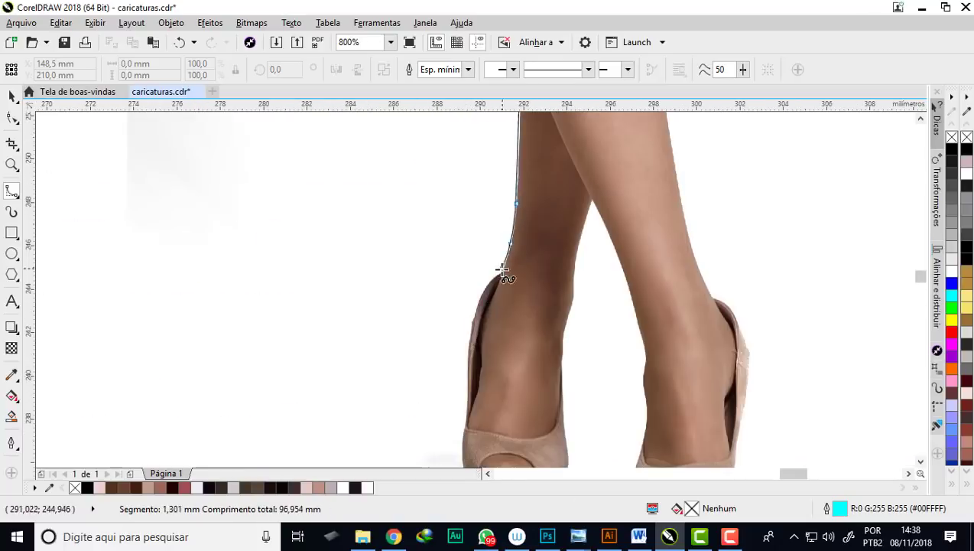
pyautogui.click(468, 399)
pyautogui.scroll(-2, 468, 399)
pyautogui.scroll(3, 427, 264)
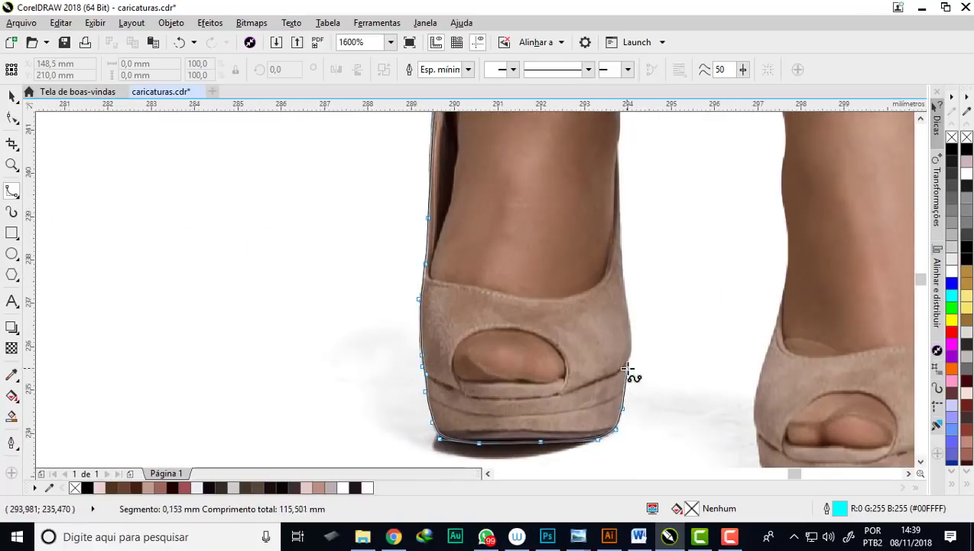
pyautogui.scroll(3, 644, 138)
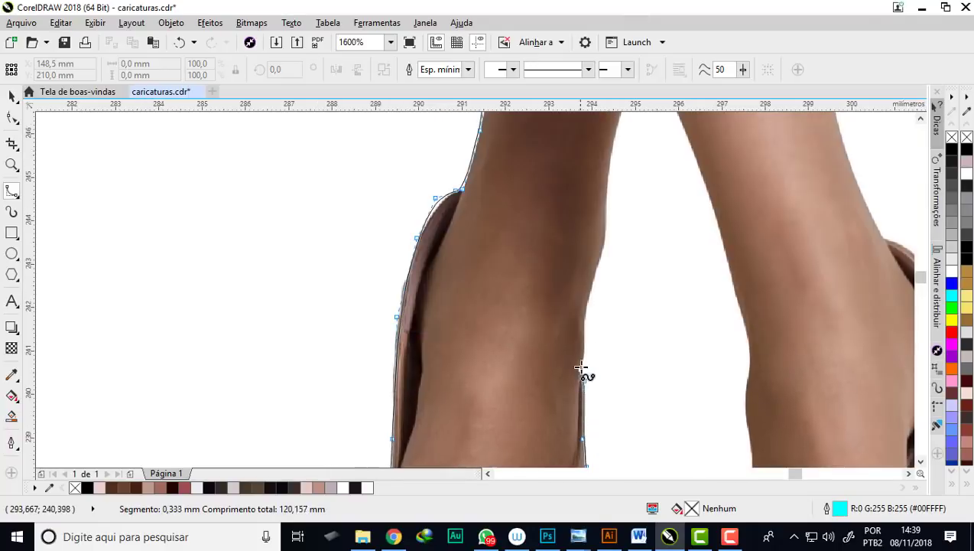
# Trace back up the inner edge of the leg.
pyautogui.click(606, 229)
pyautogui.click(605, 189)
pyautogui.click(615, 131)
pyautogui.scroll(3, 530, 319)
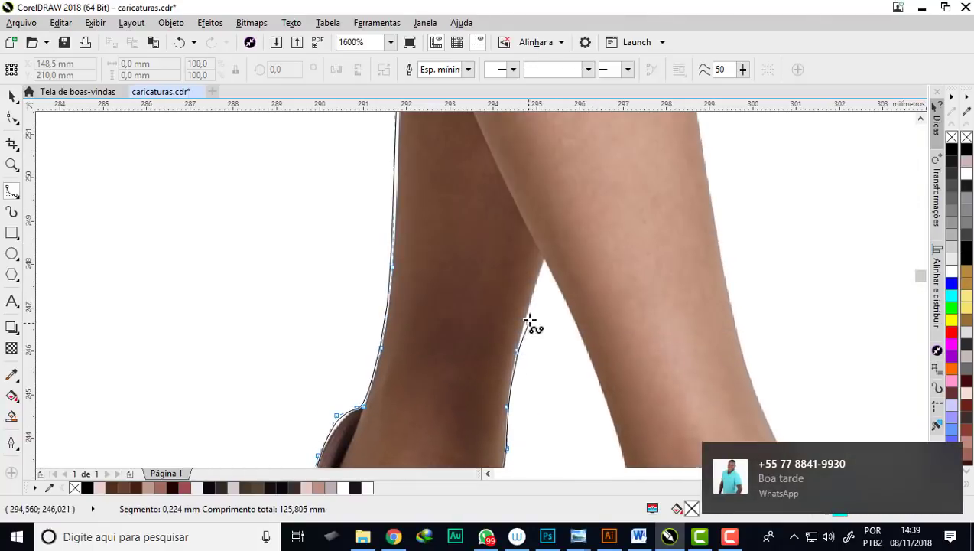
# Trace down the other leg's inner edge to a point near the shoe.
pyautogui.click(545, 260)
pyautogui.click(518, 185)
pyautogui.click(529, 237)
pyautogui.click(545, 289)
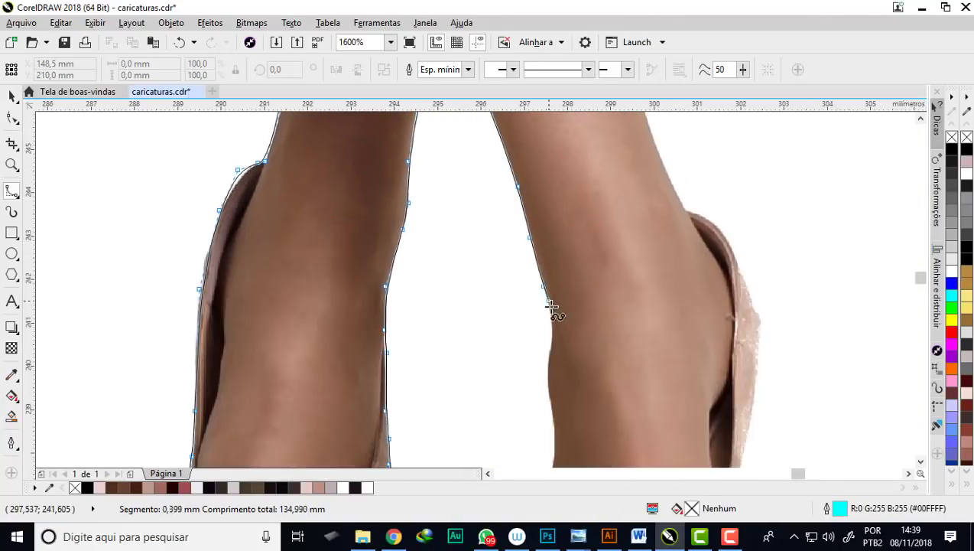
pyautogui.click(556, 449)
pyautogui.scroll(-3, 556, 449)
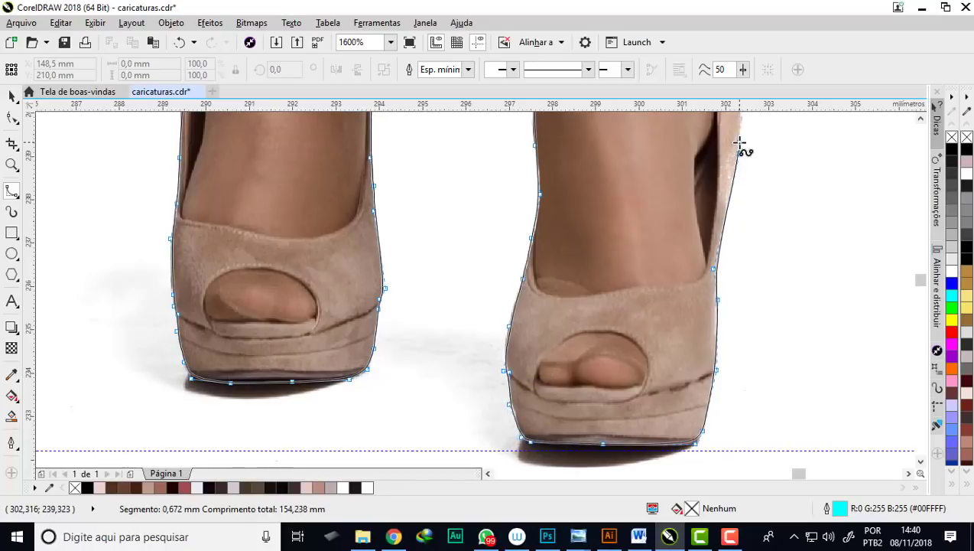
pyautogui.scroll(4, 739, 142)
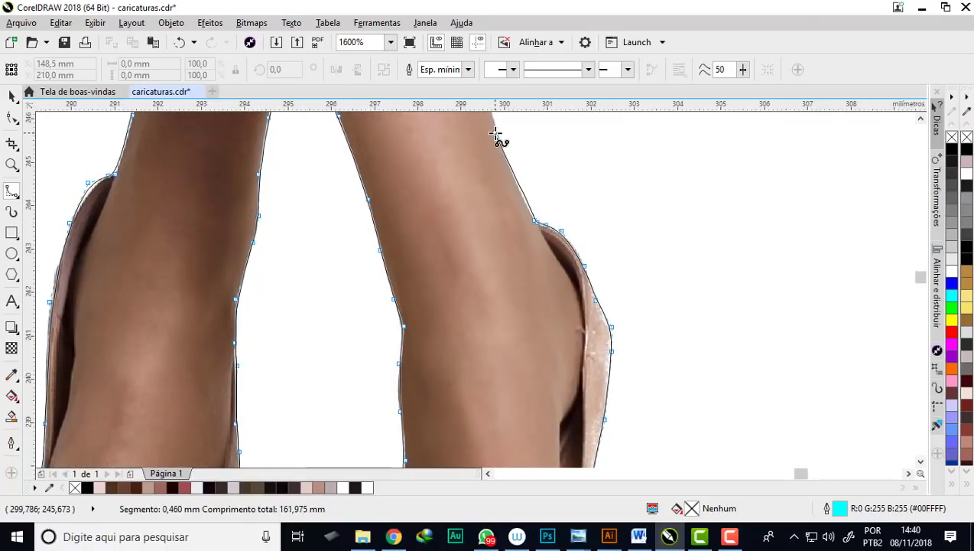
pyautogui.scroll(1, 496, 136)
pyautogui.scroll(-2, 457, 153)
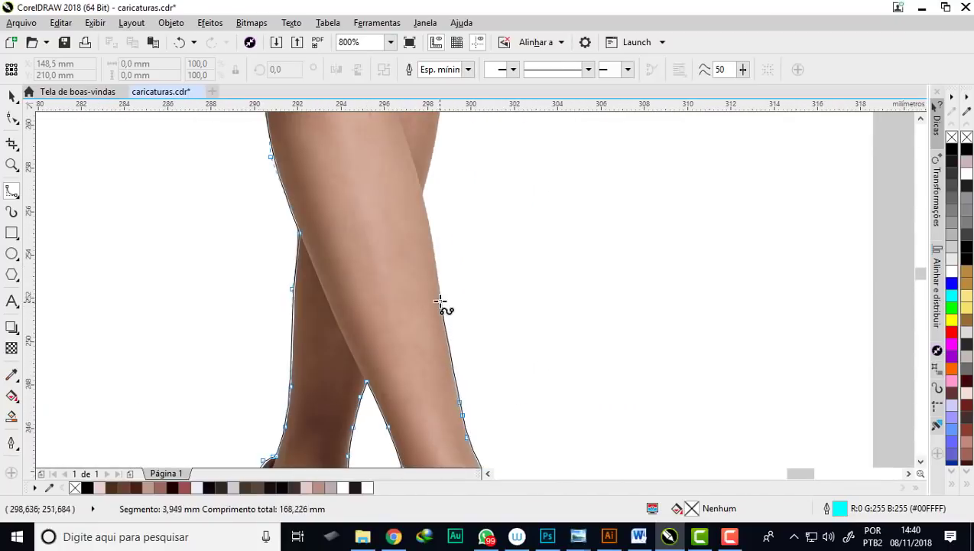
pyautogui.scroll(-1, 429, 191)
pyautogui.scroll(2, 444, 186)
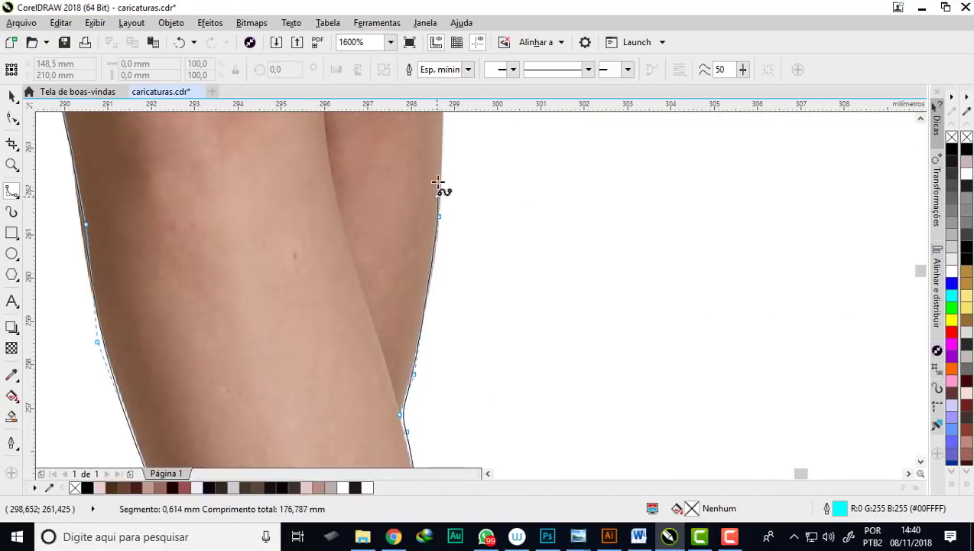
pyautogui.scroll(-3, 438, 181)
pyautogui.scroll(3, 452, 148)
# Carry the trace up the leg, past the hip and hand, along the arm and sleeve toward the shoulder.
pyautogui.click(445, 298)
pyautogui.scroll(-2, 446, 299)
pyautogui.scroll(1, 482, 180)
pyautogui.click(454, 288)
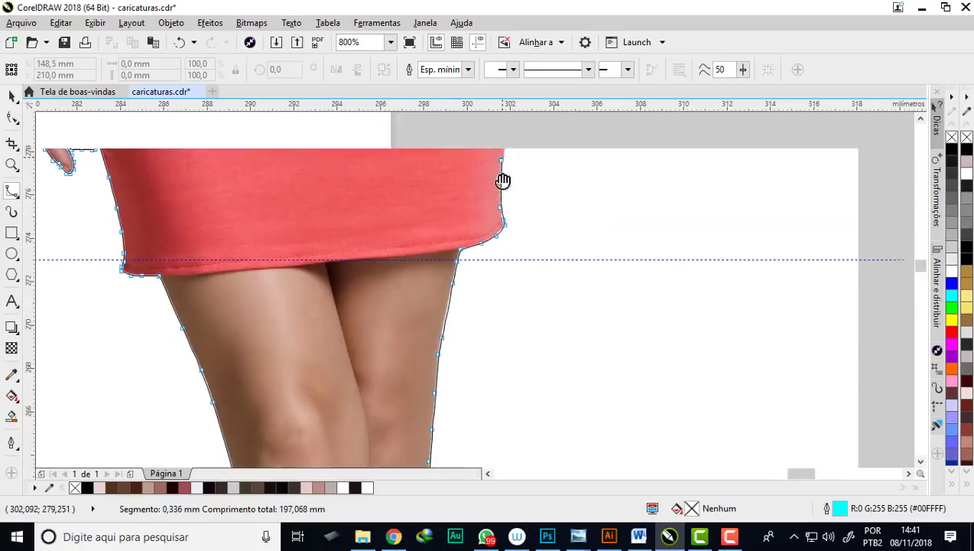
pyautogui.moveTo(510, 125)
pyautogui.mouseDown()
pyautogui.moveTo(480, 288)
pyautogui.moveTo(451, 171)
pyautogui.mouseUp()
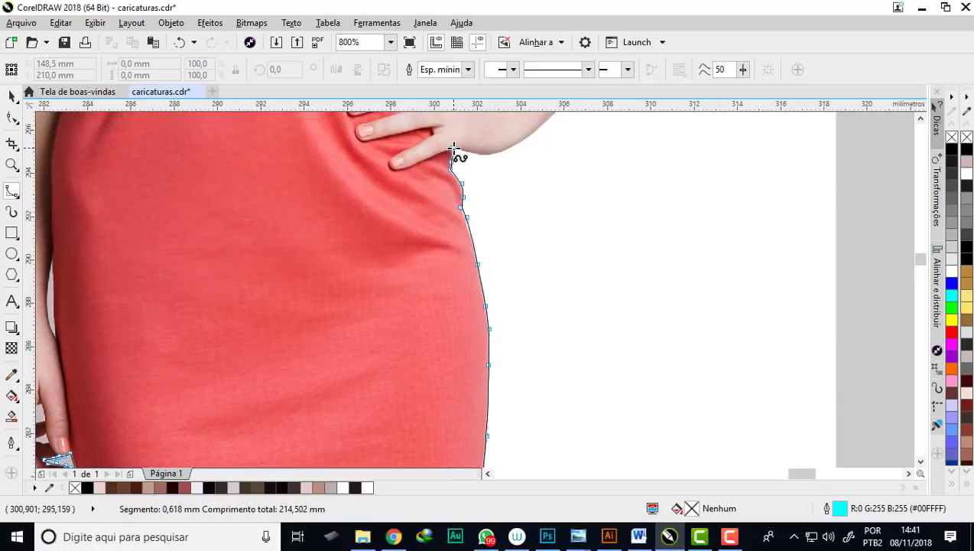
pyautogui.moveTo(537, 130); pyautogui.dragTo(420, 319)
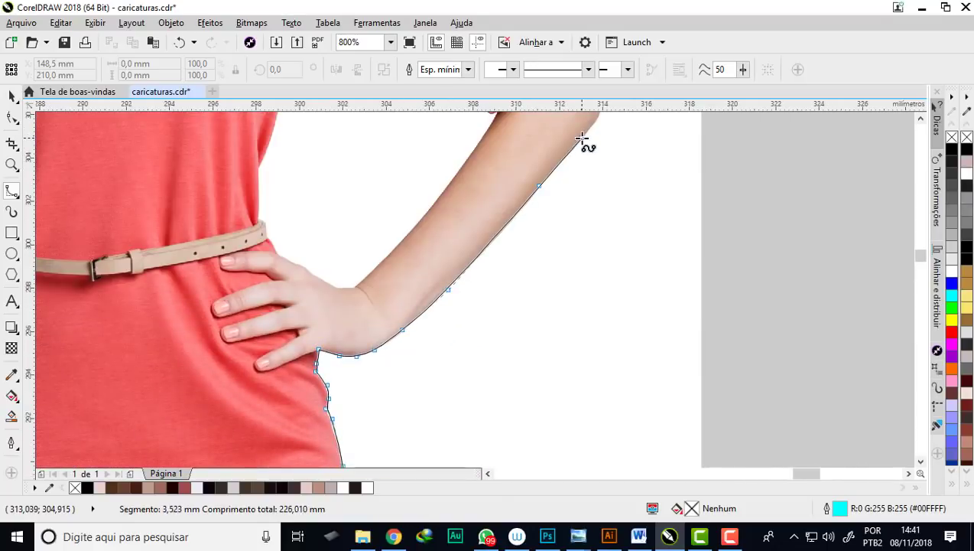
pyautogui.moveTo(581, 143); pyautogui.dragTo(532, 355)
pyautogui.scroll(1, 581, 142)
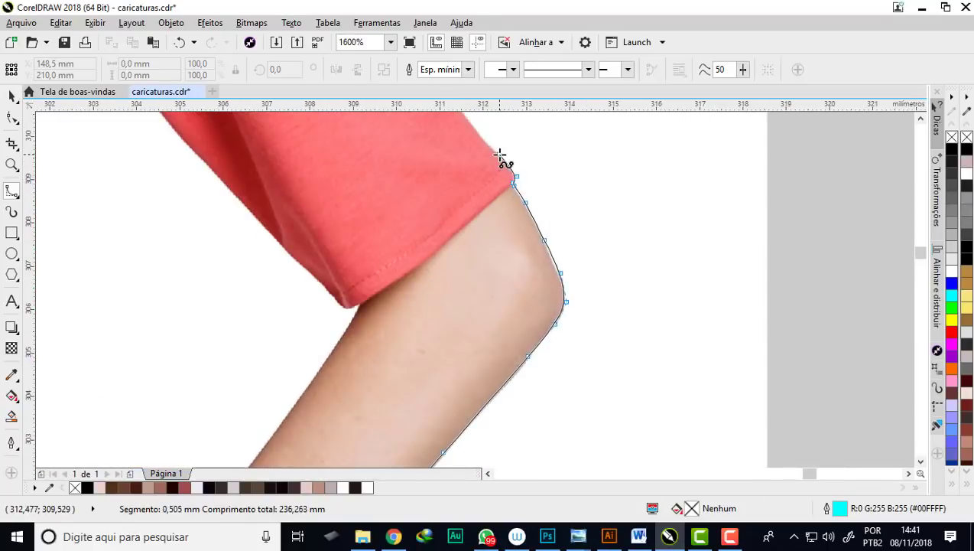
pyautogui.scroll(1, 498, 155)
pyautogui.moveTo(498, 156); pyautogui.dragTo(454, 219)
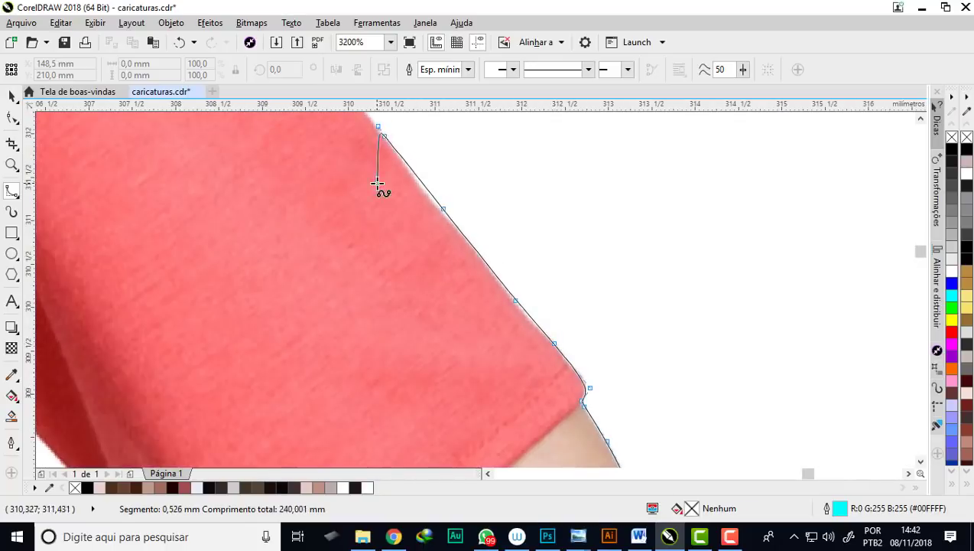
pyautogui.scroll(-1, 378, 183)
pyautogui.moveTo(377, 184); pyautogui.dragTo(393, 240)
# Carry the outline over the shoulder and up the neck, add a corner under the chin, then finish the curve.
pyautogui.scroll(-1, 296, 141)
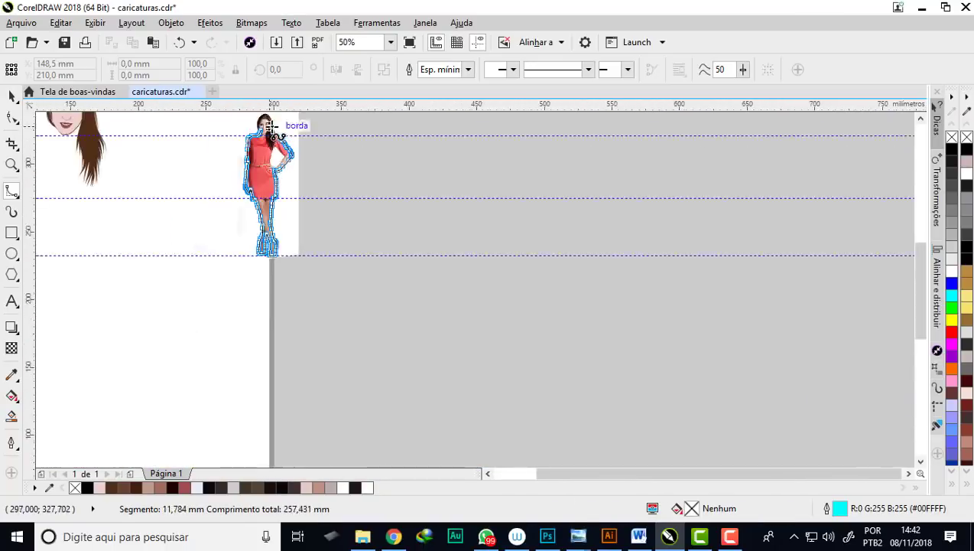
pyautogui.moveTo(296, 142); pyautogui.dragTo(369, 239)
pyautogui.scroll(-3, 326, 191)
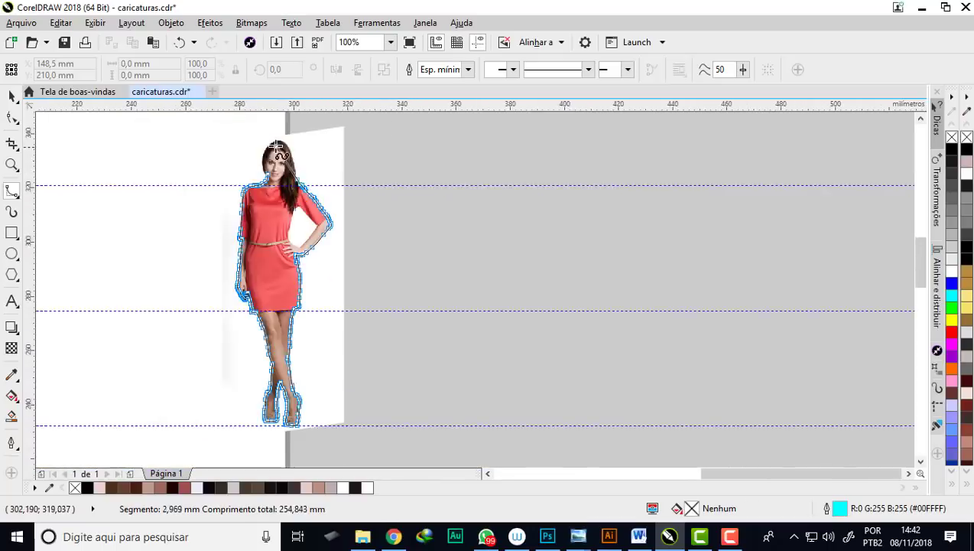
pyautogui.scroll(3, 380, 305)
pyautogui.moveTo(326, 191); pyautogui.dragTo(380, 306)
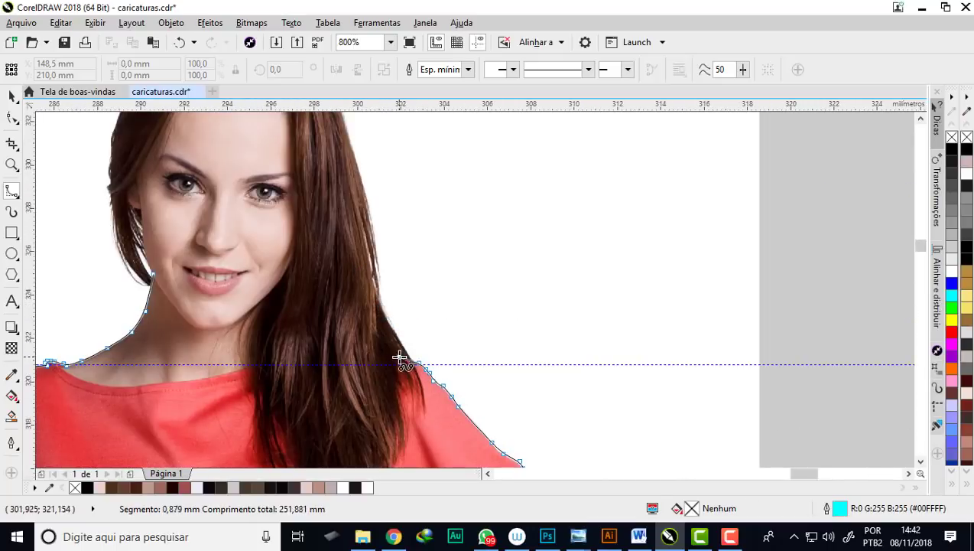
pyautogui.moveTo(264, 304); pyautogui.dragTo(271, 283)
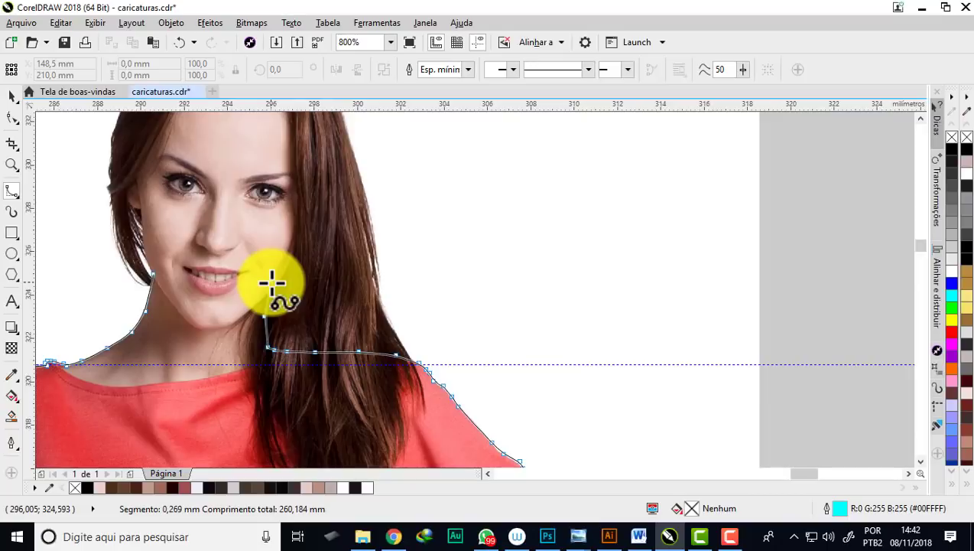
pyautogui.moveTo(271, 283)
pyautogui.mouseDown()
pyautogui.moveTo(264, 296)
pyautogui.moveTo(272, 280)
pyautogui.mouseUp()
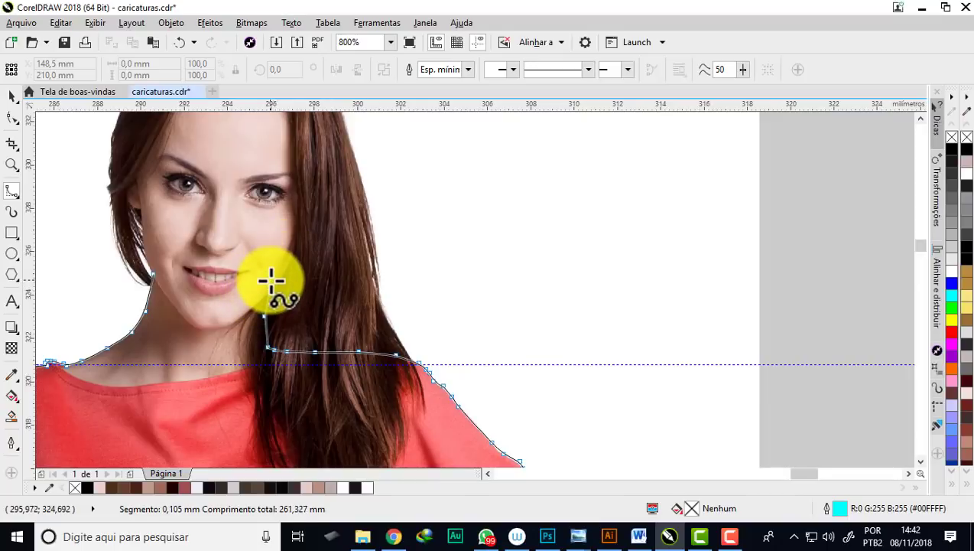
pyautogui.click(272, 281)
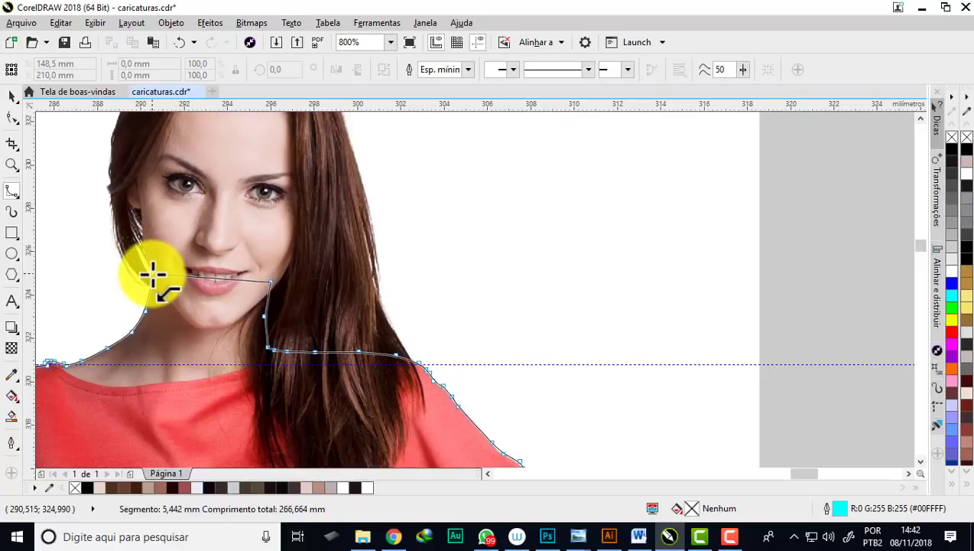
pyautogui.doubleClick(155, 273)
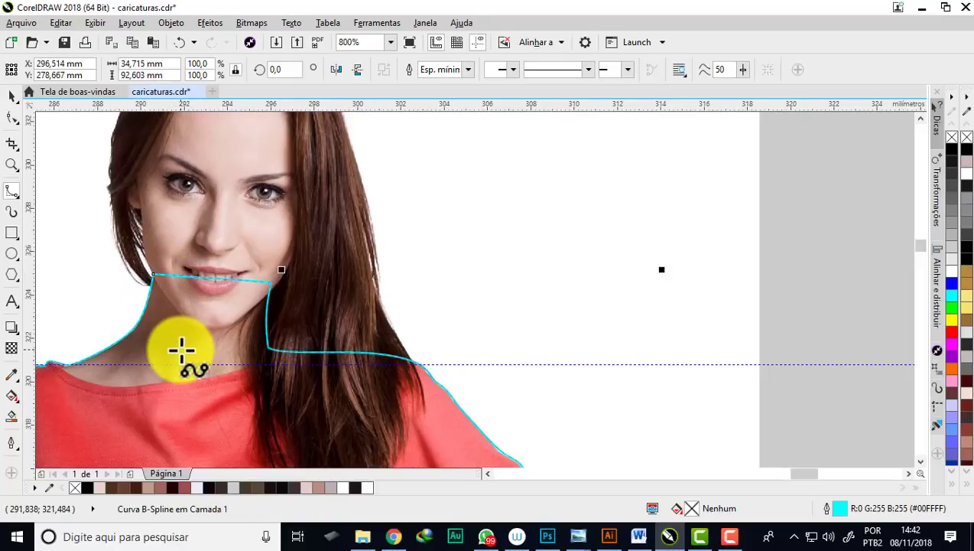
pyautogui.scroll(2, 160, 289)
pyautogui.scroll(-3, 212, 282)
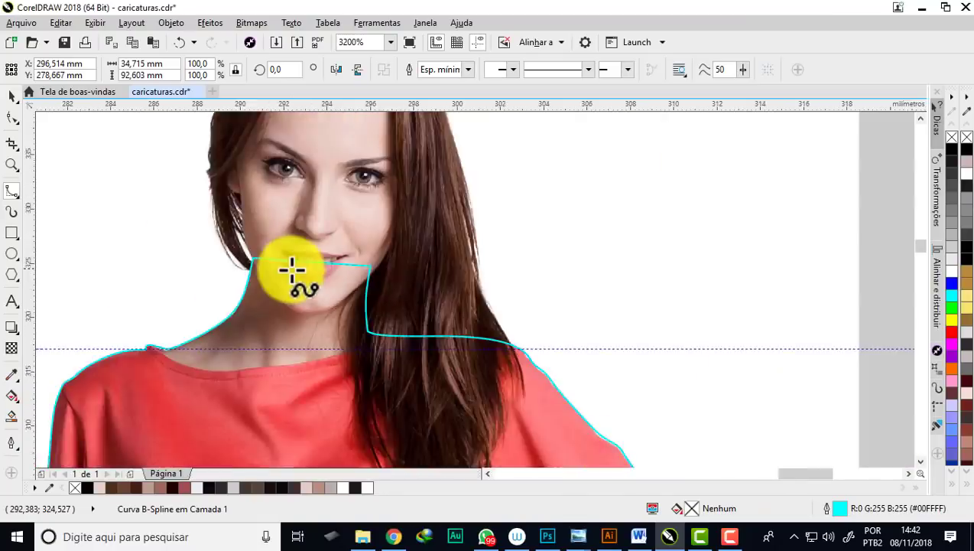
pyautogui.scroll(-2, 294, 272)
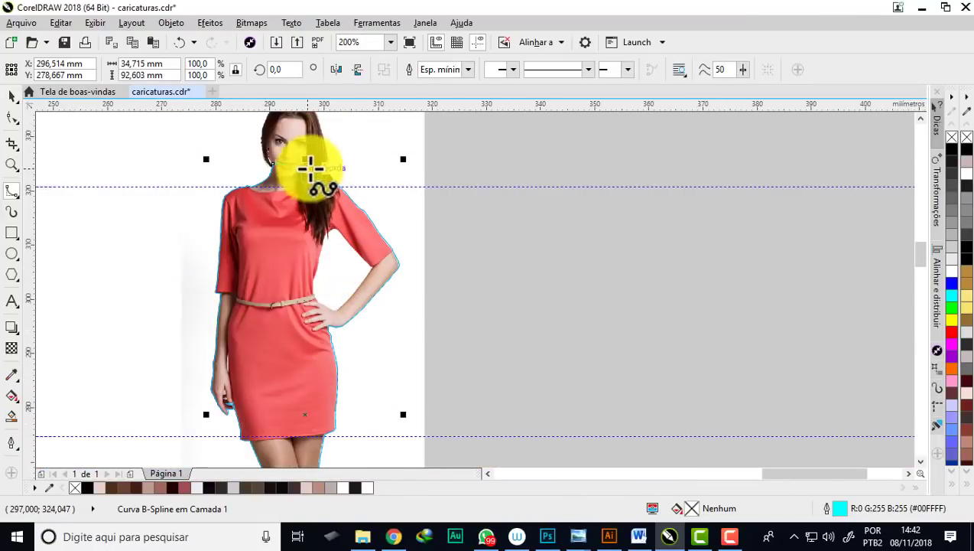
pyautogui.scroll(2, 306, 172)
pyautogui.scroll(1, 294, 178)
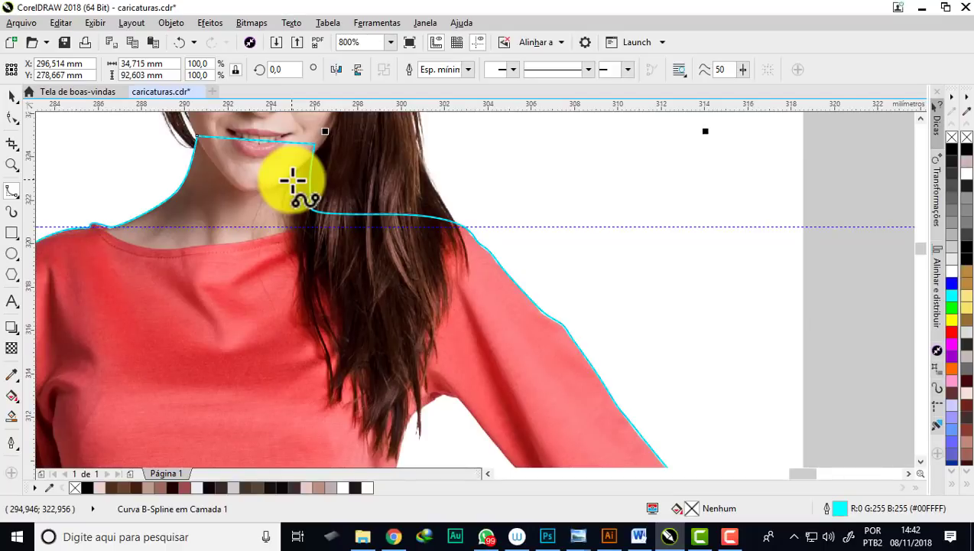
pyautogui.scroll(-1, 294, 180)
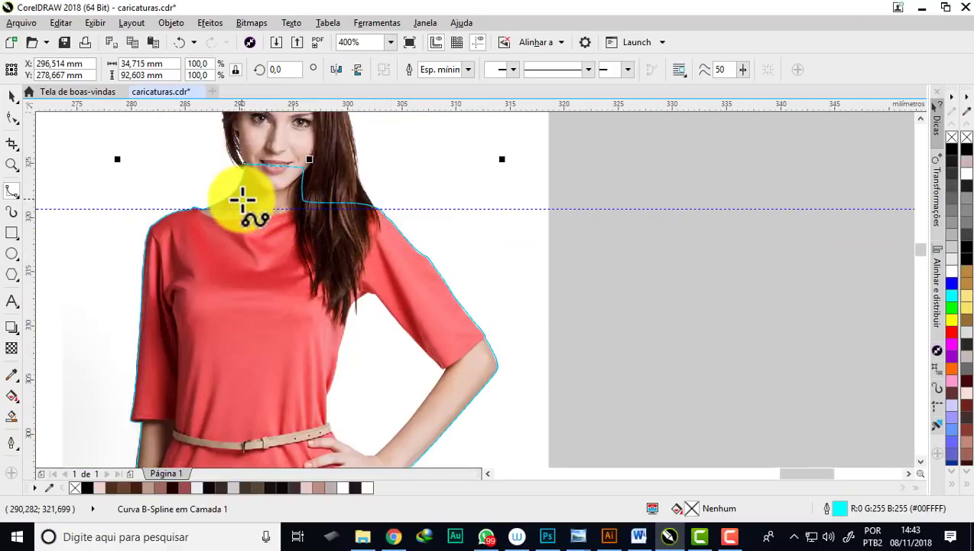
pyautogui.scroll(1, 243, 200)
pyautogui.scroll(-1, 243, 200)
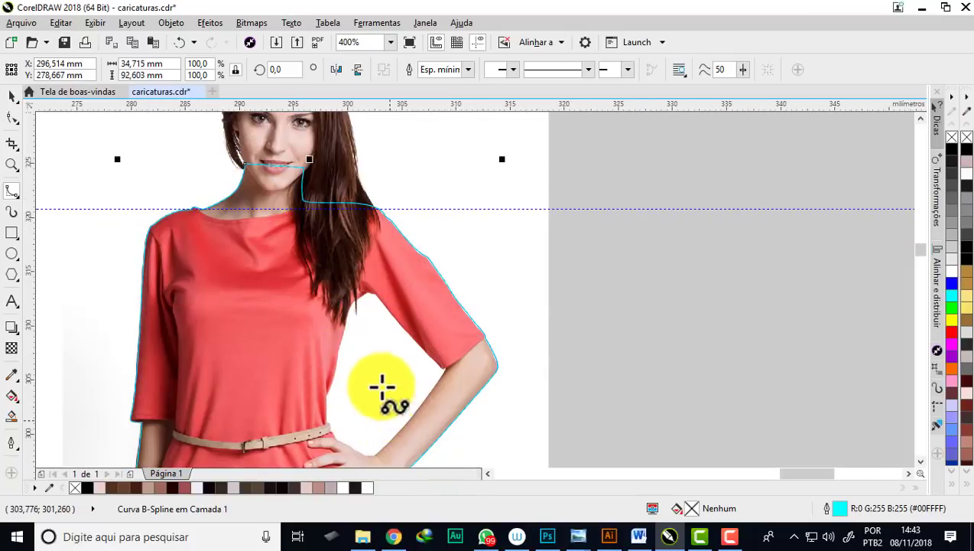
pyautogui.scroll(2, 198, 184)
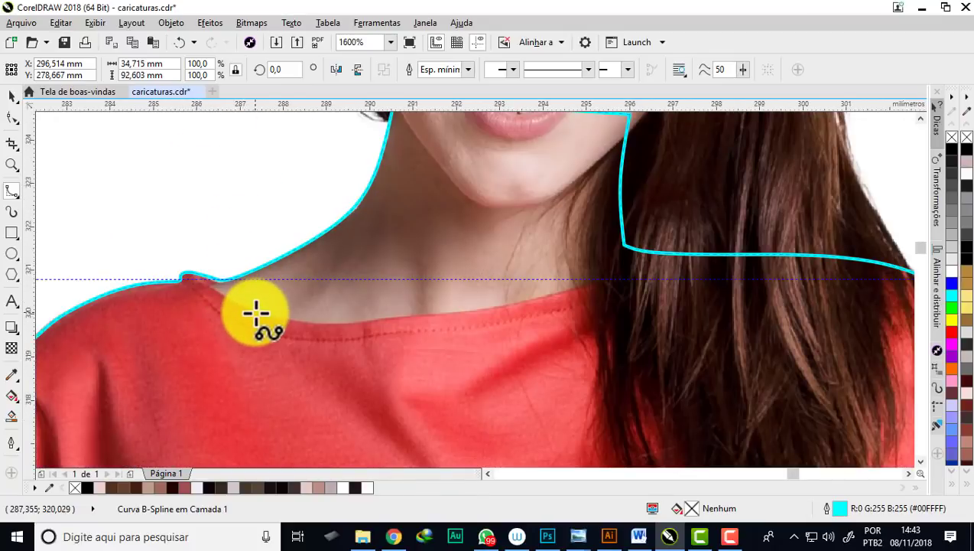
pyautogui.scroll(1, 256, 312)
pyautogui.scroll(-1, 199, 282)
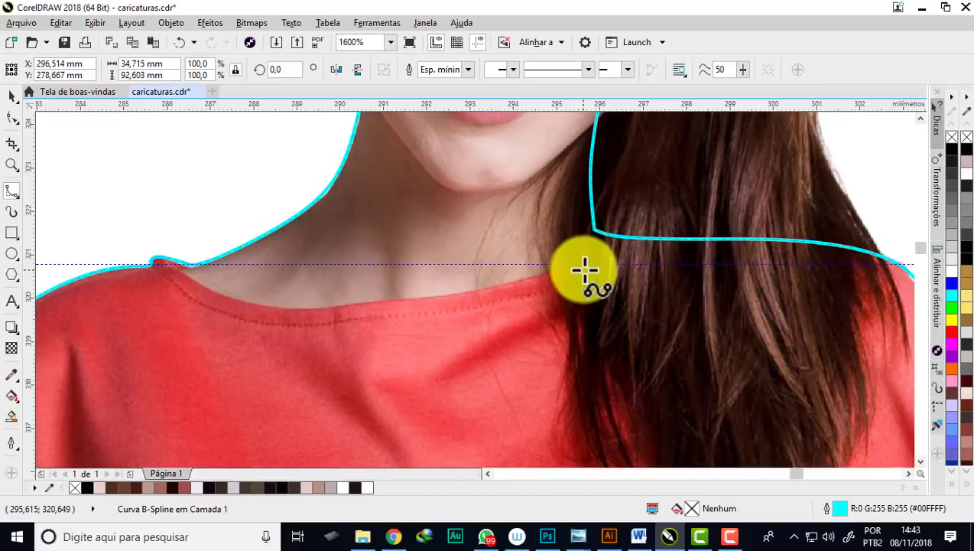
pyautogui.scroll(-1, 536, 230)
pyautogui.scroll(1, 620, 239)
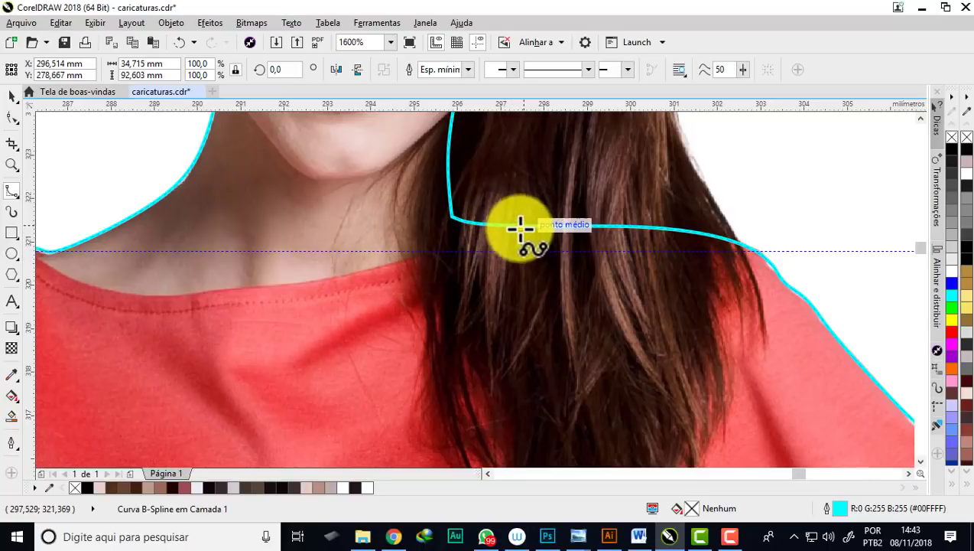
pyautogui.scroll(3, 508, 226)
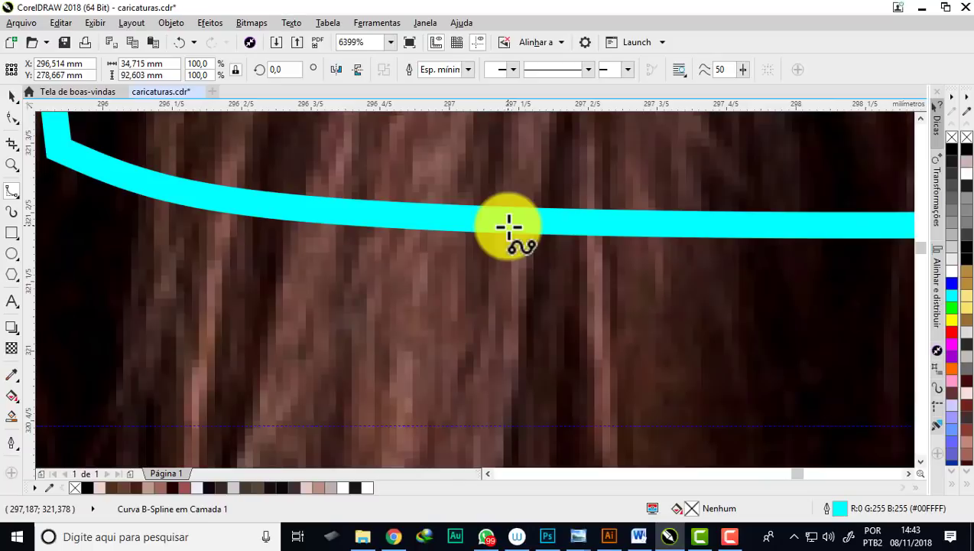
# Start a new B-spline on the cyan outline by the hair and add three points along the dress neckline.
pyautogui.click(505, 220)
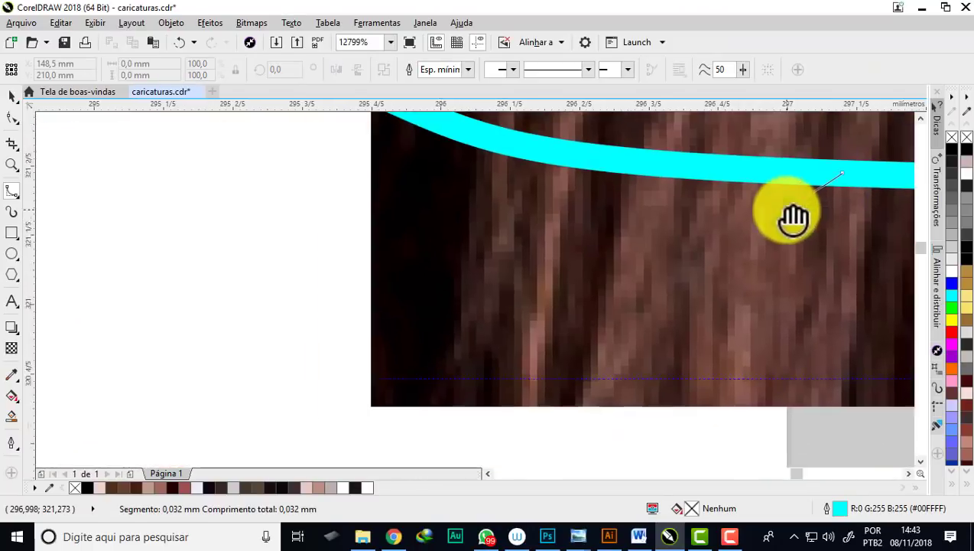
pyautogui.scroll(-1, 794, 218)
pyautogui.click(775, 211)
pyautogui.click(511, 299)
pyautogui.click(395, 329)
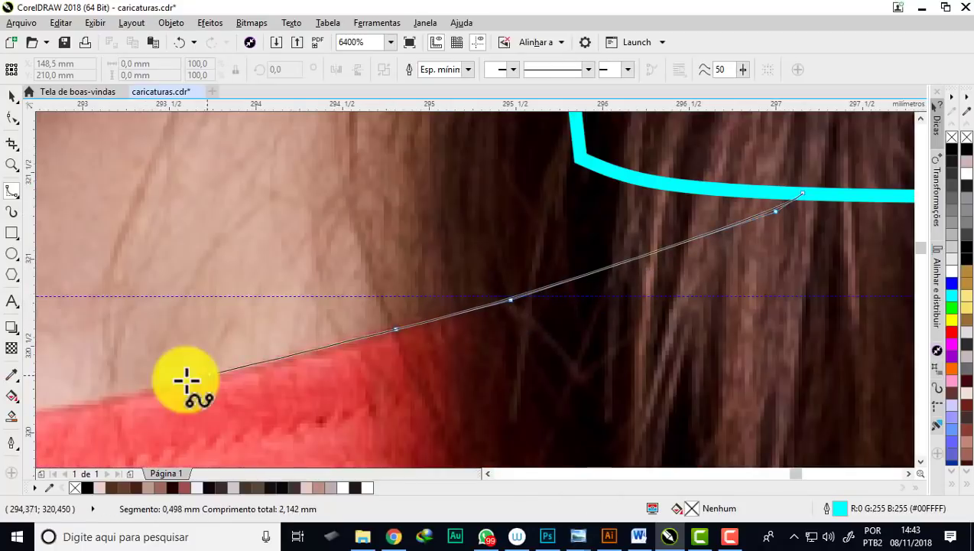
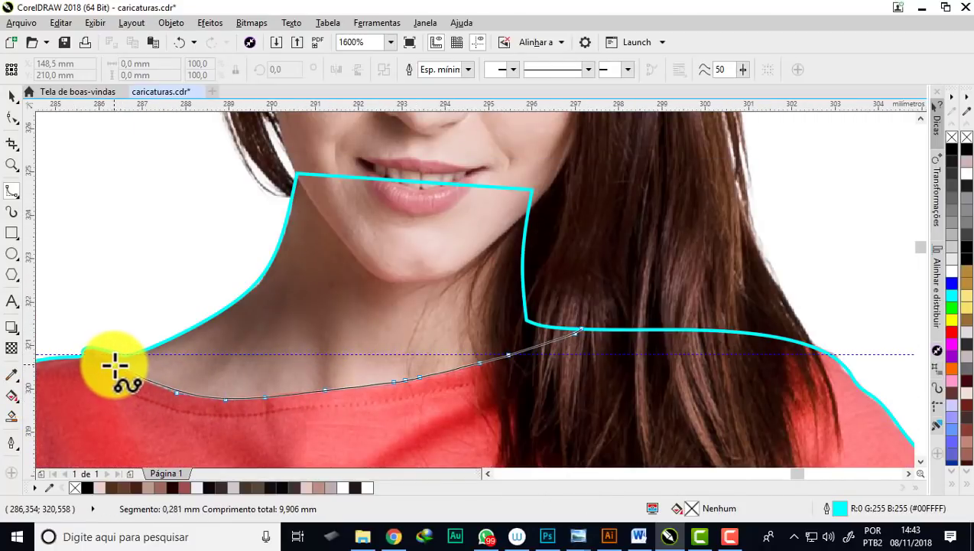
# Add B-spline points at the shoulder bump and collar edge, then finish the short shoulder curve.
pyautogui.scroll(-1, 115, 366)
pyautogui.scroll(1, 95, 364)
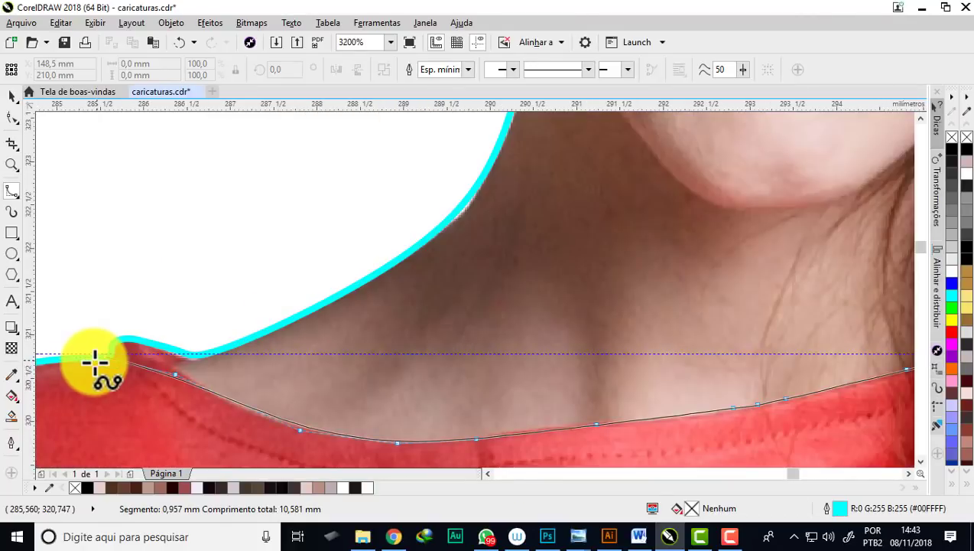
pyautogui.scroll(1, 94, 364)
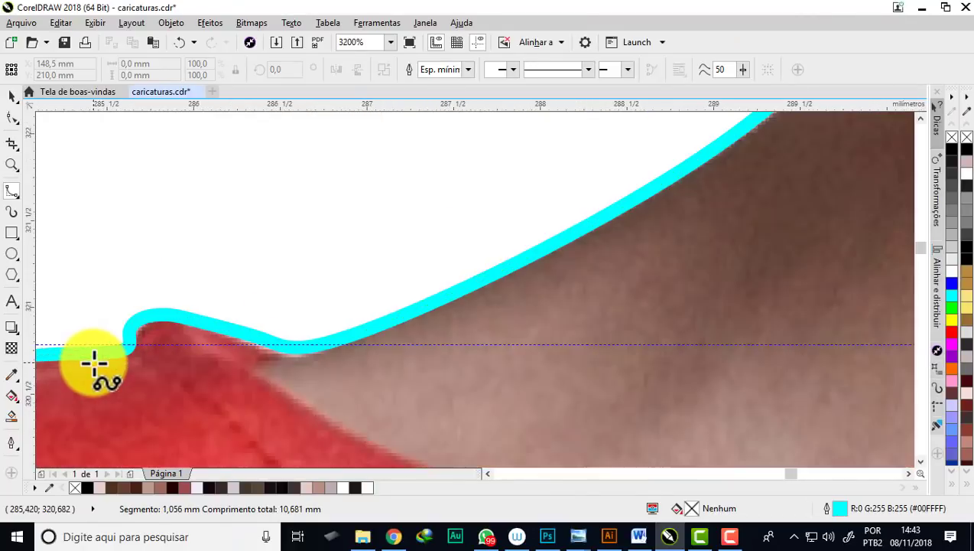
pyautogui.click(249, 372)
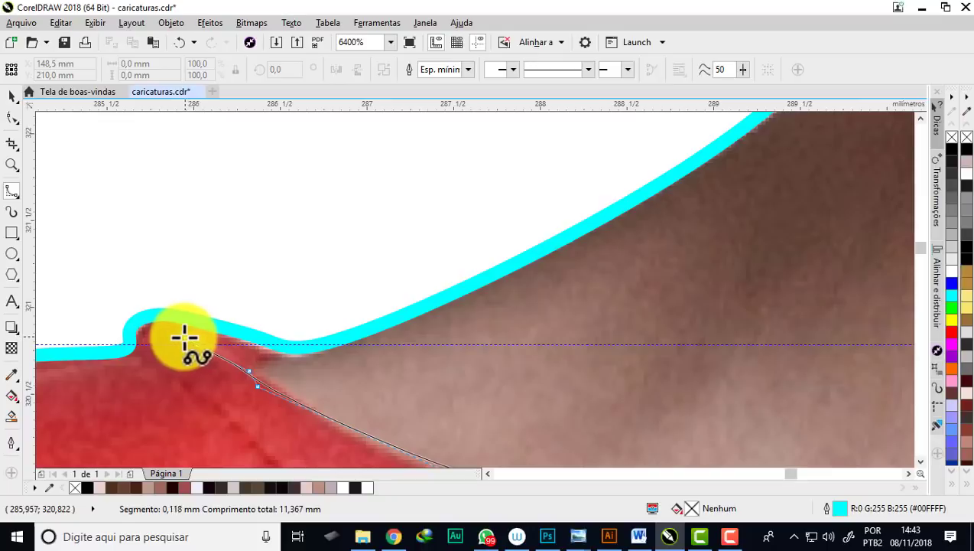
pyautogui.click(175, 332)
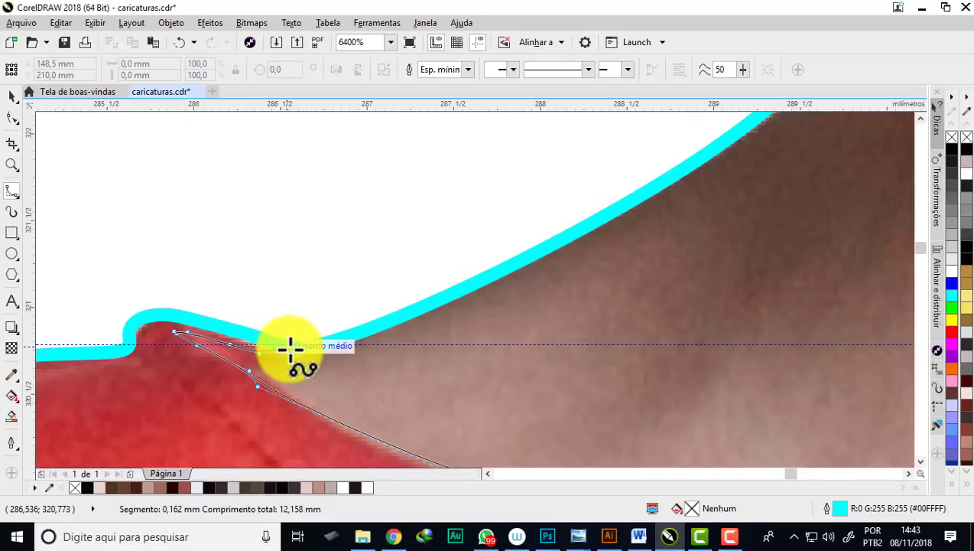
pyautogui.doubleClick(291, 350)
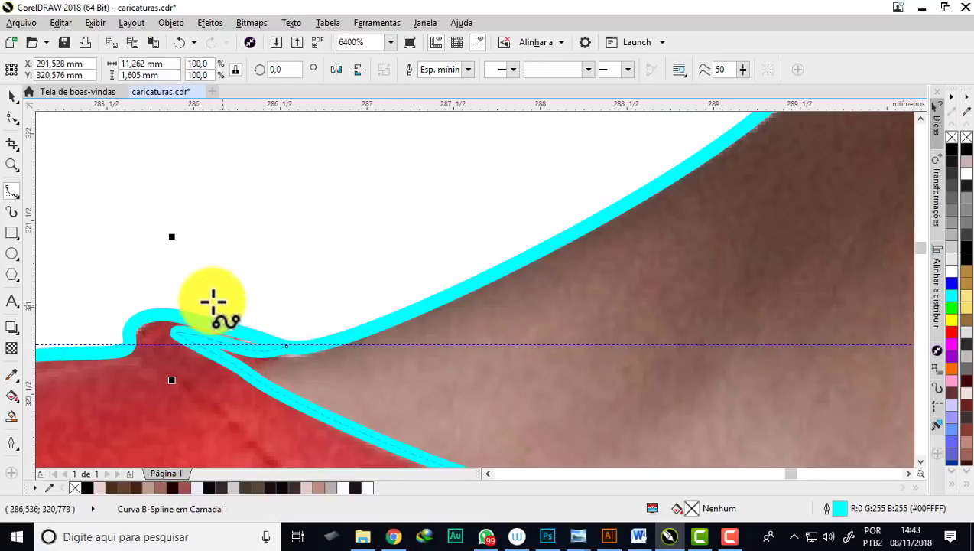
# Start a new B-spline at the shoulder outline midpoint and trace it along the shirt collar.
pyautogui.scroll(-2, 211, 300)
pyautogui.scroll(1, 186, 330)
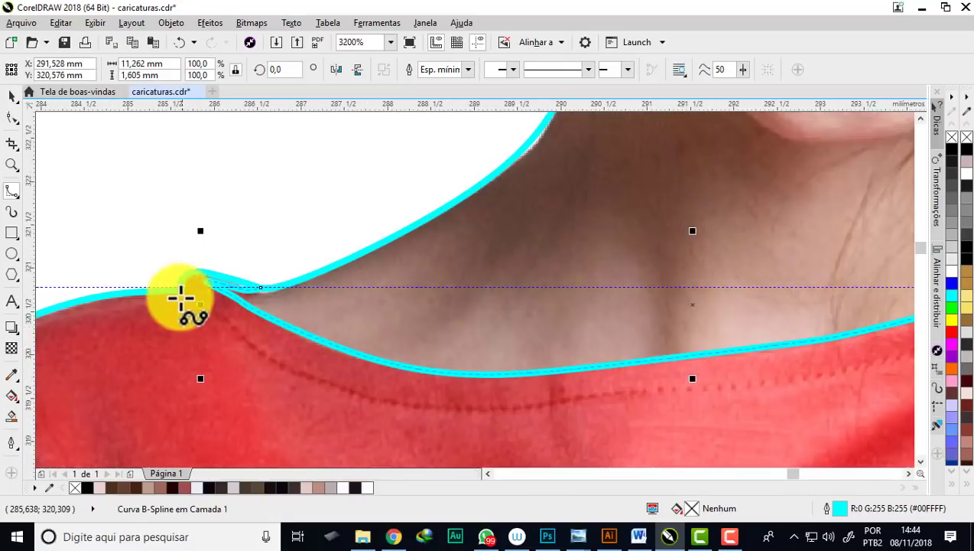
pyautogui.click(182, 289)
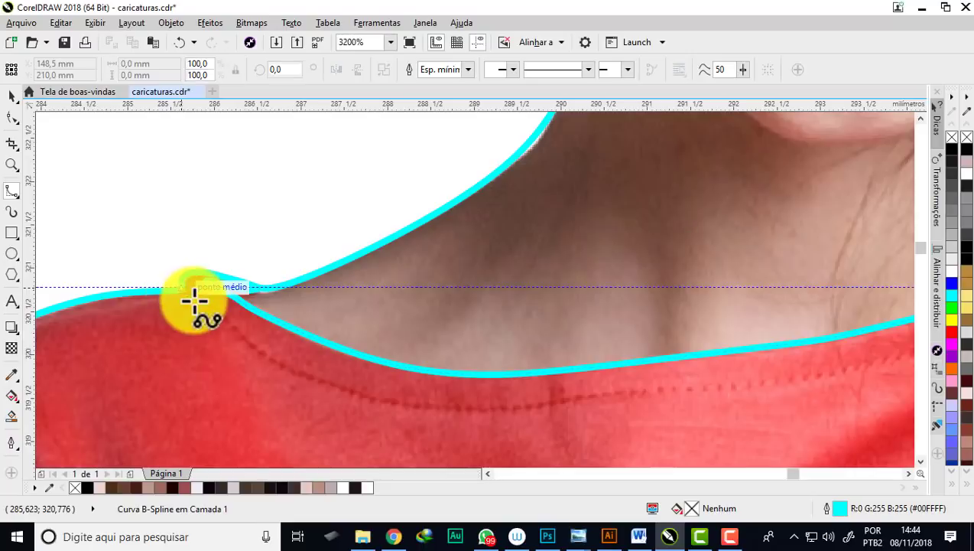
pyautogui.click(258, 348)
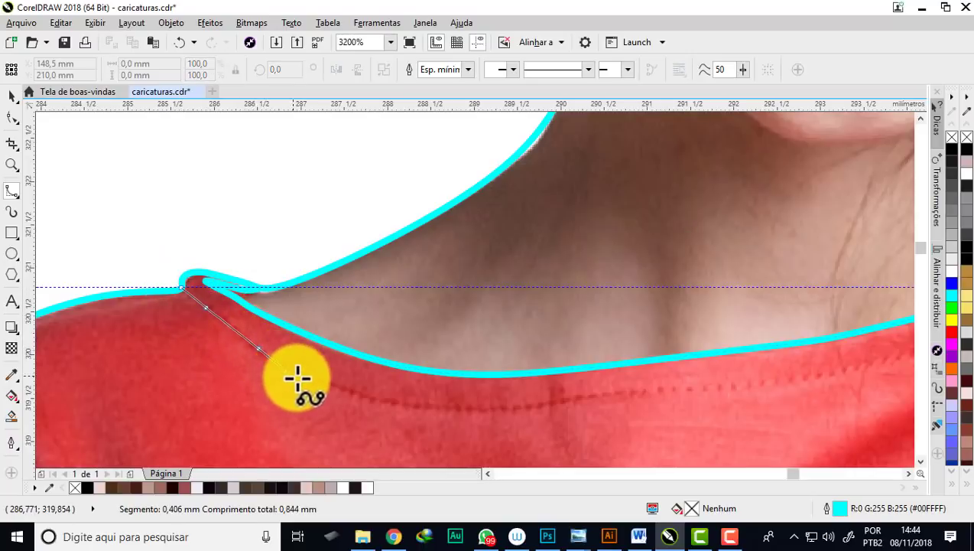
pyautogui.click(413, 405)
pyautogui.click(528, 407)
pyautogui.click(598, 394)
pyautogui.click(707, 387)
pyautogui.click(801, 378)
pyautogui.click(904, 356)
# Extend the collar curve upward into the hair outline.
pyautogui.click(603, 334)
pyautogui.click(520, 317)
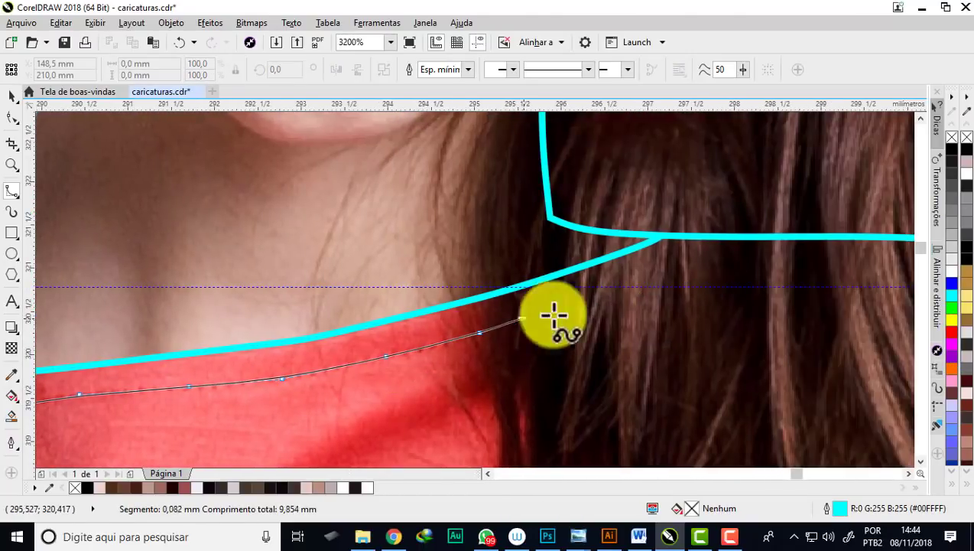
pyautogui.click(621, 288)
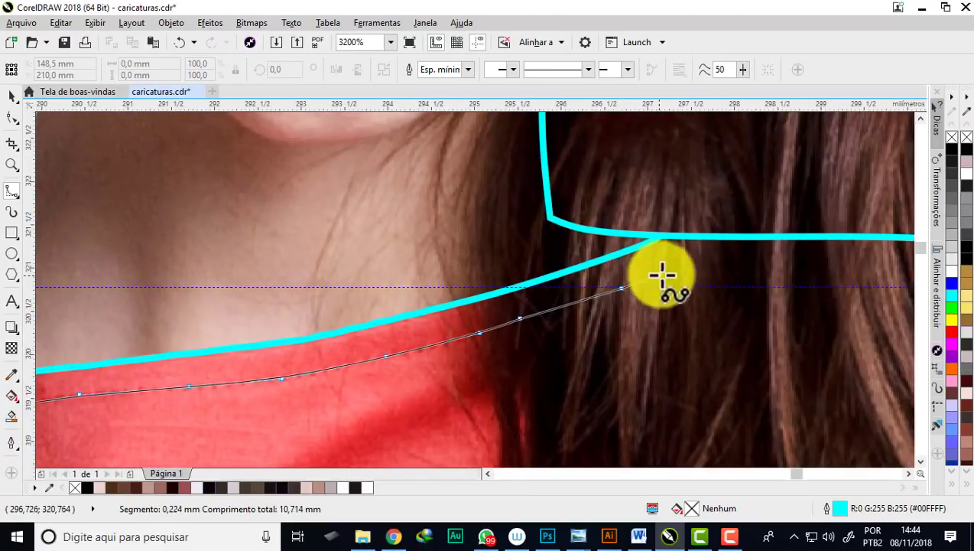
# Finish the neckline B-spline where it meets the hair and zoom into that junction.
pyautogui.doubleClick(707, 246)
pyautogui.scroll(1, 672, 235)
pyautogui.scroll(2, 673, 235)
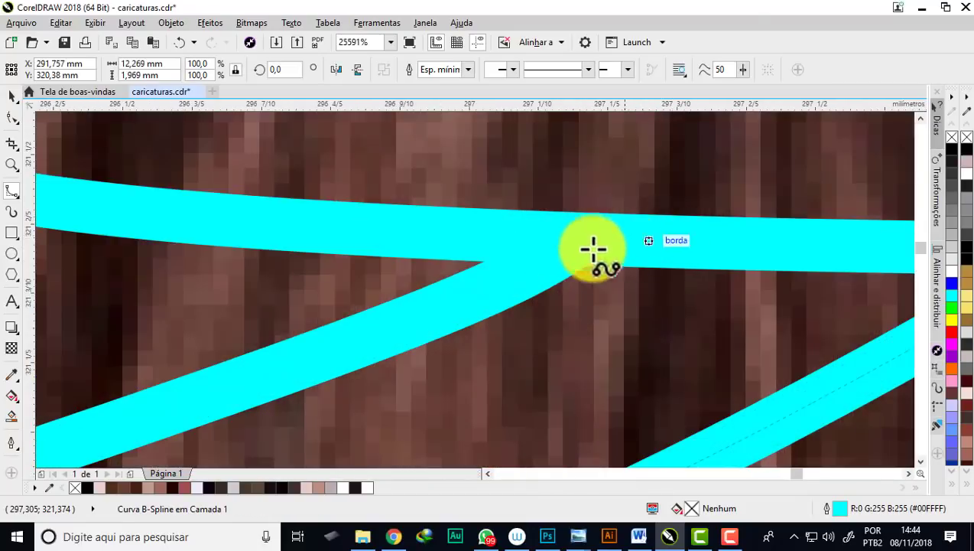
pyautogui.scroll(-2, 594, 254)
pyautogui.scroll(1, 561, 232)
pyautogui.scroll(1, 533, 268)
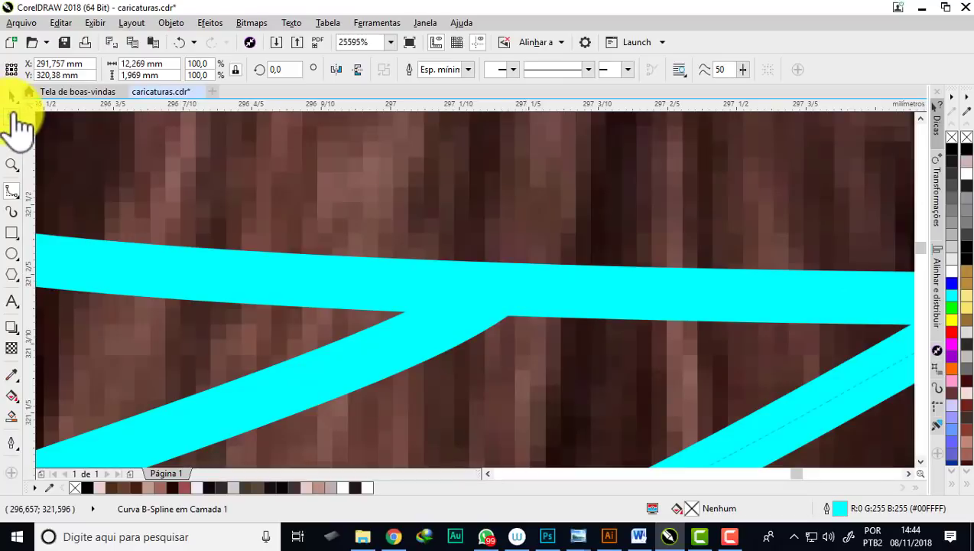
# Inspect the neckline curve's nodes with the Shape tool, then zoom back out.
pyautogui.click(15, 120)
pyautogui.click(35, 119)
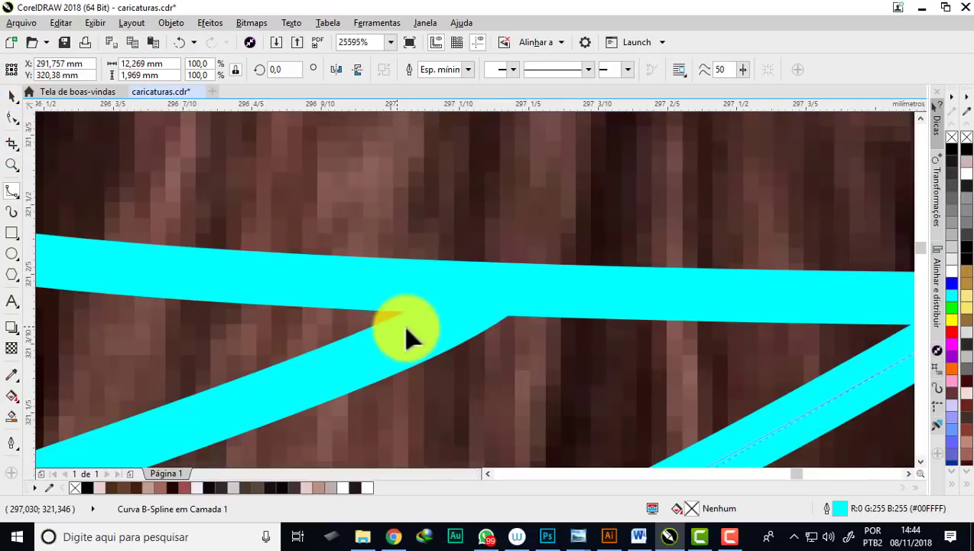
pyautogui.scroll(-2, 321, 291)
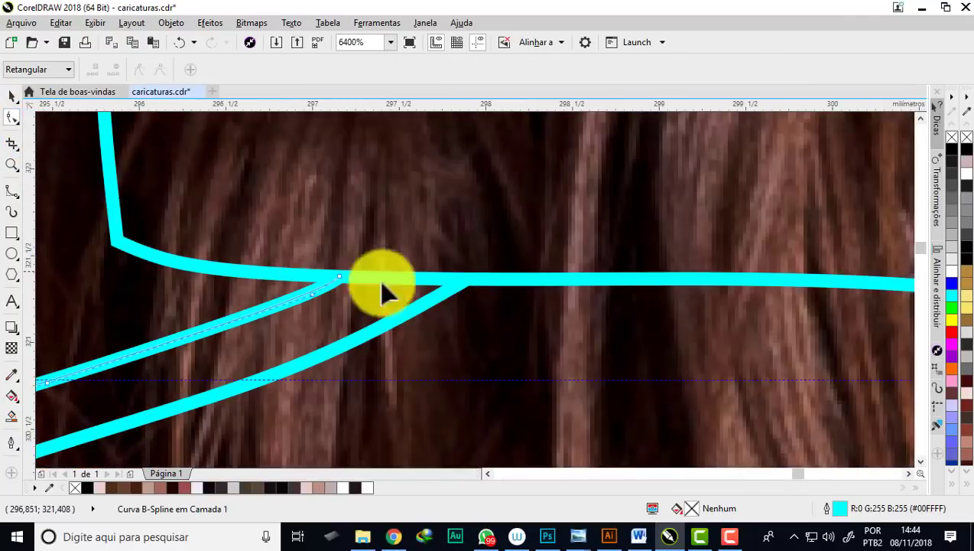
pyautogui.scroll(1, 381, 283)
pyautogui.scroll(1, 453, 292)
pyautogui.scroll(1, 439, 275)
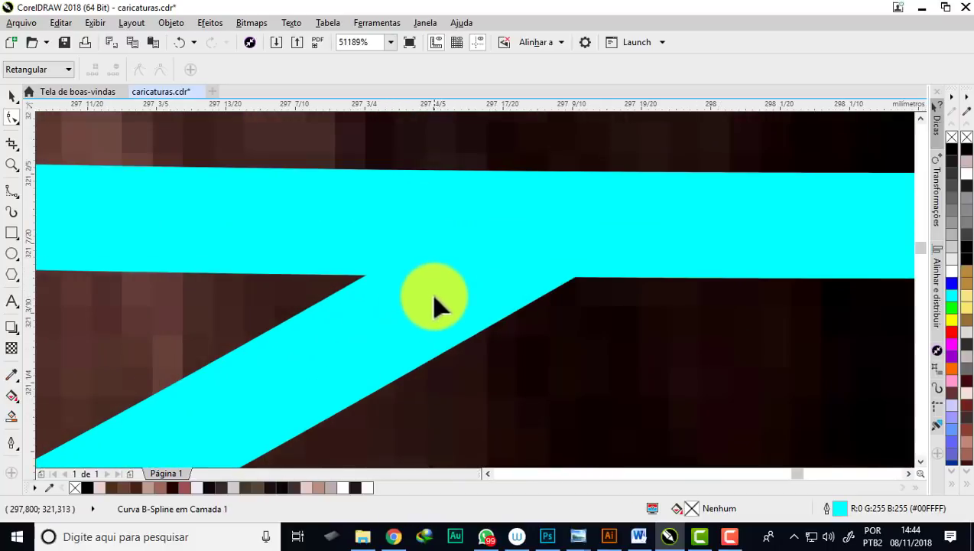
pyautogui.scroll(-2, 410, 314)
pyautogui.scroll(1, 409, 306)
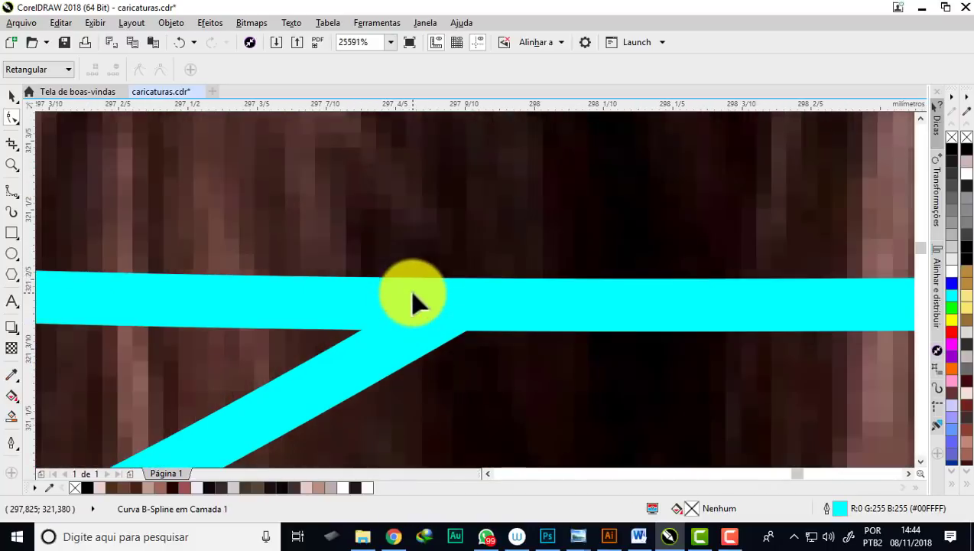
pyautogui.scroll(-2, 520, 231)
pyautogui.scroll(-5, 551, 222)
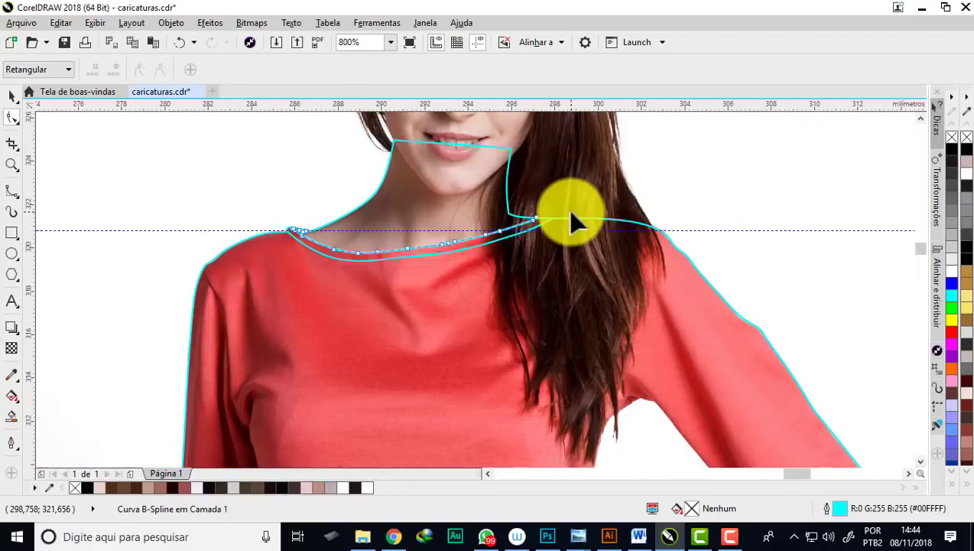
pyautogui.scroll(-1, 570, 214)
# With the B-spline tool, trace four points down the right sleeve's inner edge from beneath the hair.
pyautogui.click(12, 191)
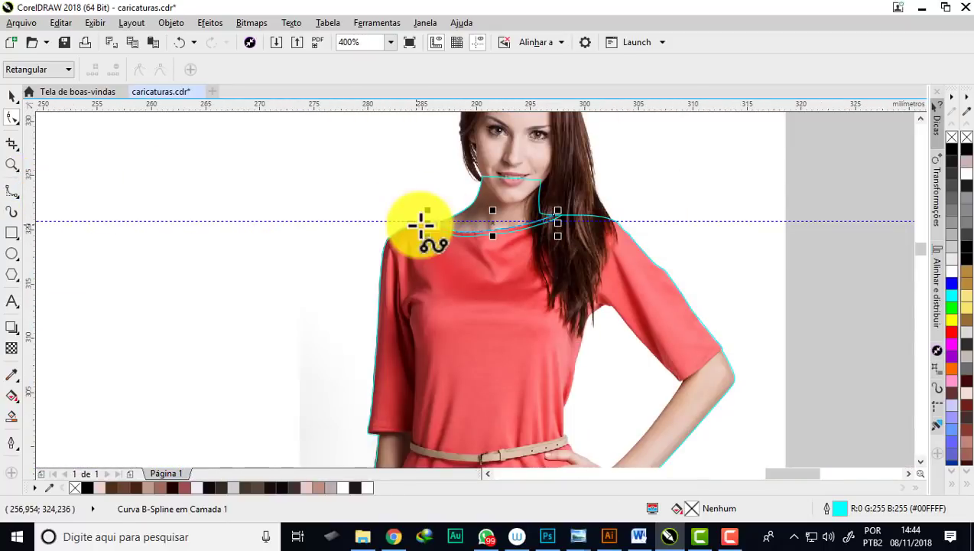
pyautogui.scroll(-1, 486, 235)
pyautogui.scroll(1, 560, 286)
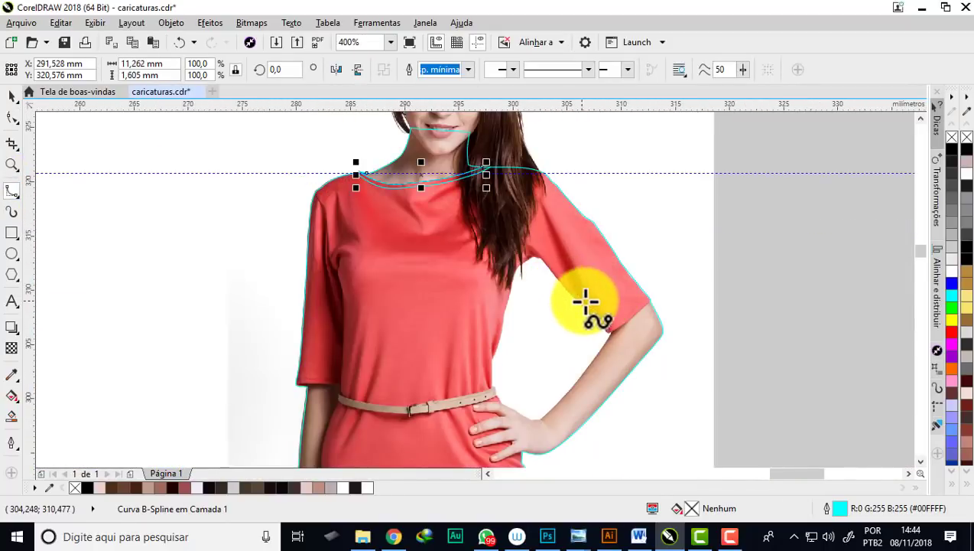
pyautogui.scroll(1, 618, 341)
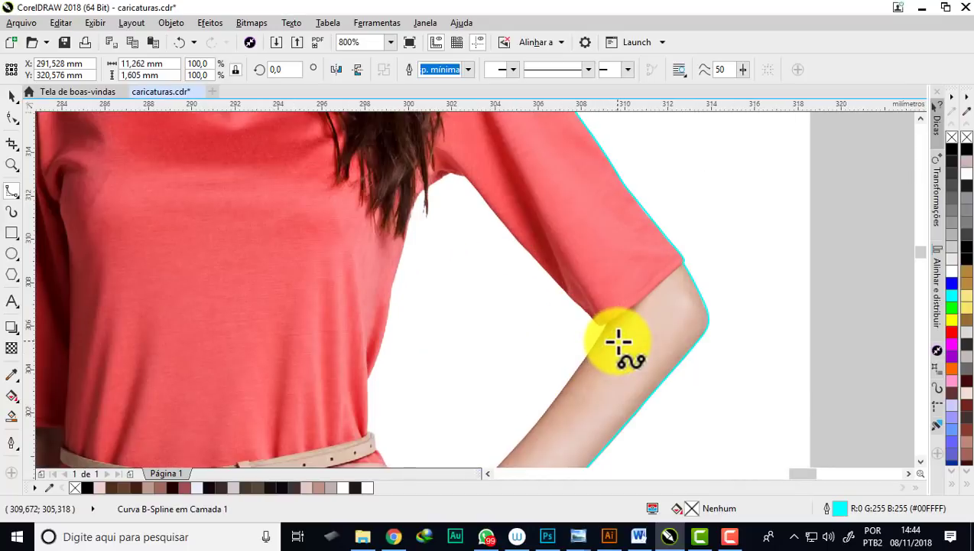
pyautogui.scroll(1, 428, 176)
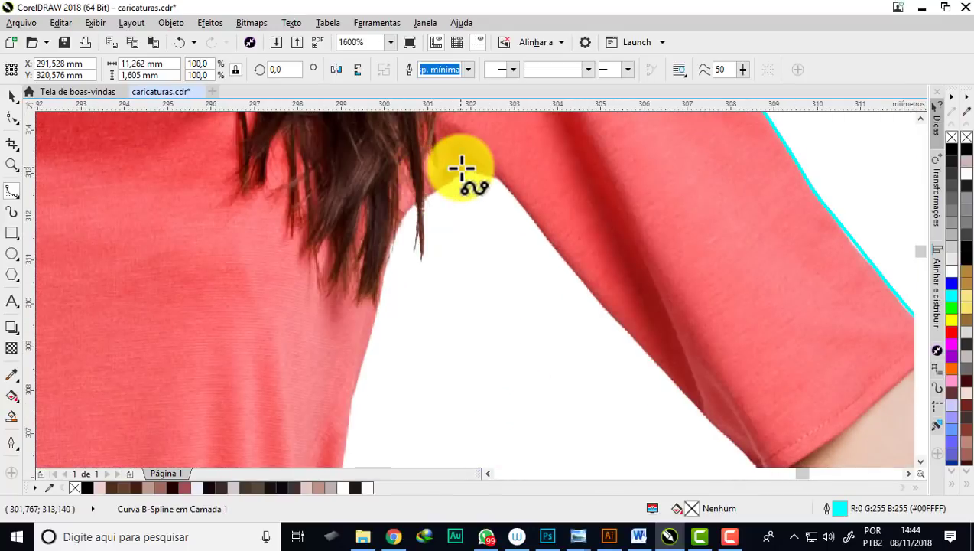
pyautogui.scroll(1, 474, 172)
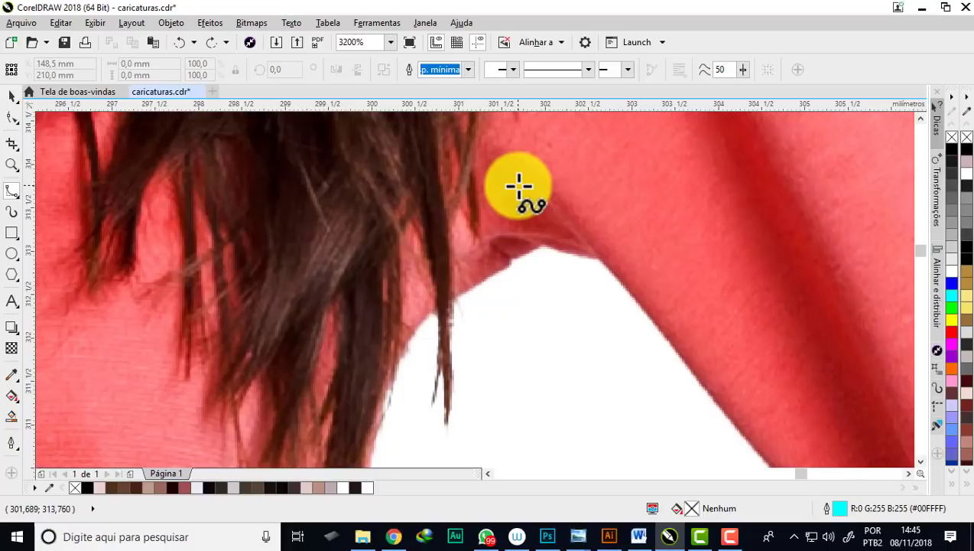
pyautogui.click(492, 160)
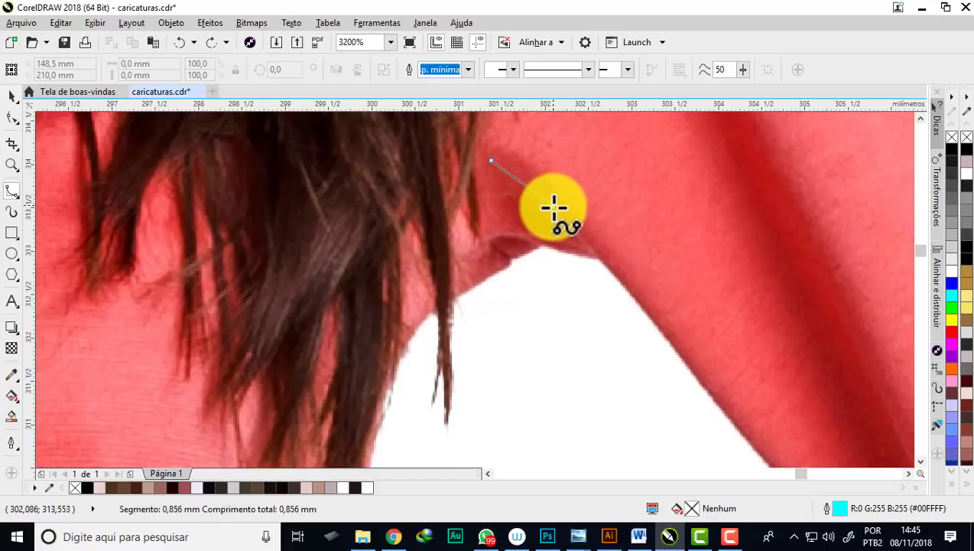
pyautogui.click(552, 206)
pyautogui.click(591, 250)
pyautogui.click(630, 292)
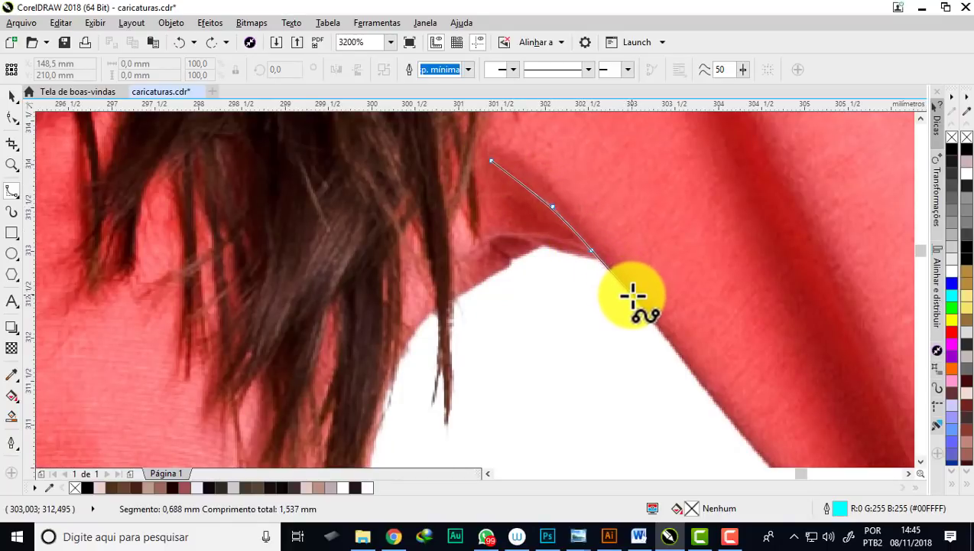
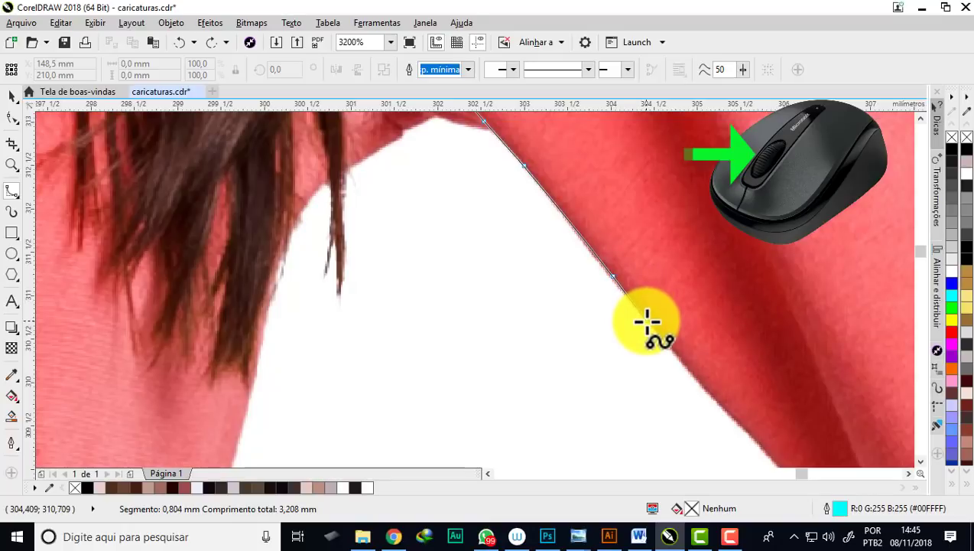
# Place cyan B-spline points down the red sleeve's inner edge and around its corner.
pyautogui.moveTo(646, 321)
pyautogui.mouseDown()
pyautogui.moveTo(362, 207)
pyautogui.moveTo(214, 159)
pyautogui.mouseUp()
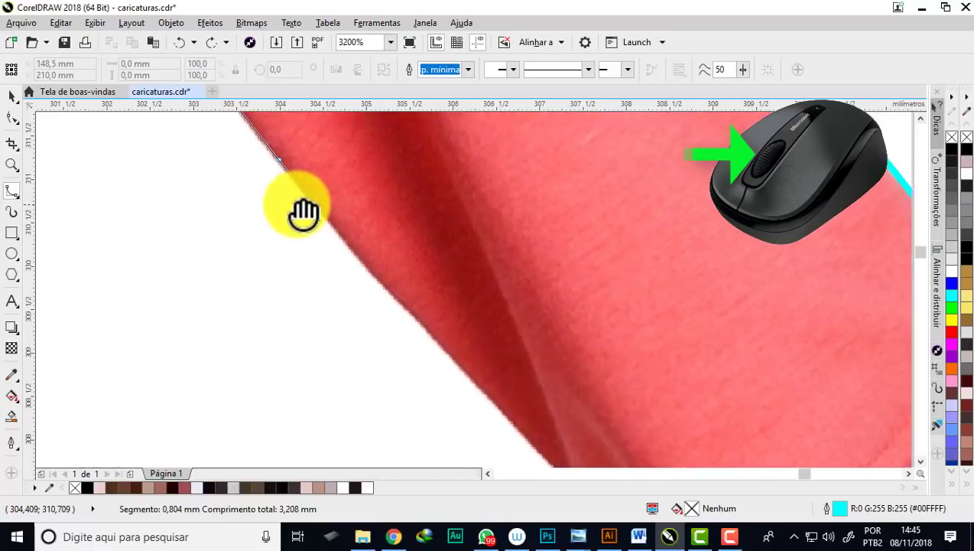
pyautogui.scroll(-1, 222, 172)
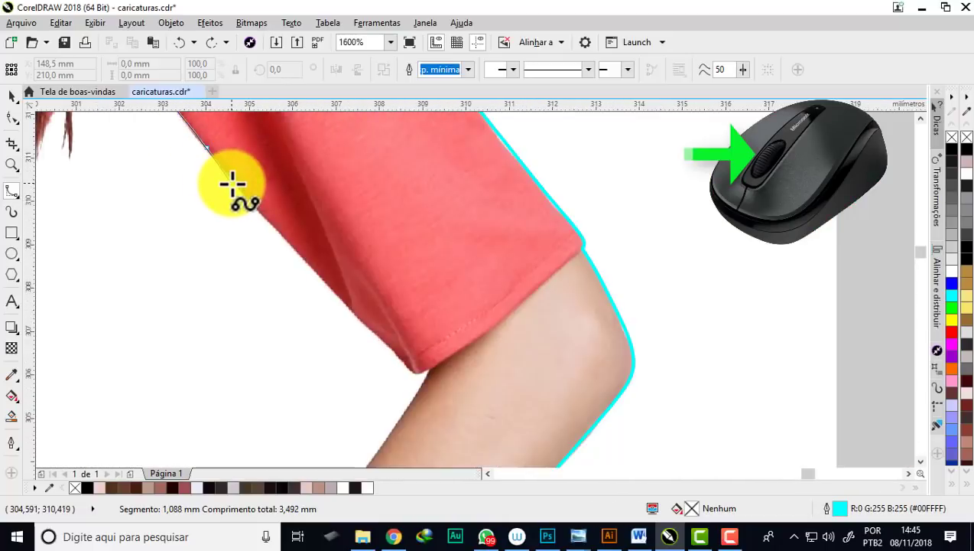
pyautogui.scroll(-2, 253, 195)
pyautogui.scroll(3, 256, 198)
pyautogui.scroll(-1, 255, 196)
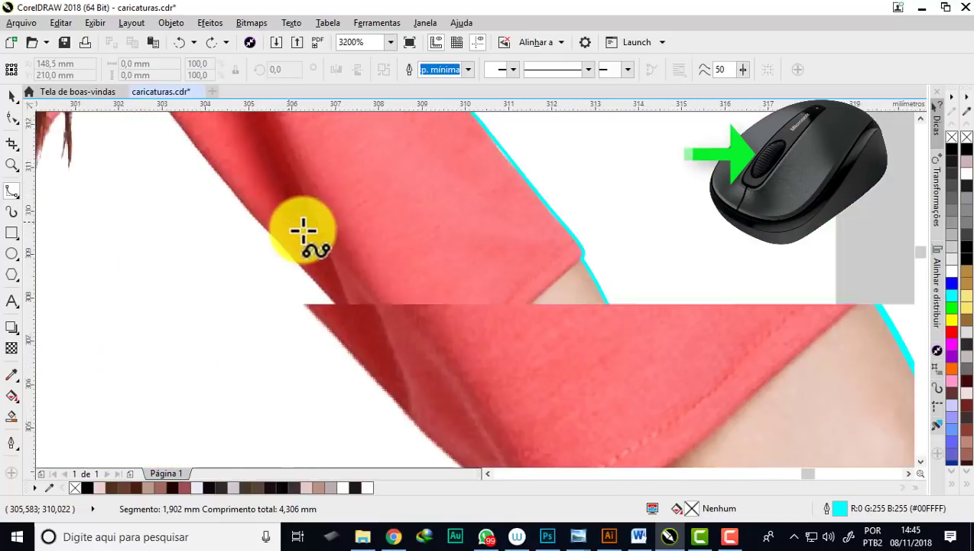
pyautogui.scroll(-2, 304, 232)
pyautogui.scroll(1, 281, 218)
pyautogui.scroll(1, 278, 247)
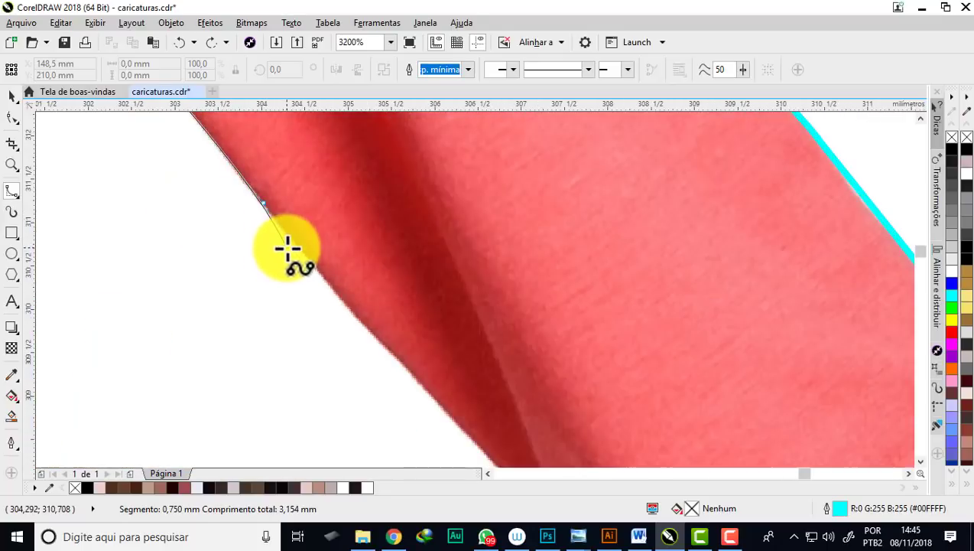
pyautogui.click(319, 271)
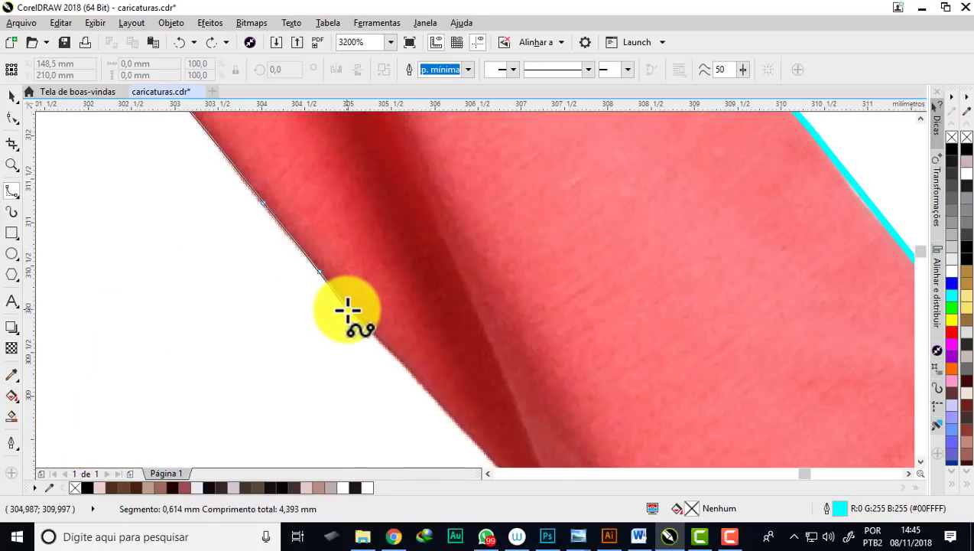
pyautogui.click(347, 309)
pyautogui.click(407, 369)
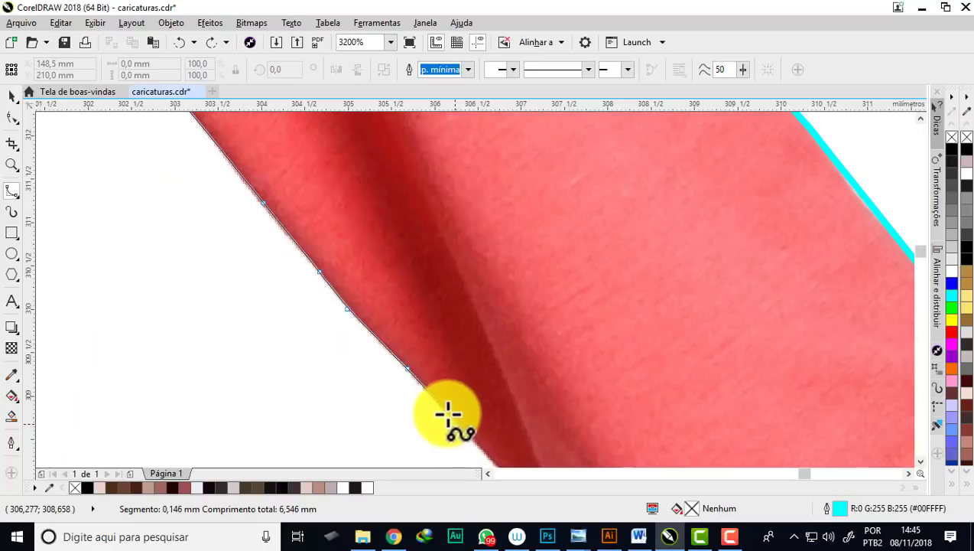
pyautogui.scroll(-3, 448, 414)
pyautogui.scroll(-1, 446, 398)
pyautogui.scroll(2, 420, 361)
pyautogui.scroll(1, 369, 281)
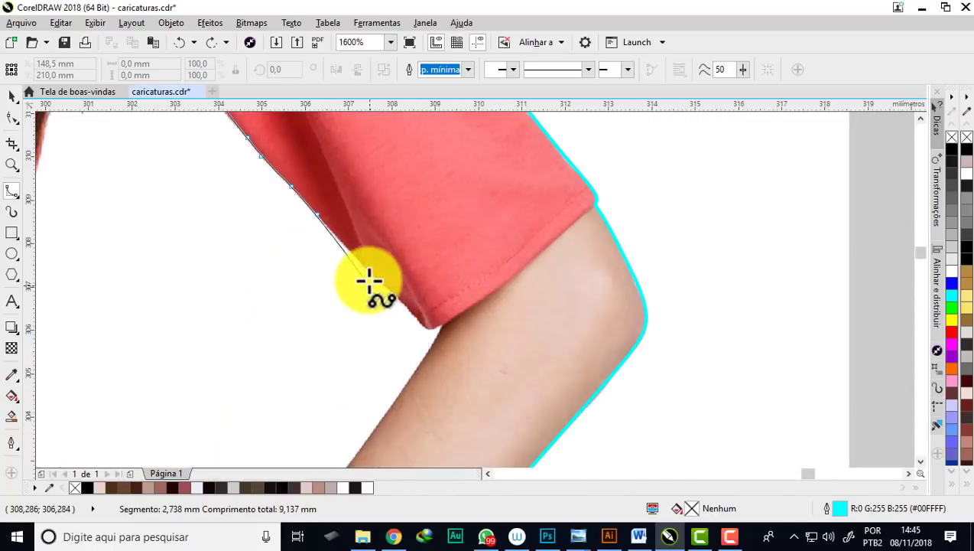
pyautogui.click(367, 269)
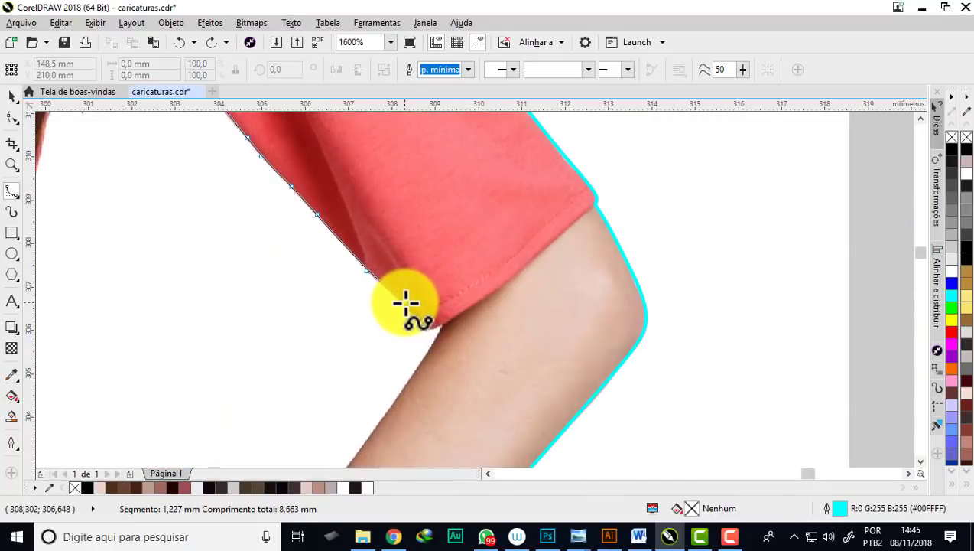
pyautogui.click(415, 319)
pyautogui.click(425, 332)
pyautogui.click(441, 325)
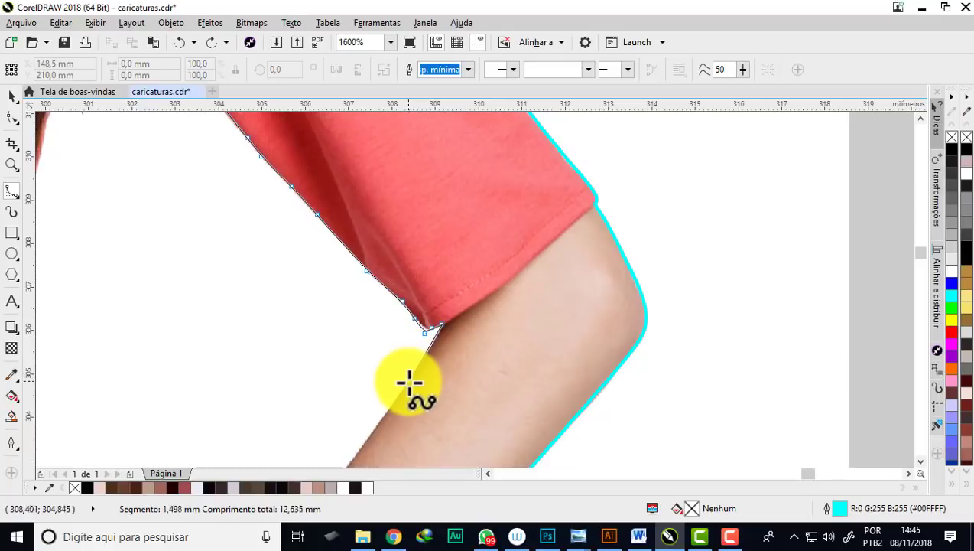
# Continue the curve down the inner arm to the hand and finish it.
pyautogui.click(367, 437)
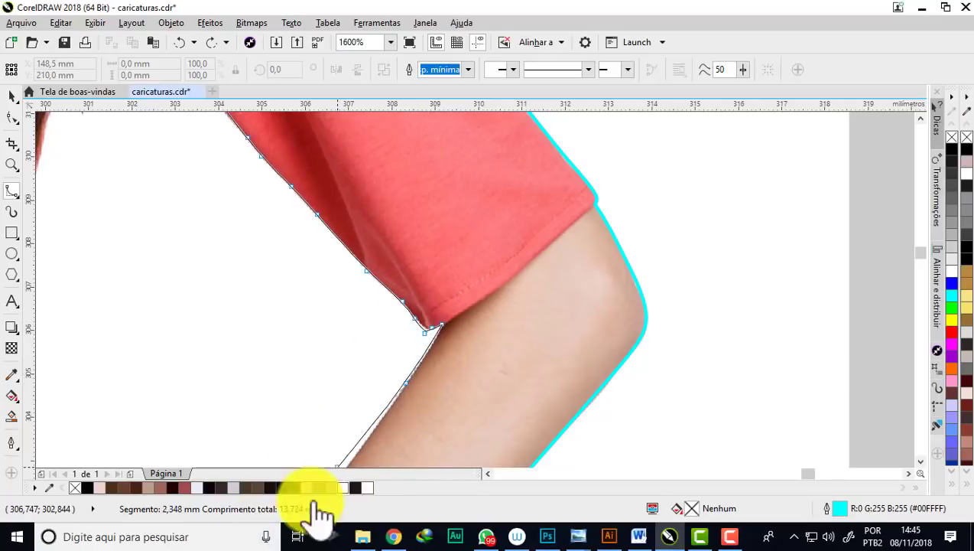
pyautogui.scroll(-2, 437, 350)
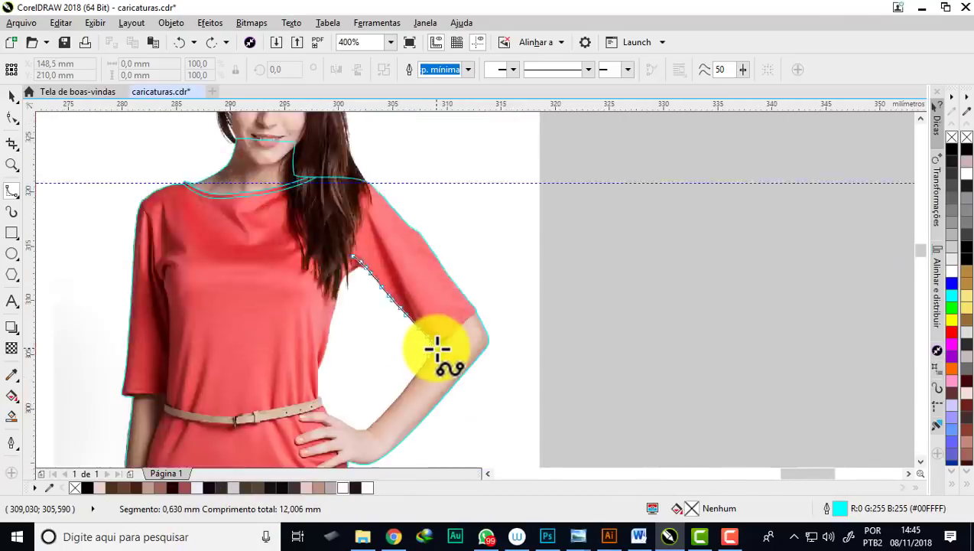
pyautogui.scroll(-1, 438, 350)
pyautogui.scroll(1, 410, 390)
pyautogui.scroll(2, 409, 390)
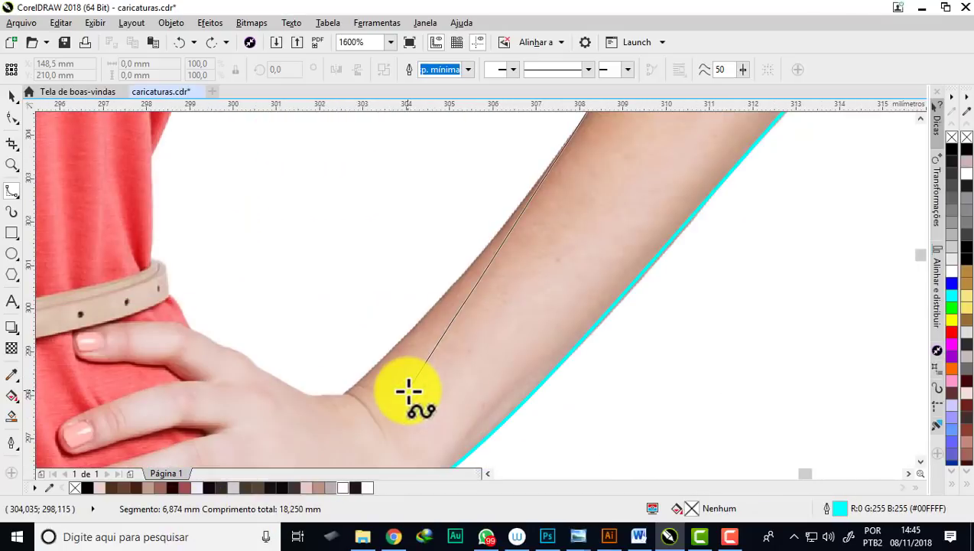
pyautogui.scroll(-1, 417, 356)
pyautogui.scroll(1, 448, 305)
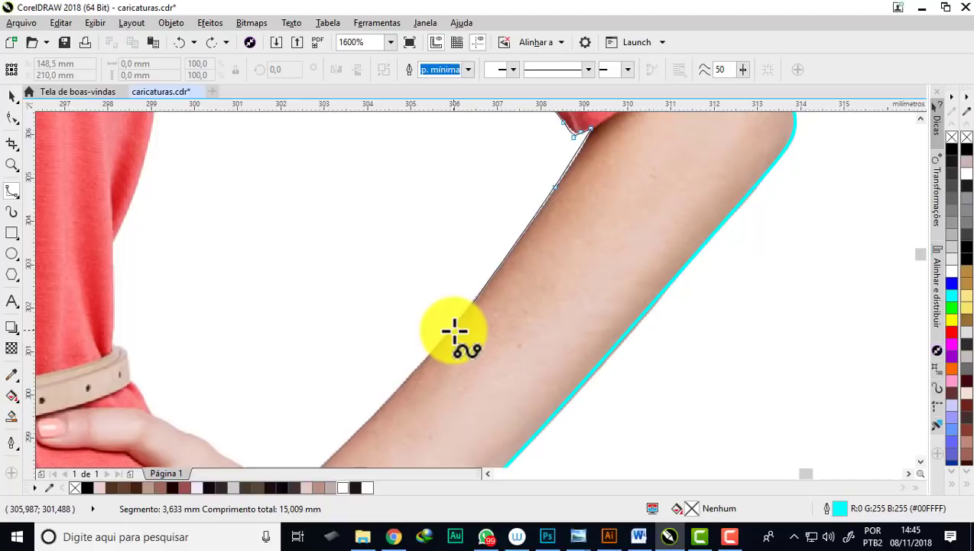
pyautogui.click(445, 334)
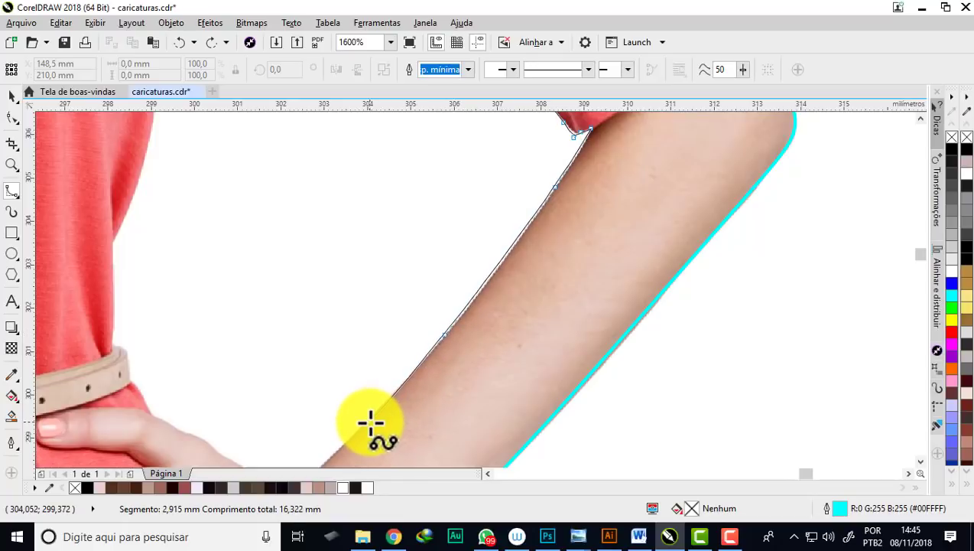
pyautogui.scroll(-2, 375, 409)
pyautogui.scroll(1, 367, 417)
pyautogui.scroll(1, 363, 417)
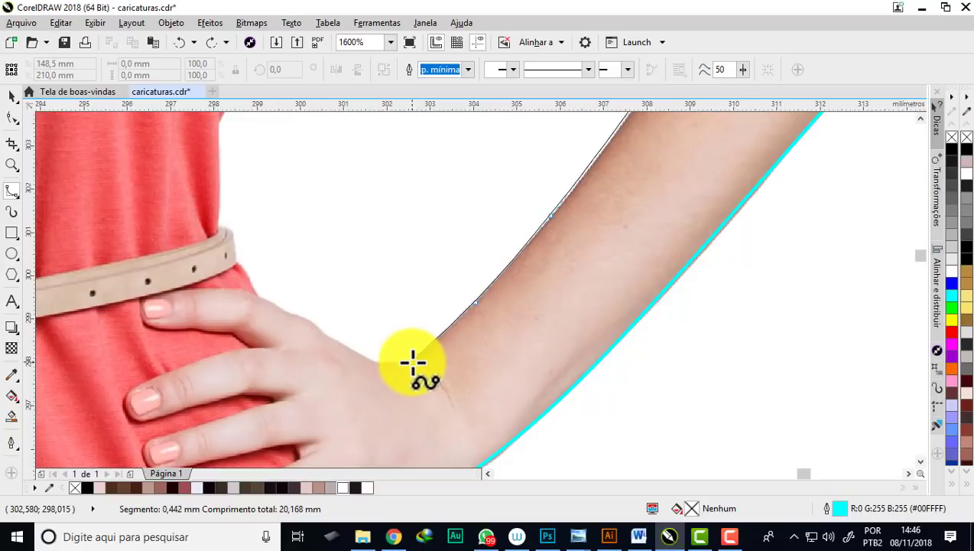
pyautogui.click(388, 361)
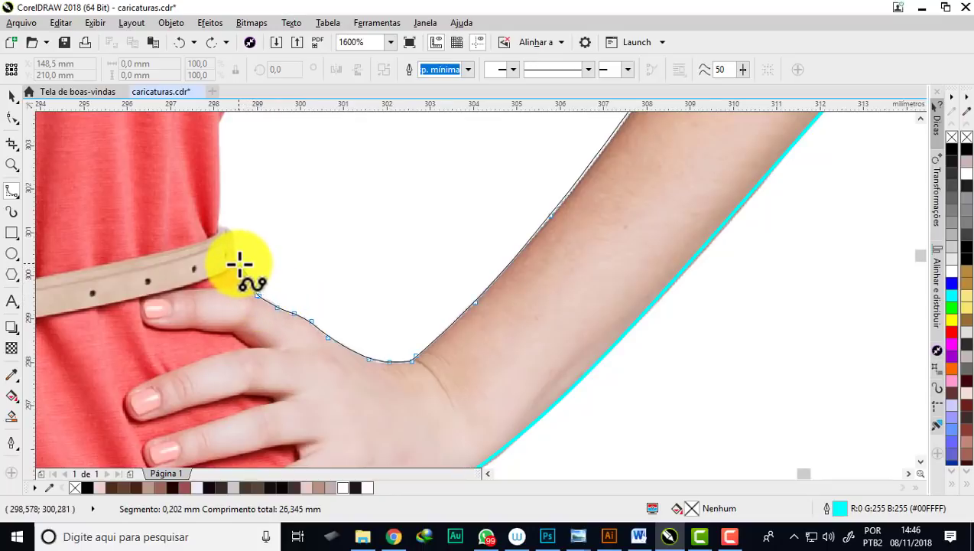
pyautogui.press('Return')
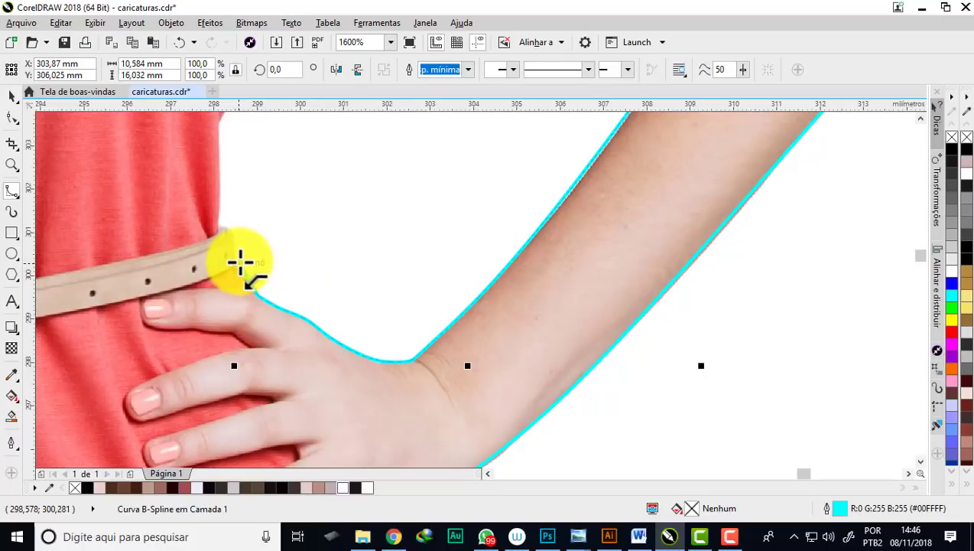
# Extend the arm curve with two points above the belt and finish it at the waist.
pyautogui.click(239, 262)
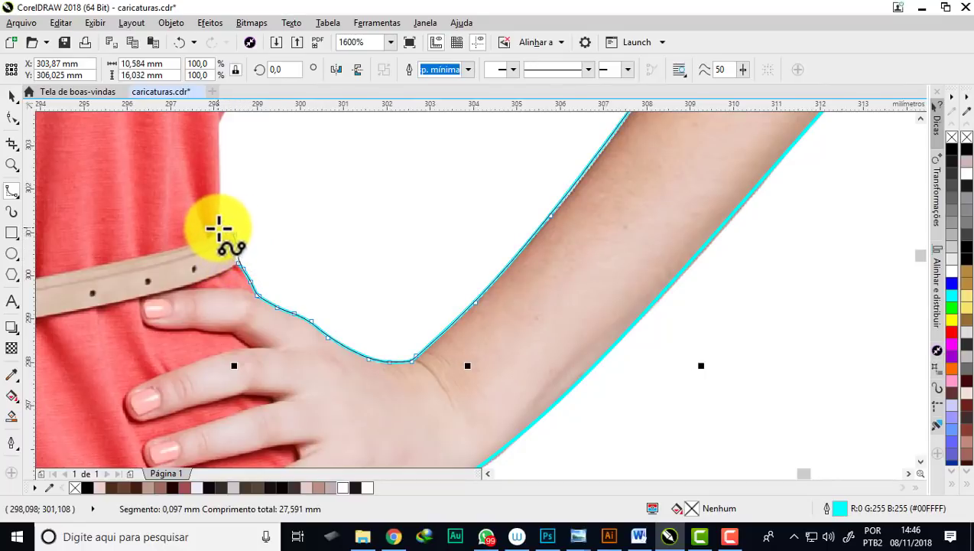
pyautogui.click(220, 226)
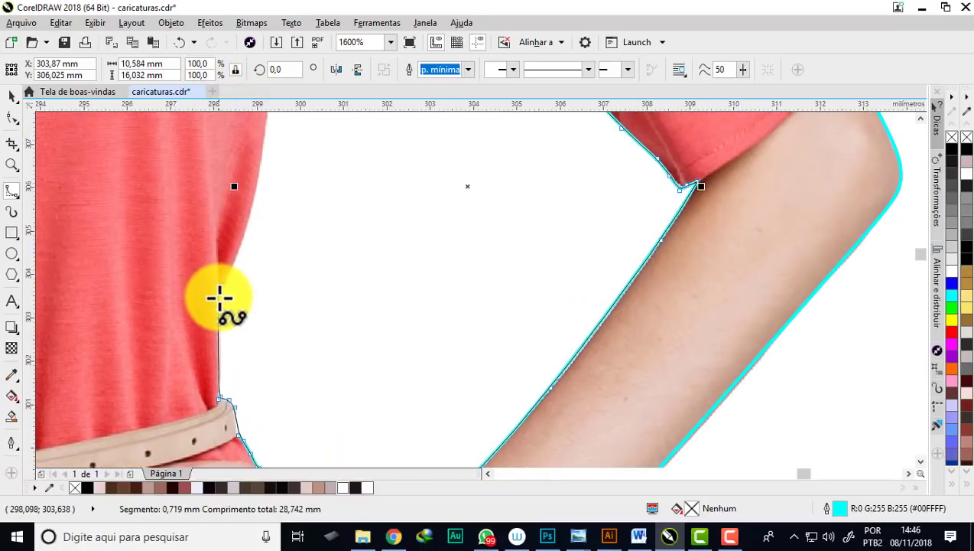
pyautogui.click(219, 251)
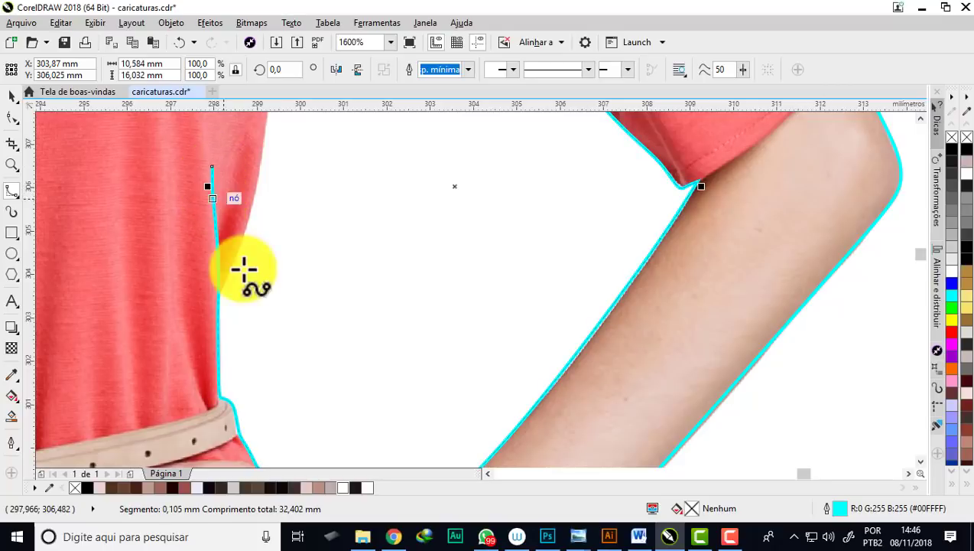
pyautogui.press('Return')
# Trace a new B-spline up the dress's side, past the hair, ending where it meets the sleeve outline.
pyautogui.scroll(1, 214, 291)
pyautogui.scroll(-1, 222, 302)
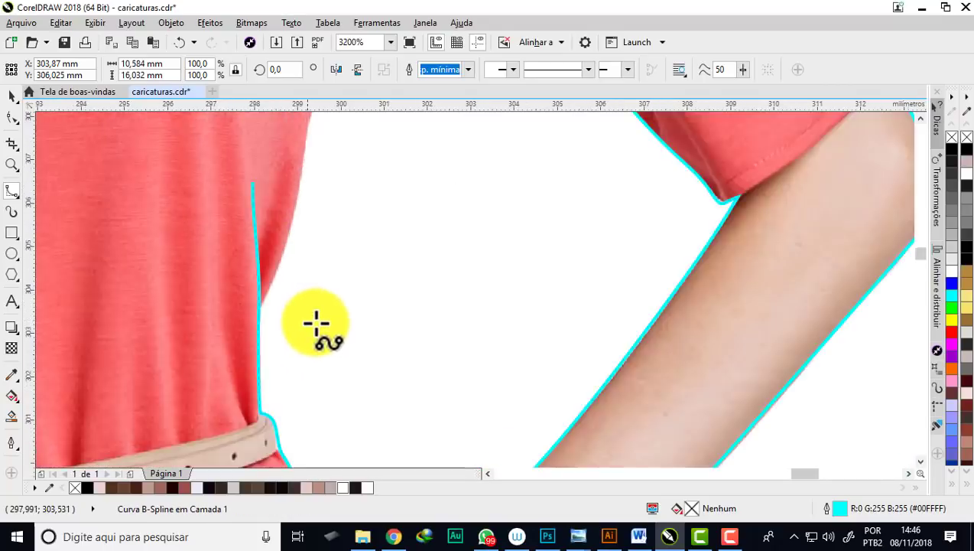
pyautogui.scroll(-1, 316, 326)
pyautogui.scroll(1, 264, 316)
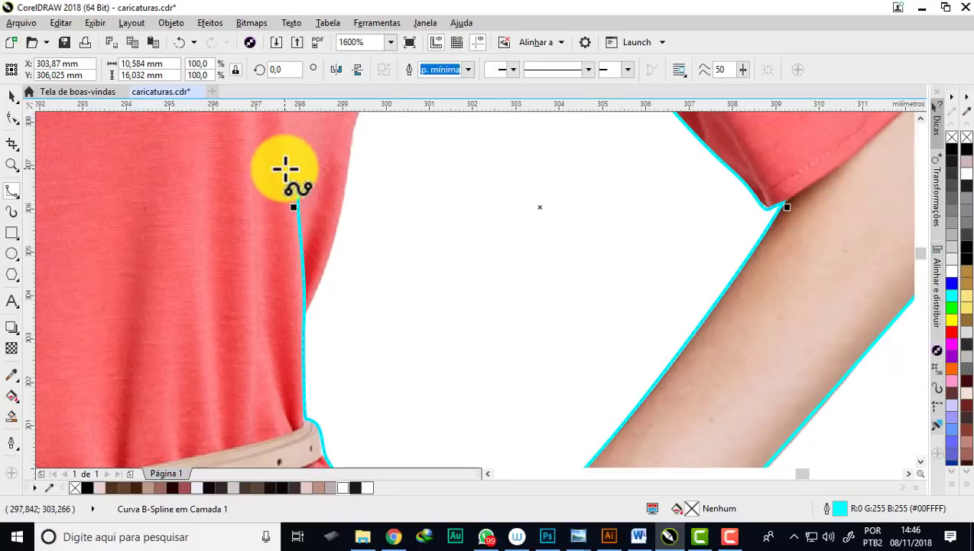
pyautogui.click(305, 313)
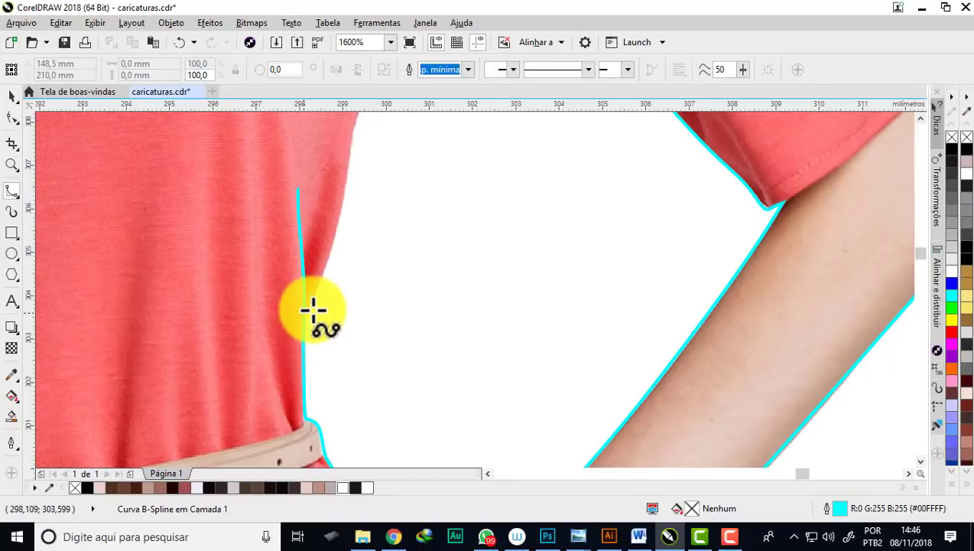
pyautogui.click(344, 208)
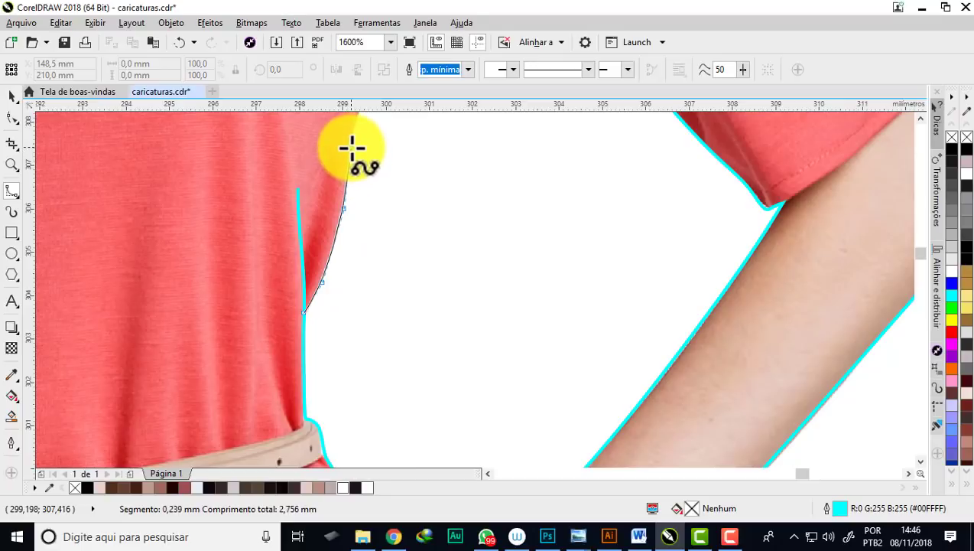
pyautogui.click(353, 214)
pyautogui.click(361, 179)
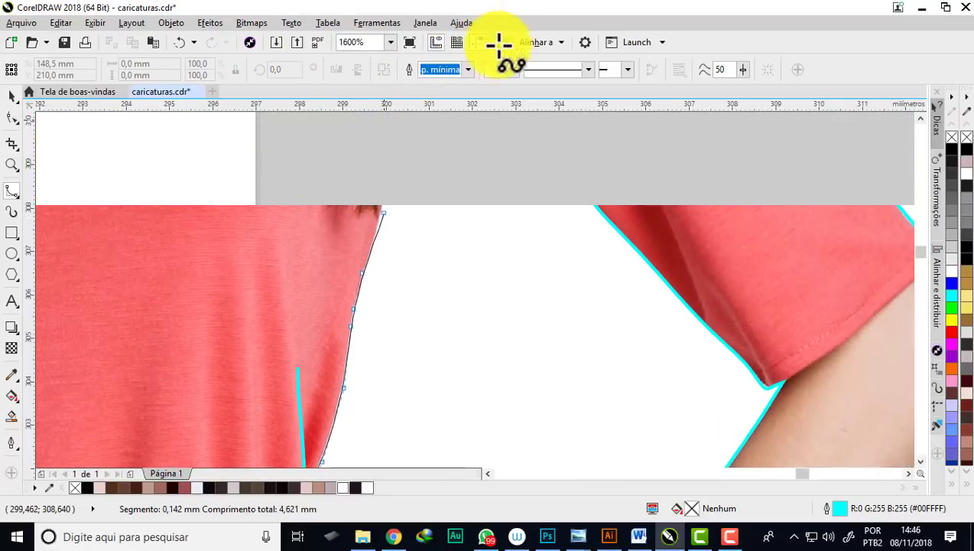
pyautogui.click(383, 244)
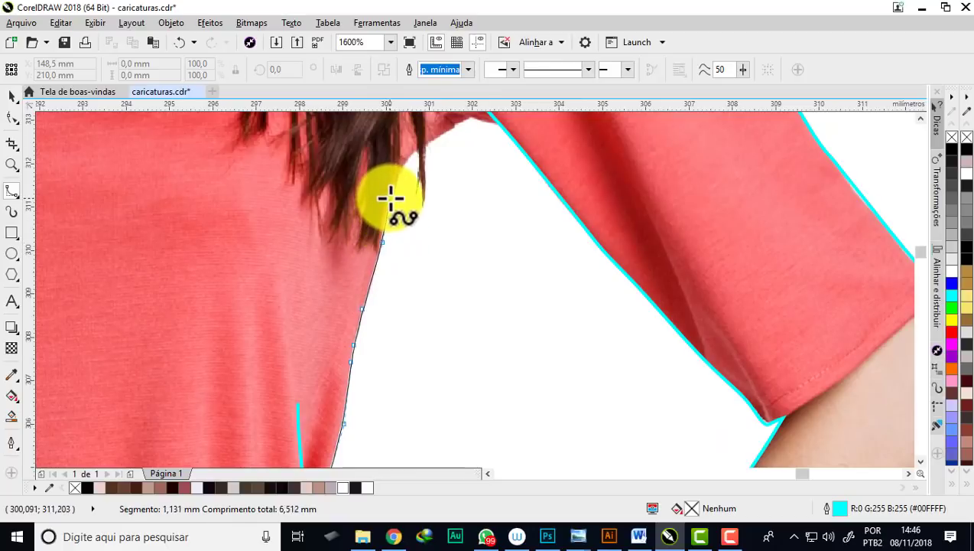
pyautogui.click(390, 196)
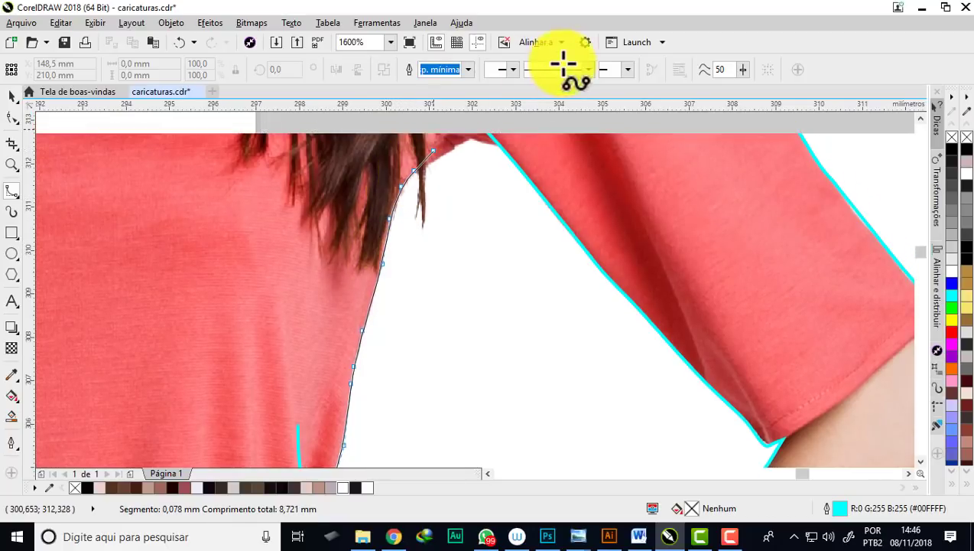
pyautogui.click(402, 244)
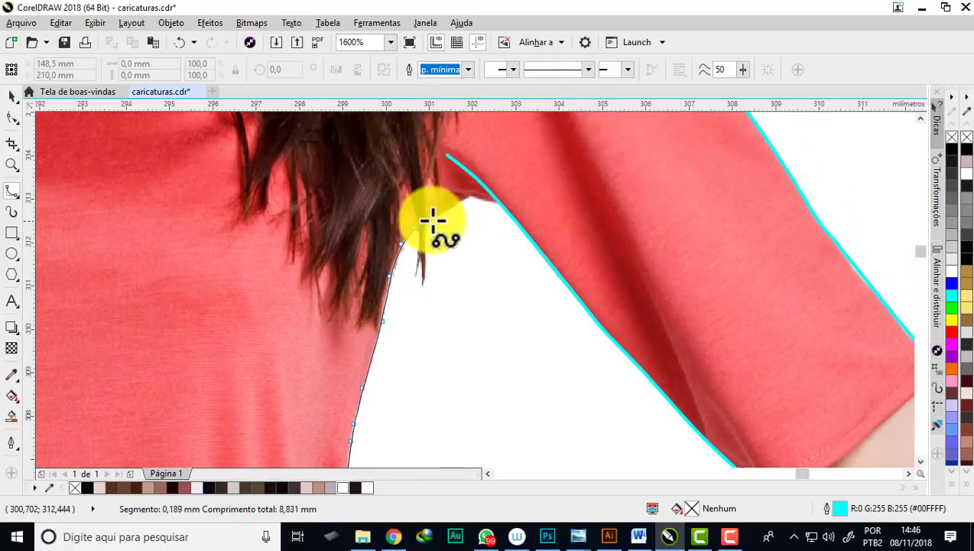
pyautogui.click(467, 196)
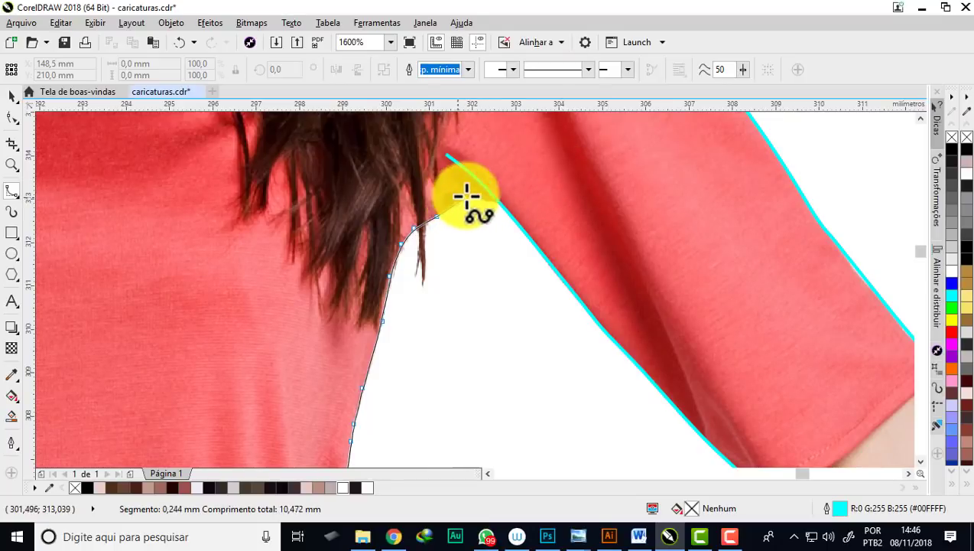
pyautogui.click(476, 199)
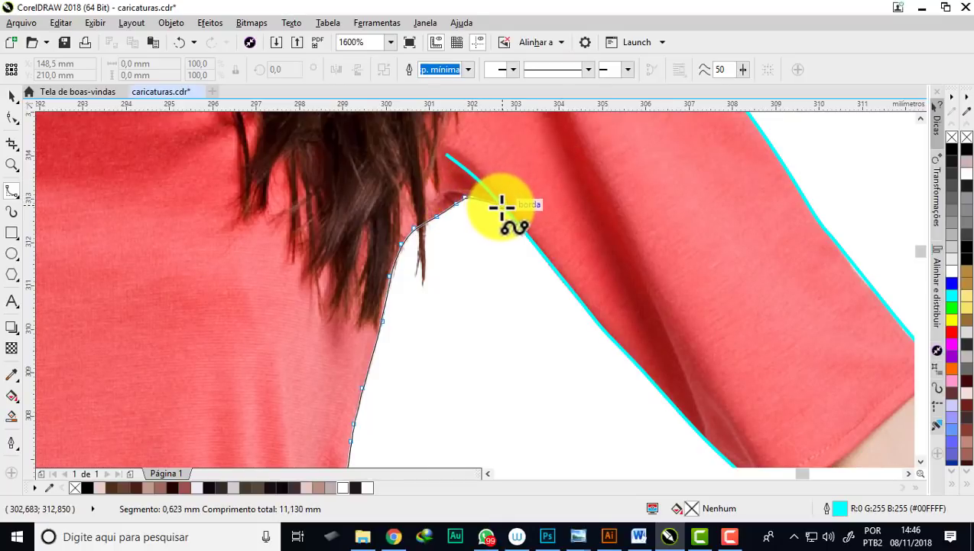
pyautogui.doubleClick(502, 205)
# Draw a short cyan curve along the collar fold toward the hair.
pyautogui.scroll(3, 500, 200)
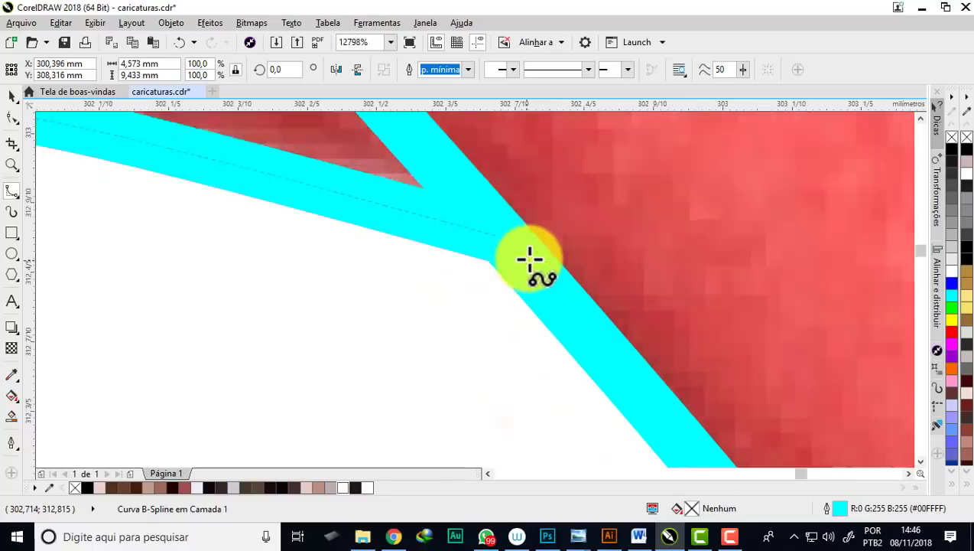
pyautogui.scroll(-1, 530, 260)
pyautogui.scroll(-1, 480, 235)
pyautogui.scroll(-1, 505, 224)
pyautogui.scroll(-1, 531, 226)
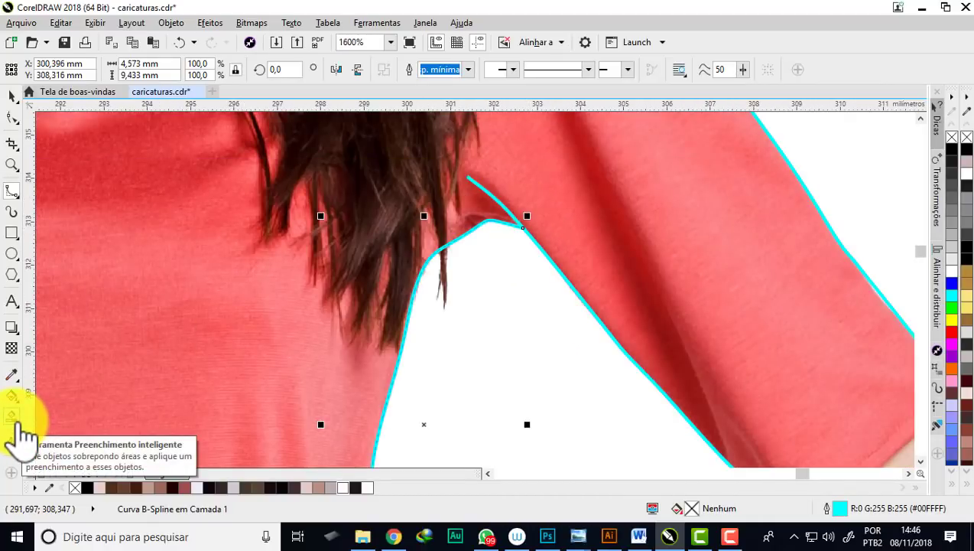
pyautogui.scroll(1, 527, 218)
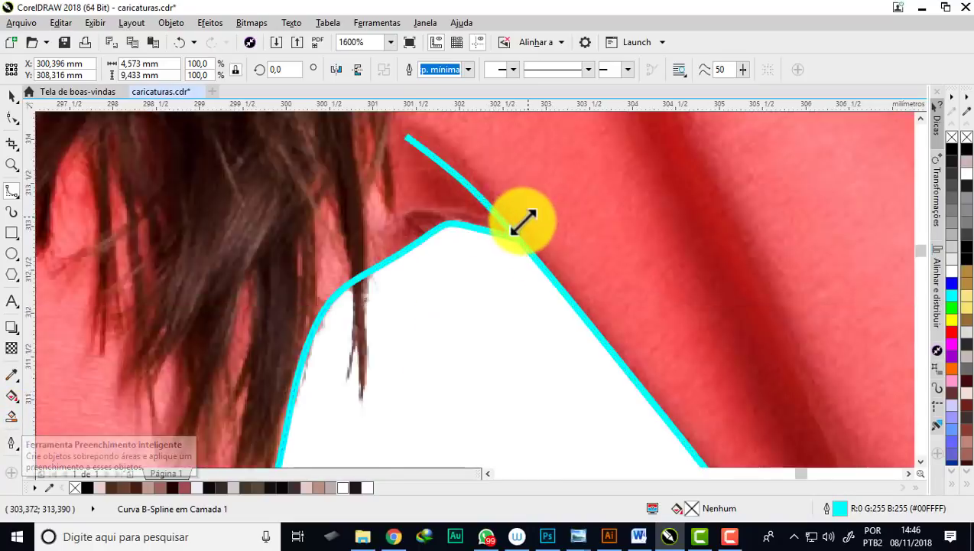
pyautogui.scroll(1, 501, 218)
pyautogui.scroll(1, 437, 195)
pyautogui.scroll(-2, 437, 195)
pyautogui.scroll(-1, 428, 235)
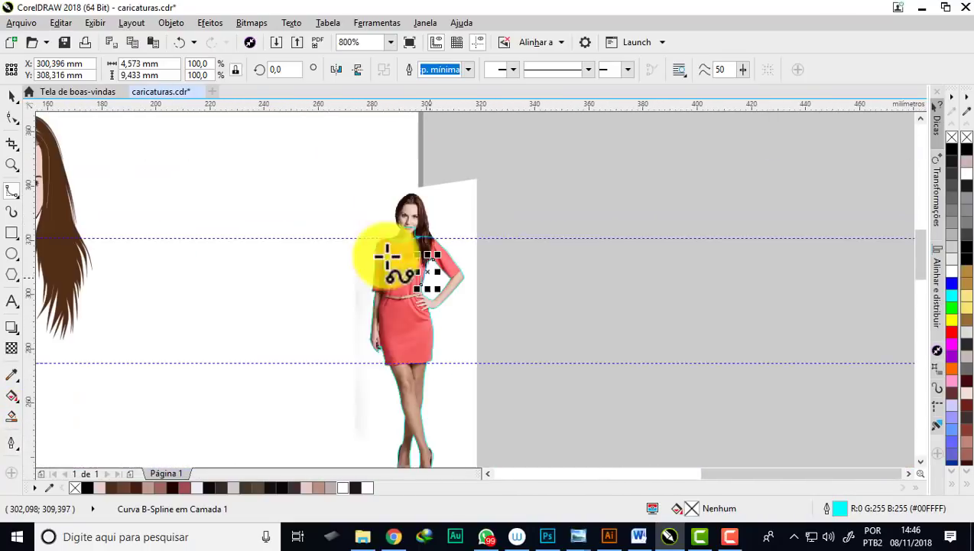
pyautogui.scroll(2, 454, 251)
pyautogui.scroll(1, 559, 278)
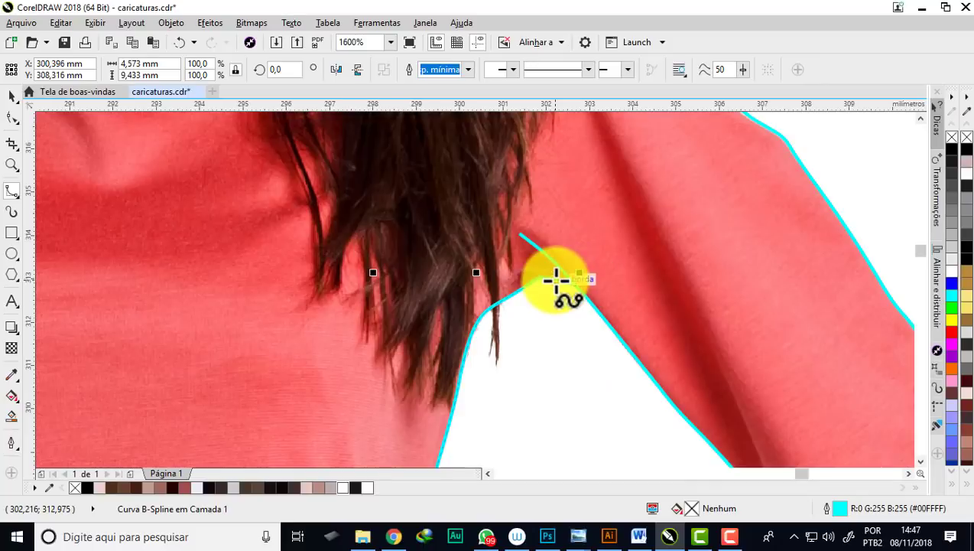
pyautogui.scroll(1, 562, 280)
pyautogui.scroll(1, 588, 287)
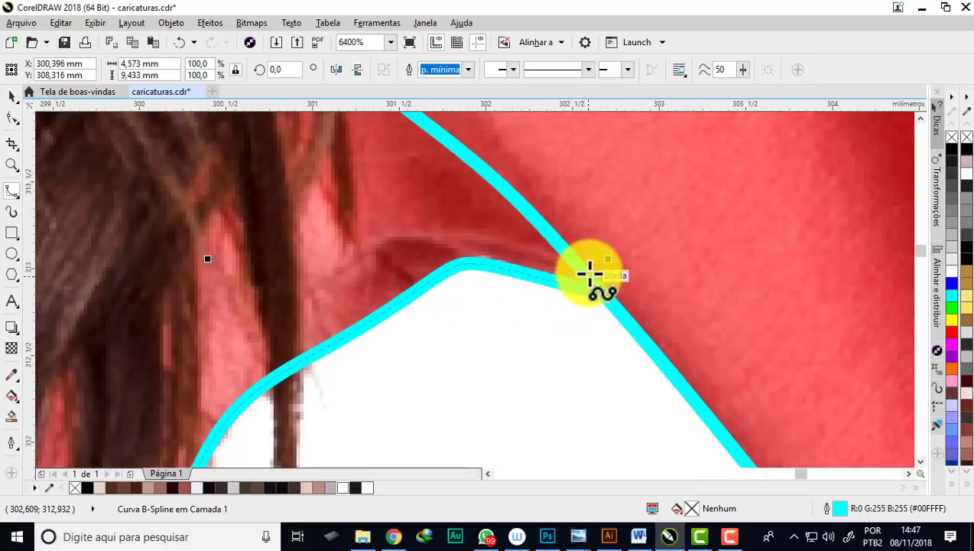
pyautogui.click(583, 267)
pyautogui.click(518, 241)
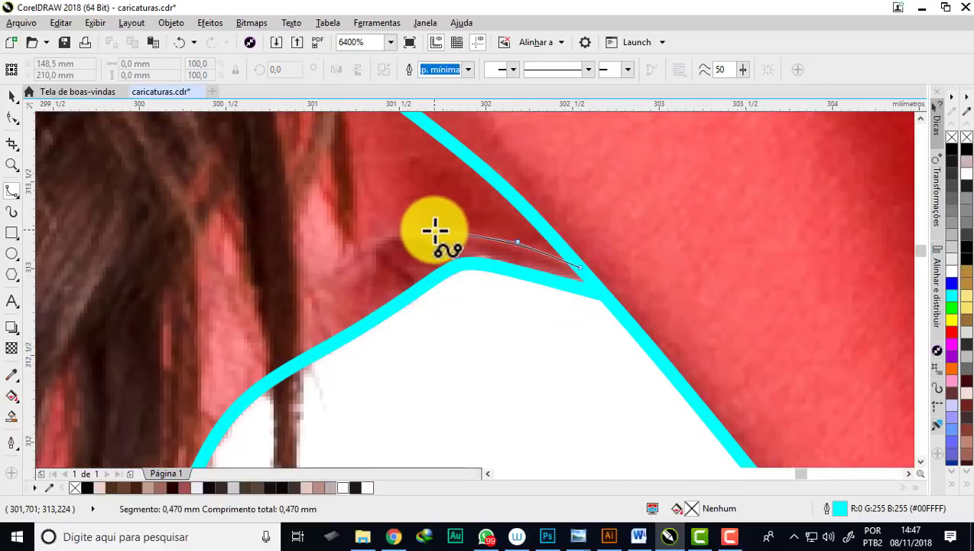
pyautogui.click(434, 229)
pyautogui.doubleClick(344, 264)
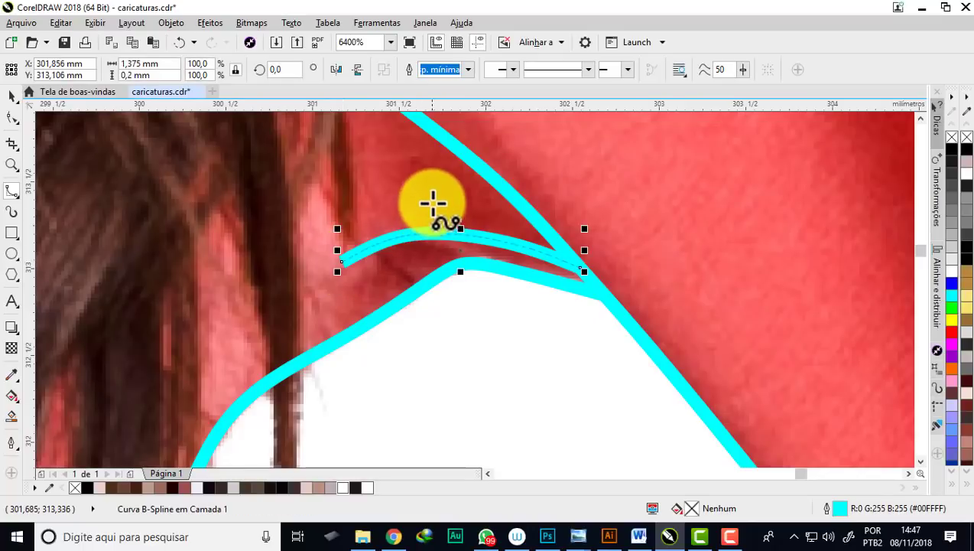
# Trace a long curve up the sleeve's inner crease from its lower end to the shoulder.
pyautogui.scroll(-3, 434, 202)
pyautogui.scroll(-4, 430, 204)
pyautogui.scroll(-1, 470, 222)
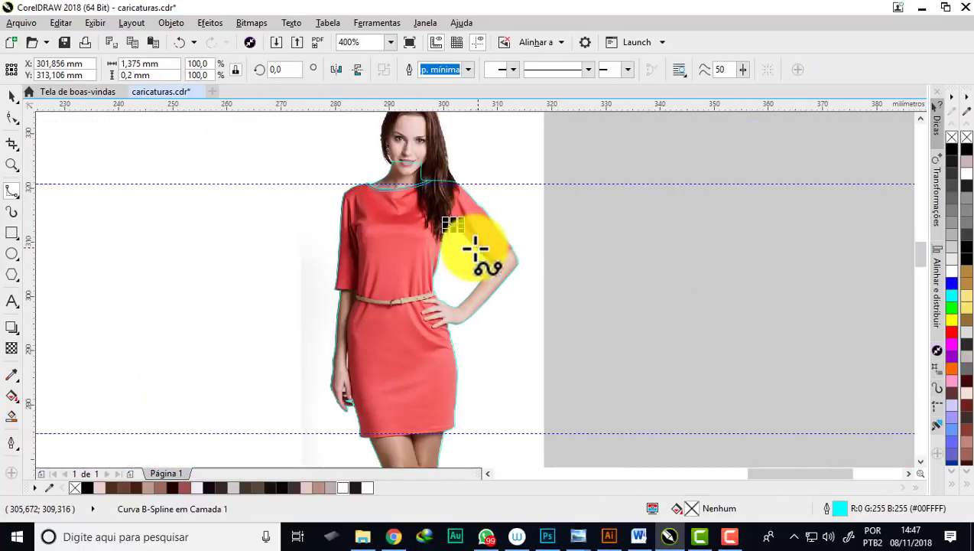
pyautogui.scroll(3, 475, 239)
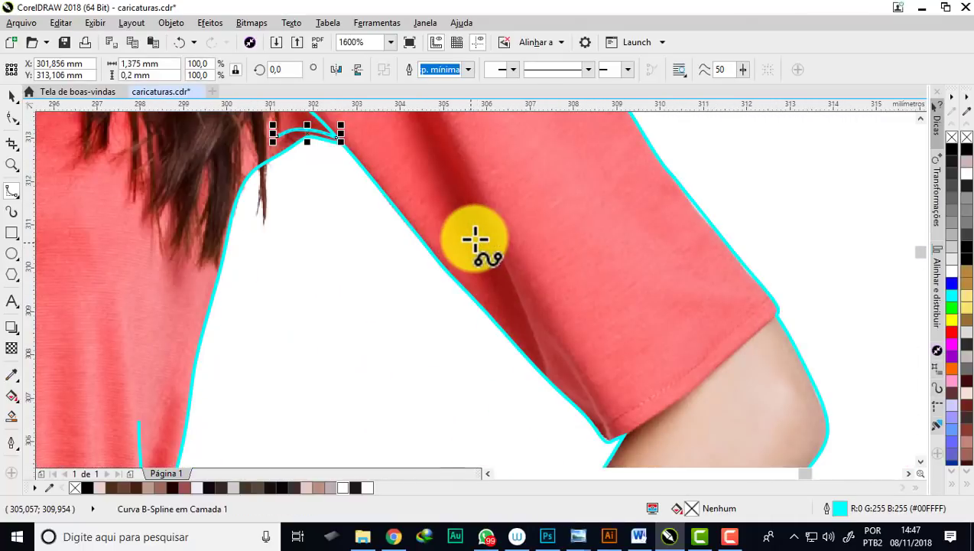
pyautogui.click(550, 377)
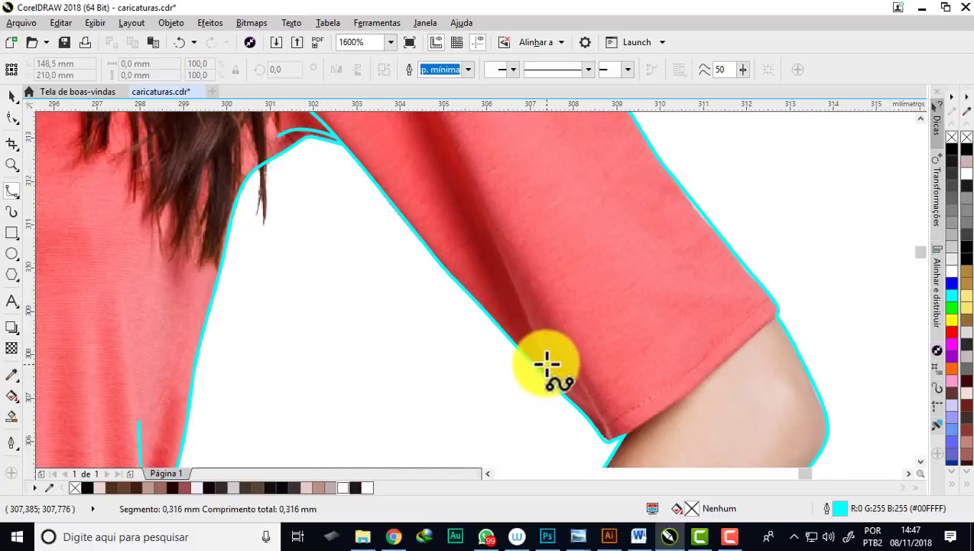
pyautogui.click(540, 349)
pyautogui.click(521, 304)
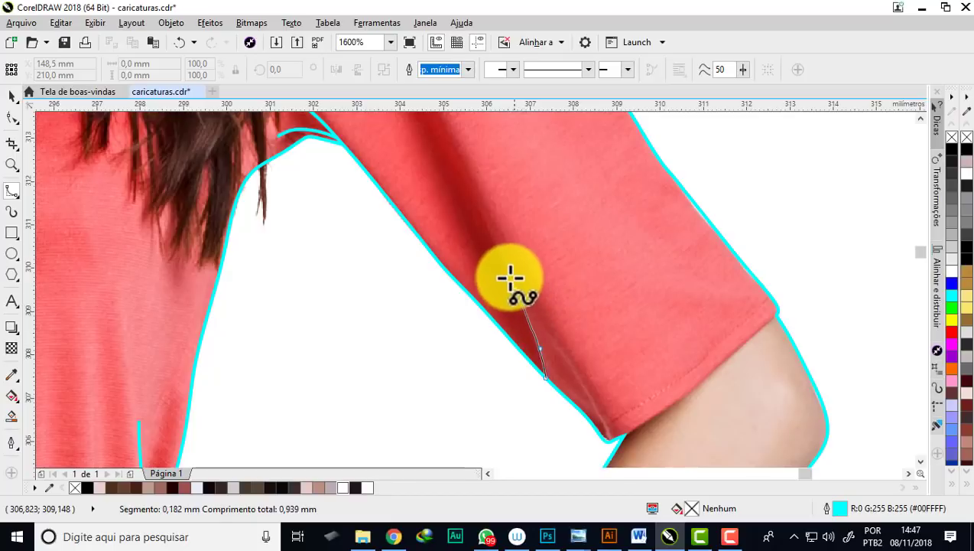
pyautogui.click(498, 247)
pyautogui.click(459, 173)
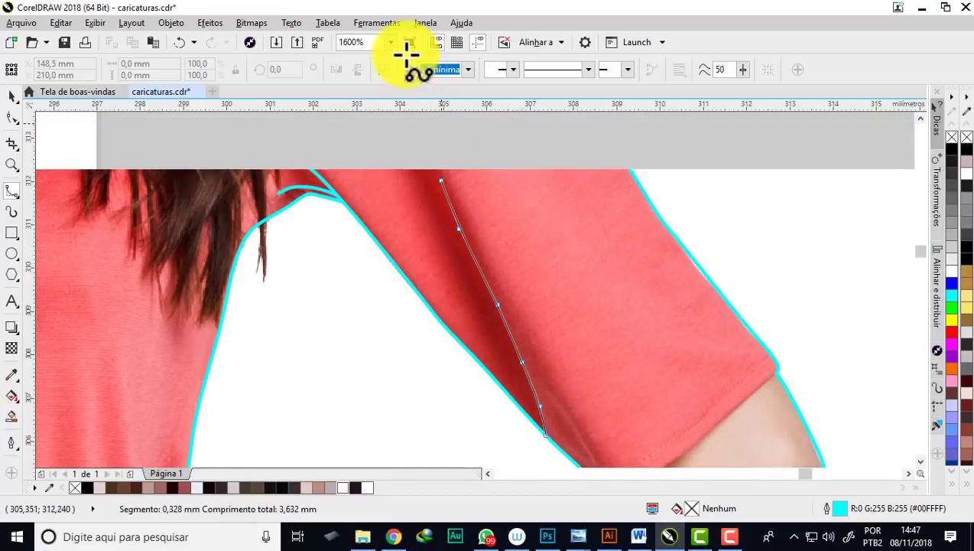
pyautogui.click(411, 175)
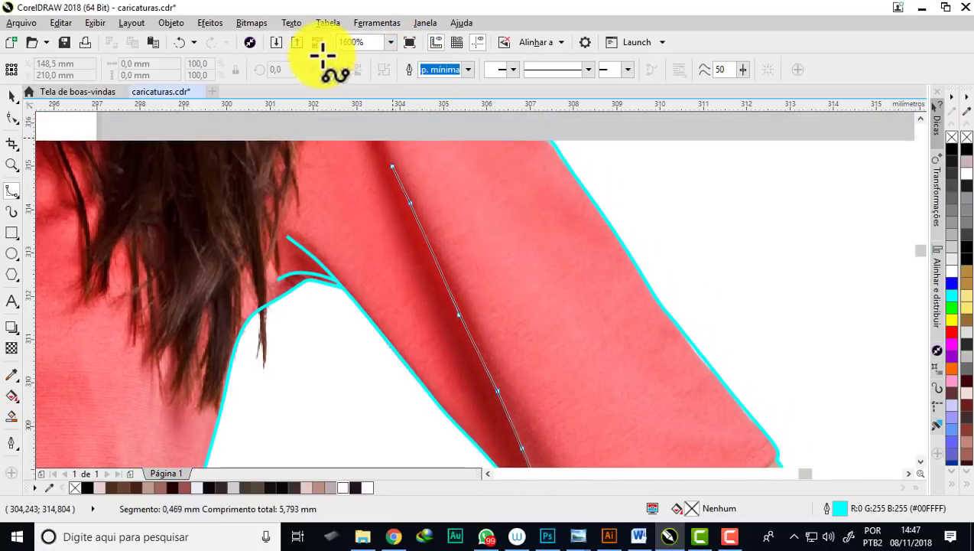
pyautogui.click(376, 167)
pyautogui.doubleClick(353, 130)
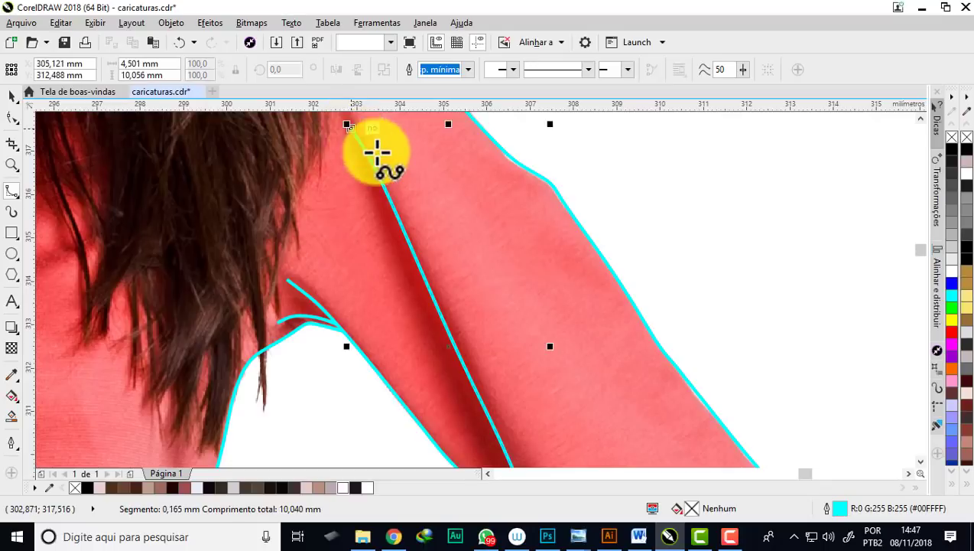
pyautogui.scroll(-2, 430, 276)
pyautogui.scroll(1, 430, 276)
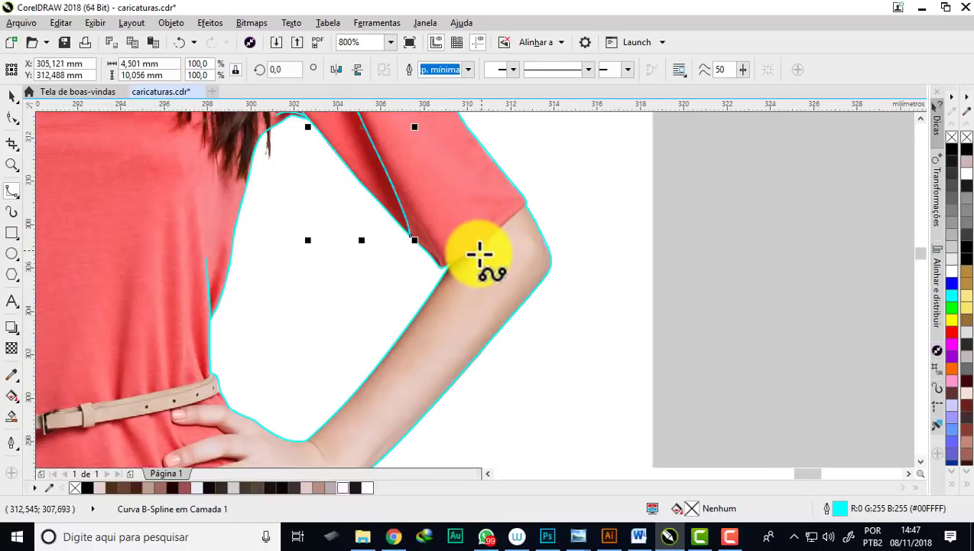
pyautogui.scroll(-1, 413, 265)
pyautogui.scroll(2, 434, 265)
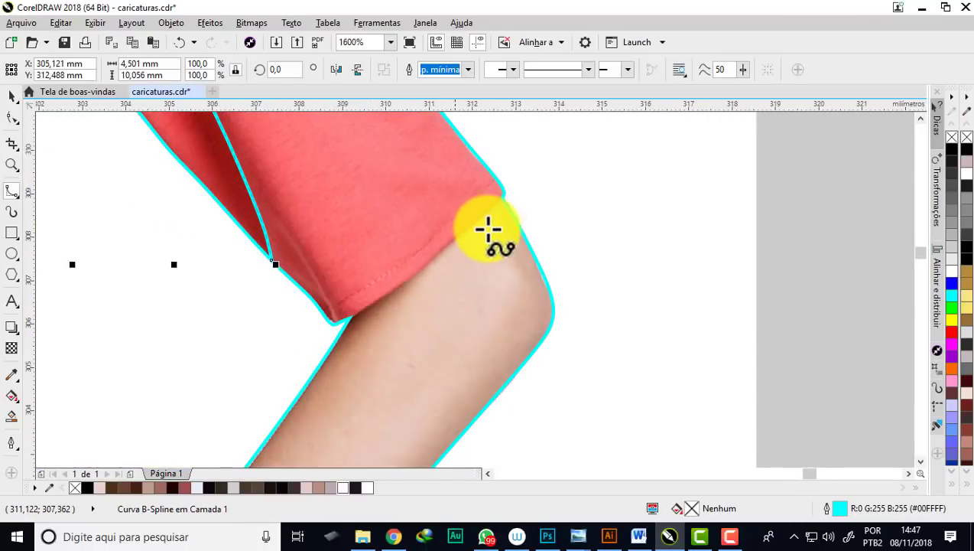
pyautogui.scroll(1, 497, 197)
pyautogui.scroll(1, 516, 200)
pyautogui.scroll(1, 508, 191)
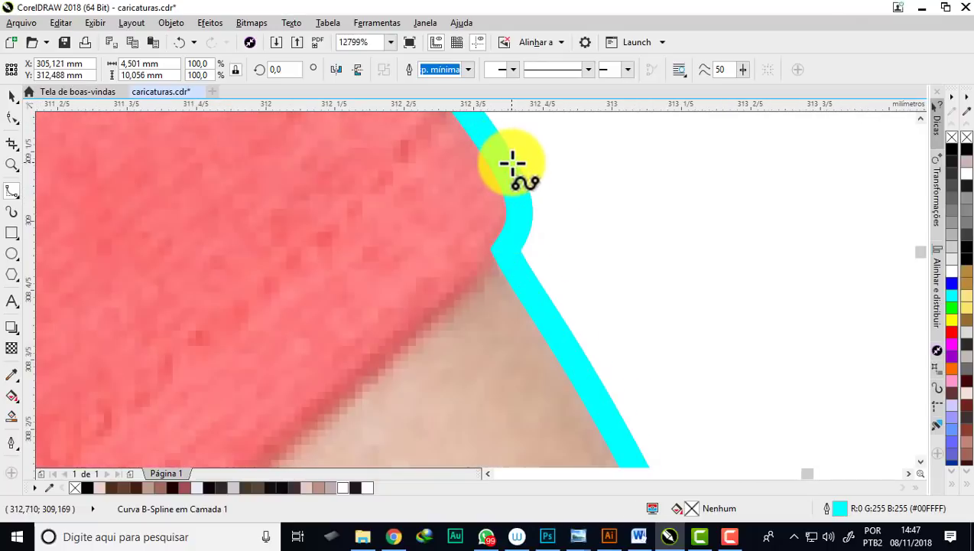
pyautogui.scroll(-1, 515, 162)
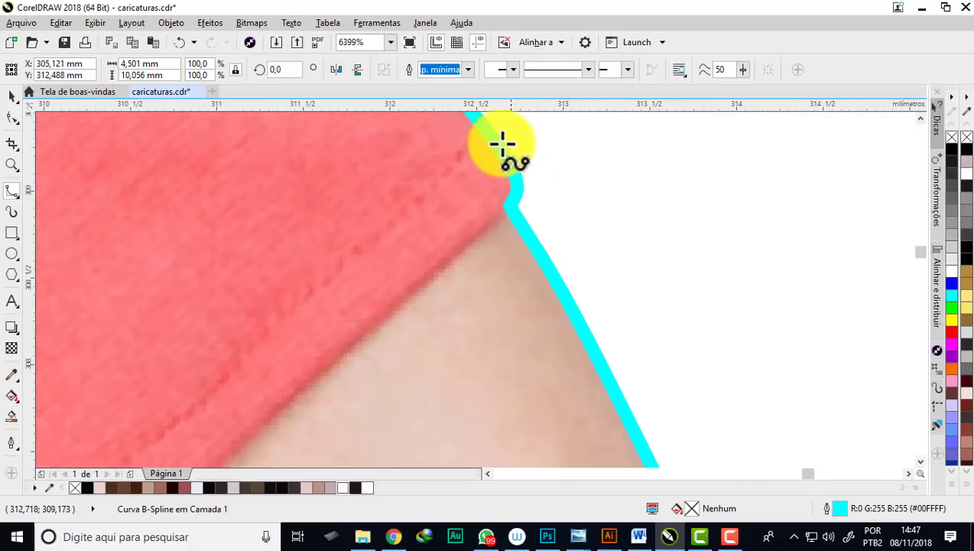
# Start a curve at the sleeve hem's outer corner and place points along the hem edge.
pyautogui.click(509, 205)
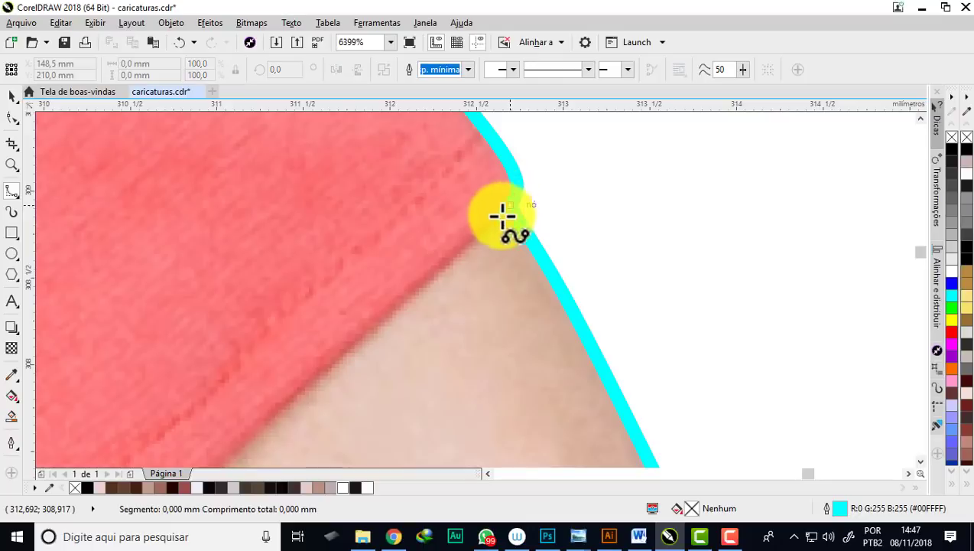
pyautogui.click(441, 273)
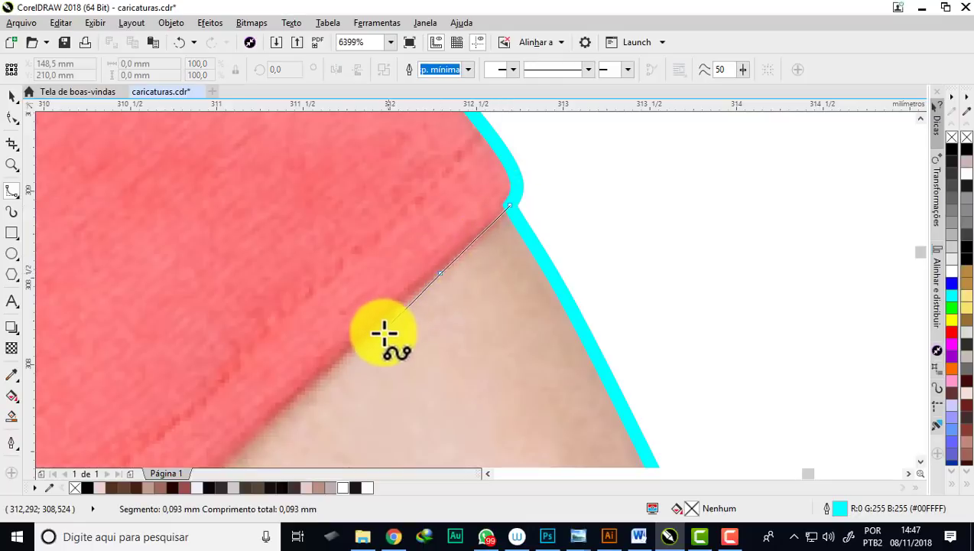
pyautogui.click(320, 374)
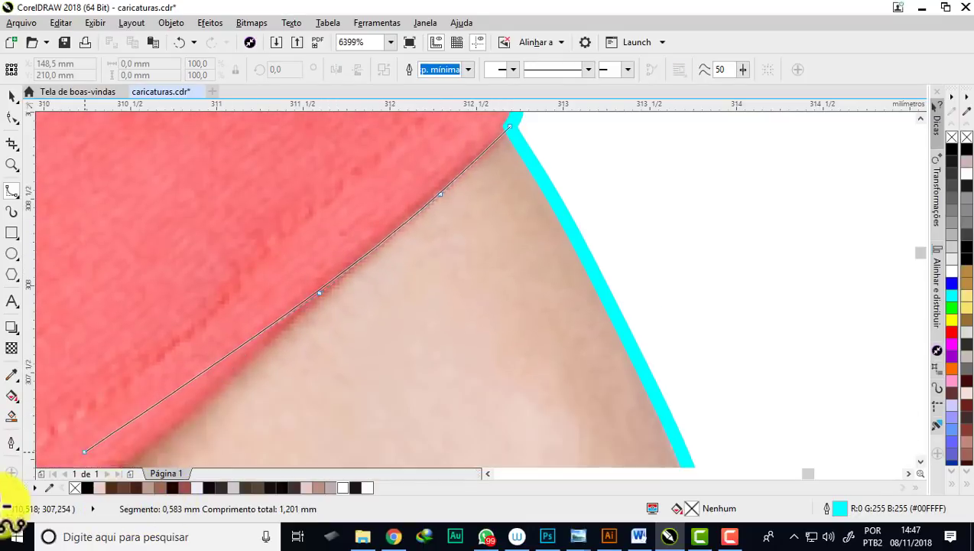
pyautogui.click(319, 340)
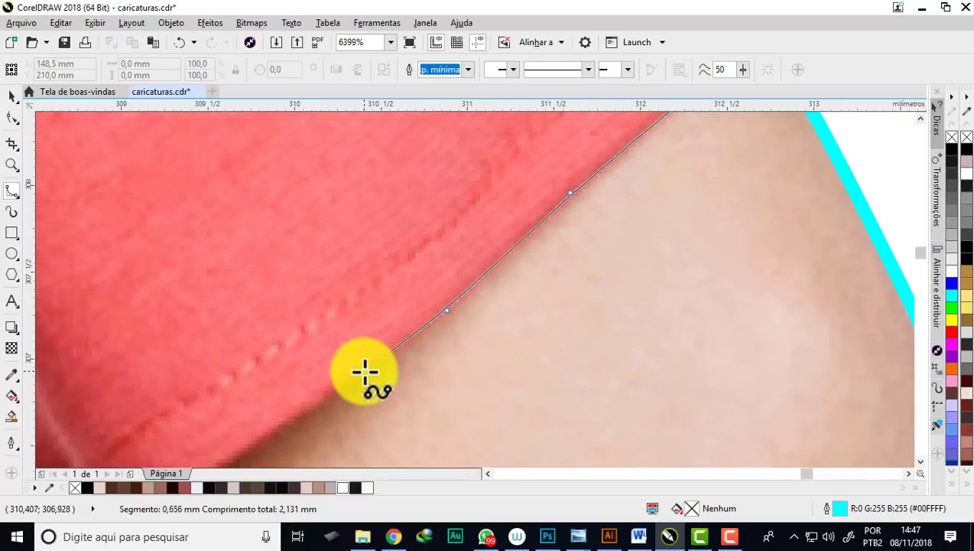
pyautogui.click(272, 435)
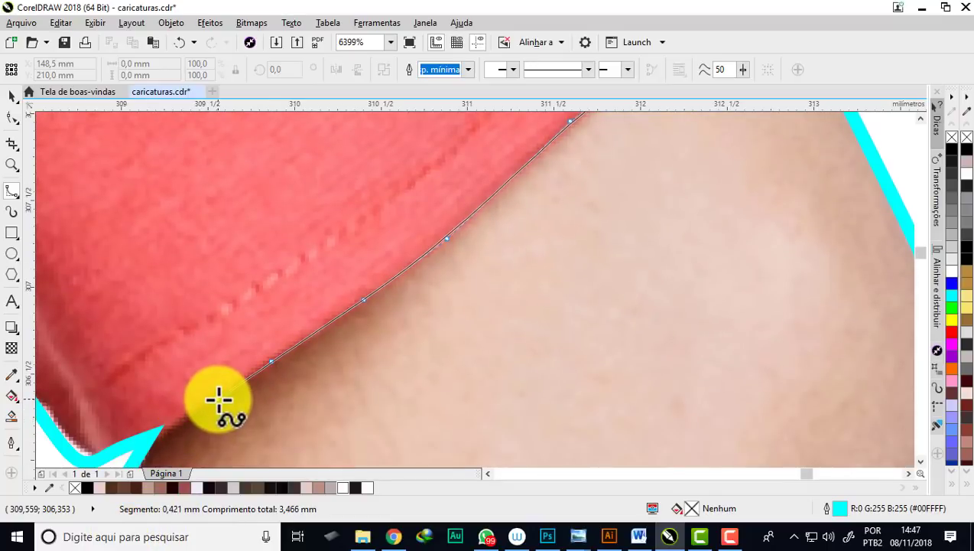
# Bring the underarm into view and finish the hem curve at the underarm corner.
pyautogui.moveTo(224, 403); pyautogui.dragTo(578, 270)
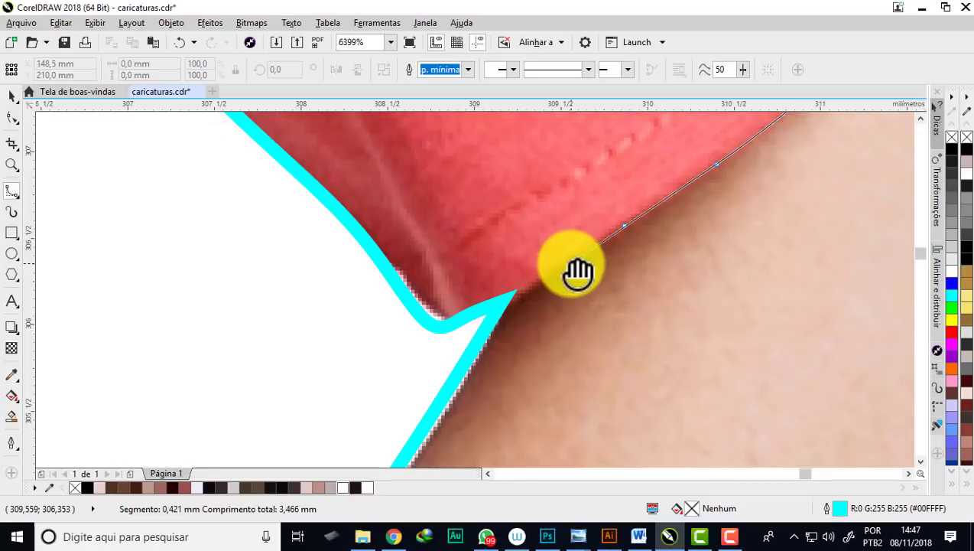
pyautogui.scroll(-2, 572, 292)
pyautogui.scroll(2, 572, 292)
pyautogui.scroll(1, 572, 292)
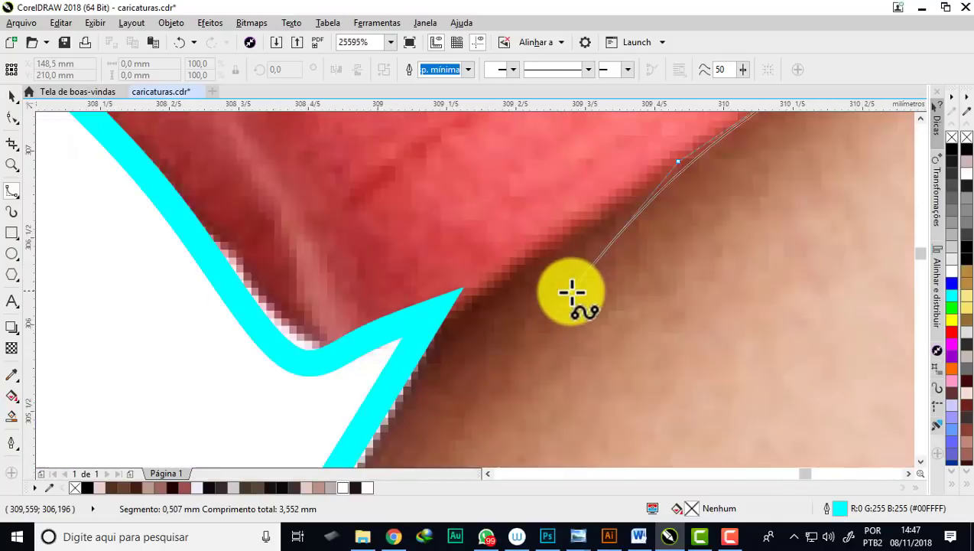
pyautogui.scroll(-3, 572, 293)
pyautogui.scroll(1, 570, 297)
pyautogui.scroll(2, 550, 299)
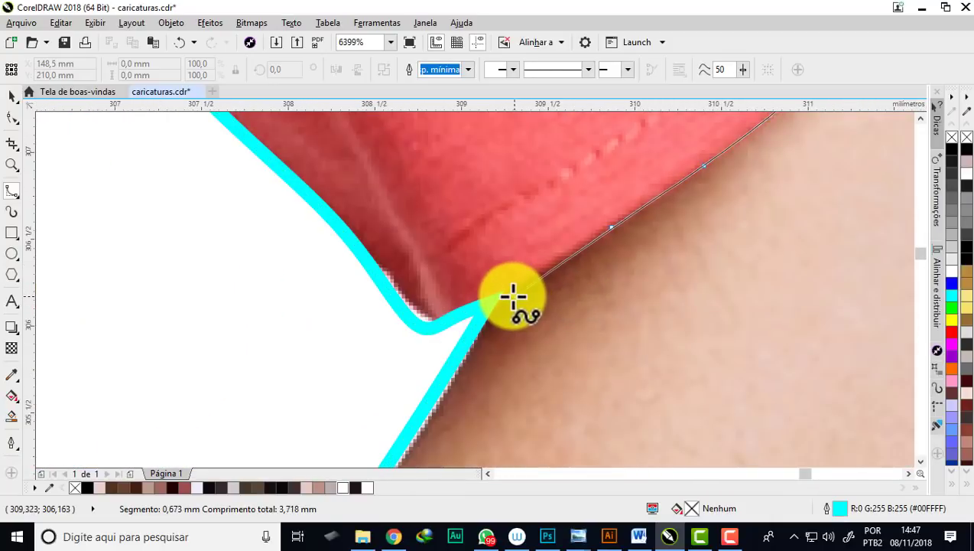
pyautogui.click(511, 296)
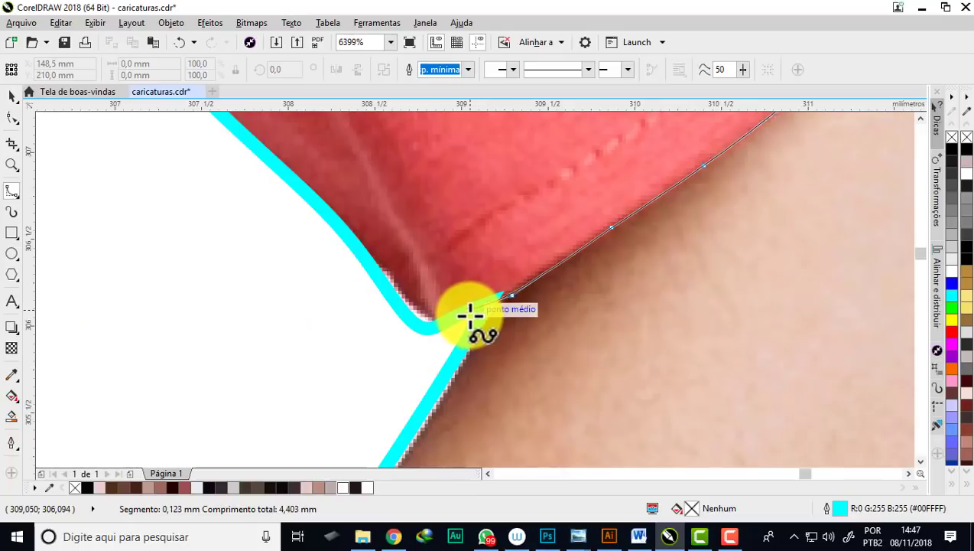
pyautogui.click(470, 313)
pyautogui.scroll(-2, 466, 317)
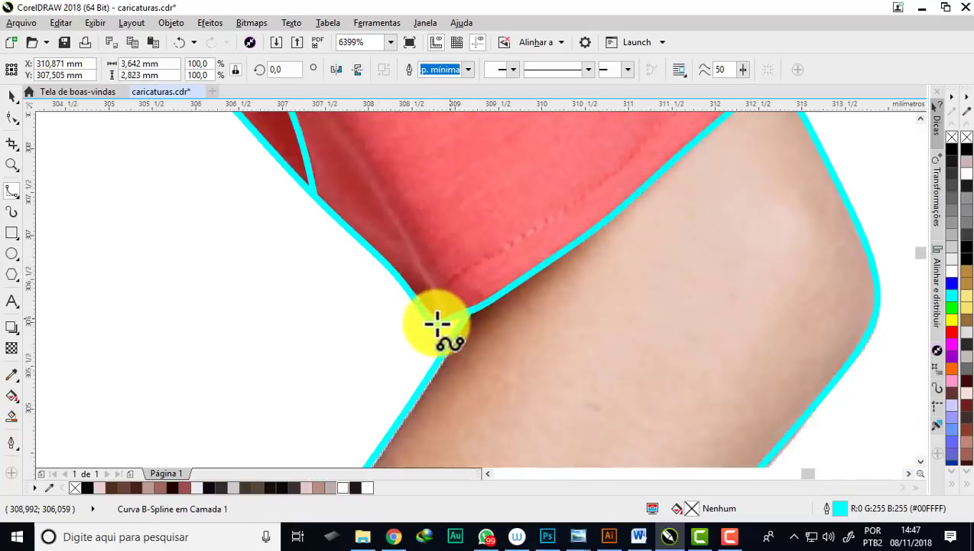
pyautogui.scroll(-1, 452, 321)
pyautogui.scroll(5, 448, 323)
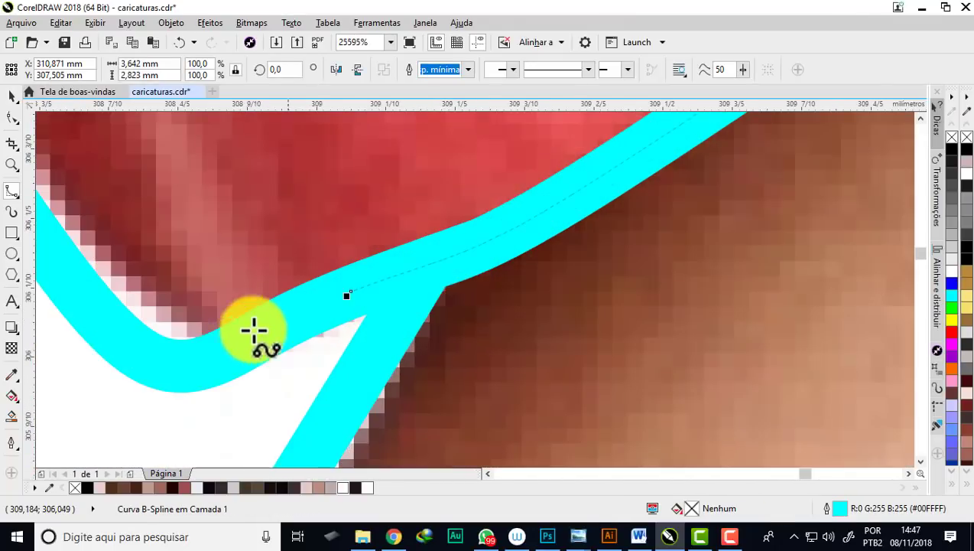
pyautogui.scroll(-4, 433, 282)
pyautogui.scroll(-1, 298, 322)
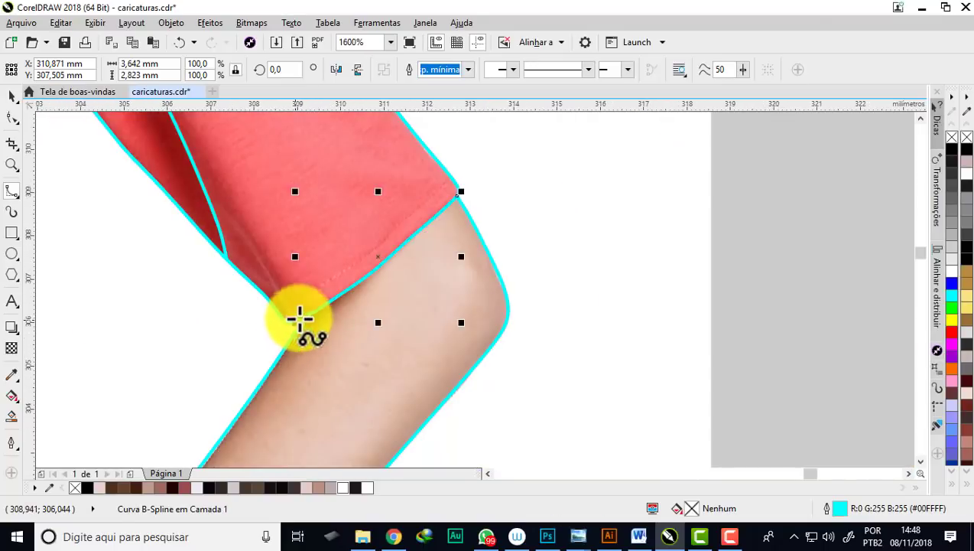
pyautogui.scroll(4, 441, 221)
pyautogui.scroll(1, 441, 221)
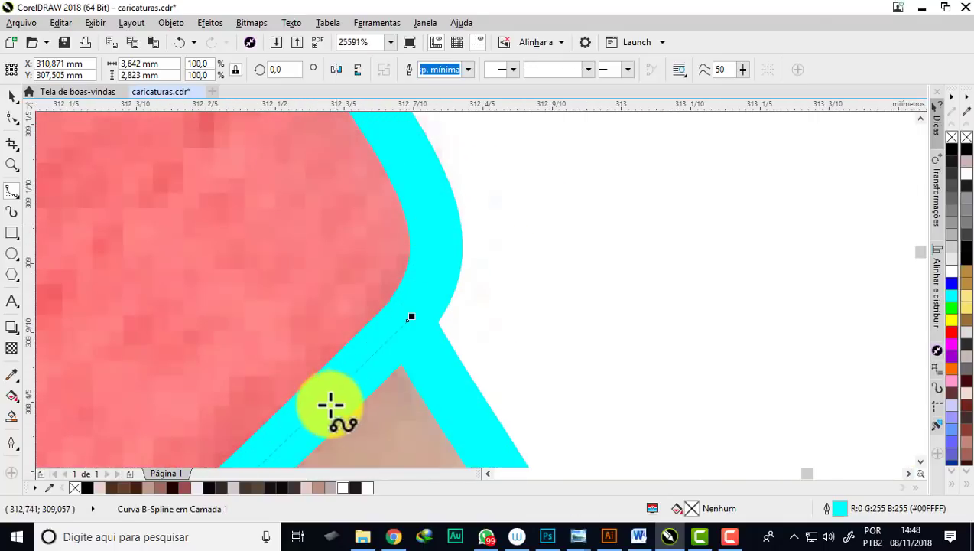
pyautogui.scroll(-3, 438, 186)
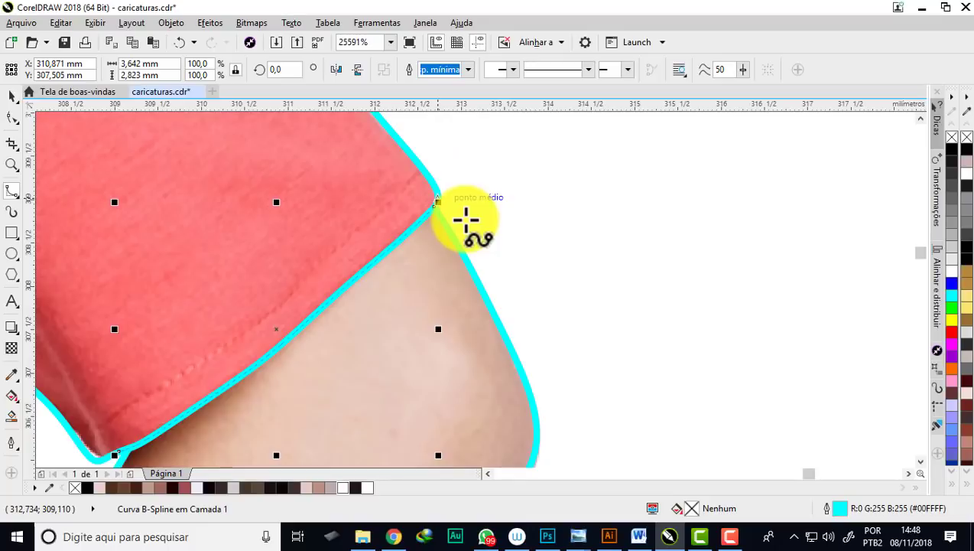
pyautogui.scroll(-3, 468, 217)
pyautogui.scroll(1, 312, 316)
# Draw a short curve from the sleeve outline's corner upward.
pyautogui.scroll(1, 468, 310)
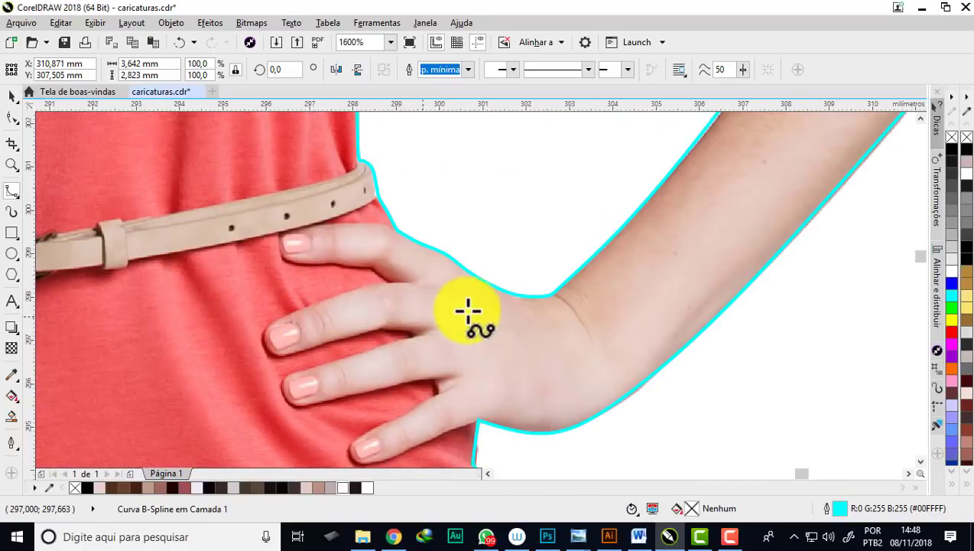
pyautogui.scroll(-1, 474, 301)
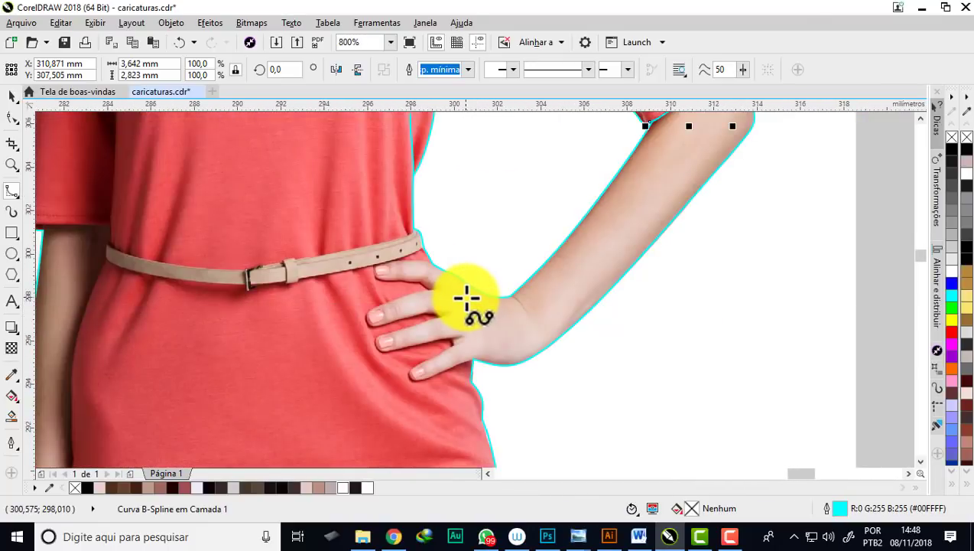
pyautogui.scroll(-1, 466, 299)
pyautogui.scroll(-1, 463, 296)
pyautogui.scroll(4, 374, 281)
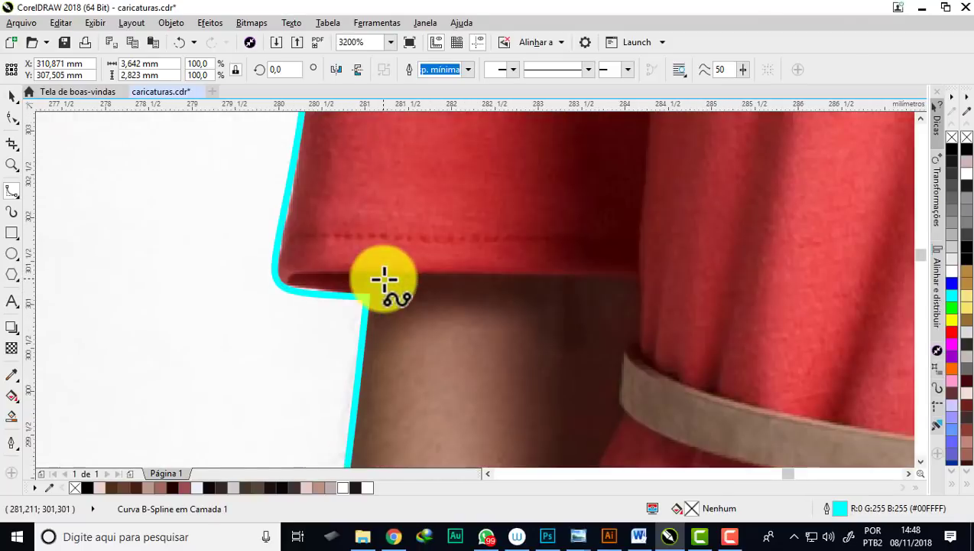
pyautogui.scroll(2, 385, 279)
pyautogui.click(362, 293)
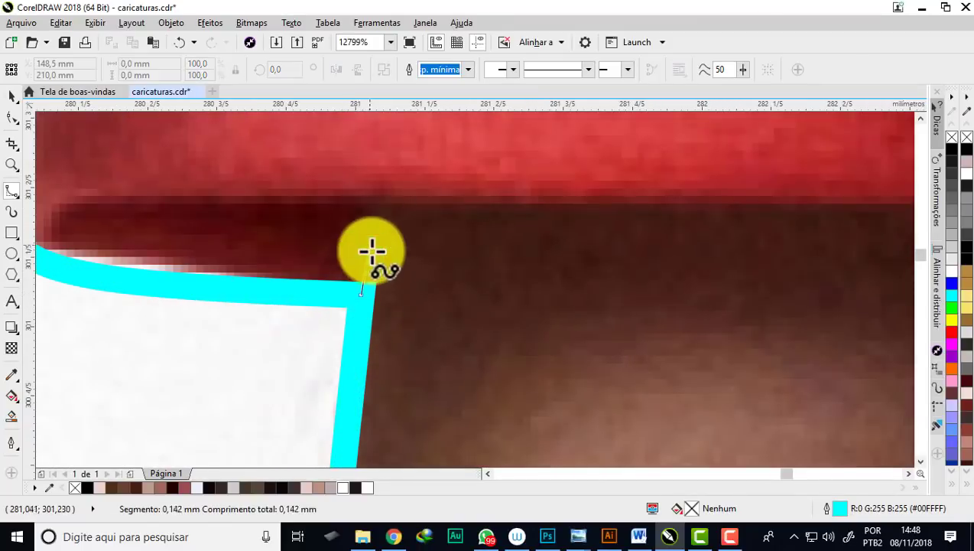
pyautogui.doubleClick(375, 209)
# Trace a curve along the left sleeve's hem above the bare arm.
pyautogui.scroll(-1, 344, 237)
pyautogui.click(201, 250)
pyautogui.click(187, 234)
pyautogui.click(198, 221)
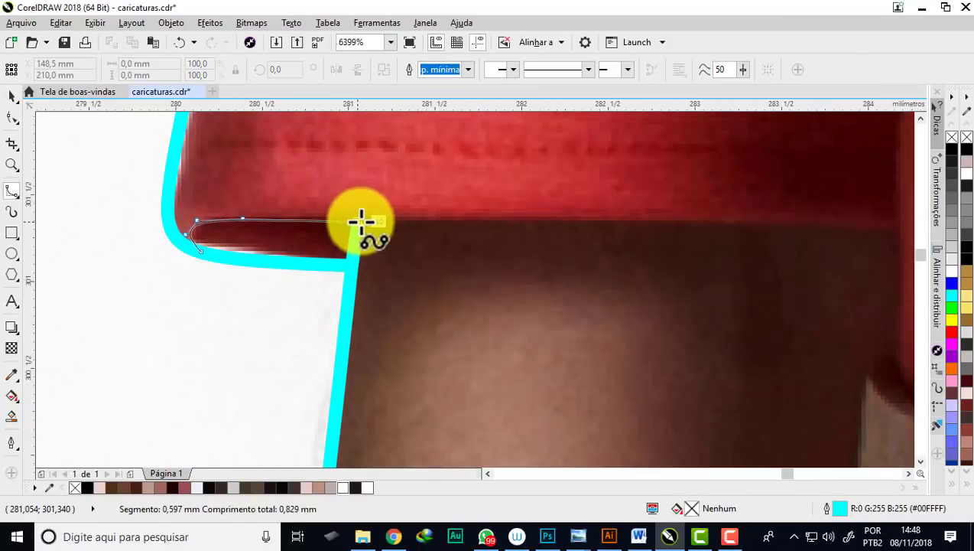
pyautogui.click(495, 220)
pyautogui.click(626, 219)
pyautogui.click(652, 220)
pyautogui.doubleClick(540, 227)
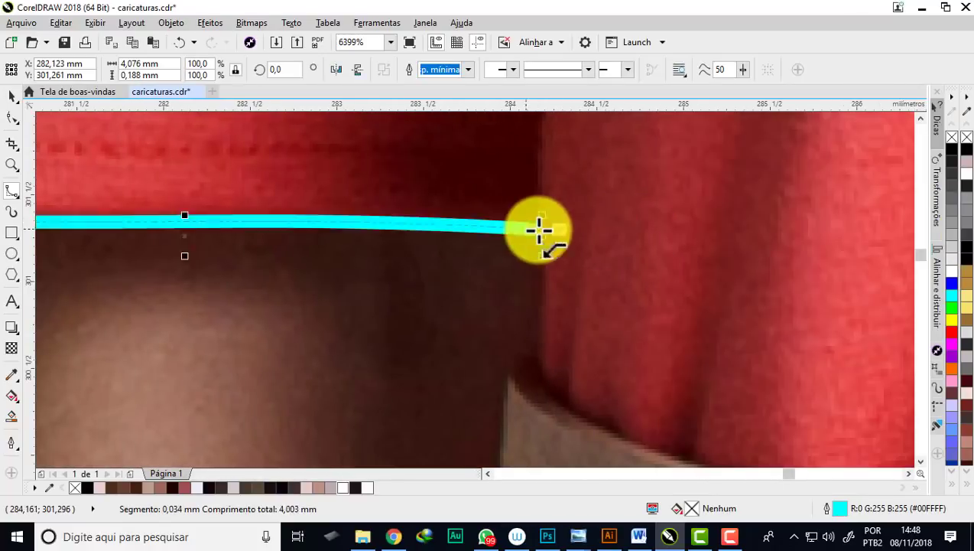
pyautogui.scroll(-4, 376, 235)
pyautogui.scroll(-1, 354, 294)
pyautogui.scroll(2, 376, 265)
pyautogui.scroll(-1, 379, 306)
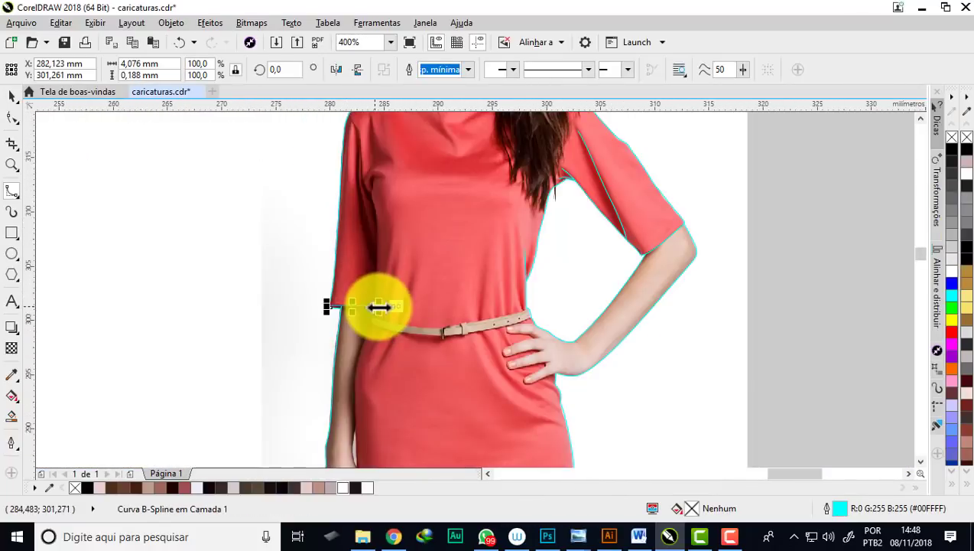
# Draw a cyan B-spline curve down the fold below the left shoulder.
pyautogui.scroll(3, 376, 206)
pyautogui.click(364, 169)
pyautogui.click(392, 215)
pyautogui.click(425, 271)
pyautogui.click(438, 315)
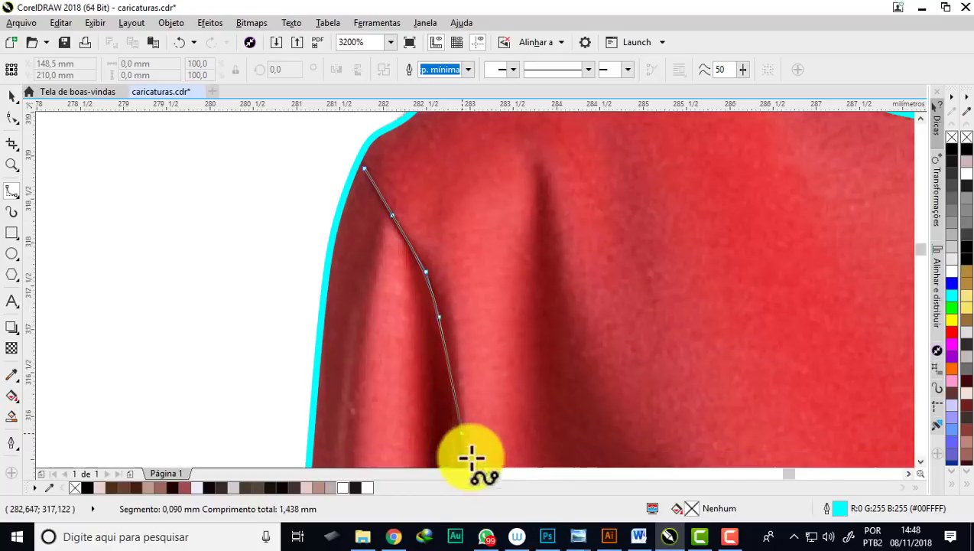
pyautogui.click(463, 326)
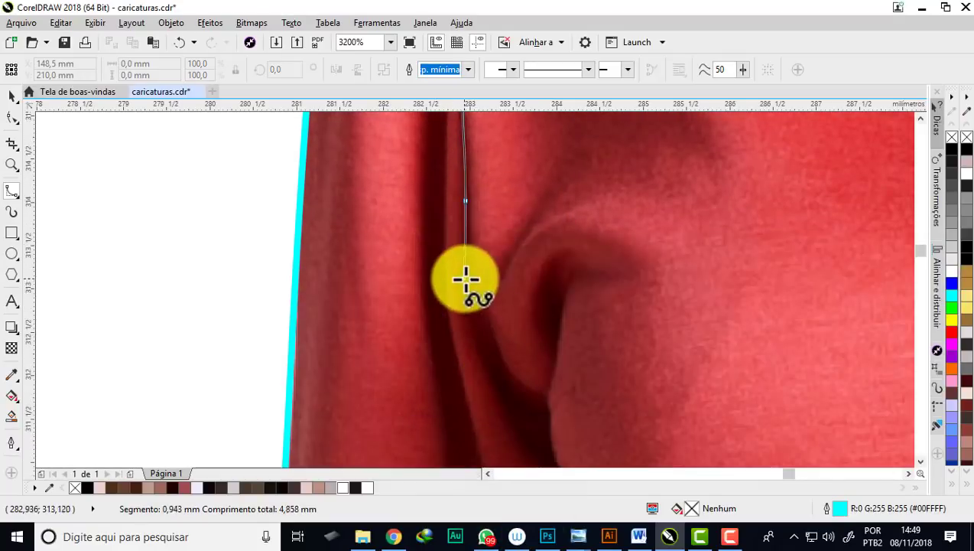
pyautogui.doubleClick(468, 277)
pyautogui.scroll(-2, 394, 242)
pyautogui.scroll(1, 420, 222)
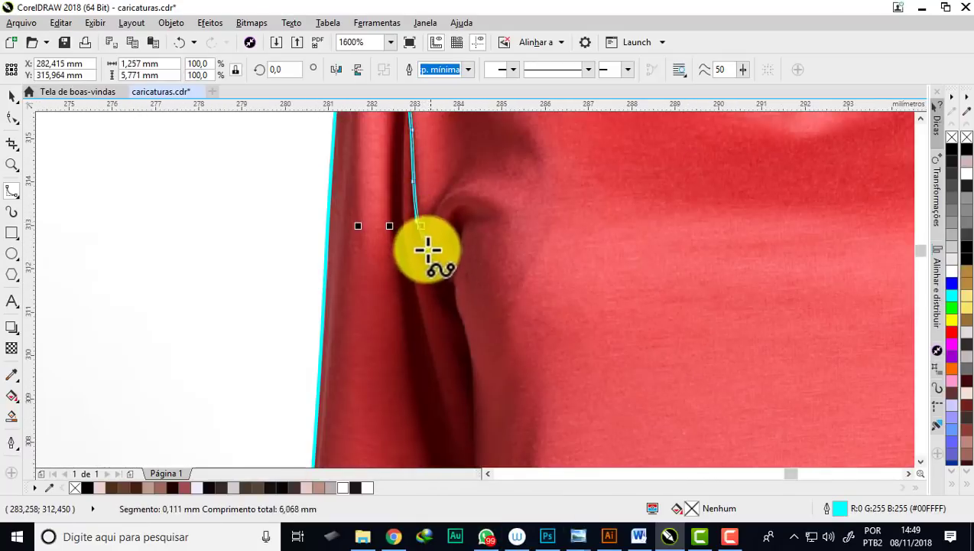
pyautogui.doubleClick(452, 278)
pyautogui.scroll(1, 452, 278)
# Draw a second curve from the fold's hook down the dress edge past the belt toward the hand.
pyautogui.click(472, 159)
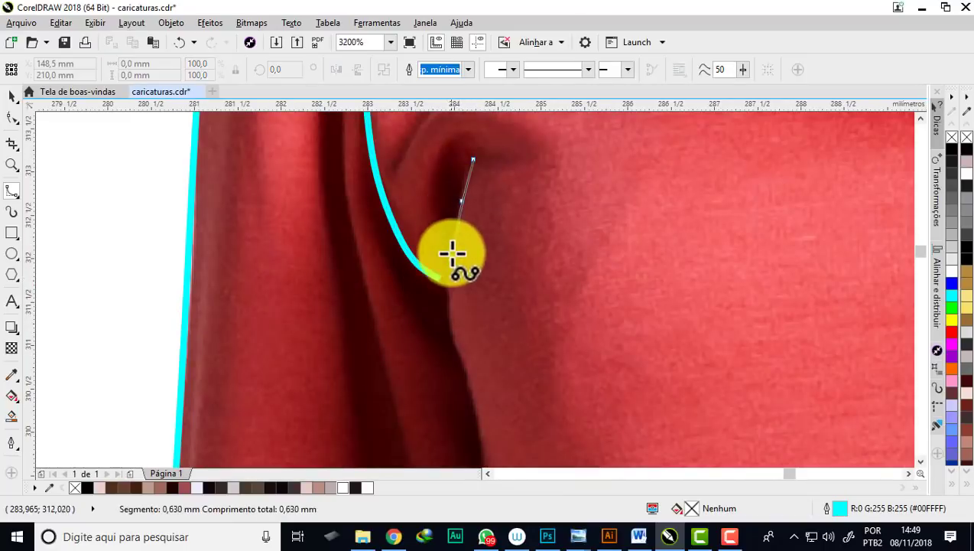
pyautogui.click(472, 403)
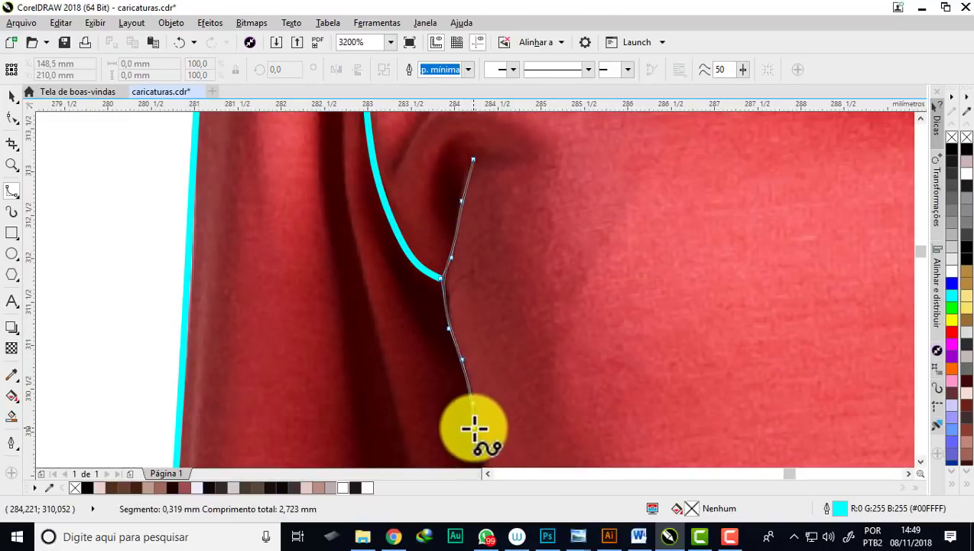
pyautogui.scroll(-1, 494, 249)
pyautogui.scroll(-3, 493, 390)
pyautogui.scroll(3, 474, 194)
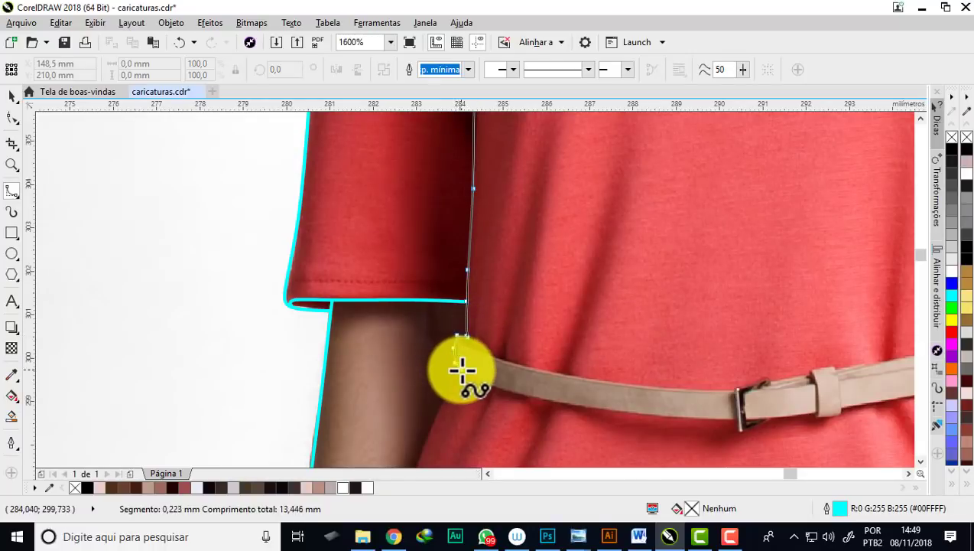
pyautogui.scroll(-3, 462, 371)
pyautogui.scroll(2, 457, 392)
pyautogui.click(452, 344)
pyautogui.scroll(-2, 452, 344)
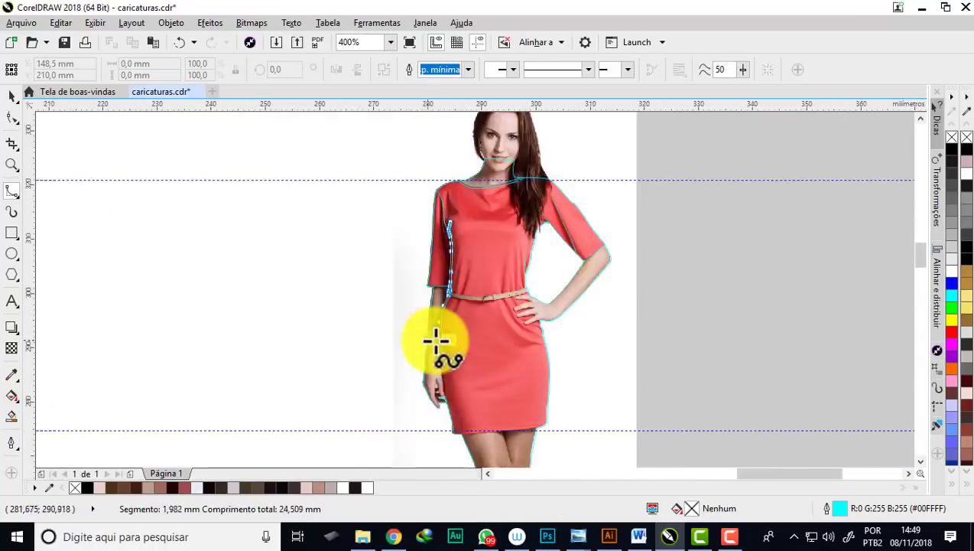
pyautogui.scroll(1, 434, 282)
pyautogui.scroll(1, 448, 342)
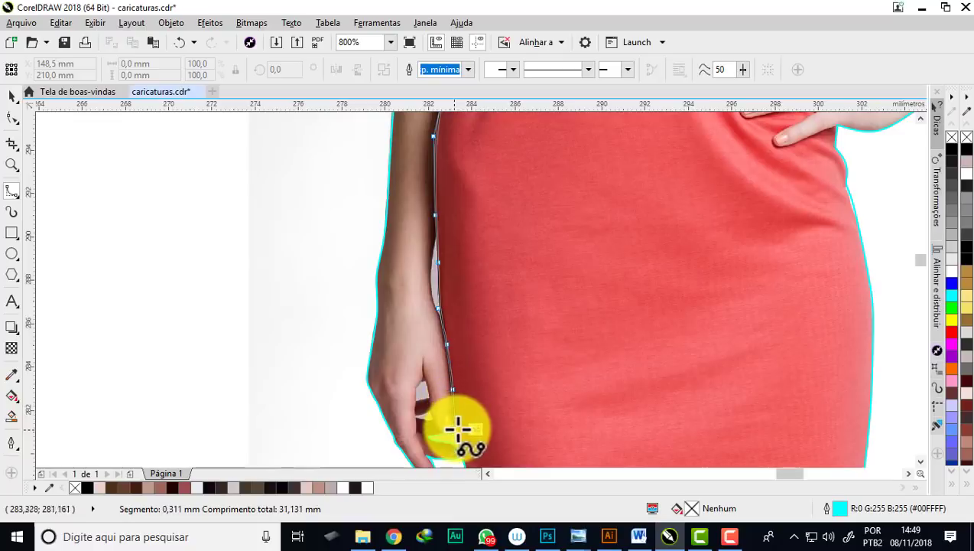
pyautogui.scroll(1, 447, 382)
pyautogui.doubleClick(421, 337)
pyautogui.scroll(1, 384, 338)
pyautogui.scroll(-3, 389, 161)
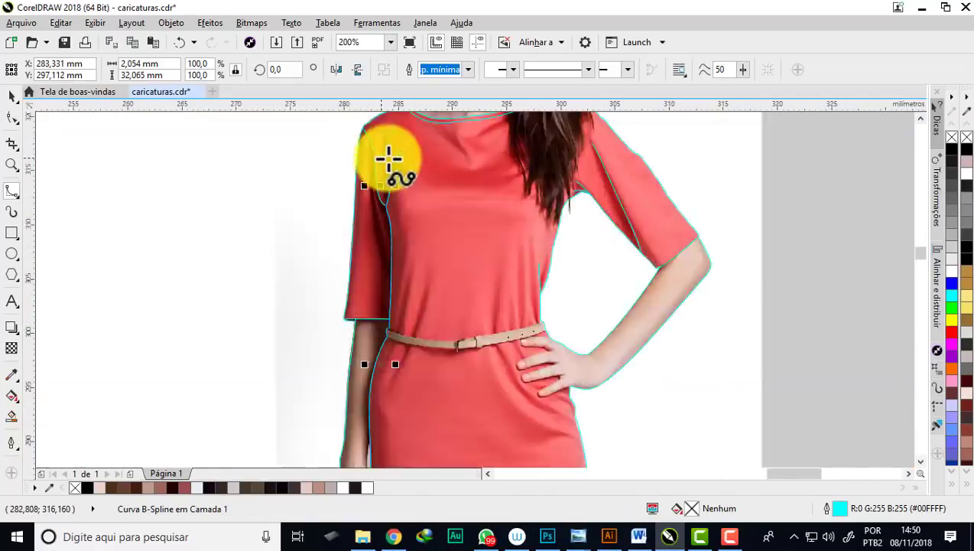
pyautogui.scroll(6, 388, 160)
# Trace a curve along the inner arm edge above the hand.
pyautogui.scroll(2, 397, 298)
pyautogui.click(11, 119)
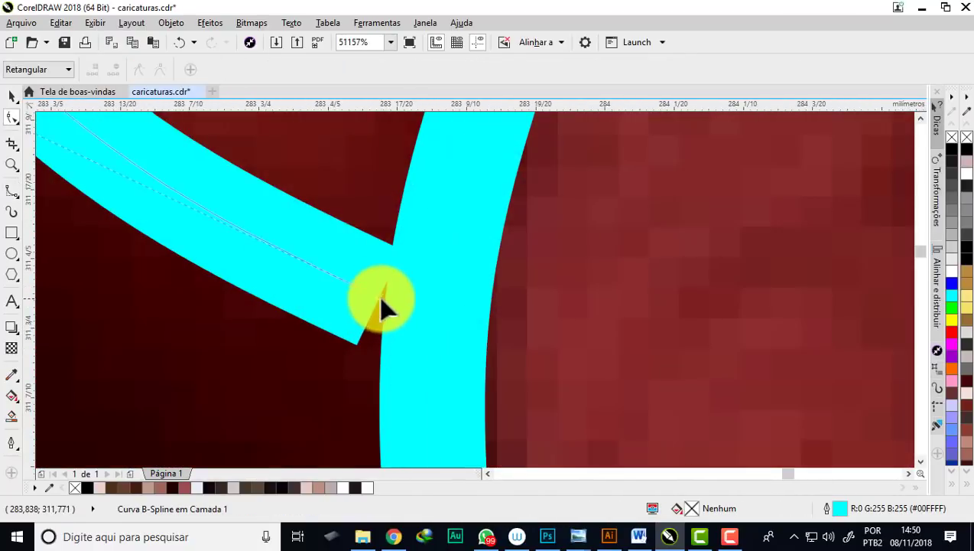
pyautogui.scroll(-3, 381, 304)
pyautogui.scroll(-5, 441, 322)
pyautogui.scroll(2, 424, 330)
pyautogui.scroll(-1, 422, 330)
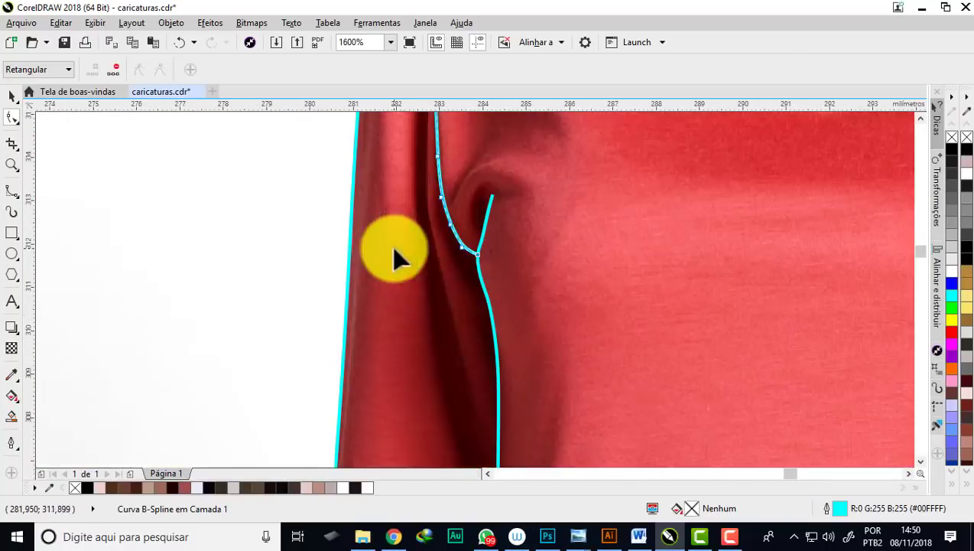
pyautogui.scroll(2, 398, 256)
pyautogui.scroll(-3, 398, 222)
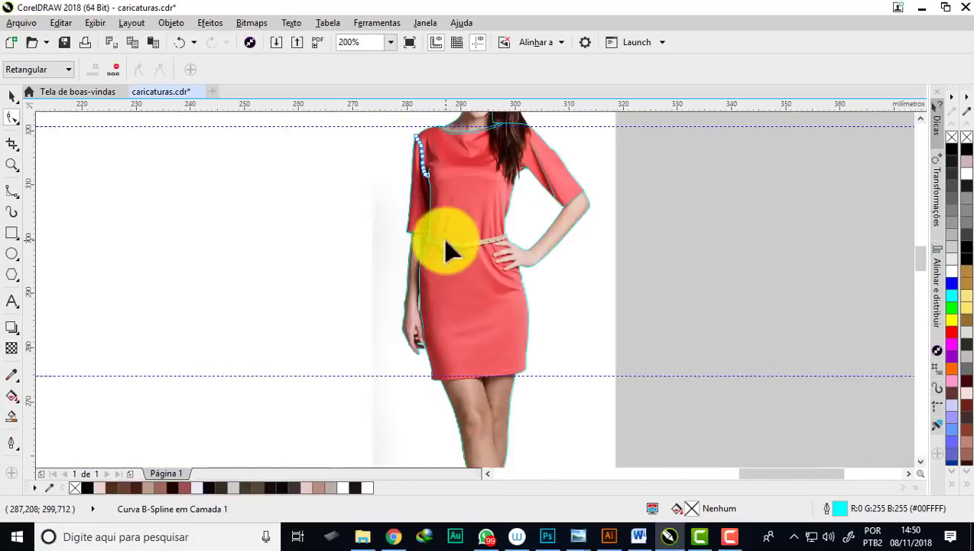
pyautogui.scroll(3, 321, 260)
pyautogui.scroll(1, 432, 211)
pyautogui.scroll(-1, 432, 211)
pyautogui.scroll(1, 430, 362)
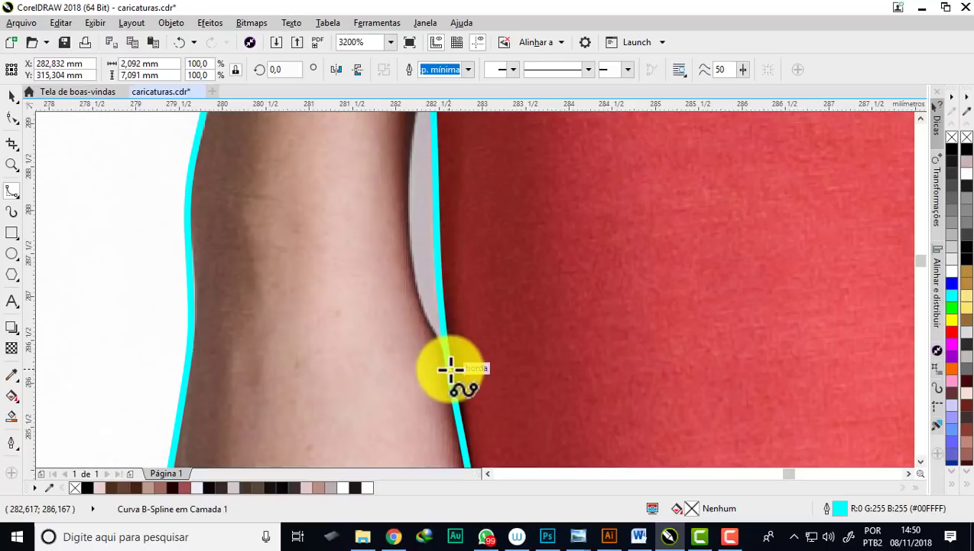
pyautogui.click(450, 368)
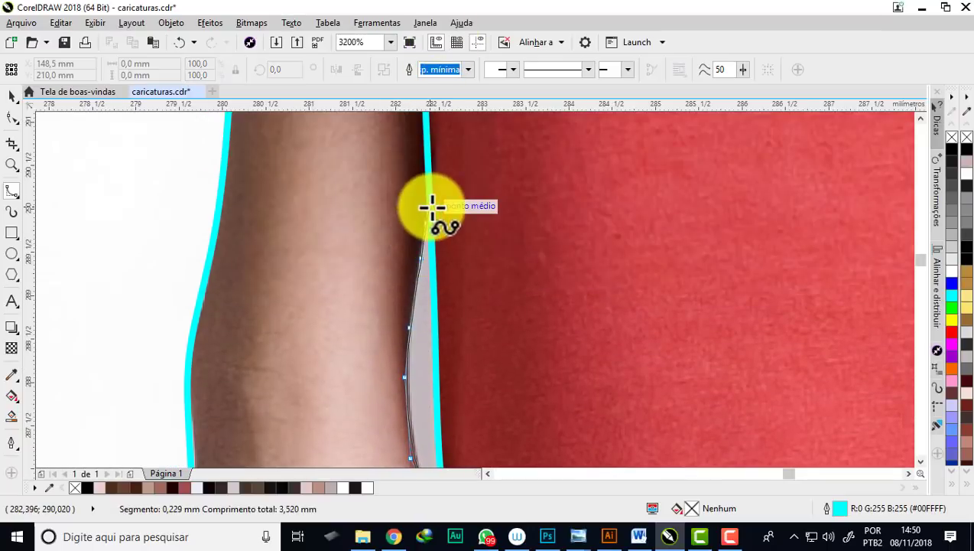
pyautogui.doubleClick(432, 195)
# Trace curves down the gap between two fingers.
pyautogui.scroll(3, 433, 196)
pyautogui.scroll(-5, 433, 195)
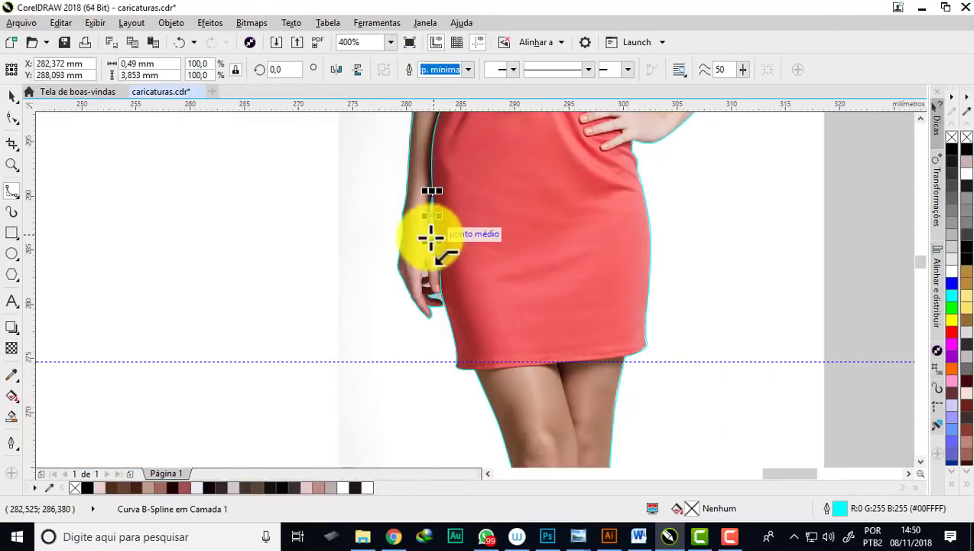
pyautogui.scroll(1, 430, 238)
pyautogui.scroll(1, 430, 217)
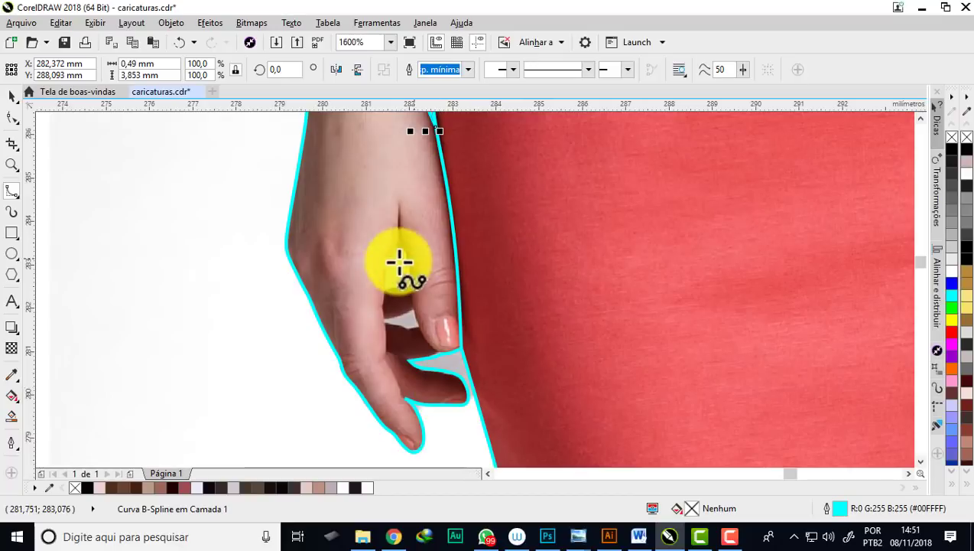
pyautogui.scroll(1, 419, 326)
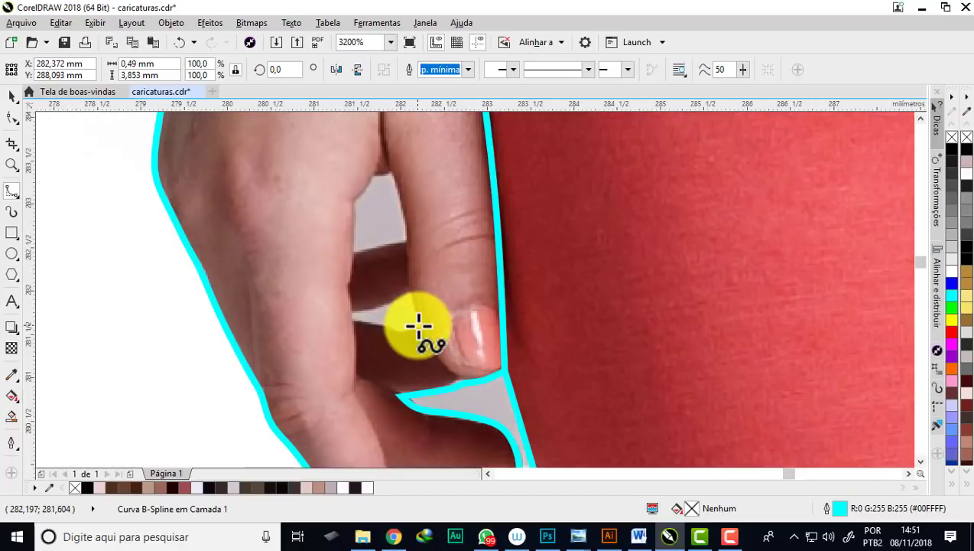
pyautogui.scroll(1, 397, 219)
pyautogui.scroll(-1, 410, 231)
pyautogui.scroll(-1, 410, 252)
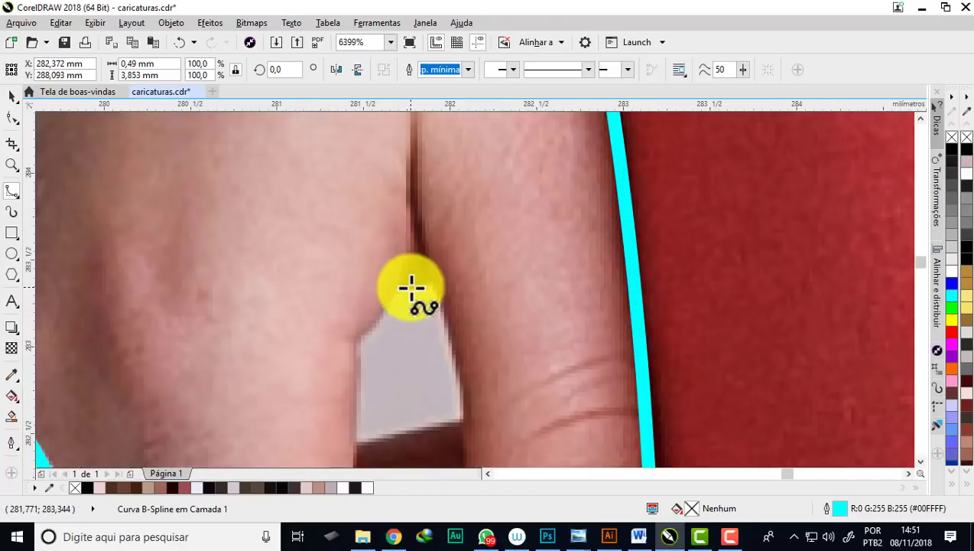
pyautogui.scroll(1, 415, 354)
pyautogui.click(395, 201)
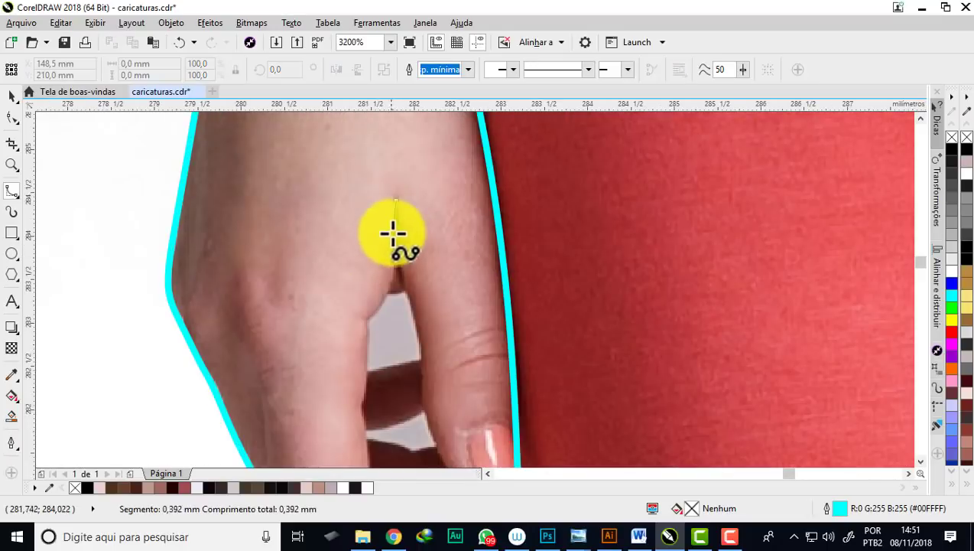
pyautogui.doubleClick(359, 316)
pyautogui.scroll(1, 360, 314)
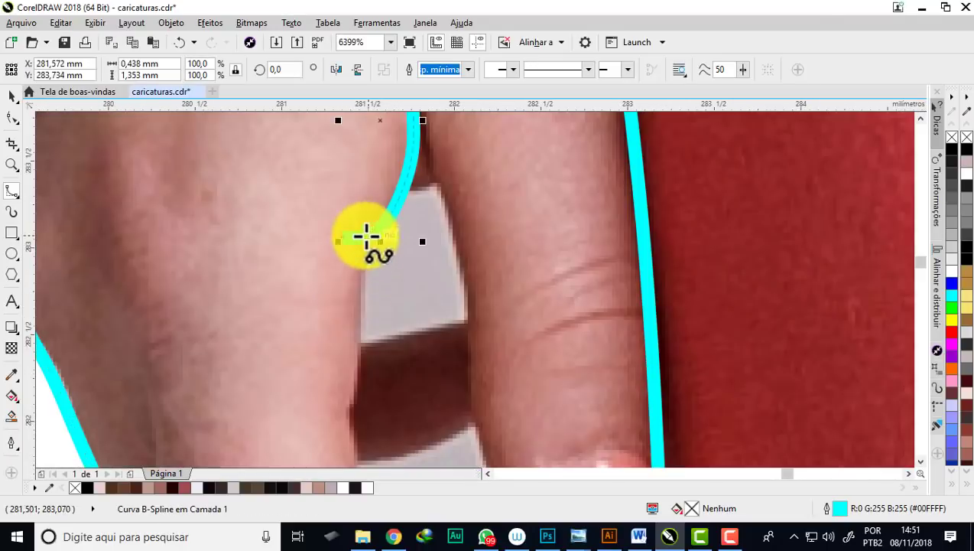
pyautogui.click(354, 399)
pyautogui.click(348, 414)
pyautogui.doubleClick(346, 434)
pyautogui.scroll(-3, 346, 434)
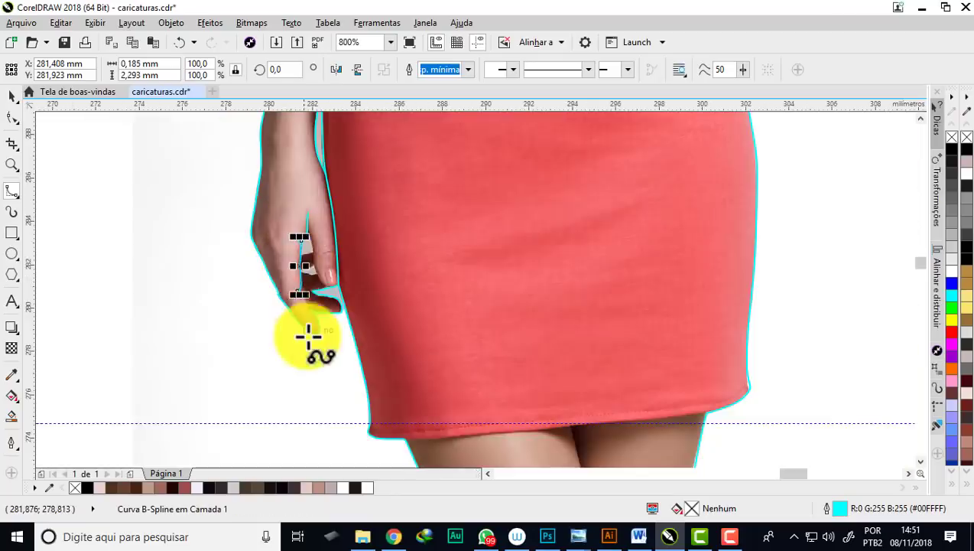
pyautogui.scroll(3, 306, 421)
# Outline the fingers with one curve and add a short curve at the finger junction.
pyautogui.click(276, 203)
pyautogui.click(299, 234)
pyautogui.click(338, 300)
pyautogui.doubleClick(313, 405)
pyautogui.scroll(-2, 300, 320)
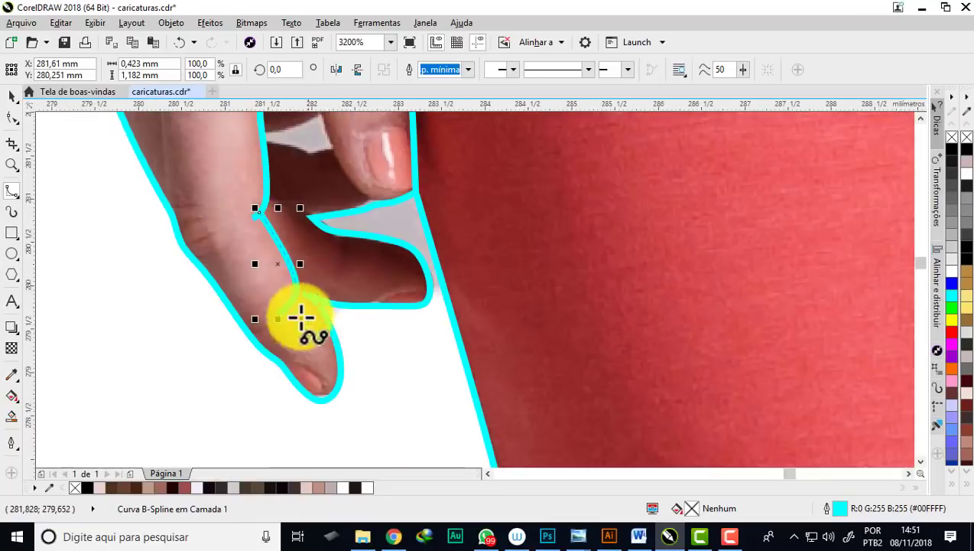
pyautogui.scroll(3, 246, 224)
pyautogui.click(262, 226)
pyautogui.doubleClick(287, 248)
pyautogui.scroll(-3, 298, 256)
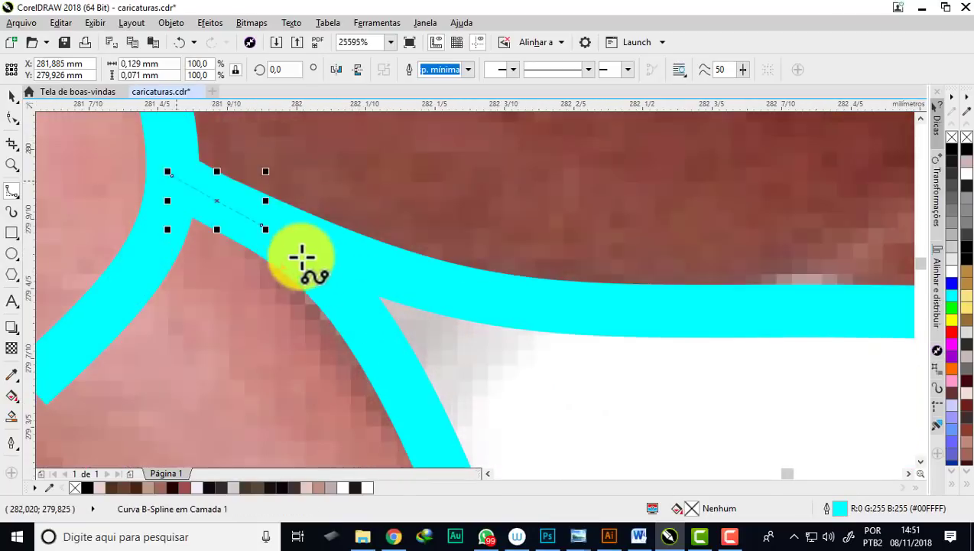
pyautogui.scroll(1, 331, 337)
pyautogui.scroll(1, 243, 211)
# Draw a curve along the hand, then one following the finger edge around the fingernail.
pyautogui.click(229, 205)
pyautogui.doubleClick(315, 251)
pyautogui.scroll(-2, 374, 283)
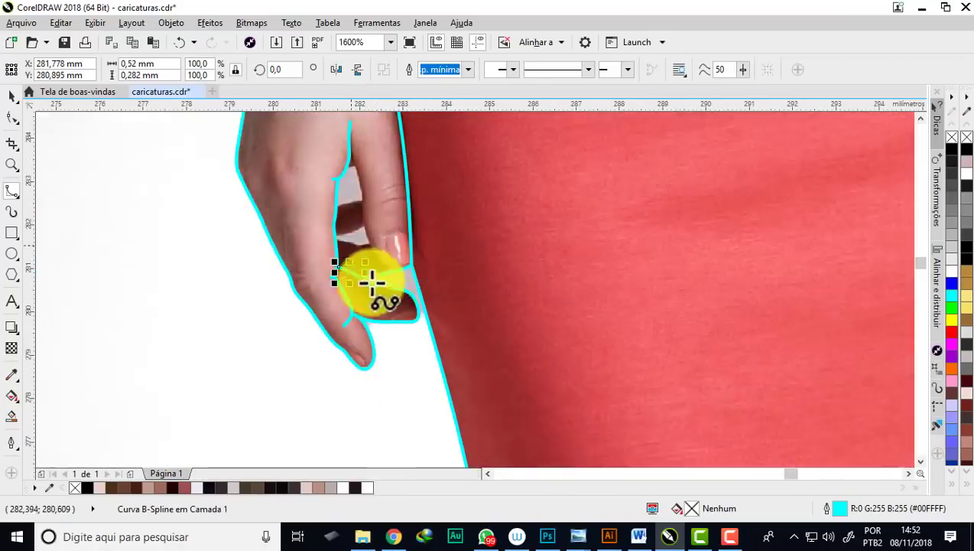
pyautogui.scroll(1, 347, 200)
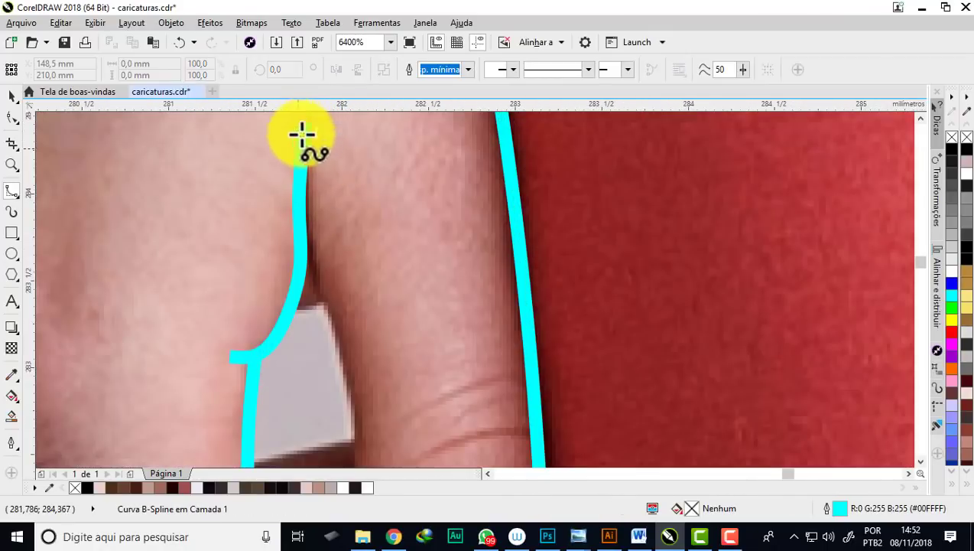
pyautogui.click(337, 327)
pyautogui.click(349, 388)
pyautogui.click(355, 412)
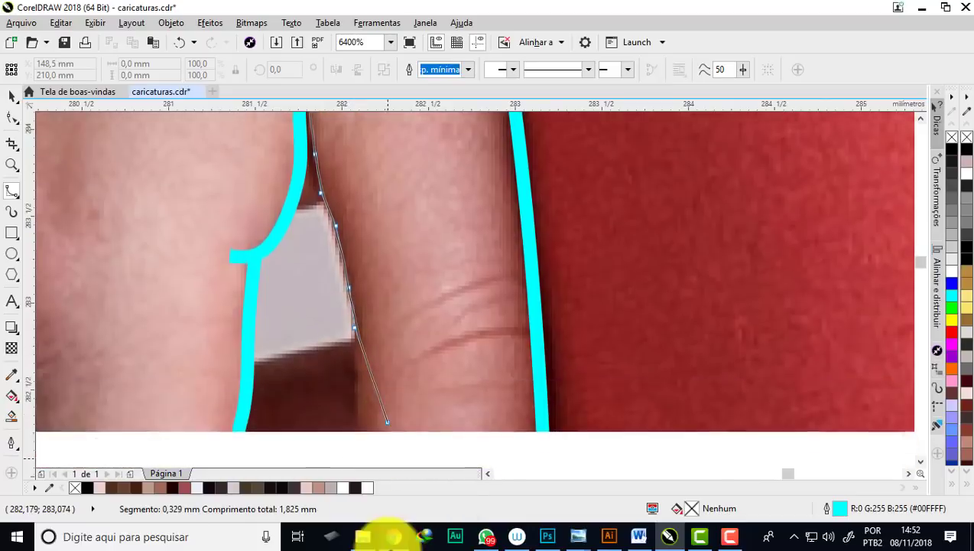
pyautogui.click(378, 365)
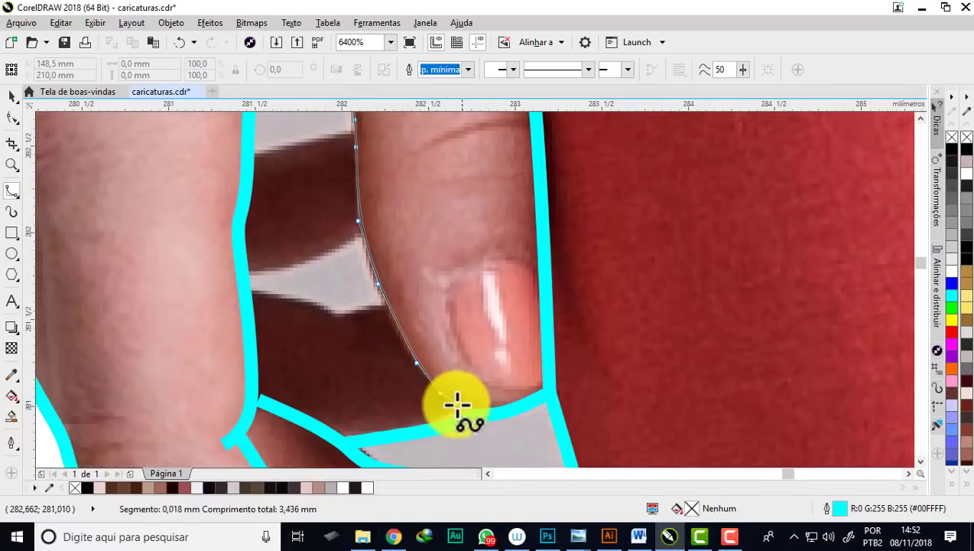
pyautogui.click(457, 402)
pyautogui.doubleClick(575, 437)
pyautogui.scroll(1, 435, 304)
# Add curves across the remaining finger gaps and a final curve down the hand.
pyautogui.click(482, 298)
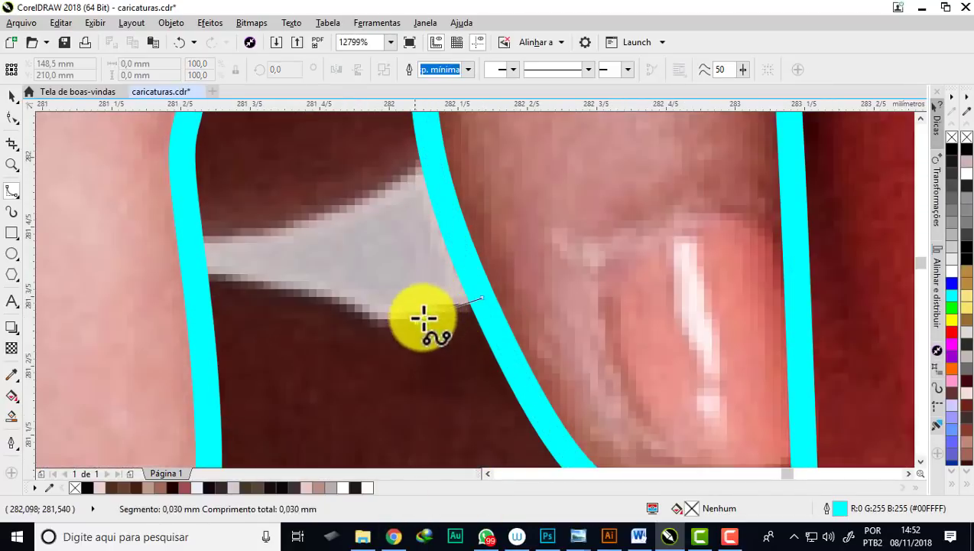
pyautogui.doubleClick(202, 273)
pyautogui.doubleClick(227, 238)
pyautogui.scroll(3, 357, 234)
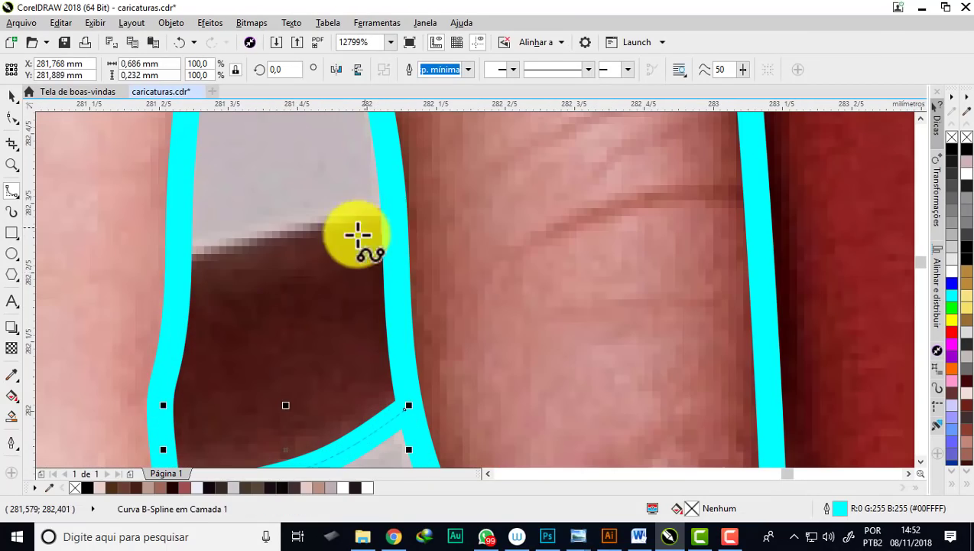
pyautogui.doubleClick(178, 252)
pyautogui.scroll(3, 282, 252)
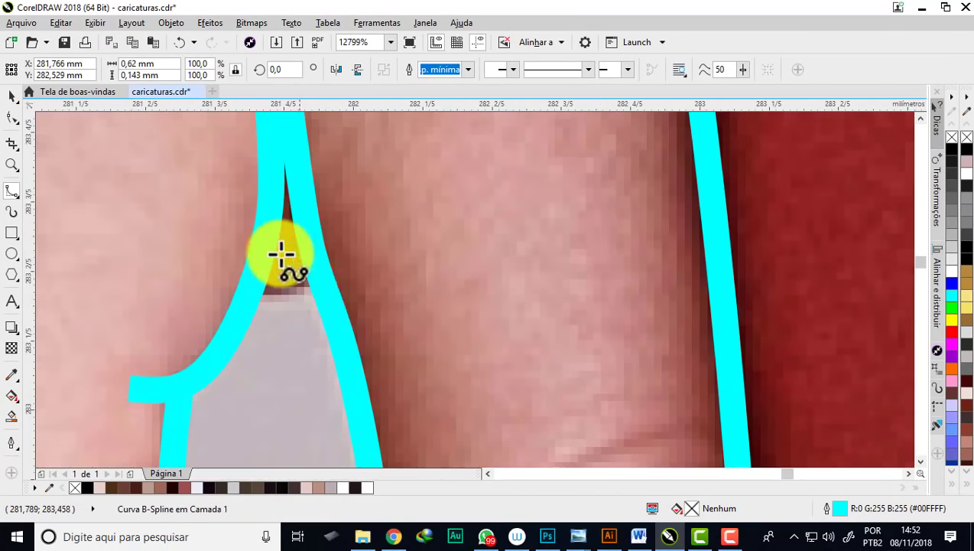
pyautogui.doubleClick(252, 297)
pyautogui.scroll(-3, 252, 296)
pyautogui.scroll(-1, 285, 372)
pyautogui.scroll(1, 248, 321)
pyautogui.scroll(1, 248, 322)
pyautogui.click(243, 217)
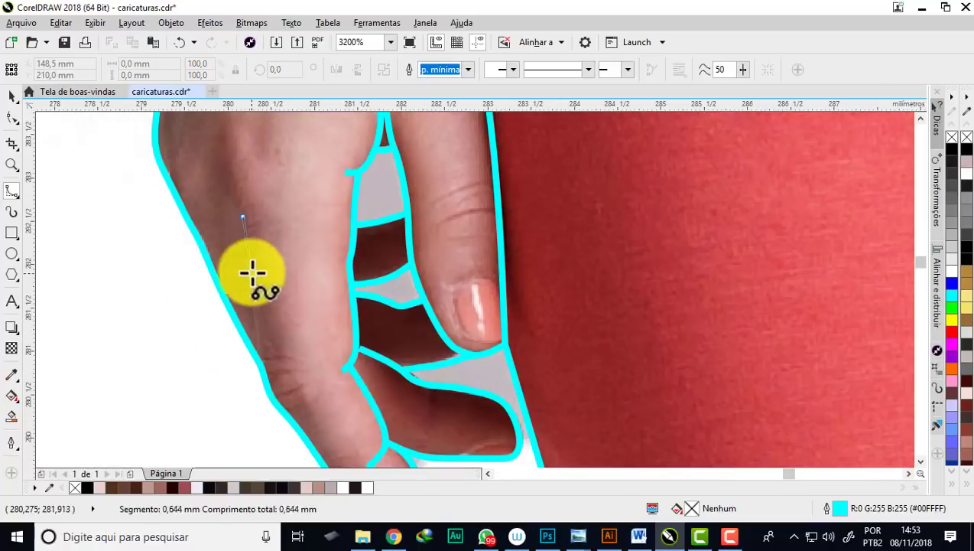
pyautogui.doubleClick(264, 374)
pyautogui.scroll(-3, 233, 285)
# Trace a cyan B-Spline outline around the first finger's edge and fingertip.
pyautogui.scroll(2, 248, 211)
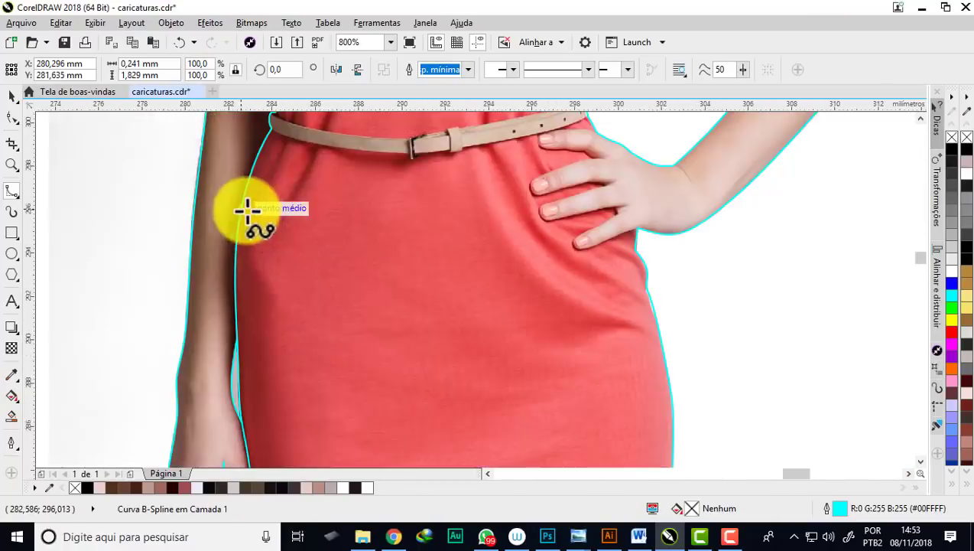
pyautogui.scroll(-1, 291, 218)
pyautogui.scroll(1, 357, 231)
pyautogui.scroll(1, 428, 252)
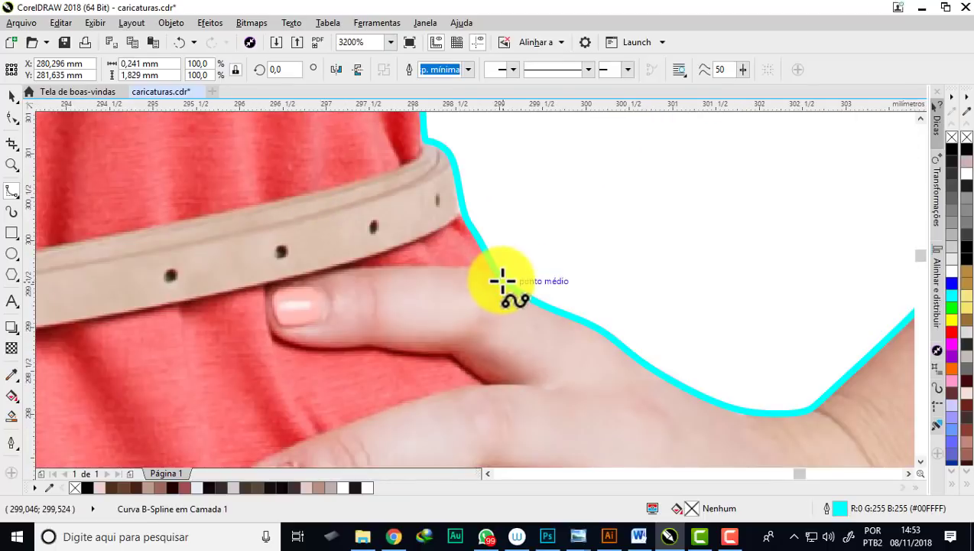
pyautogui.click(503, 280)
pyautogui.scroll(1, 502, 281)
pyautogui.click(279, 343)
pyautogui.click(326, 349)
pyautogui.click(368, 346)
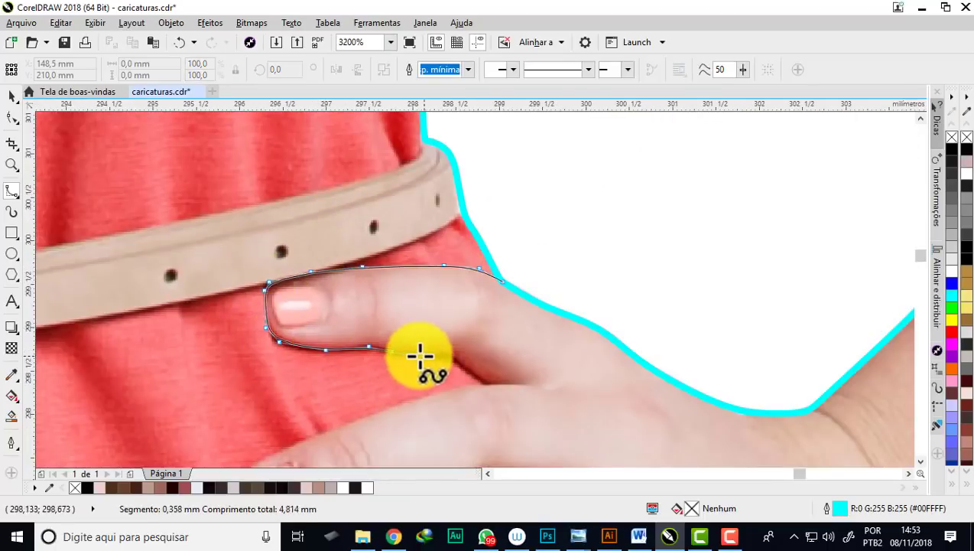
pyautogui.doubleClick(446, 307)
# Draw a short B-Spline curve along the finger crease.
pyautogui.scroll(1, 481, 331)
pyautogui.scroll(1, 234, 218)
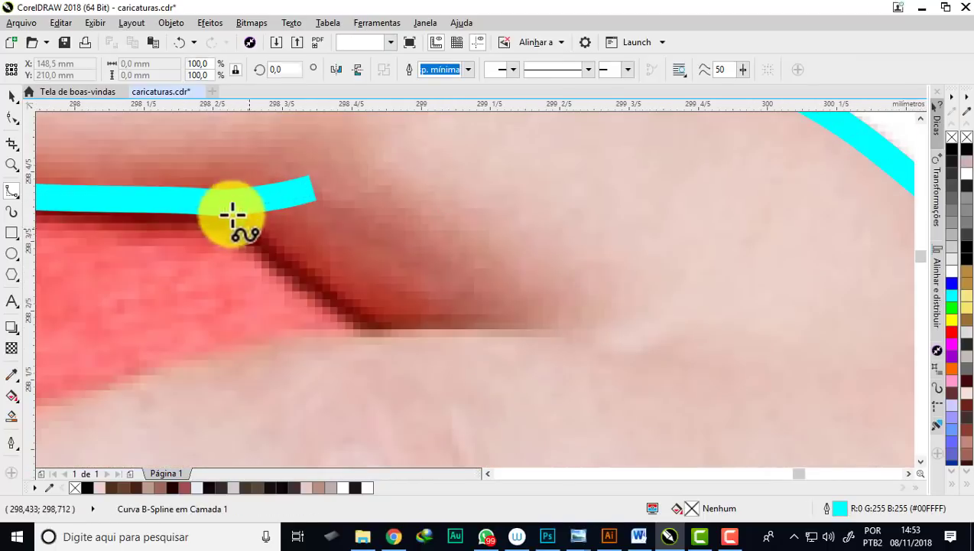
pyautogui.click(223, 202)
pyautogui.click(253, 236)
pyautogui.click(312, 283)
pyautogui.doubleClick(380, 327)
# Outline a finger's top edge, fingertip and underside as one long B-Spline curve.
pyautogui.scroll(-1, 482, 283)
pyautogui.click(482, 279)
pyautogui.click(381, 279)
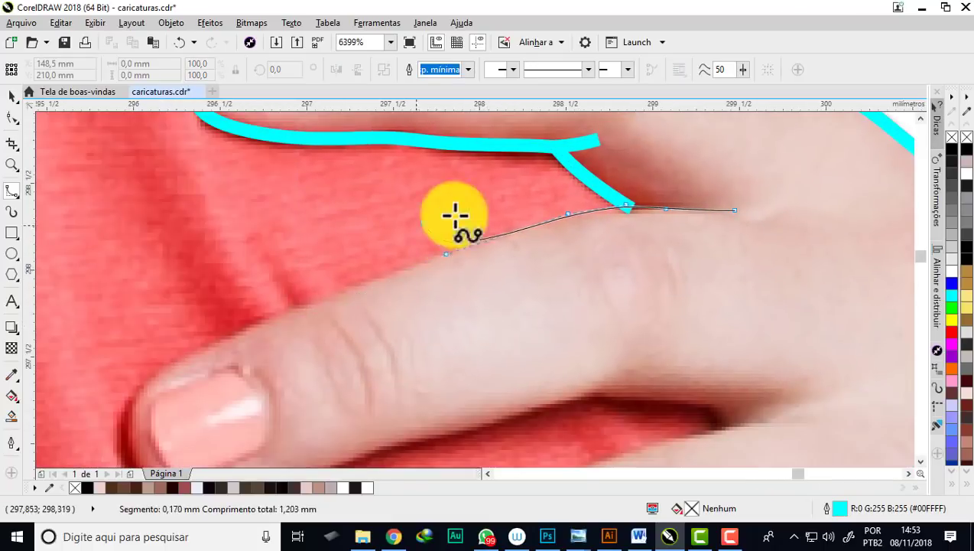
pyautogui.click(234, 280)
pyautogui.click(108, 407)
pyautogui.click(204, 220)
pyautogui.click(175, 257)
pyautogui.click(179, 298)
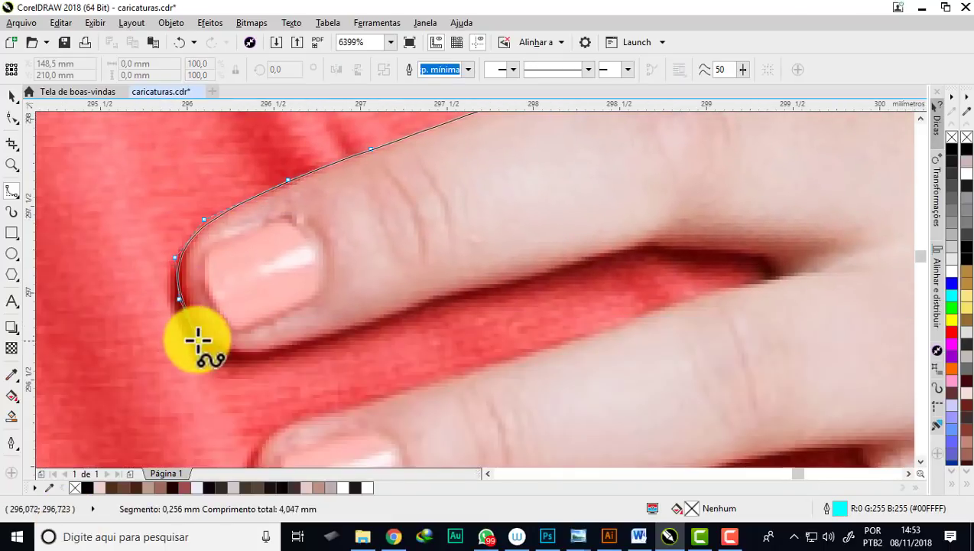
pyautogui.click(436, 304)
pyautogui.click(509, 287)
pyautogui.click(603, 261)
pyautogui.click(651, 247)
pyautogui.click(704, 254)
pyautogui.click(763, 255)
pyautogui.doubleClick(637, 245)
# Trace the next finger with a curve starting from the crease end.
pyautogui.scroll(-2, 496, 257)
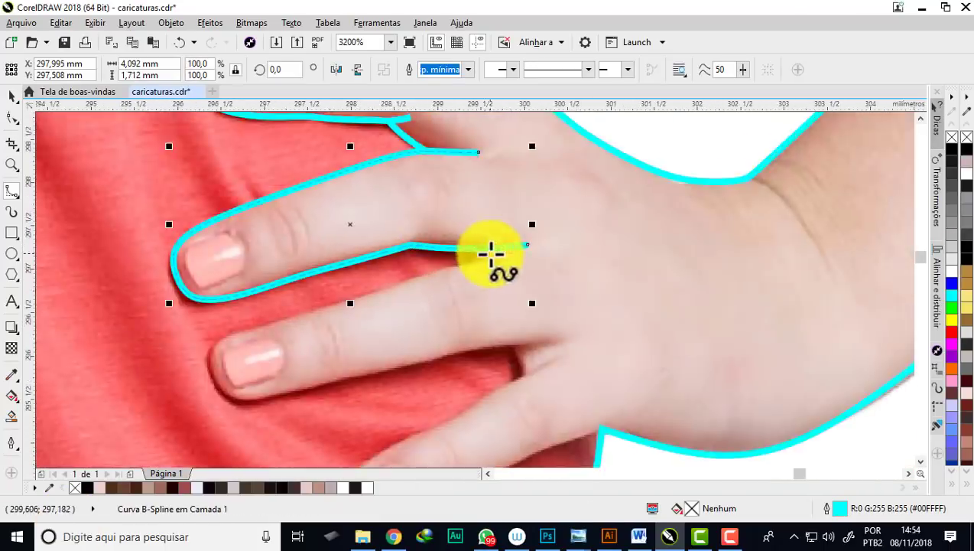
pyautogui.scroll(2, 457, 265)
pyautogui.click(533, 239)
pyautogui.click(505, 257)
pyautogui.click(456, 261)
pyautogui.click(401, 278)
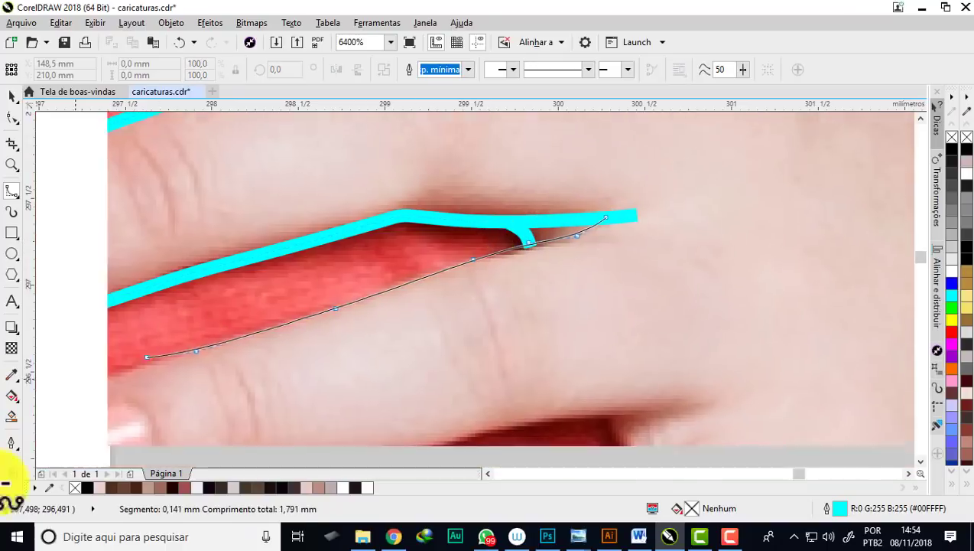
pyautogui.click(229, 318)
pyautogui.click(200, 394)
pyautogui.click(261, 450)
pyautogui.click(539, 389)
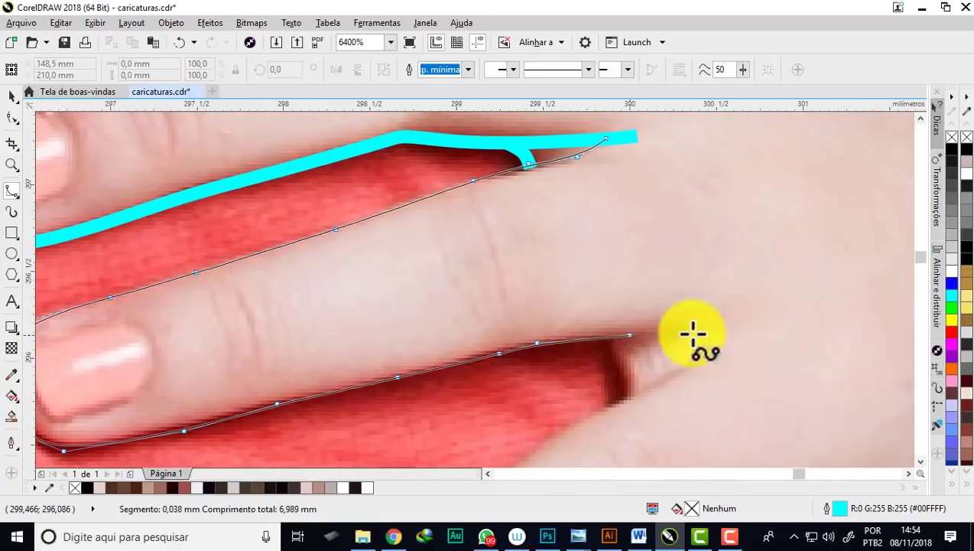
pyautogui.doubleClick(628, 315)
# Outline the lower finger down its edge, around the tip and along its underside.
pyautogui.click(575, 285)
pyautogui.click(510, 261)
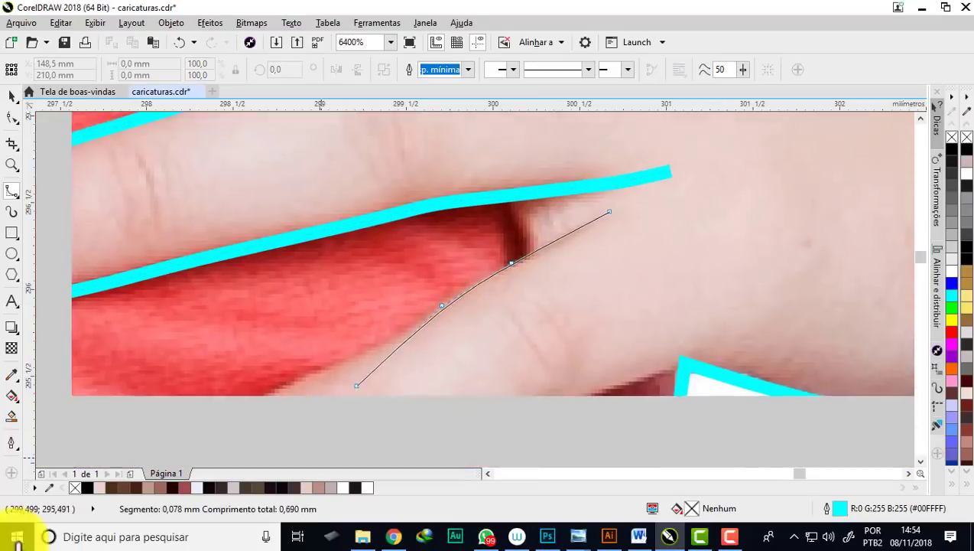
pyautogui.click(490, 315)
pyautogui.click(420, 271)
pyautogui.click(360, 311)
pyautogui.click(352, 356)
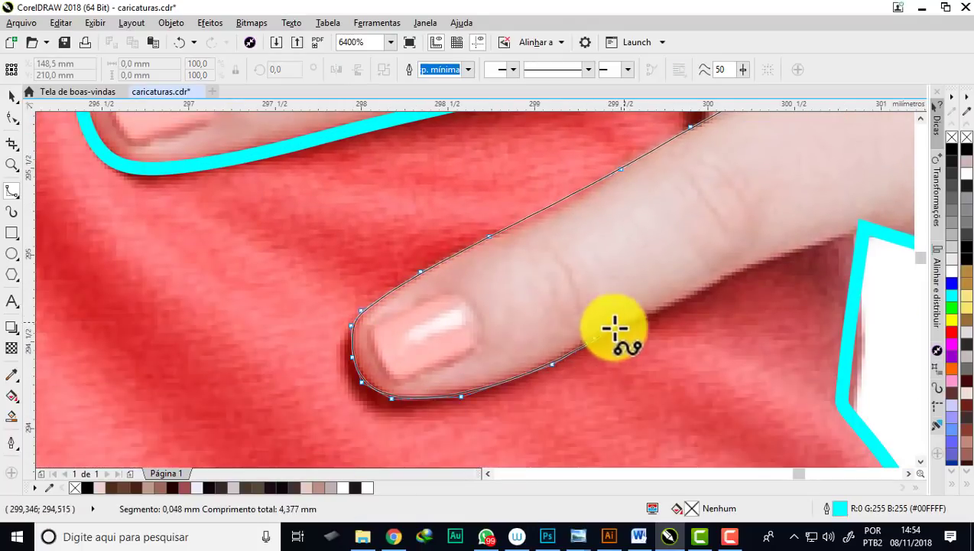
pyautogui.click(724, 263)
pyautogui.doubleClick(591, 224)
# Outline the first fingernail with a closed curve, adding a small curve at the finger junction.
pyautogui.scroll(-3, 381, 305)
pyautogui.scroll(4, 439, 217)
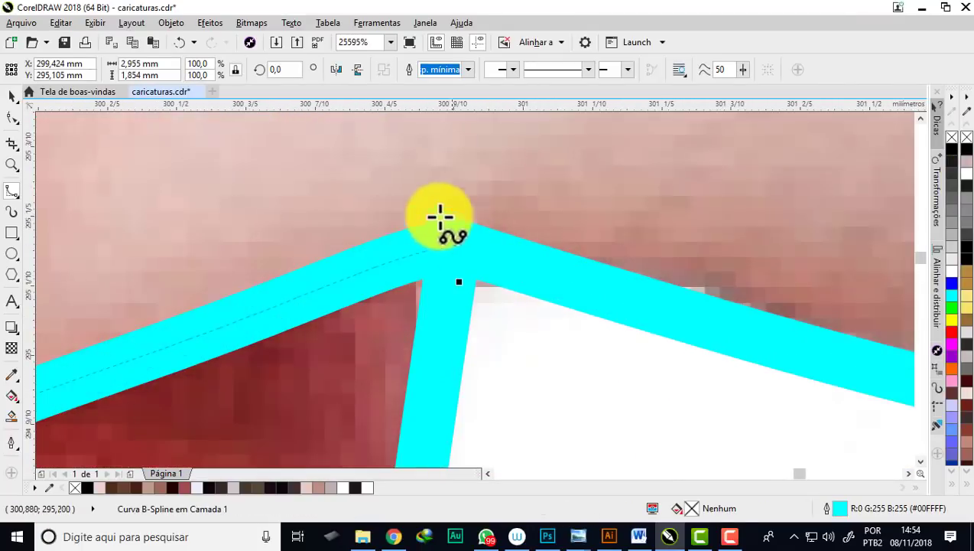
pyautogui.scroll(-4, 409, 207)
pyautogui.scroll(3, 415, 263)
pyautogui.click(416, 263)
pyautogui.scroll(-2, 434, 347)
pyautogui.scroll(-1, 435, 348)
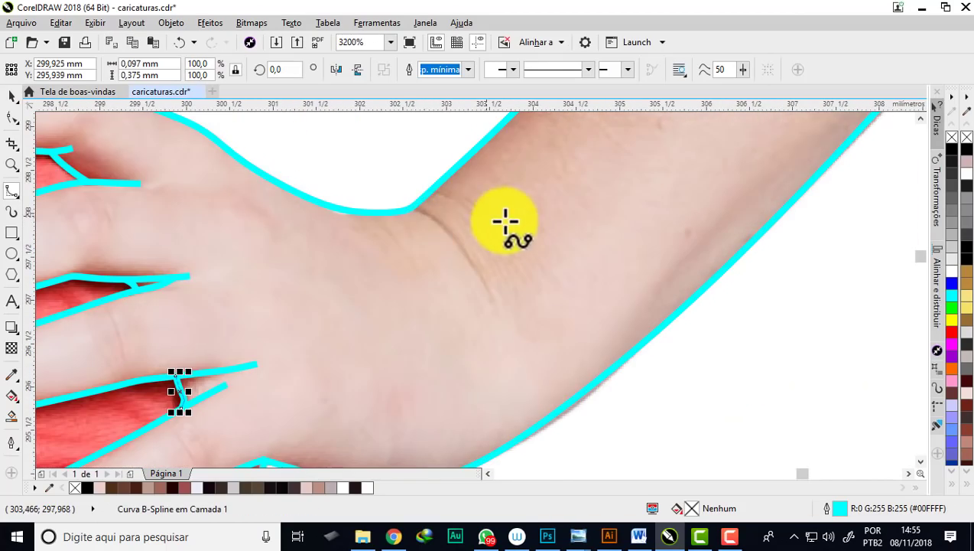
pyautogui.scroll(-2, 445, 229)
pyautogui.scroll(-1, 322, 307)
pyautogui.scroll(5, 363, 233)
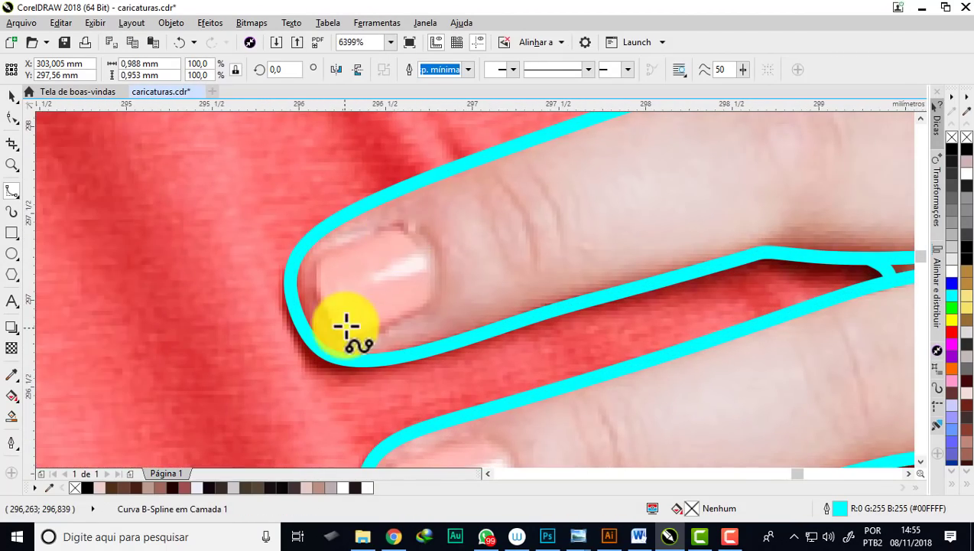
pyautogui.scroll(1, 348, 326)
pyautogui.click(517, 277)
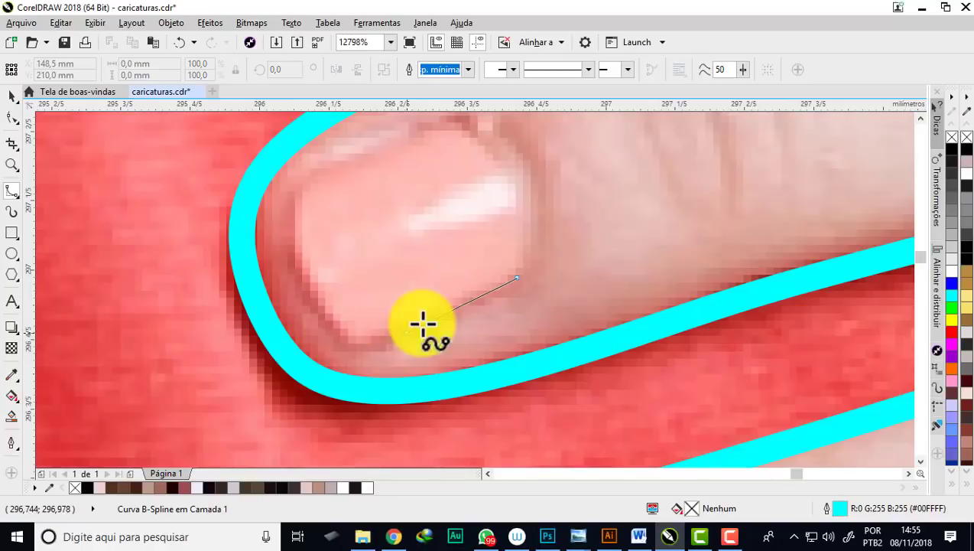
pyautogui.click(284, 240)
pyautogui.click(441, 124)
pyautogui.click(529, 219)
pyautogui.click(500, 322)
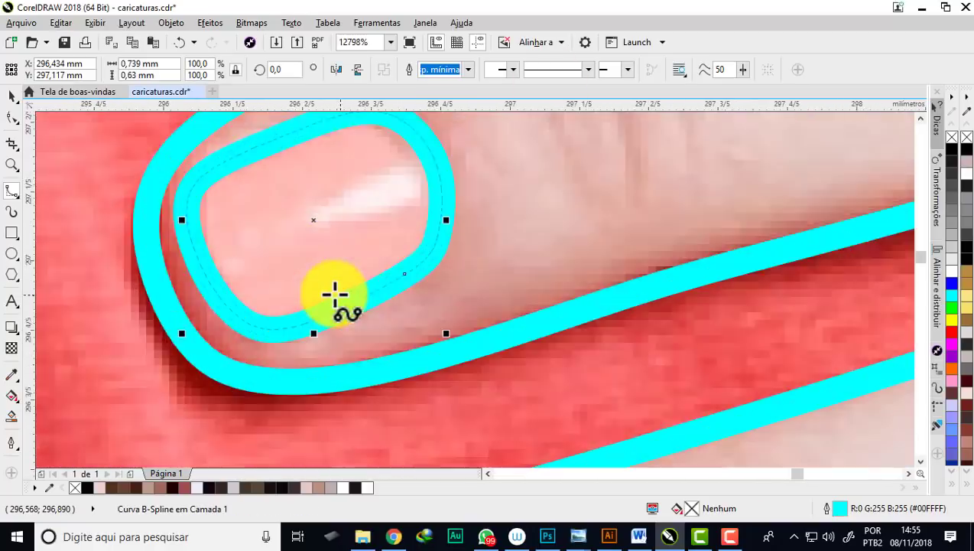
# Outline the next fingernail with a closed curve.
pyautogui.scroll(-1, 335, 293)
pyautogui.click(467, 69)
pyautogui.click(337, 337)
pyautogui.scroll(-1, 337, 337)
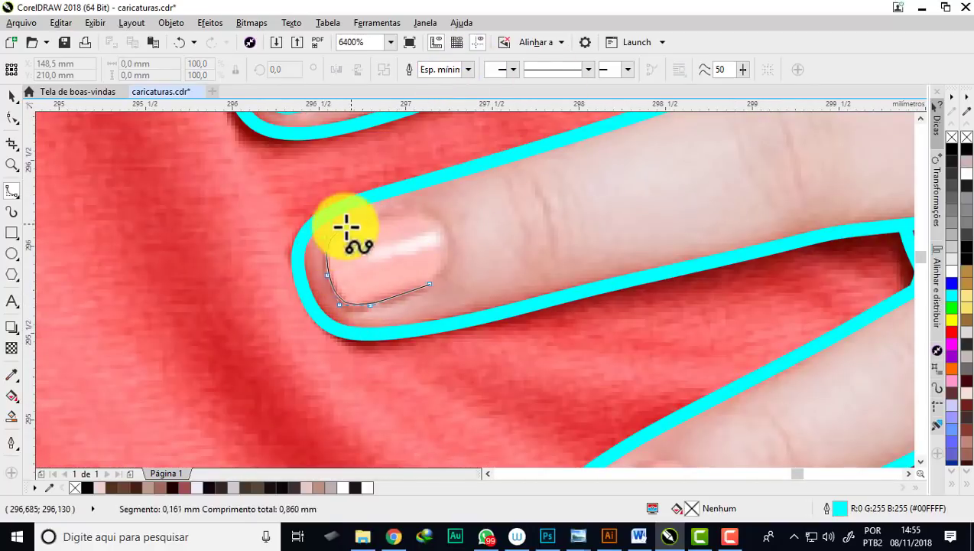
pyautogui.click(448, 277)
pyautogui.scroll(-1, 404, 250)
pyautogui.scroll(-1, 413, 232)
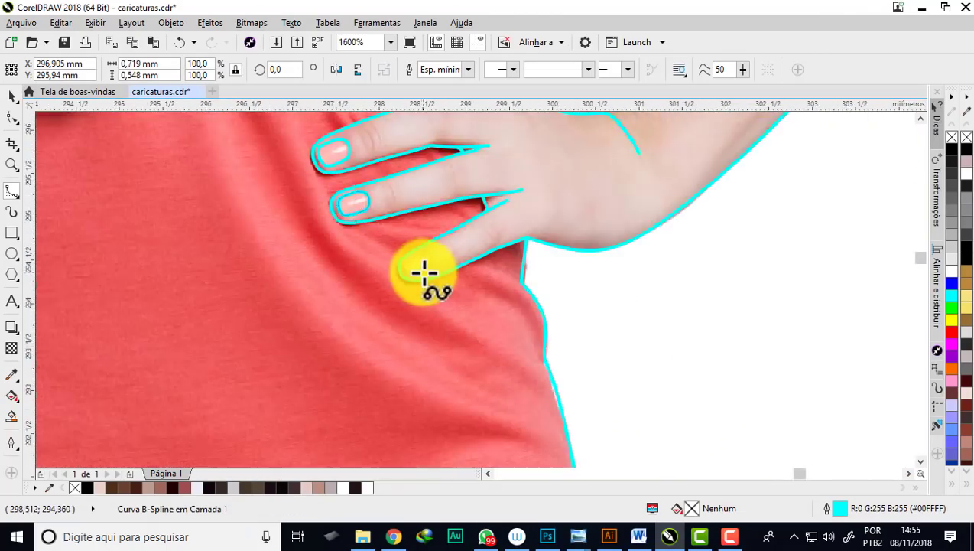
pyautogui.scroll(2, 424, 276)
# Draw a curve over another fingernail.
pyautogui.click(450, 256)
pyautogui.scroll(-2, 391, 218)
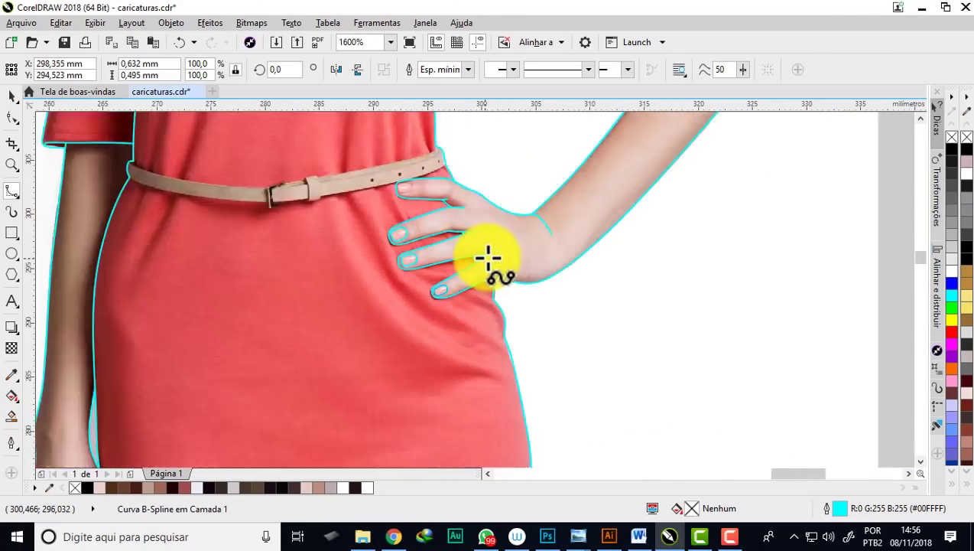
pyautogui.scroll(2, 393, 328)
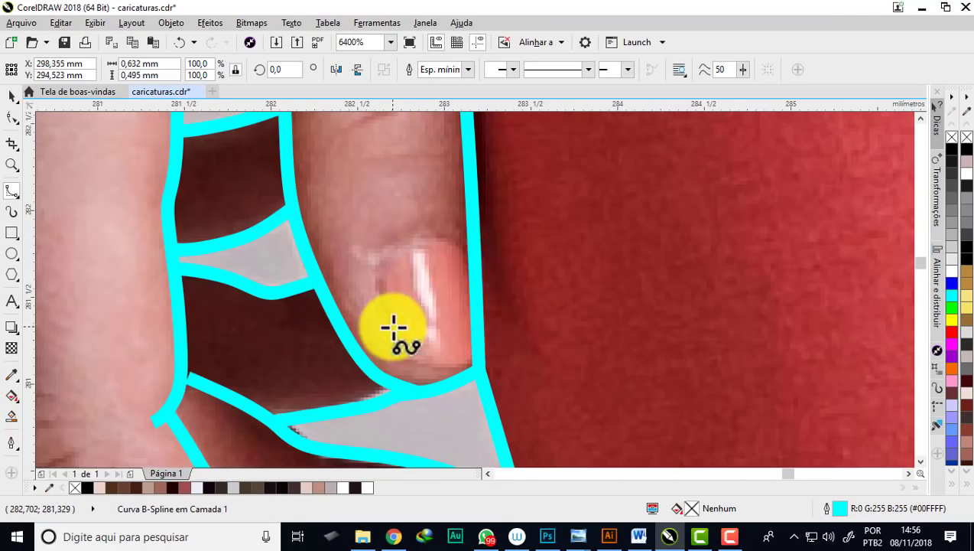
pyautogui.scroll(1, 321, 280)
pyautogui.doubleClick(478, 383)
pyautogui.scroll(-3, 407, 338)
pyautogui.scroll(3, 407, 338)
# Add three short curves on the finger, the finger gap and the hand.
pyautogui.click(457, 339)
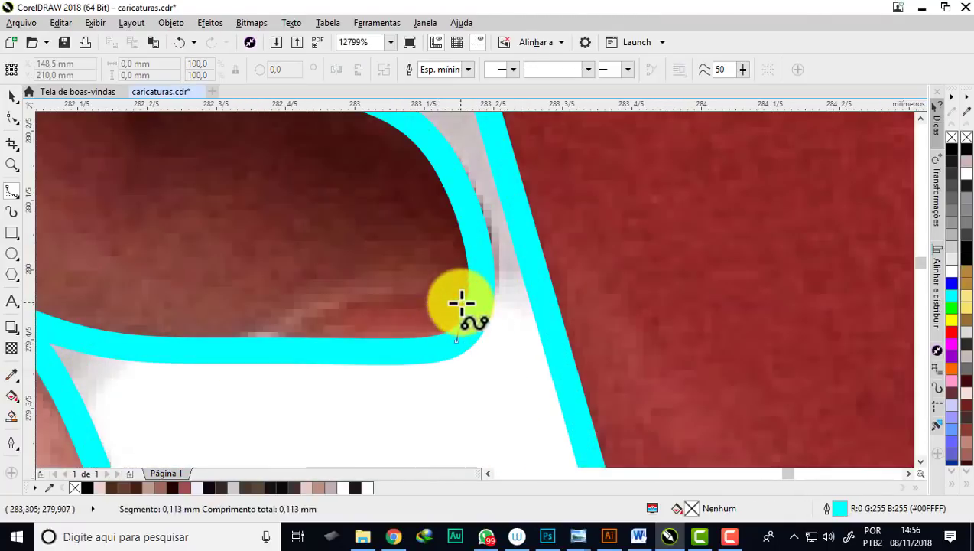
pyautogui.doubleClick(278, 349)
pyautogui.scroll(-3, 365, 322)
pyautogui.scroll(2, 369, 271)
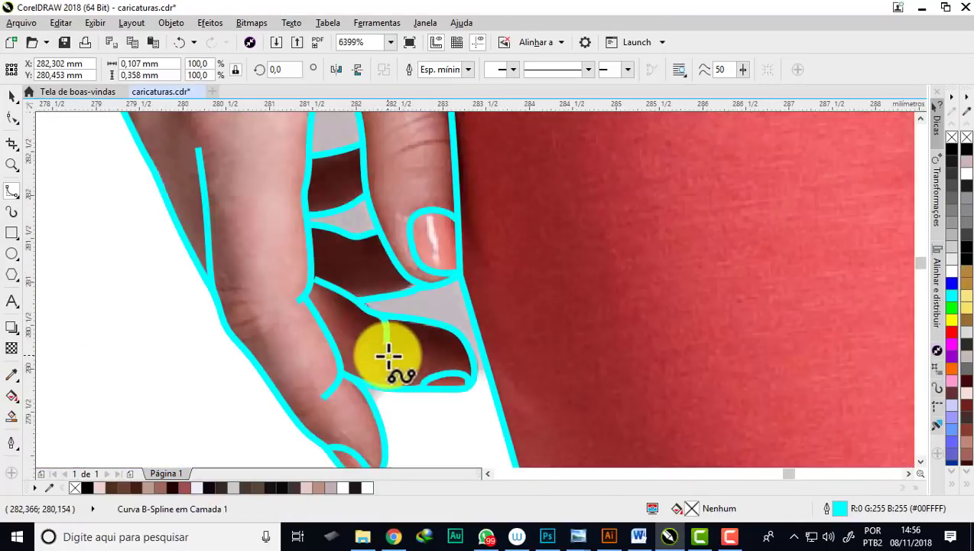
pyautogui.scroll(1, 380, 259)
pyautogui.click(338, 232)
pyautogui.doubleClick(380, 259)
pyautogui.scroll(-3, 359, 224)
pyautogui.scroll(3, 358, 224)
pyautogui.click(322, 233)
pyautogui.doubleClick(392, 322)
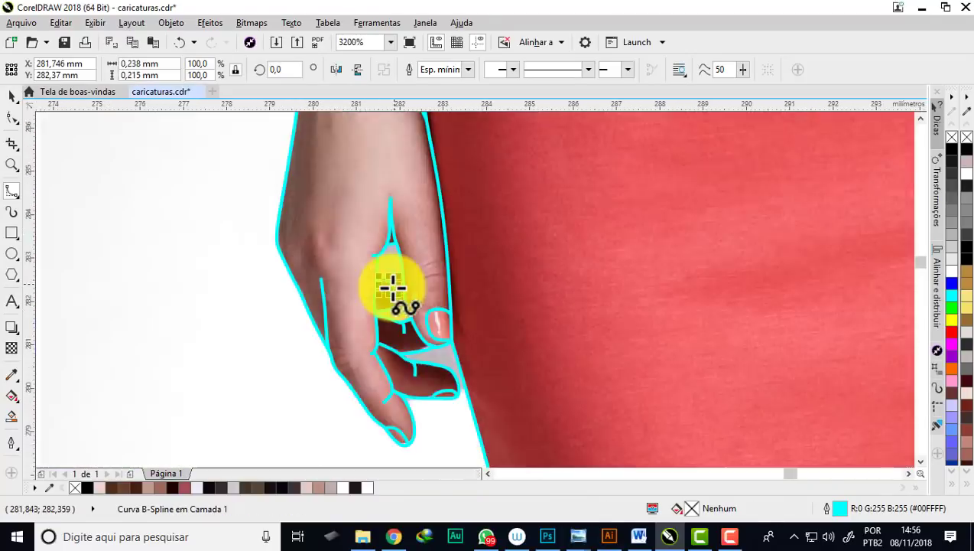
pyautogui.scroll(1, 359, 278)
pyautogui.scroll(-1, 341, 283)
# Trace a cyan curve along the red dress hem across the thighs.
pyautogui.scroll(-2, 102, 135)
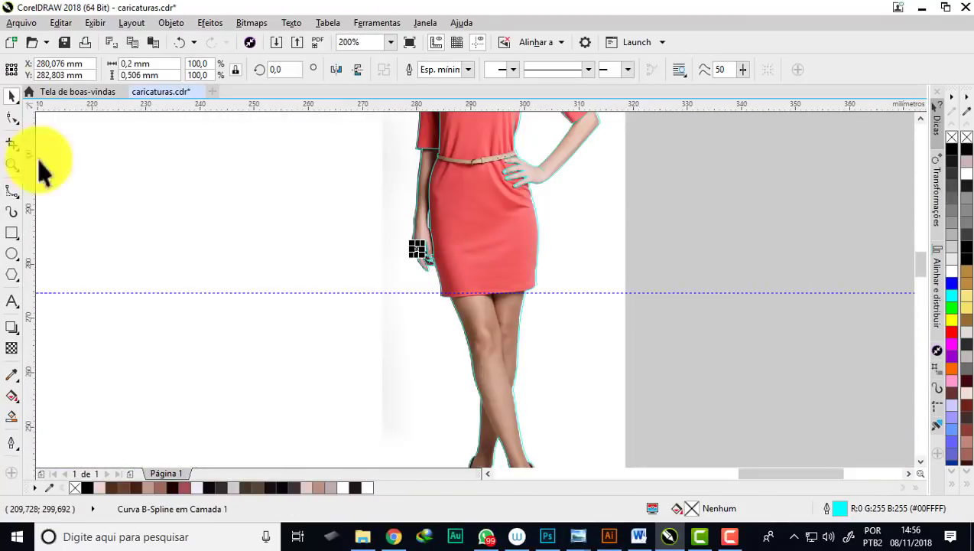
pyautogui.scroll(2, 318, 272)
pyautogui.scroll(1, 260, 271)
pyautogui.click(866, 229)
pyautogui.click(803, 235)
pyautogui.click(635, 250)
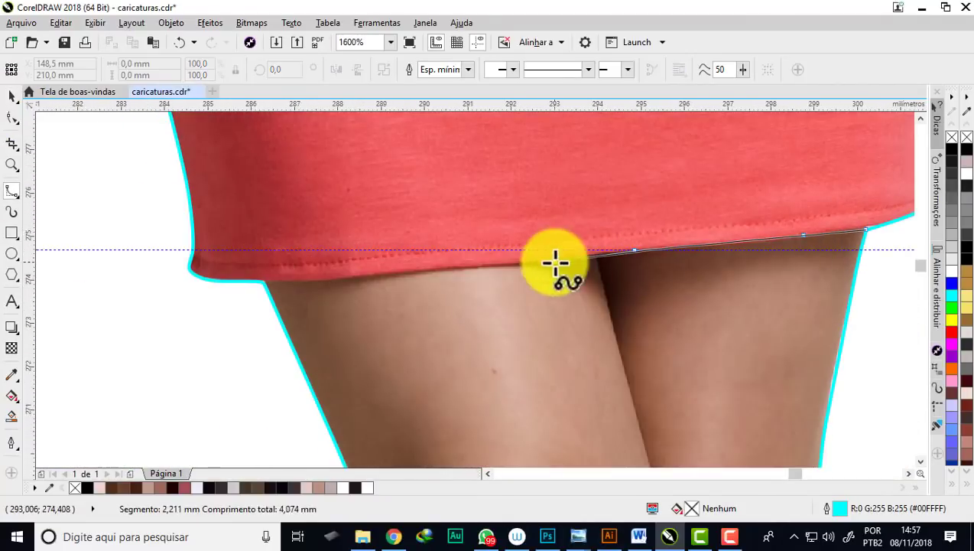
pyautogui.doubleClick(275, 283)
# Draw a curve from the hem down the gap dividing the two thighs.
pyautogui.scroll(2, 255, 283)
pyautogui.scroll(-1, 565, 211)
pyautogui.scroll(-1, 484, 216)
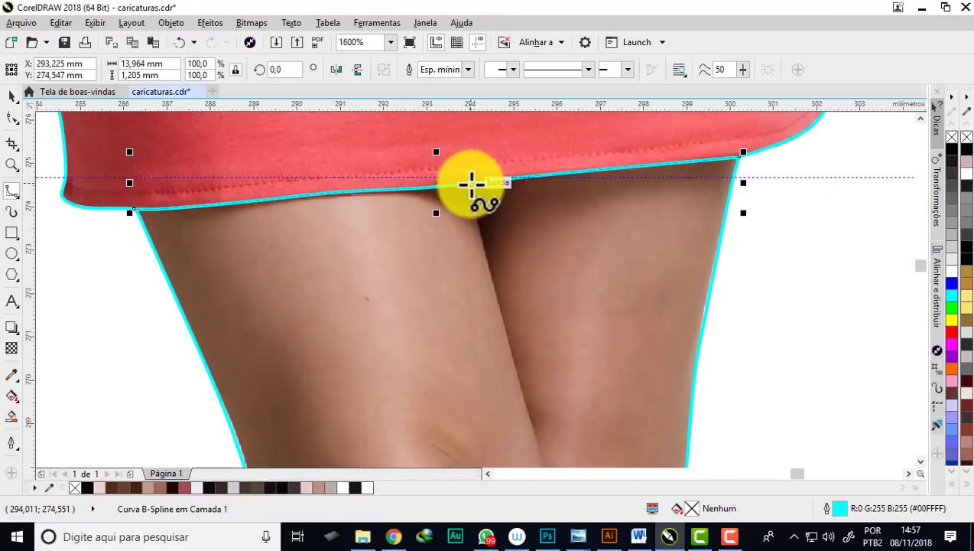
pyautogui.click(472, 182)
pyautogui.click(535, 442)
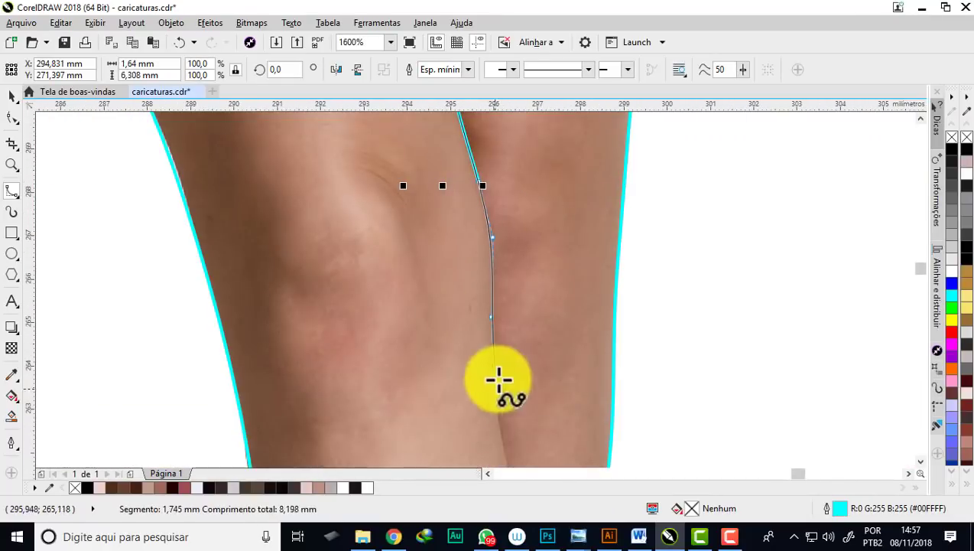
pyautogui.click(507, 333)
pyautogui.click(532, 416)
pyautogui.click(547, 303)
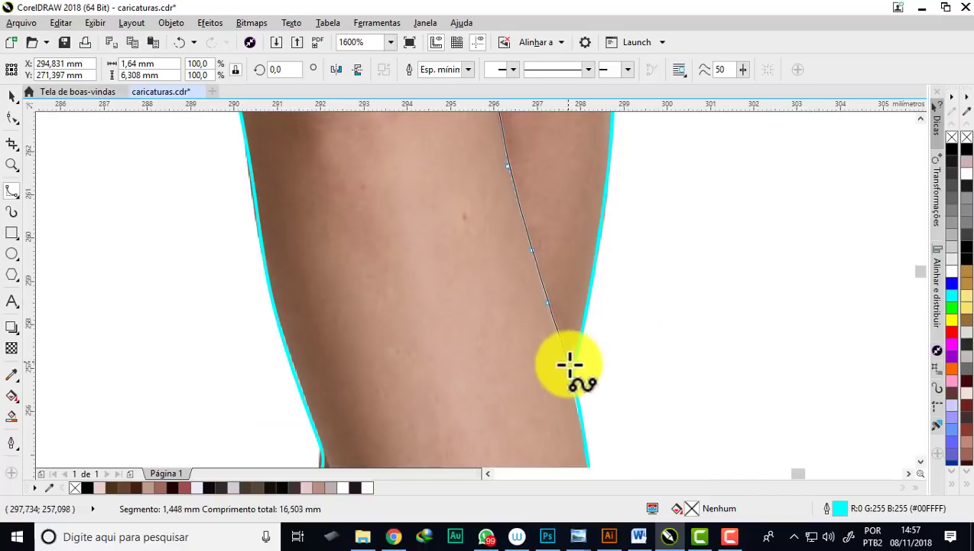
pyautogui.doubleClick(570, 366)
pyautogui.scroll(-4, 461, 276)
pyautogui.scroll(3, 498, 291)
pyautogui.scroll(-3, 456, 277)
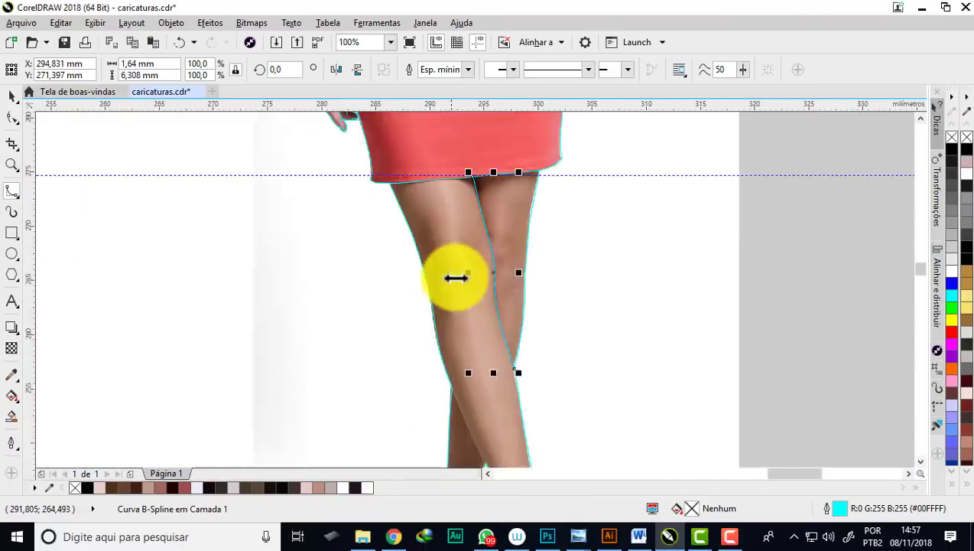
pyautogui.scroll(2, 341, 256)
pyautogui.scroll(1, 409, 337)
pyautogui.scroll(2, 381, 344)
# Trace the front shoe's bottom edge as a closed loop, plus a curve across the sole.
pyautogui.scroll(1, 507, 369)
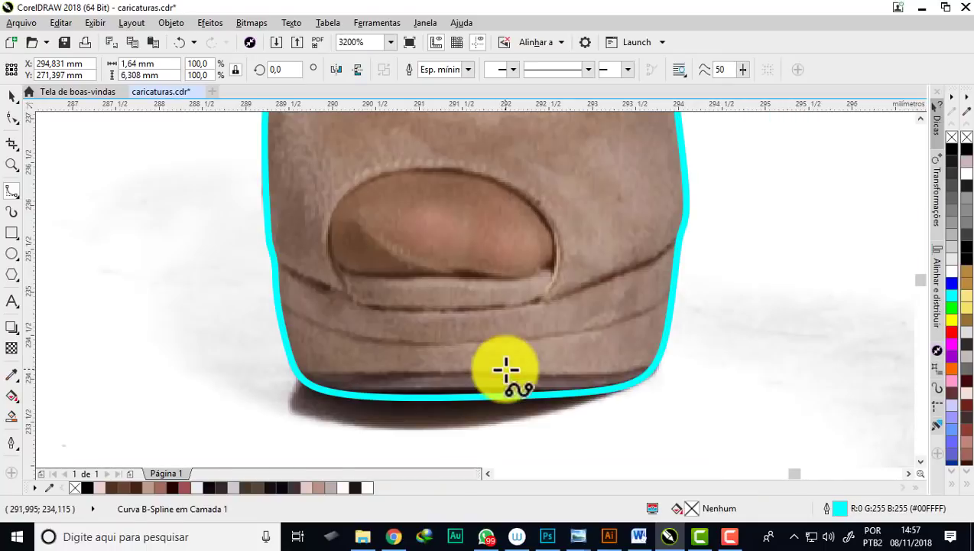
pyautogui.click(650, 370)
pyautogui.click(294, 370)
pyautogui.doubleClick(570, 417)
pyautogui.click(669, 304)
pyautogui.click(583, 333)
pyautogui.click(457, 344)
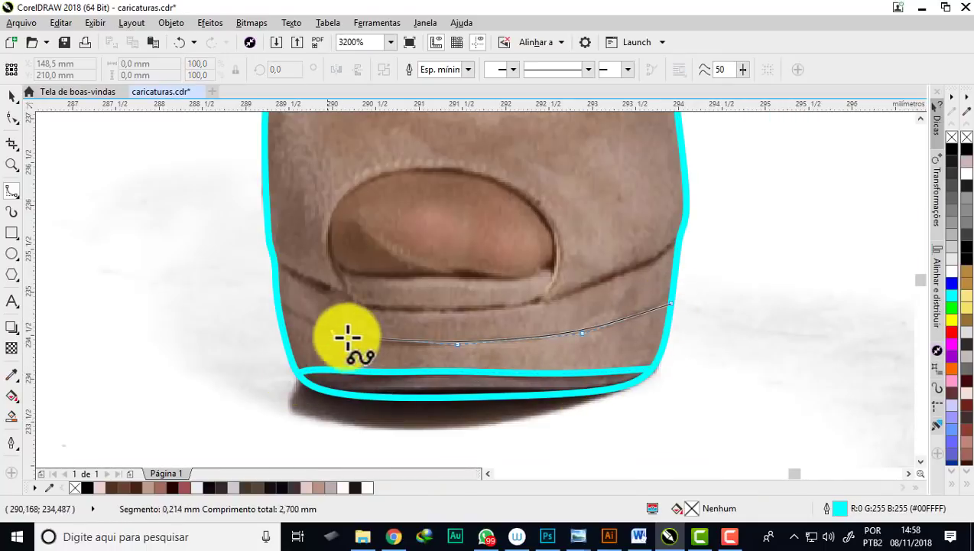
pyautogui.doubleClick(281, 309)
# Add cyan curves for the next sole band, the short band and the toe opening.
pyautogui.click(678, 240)
pyautogui.click(649, 262)
pyautogui.click(595, 283)
pyautogui.doubleClick(277, 264)
pyautogui.click(554, 267)
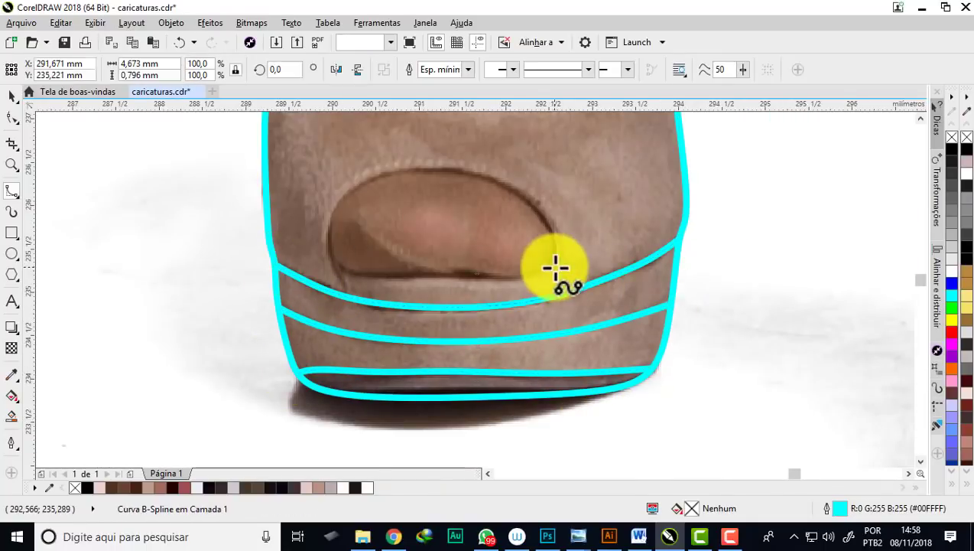
pyautogui.doubleClick(337, 268)
pyautogui.click(545, 289)
pyautogui.click(557, 233)
pyautogui.click(520, 189)
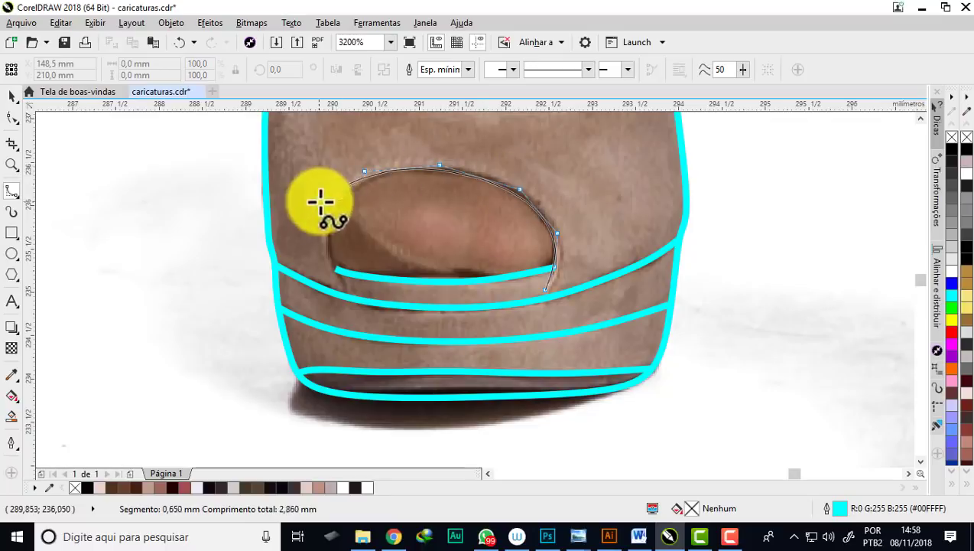
pyautogui.doubleClick(345, 288)
# Trace the shoe's inner rim around the heel and up the leg's left edge.
pyautogui.scroll(1, 592, 260)
pyautogui.scroll(-2, 415, 370)
pyautogui.scroll(3, 400, 207)
pyautogui.click(400, 205)
pyautogui.click(401, 277)
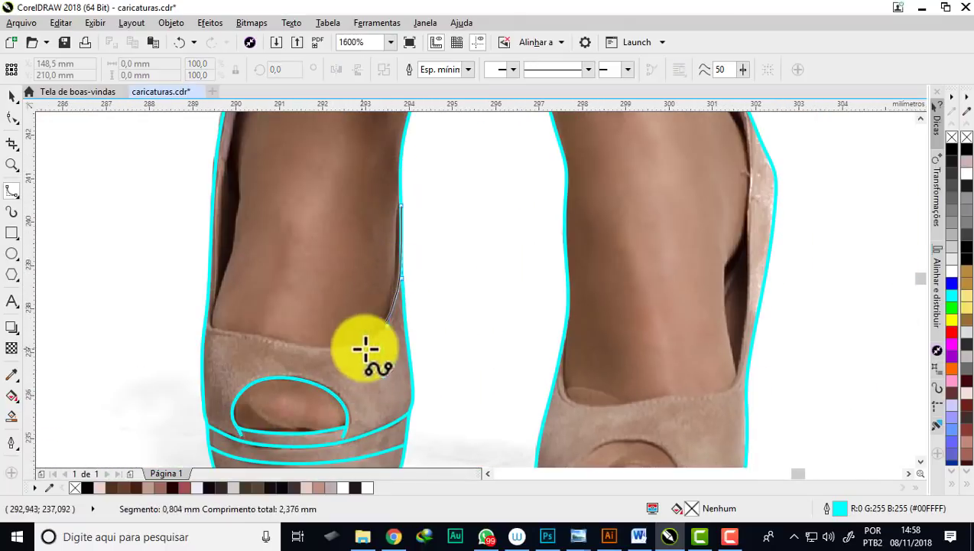
pyautogui.click(359, 349)
pyautogui.click(297, 349)
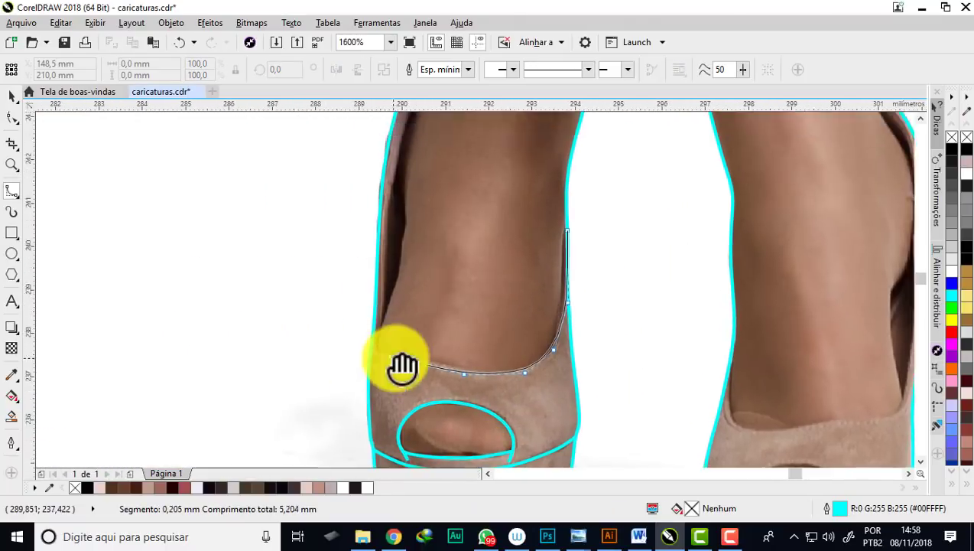
pyautogui.scroll(2, 342, 363)
pyautogui.click(340, 326)
pyautogui.scroll(-1, 350, 188)
pyautogui.scroll(-2, 350, 187)
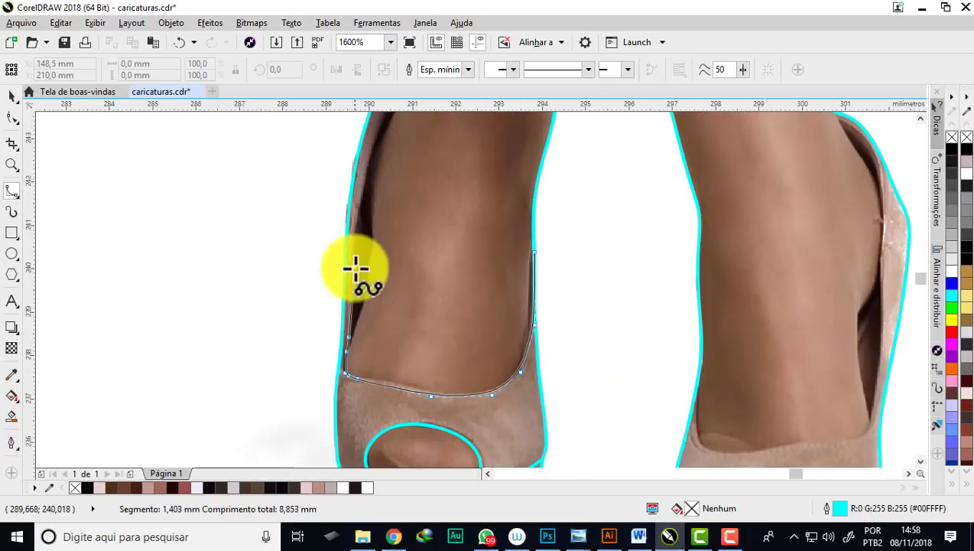
pyautogui.click(336, 249)
pyautogui.scroll(2, 374, 146)
pyautogui.click(374, 192)
pyautogui.scroll(-2, 374, 192)
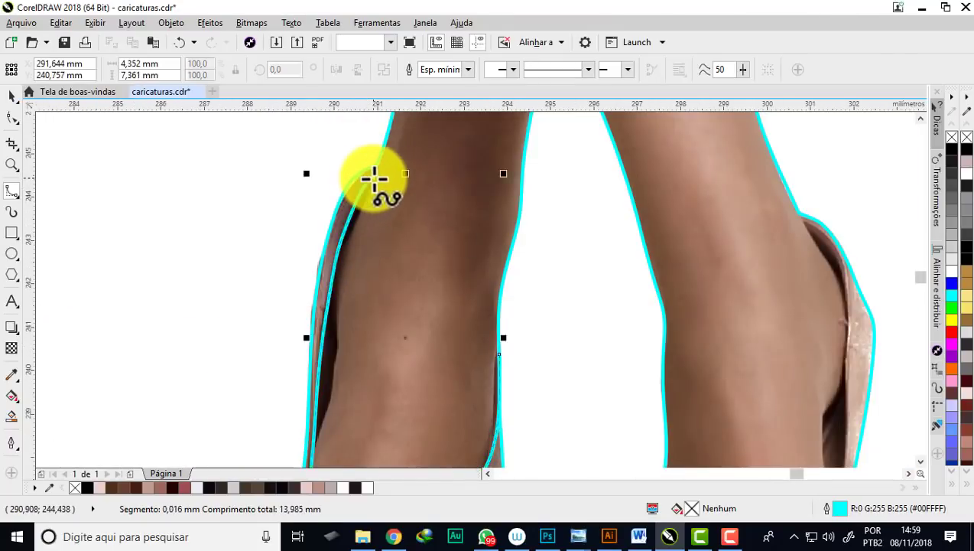
pyautogui.scroll(1, 374, 179)
# Draw two cyan curves down the lower leg's edges from near the knee to the shoe.
pyautogui.click(364, 181)
pyautogui.click(339, 256)
pyautogui.scroll(-1, 290, 353)
pyautogui.scroll(1, 292, 265)
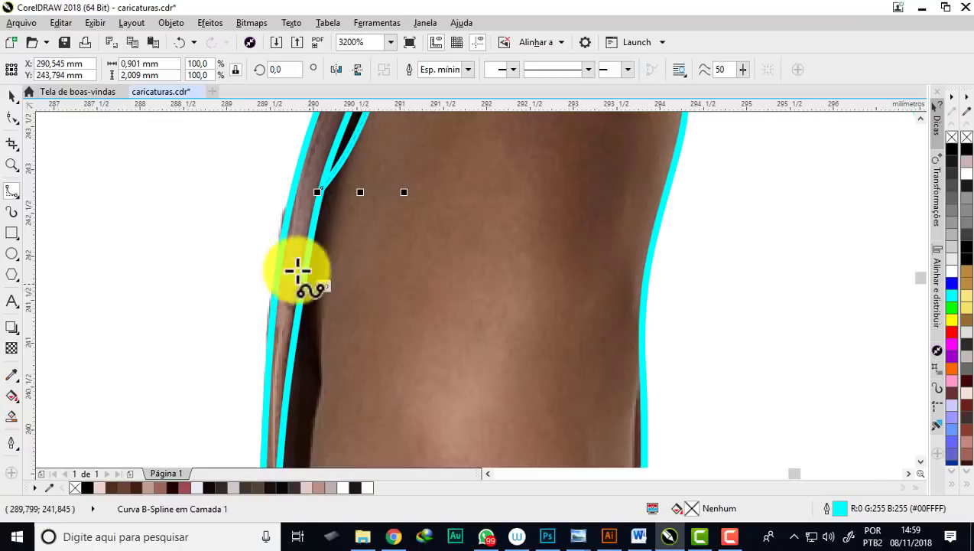
pyautogui.click(297, 314)
pyautogui.click(312, 336)
pyautogui.click(320, 359)
pyautogui.scroll(-1, 306, 382)
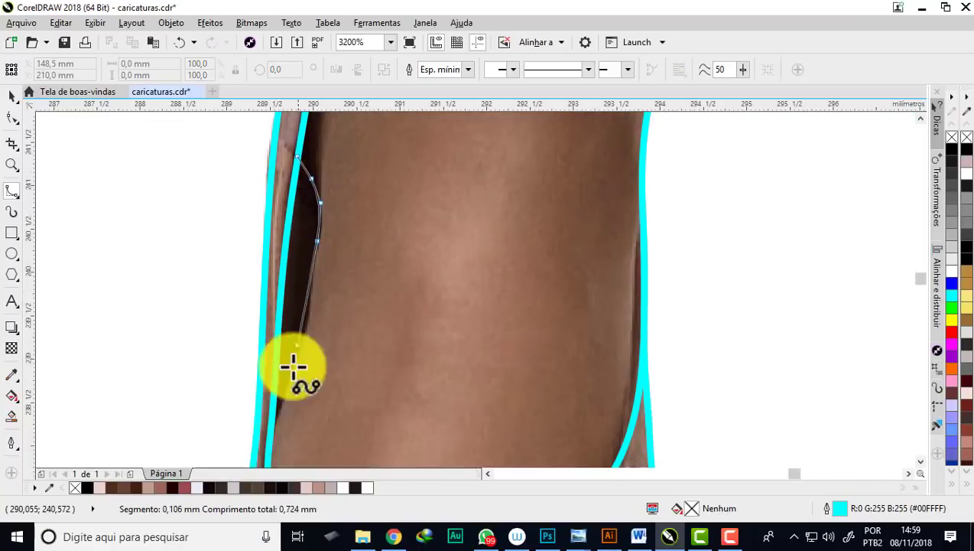
pyautogui.doubleClick(277, 435)
pyautogui.scroll(-1, 342, 284)
pyautogui.scroll(1, 342, 284)
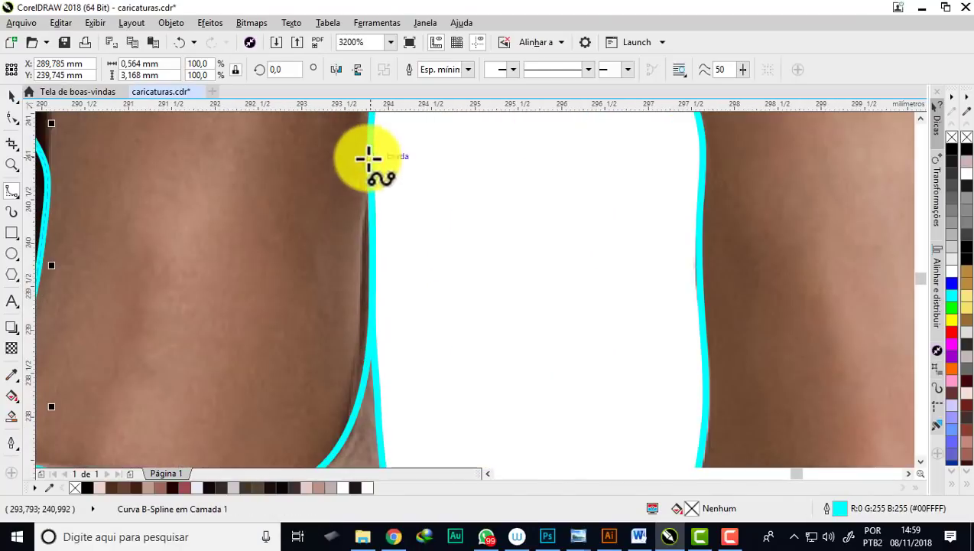
pyautogui.click(370, 159)
pyautogui.click(361, 221)
pyautogui.click(360, 269)
pyautogui.doubleClick(348, 431)
# Draw a short cyan curve along the second shoe's inner leg edge.
pyautogui.scroll(-3, 297, 274)
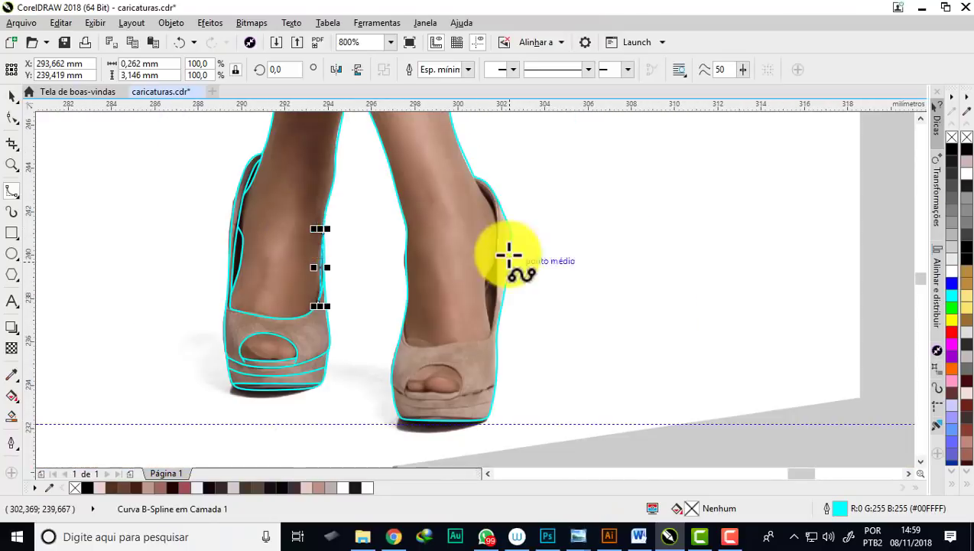
pyautogui.scroll(2, 507, 256)
pyautogui.scroll(1, 420, 207)
pyautogui.click(394, 207)
pyautogui.click(412, 232)
pyautogui.doubleClick(483, 344)
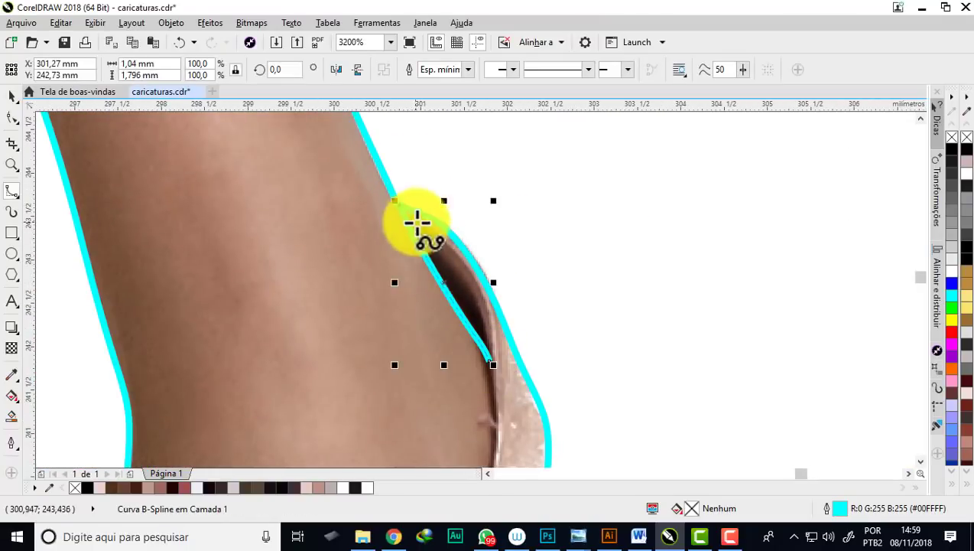
# Trace a second curve down the shoe's inner edge to the heel.
pyautogui.click(417, 220)
pyautogui.scroll(-1, 493, 344)
pyautogui.click(495, 359)
pyautogui.scroll(-1, 494, 357)
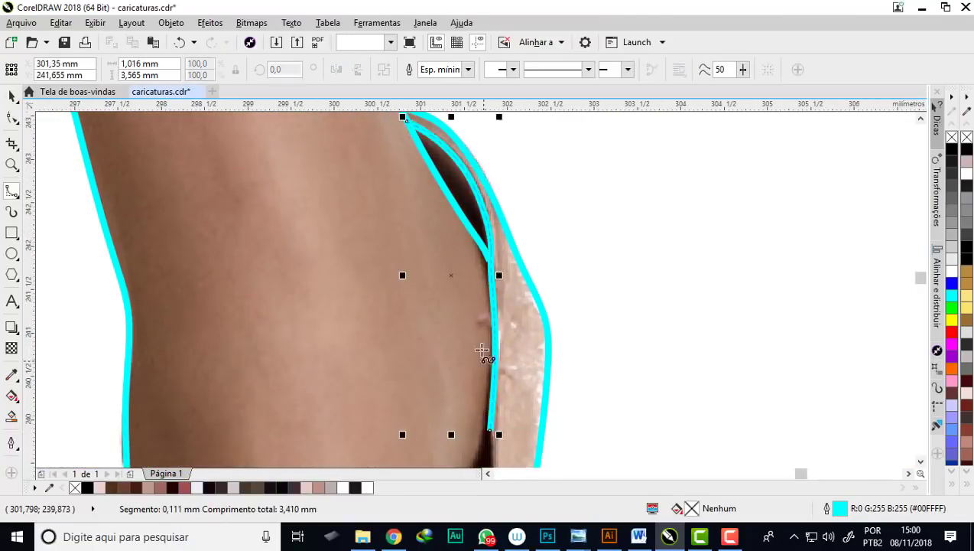
pyautogui.scroll(-1, 481, 350)
pyautogui.moveTo(476, 442); pyautogui.dragTo(564, 287)
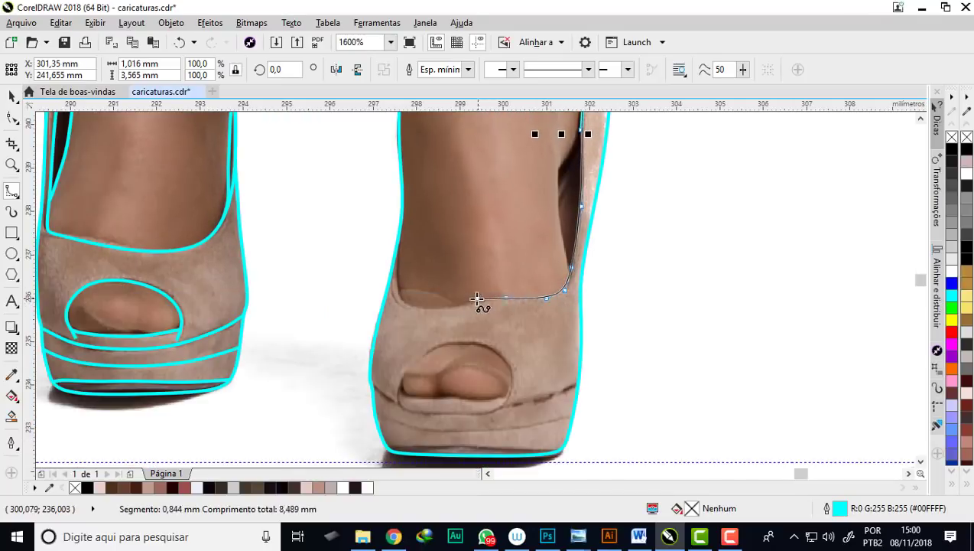
pyautogui.scroll(1, 519, 263)
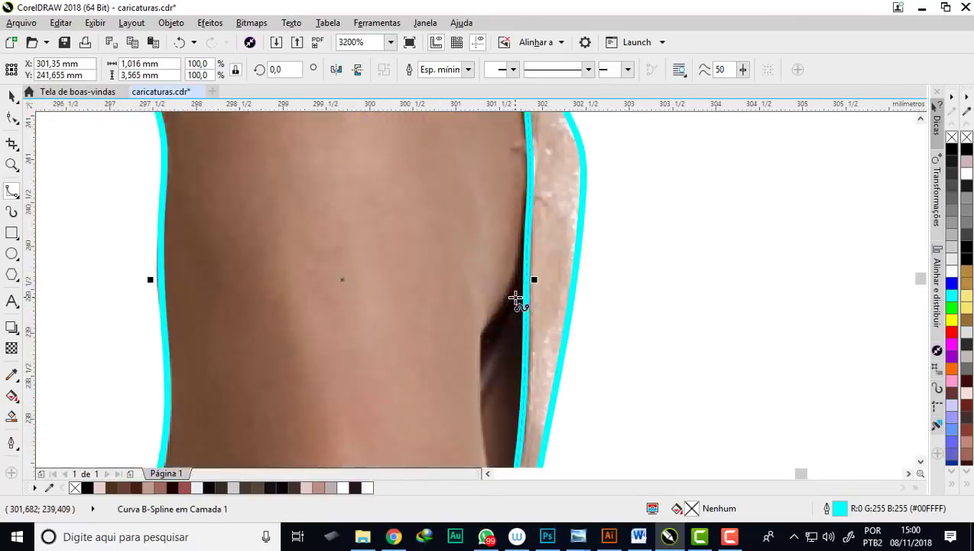
pyautogui.scroll(1, 518, 293)
pyautogui.scroll(-3, 459, 321)
pyautogui.scroll(2, 453, 396)
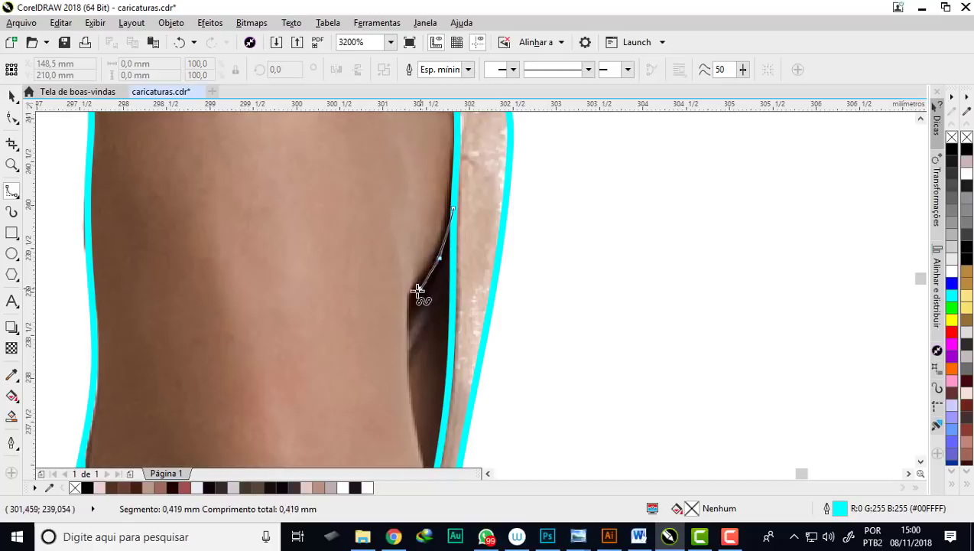
pyautogui.click(408, 344)
pyautogui.scroll(-1, 409, 344)
pyautogui.click(410, 344)
pyautogui.scroll(-2, 417, 343)
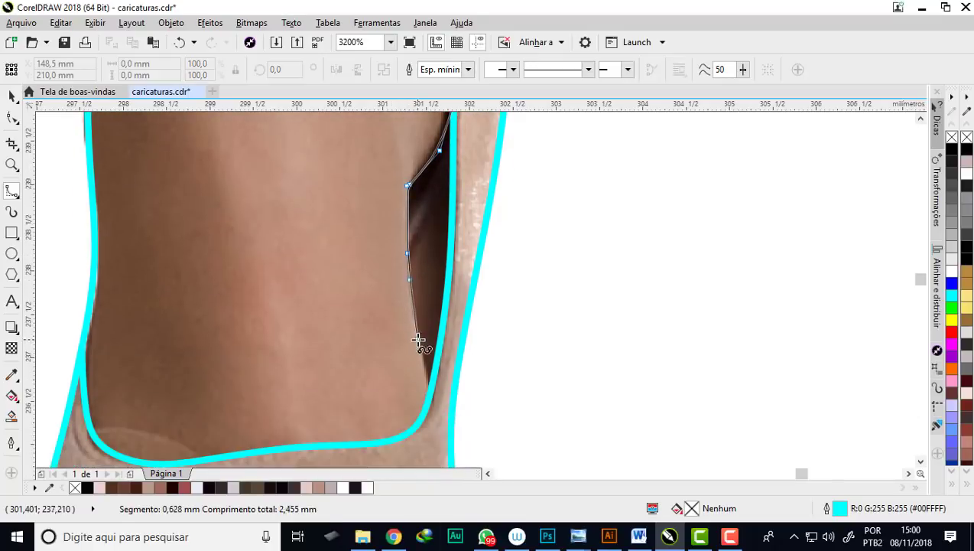
pyautogui.doubleClick(428, 399)
pyautogui.scroll(1, 467, 374)
pyautogui.scroll(-2, 467, 374)
pyautogui.scroll(-2, 411, 331)
pyautogui.scroll(1, 367, 407)
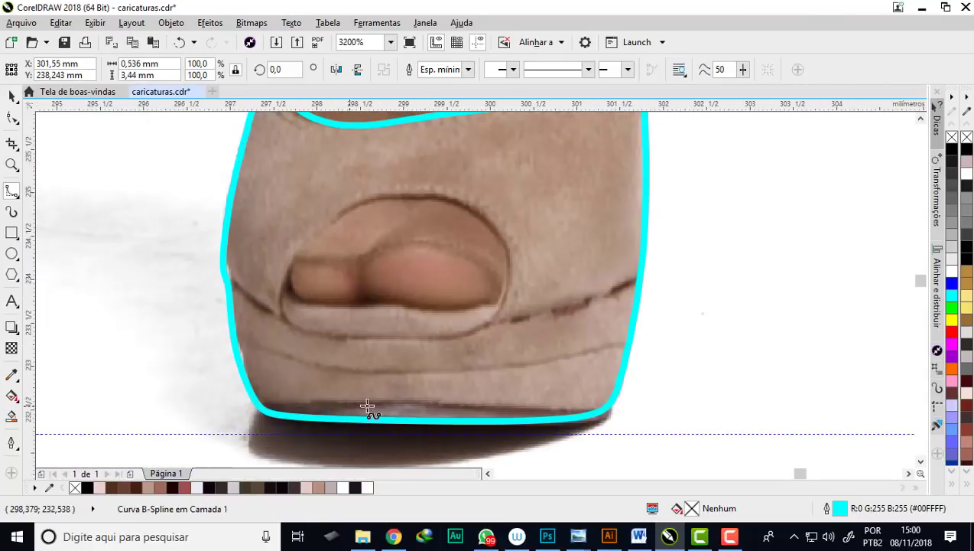
# Add curves across the second shoe's two sole bands, the band under the toe, and the toe opening.
pyautogui.click(627, 344)
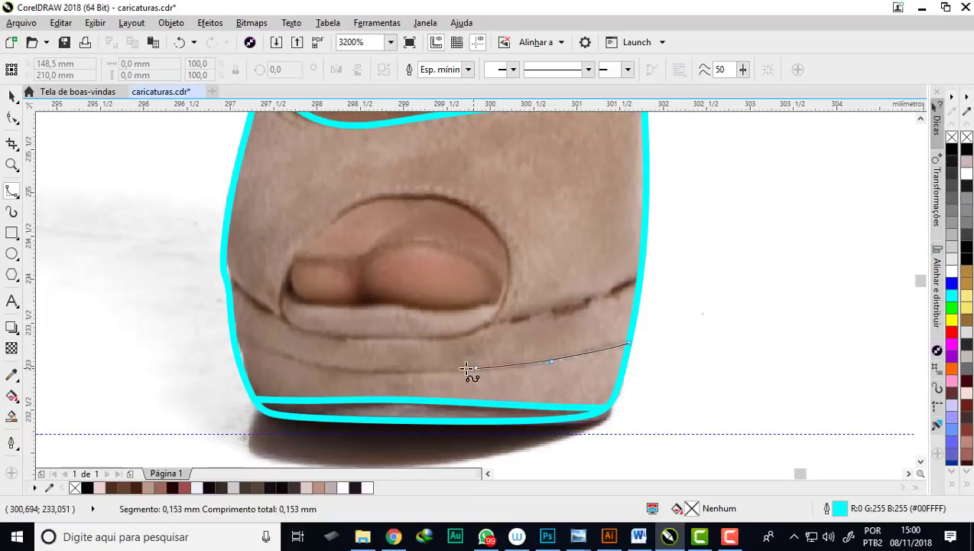
pyautogui.doubleClick(242, 346)
pyautogui.click(639, 279)
pyautogui.click(584, 304)
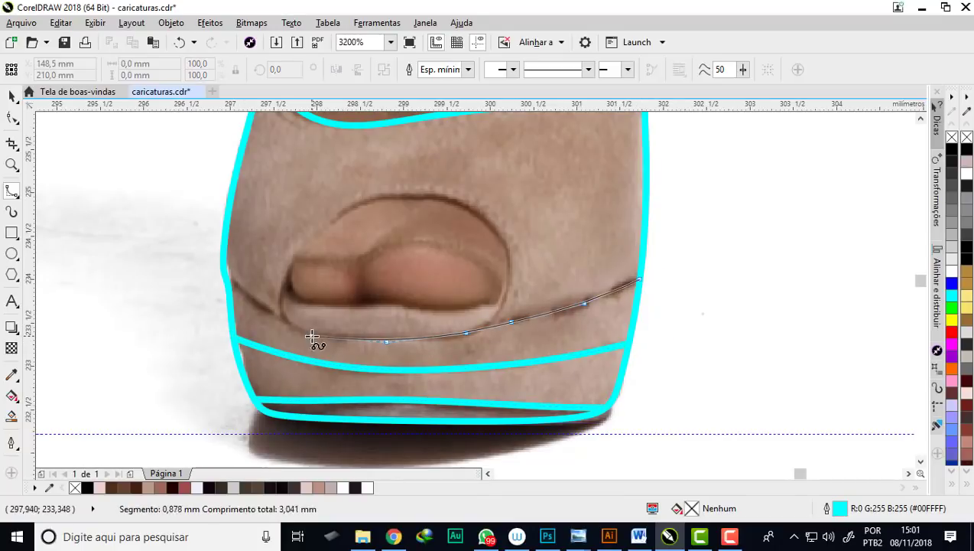
pyautogui.doubleClick(227, 280)
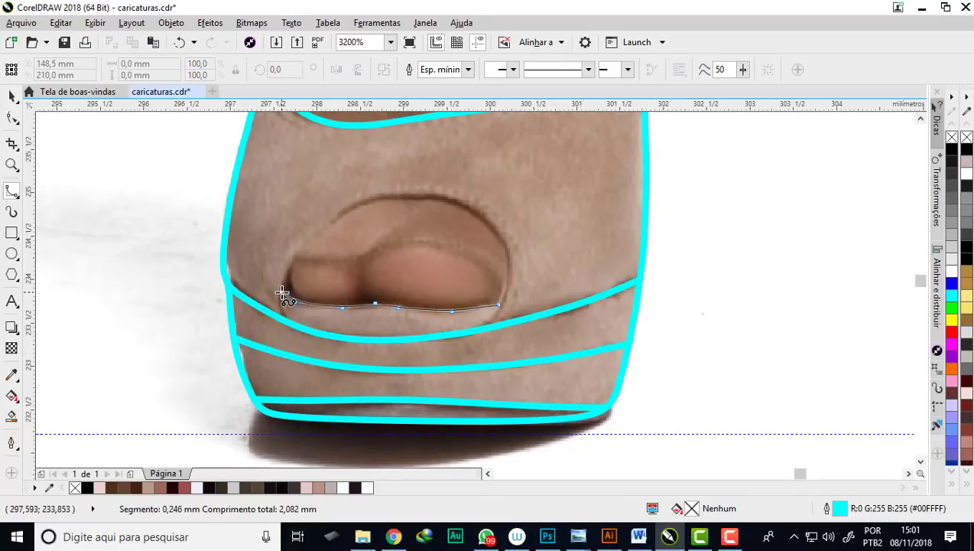
pyautogui.doubleClick(282, 294)
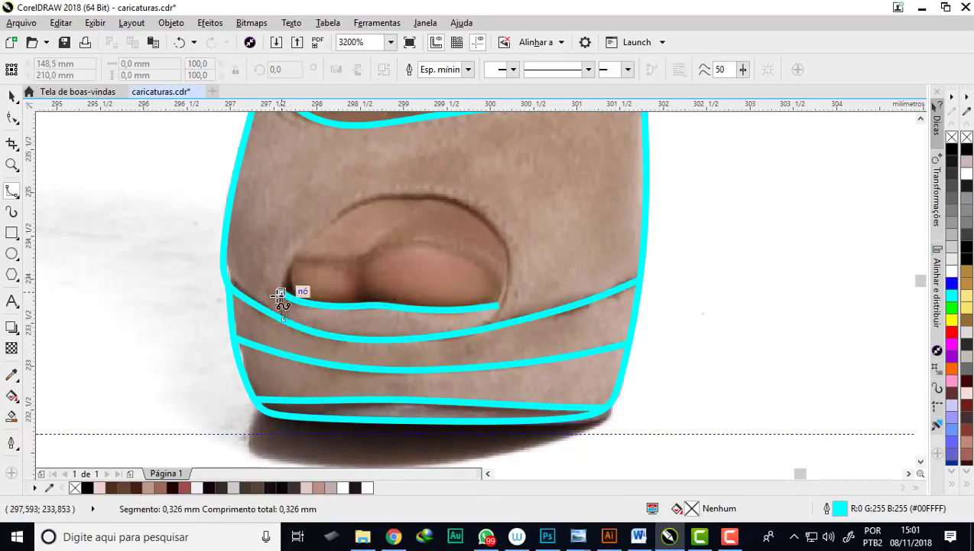
pyautogui.doubleClick(498, 316)
pyautogui.scroll(-2, 509, 291)
pyautogui.scroll(-2, 497, 230)
pyautogui.scroll(3, 482, 218)
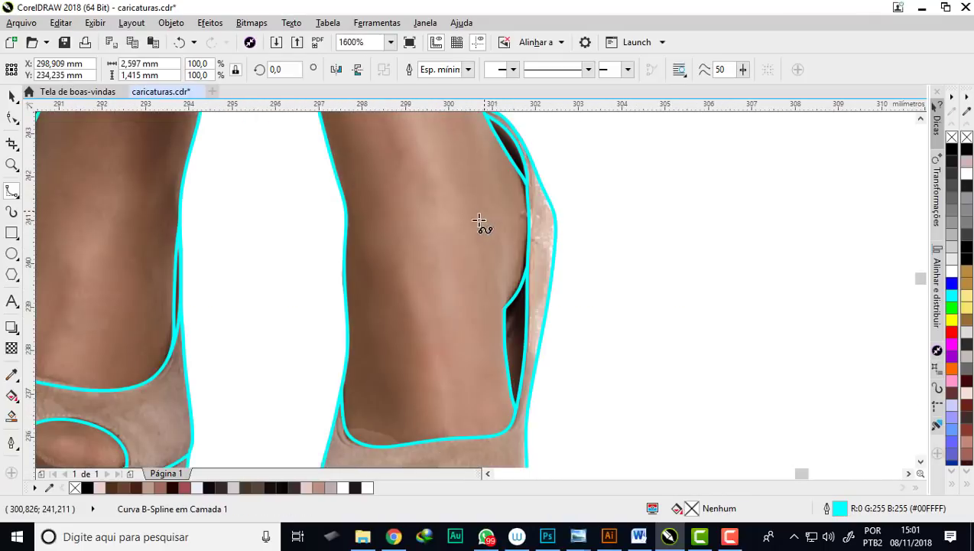
pyautogui.scroll(-1, 479, 221)
pyautogui.scroll(-1, 430, 269)
# Place the last point on the inner leg-edge curve and finish it.
pyautogui.click(388, 211)
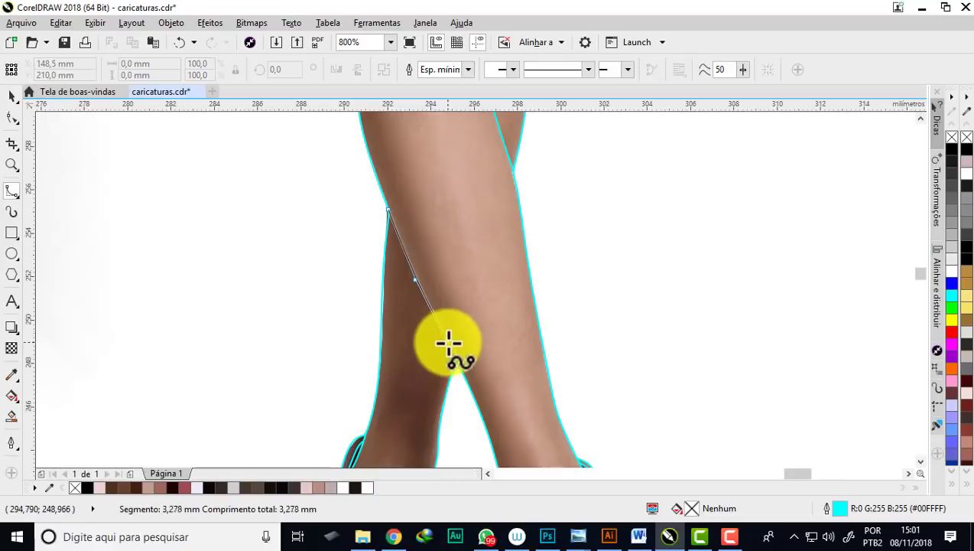
pyautogui.doubleClick(458, 366)
pyautogui.scroll(2, 428, 283)
pyautogui.press('F10')
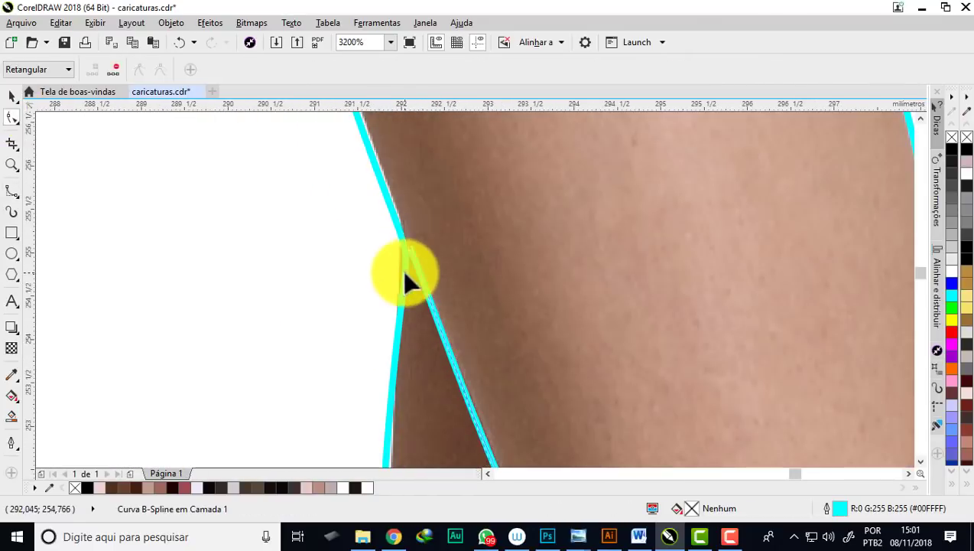
pyautogui.scroll(-1, 413, 260)
pyautogui.scroll(-1, 370, 246)
pyautogui.scroll(-1, 409, 235)
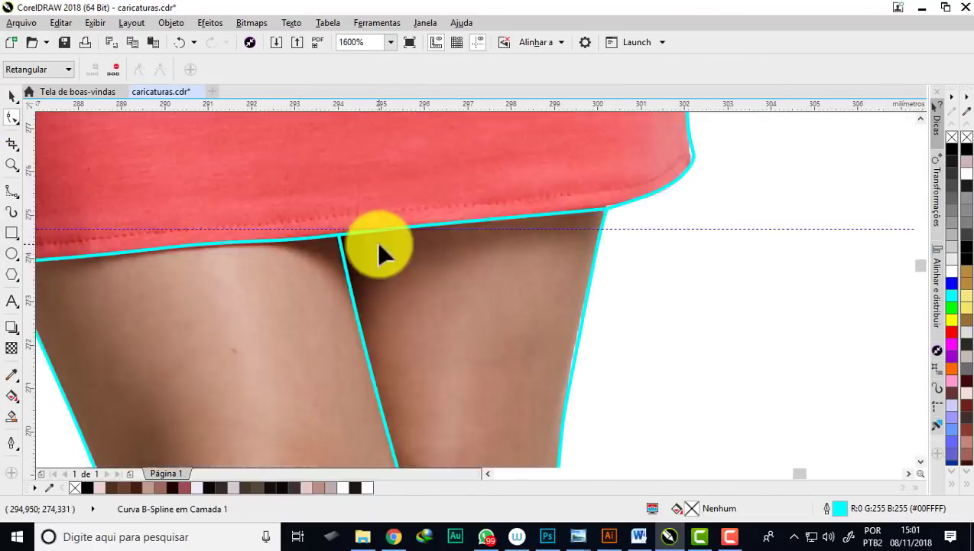
# Trace a B-Spline curve along the red dress's lower hem above the left thigh.
pyautogui.click(29, 201)
pyautogui.click(61, 253)
pyautogui.click(605, 265)
pyautogui.click(578, 281)
pyautogui.click(509, 292)
pyautogui.click(413, 303)
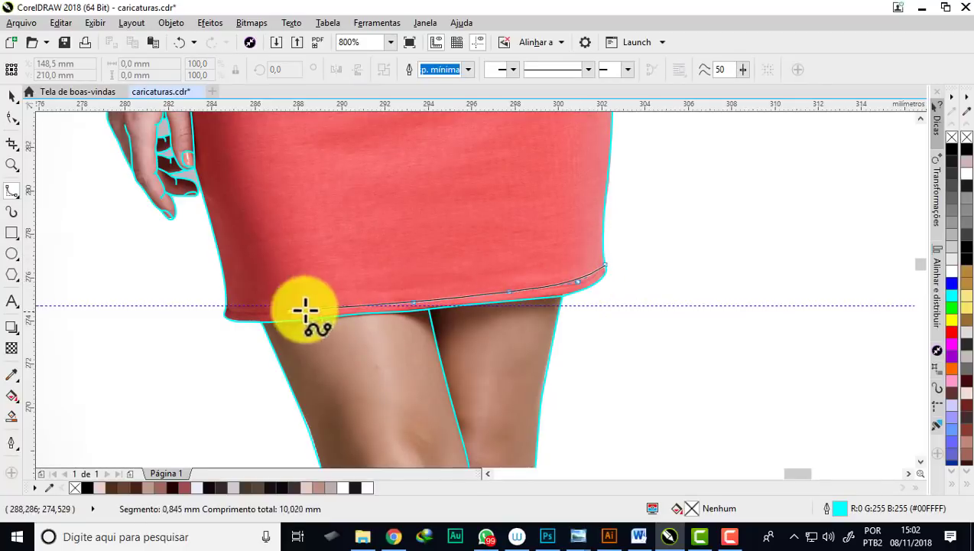
pyautogui.scroll(1, 319, 341)
pyautogui.doubleClick(232, 327)
pyautogui.scroll(1, 217, 298)
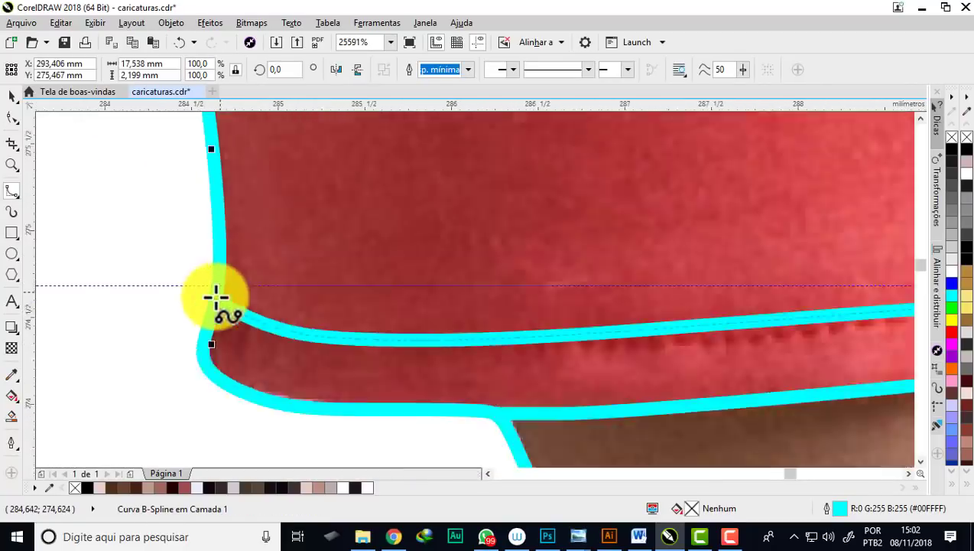
pyautogui.scroll(-3, 331, 207)
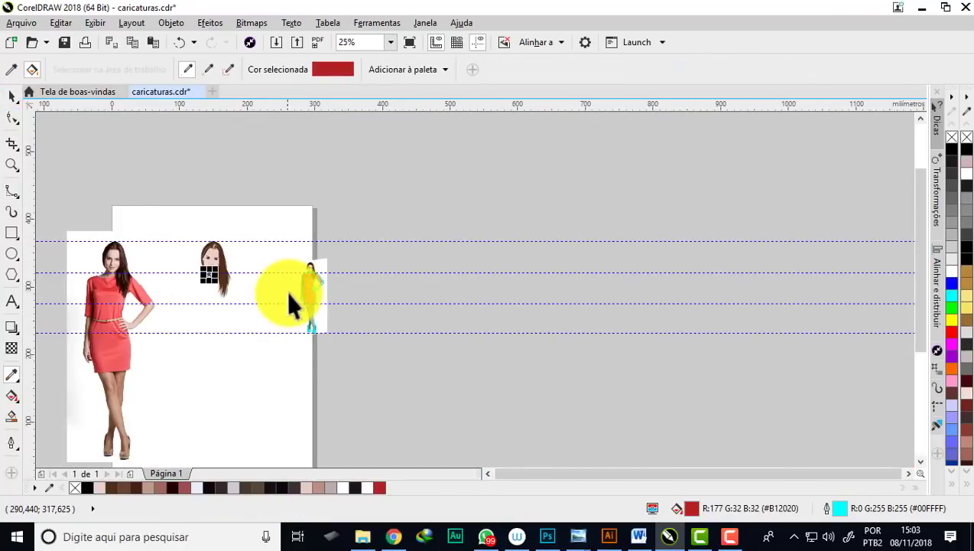
# Switch to the Pick tool and select all 63 cyan curves with Ctrl+A, zooming toward the hand.
pyautogui.press('space')
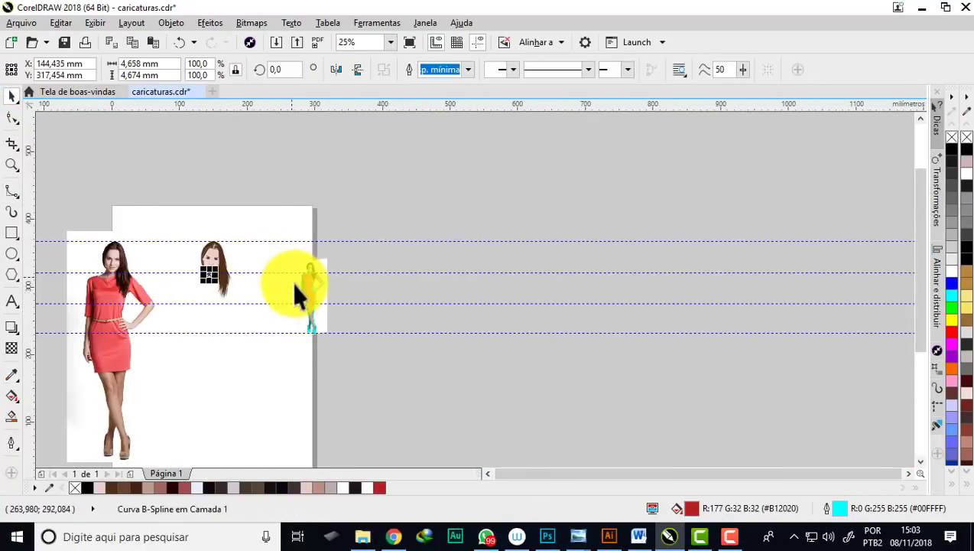
pyautogui.scroll(2, 291, 284)
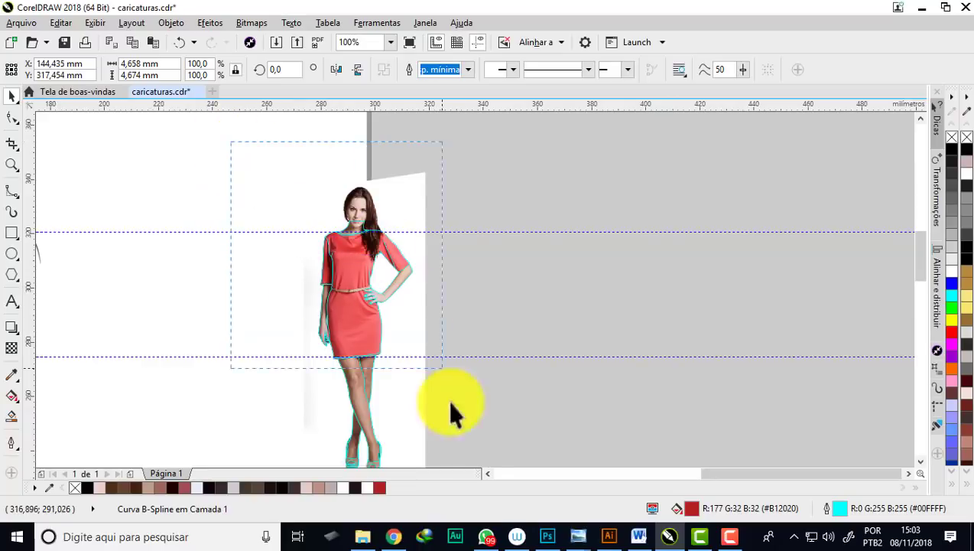
pyautogui.scroll(-2, 451, 413)
pyautogui.hotkey('ctrl', 'a')
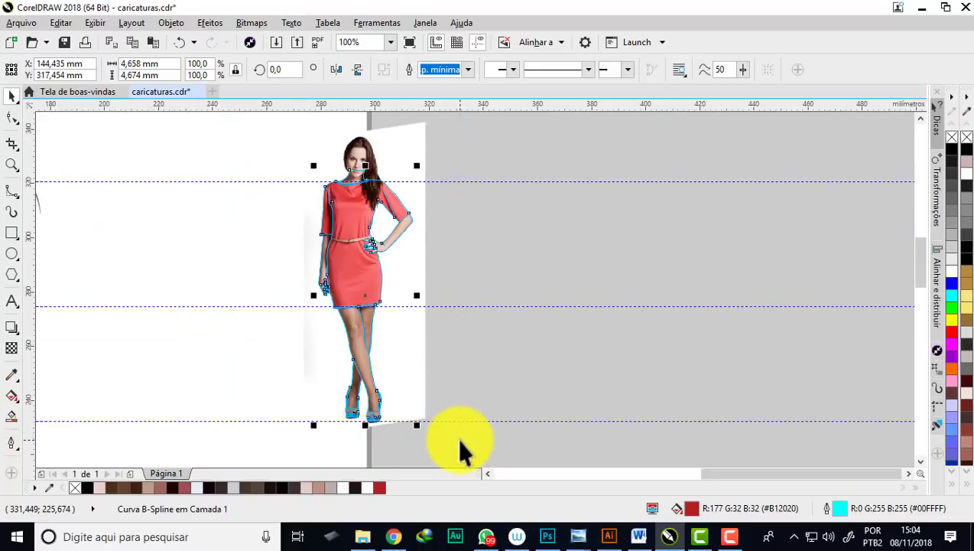
pyautogui.scroll(2, 332, 217)
pyautogui.scroll(1, 339, 223)
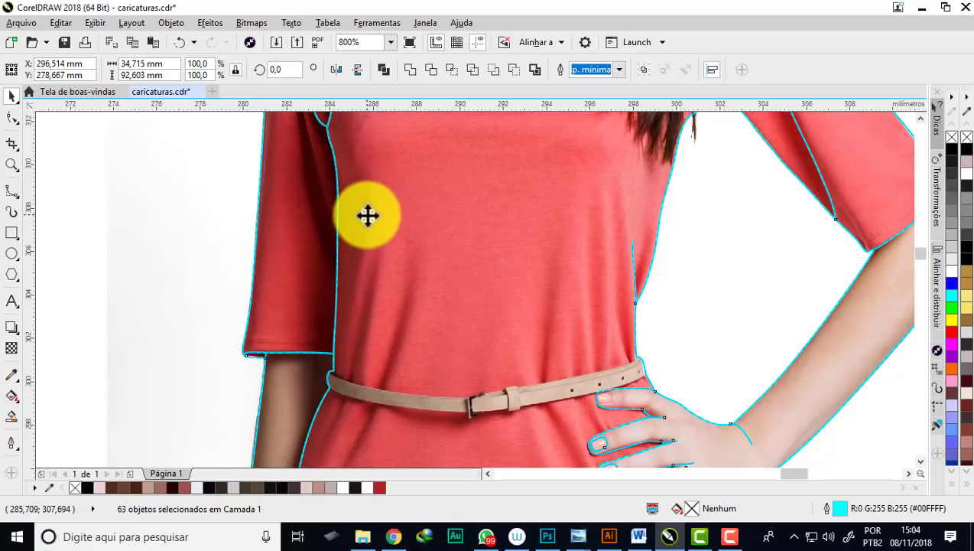
pyautogui.scroll(-1, 367, 216)
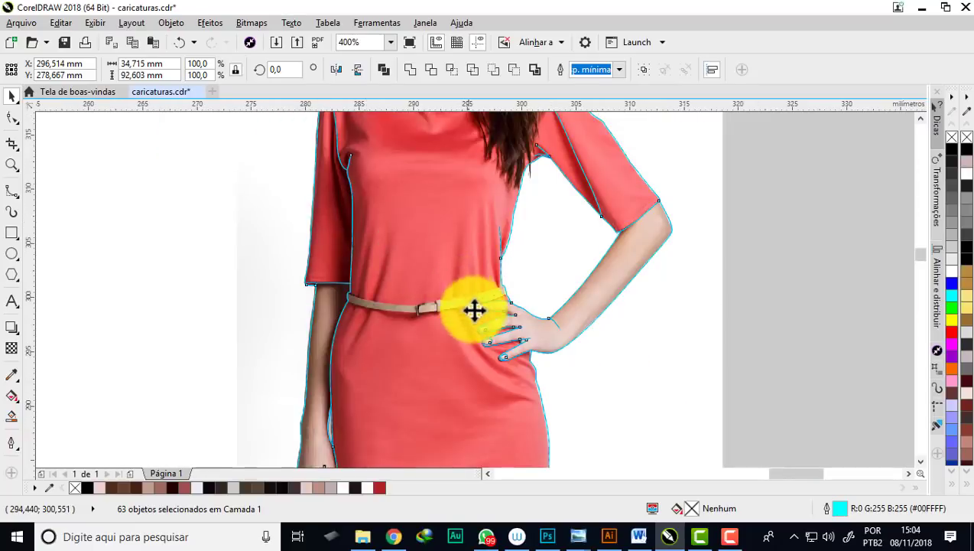
pyautogui.scroll(1, 495, 329)
pyautogui.scroll(1, 559, 379)
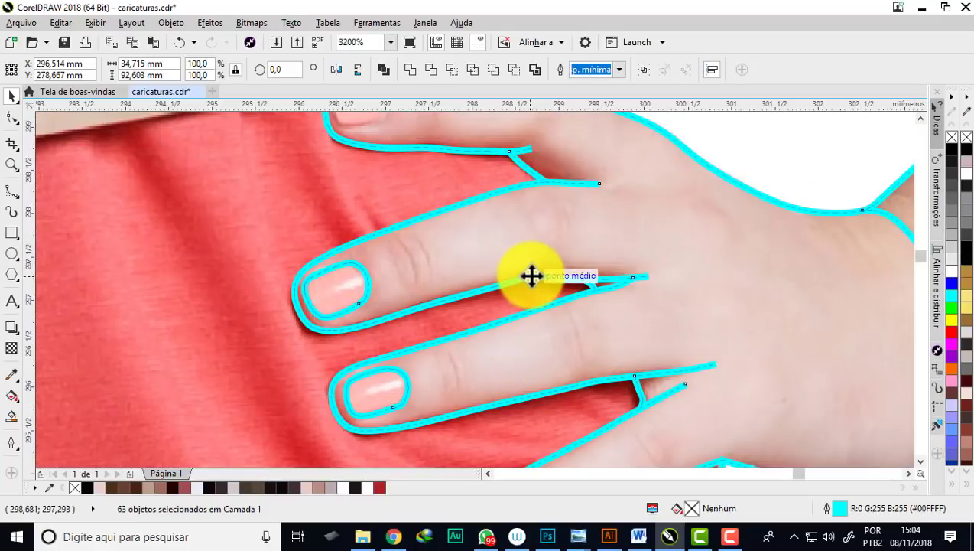
pyautogui.scroll(-3, 531, 276)
# Apply Objeto > Converter contorno em objeto to make one cyan-filled curve, then show its 2904 nodes.
pyautogui.click(170, 23)
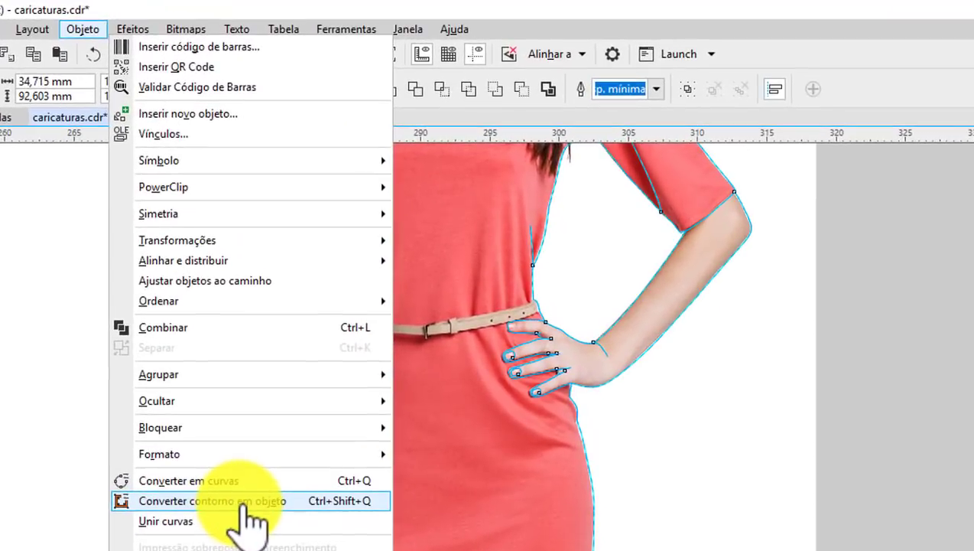
pyautogui.click(245, 503)
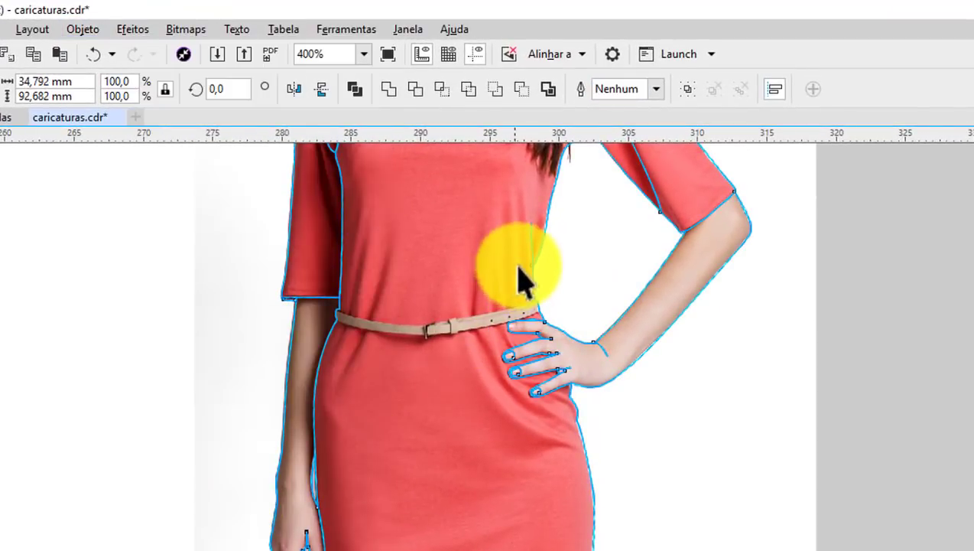
pyautogui.scroll(3, 537, 260)
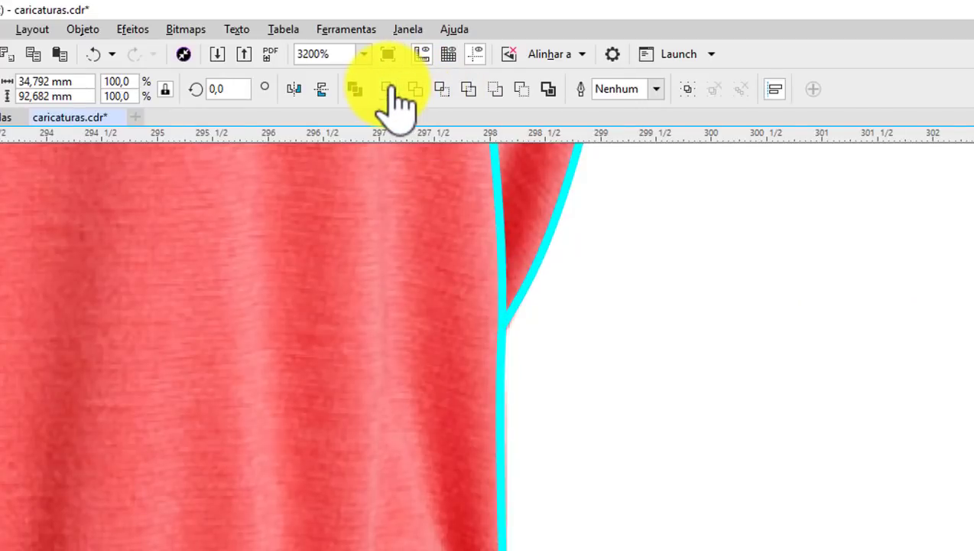
pyautogui.scroll(-3, 424, 244)
pyautogui.scroll(-1, 419, 266)
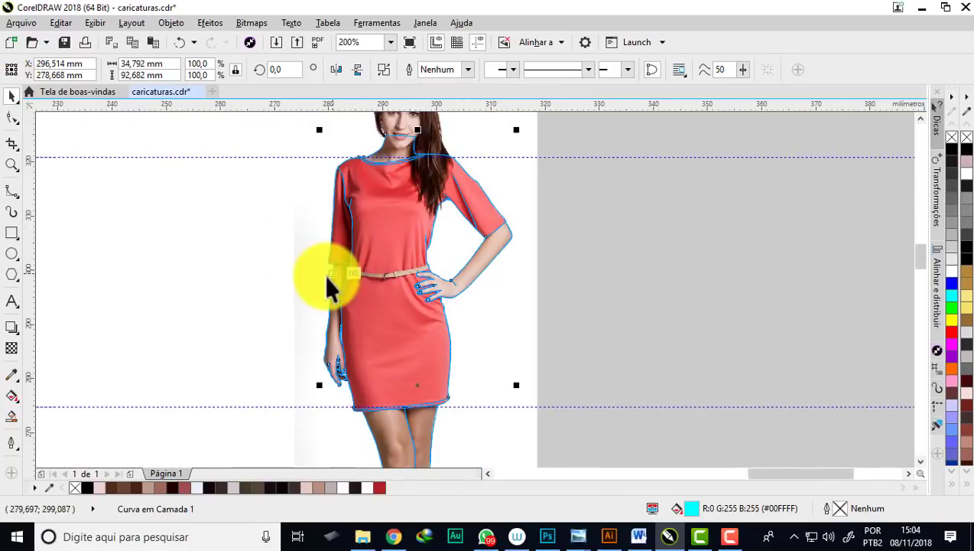
pyautogui.scroll(2, 454, 283)
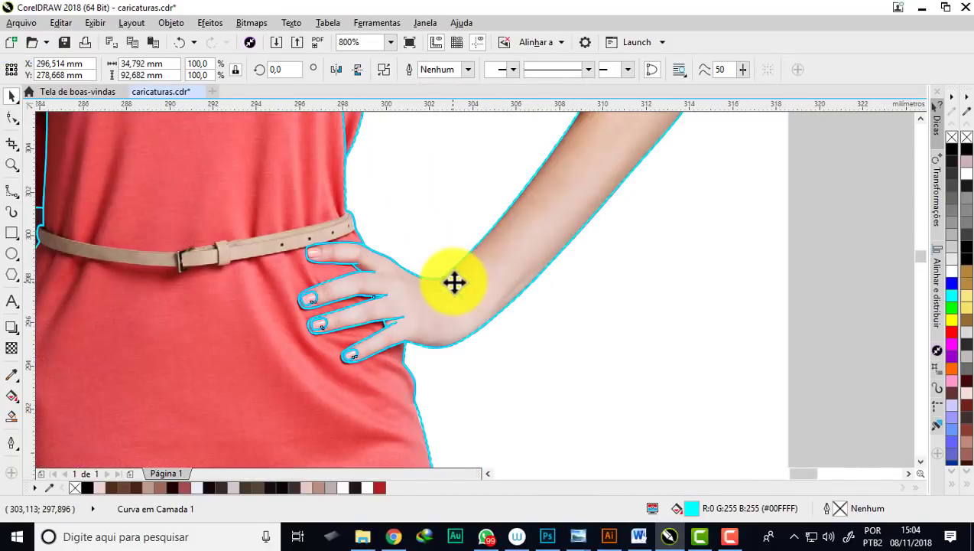
pyautogui.scroll(1, 452, 283)
pyautogui.scroll(1, 463, 307)
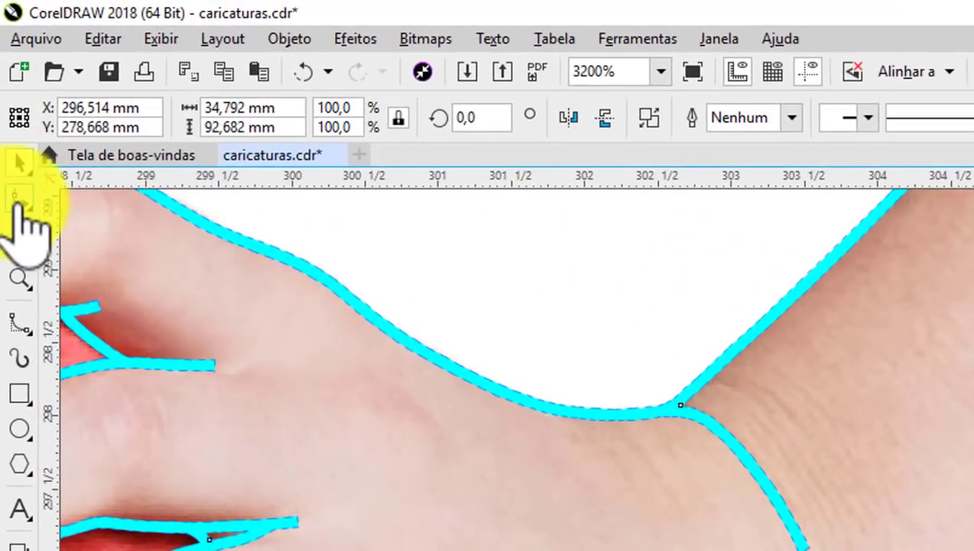
pyautogui.click(15, 142)
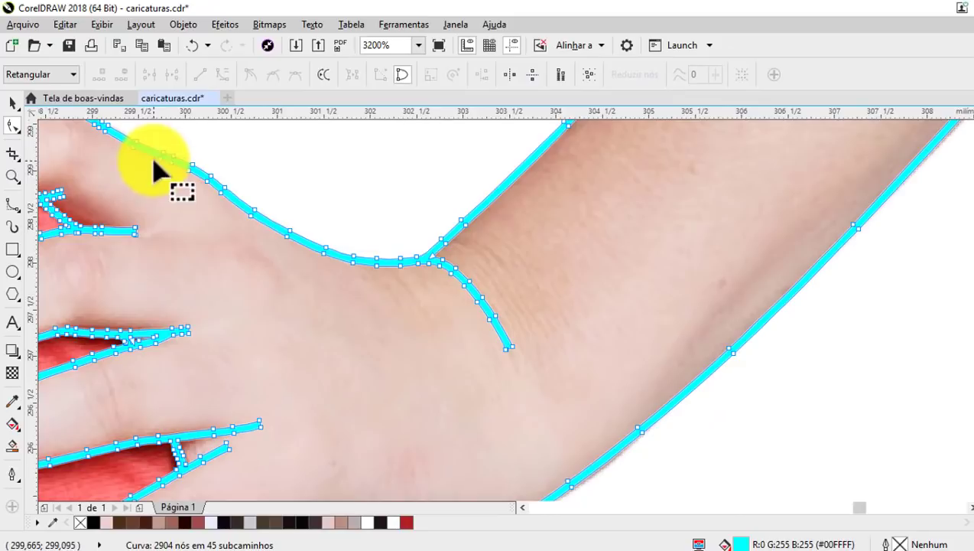
# Select all nodes and apply Reduzir nós, cutting the curve to 487 nodes.
pyautogui.click(592, 76)
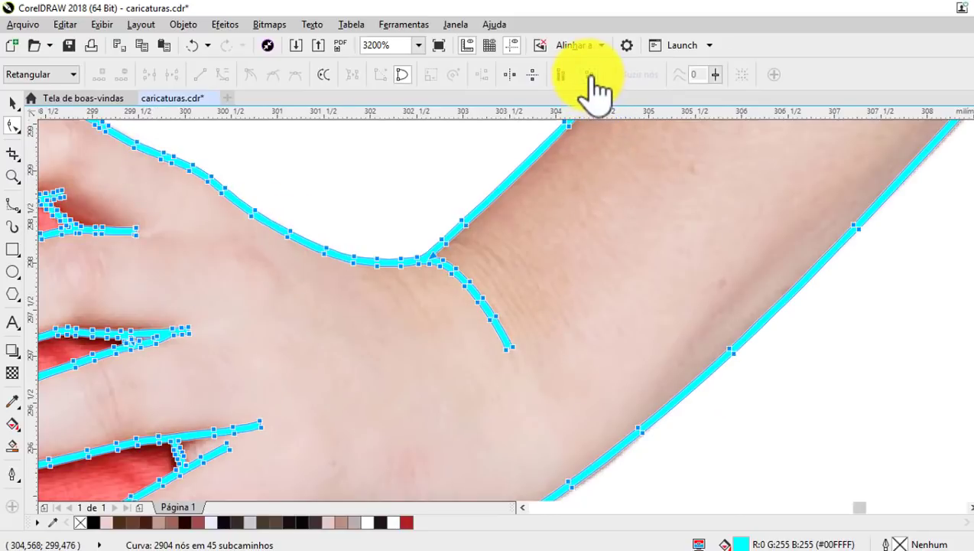
pyautogui.click(637, 77)
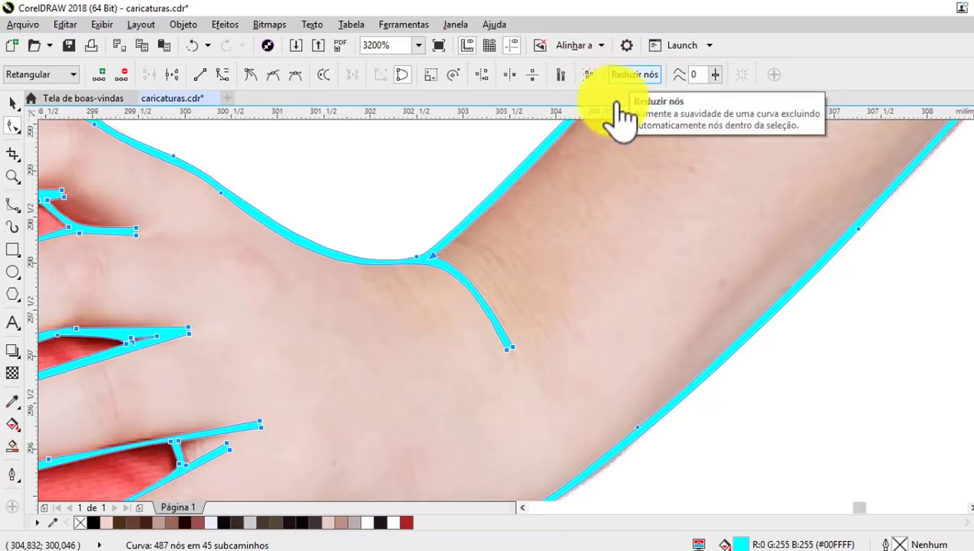
pyautogui.scroll(-1, 479, 273)
pyautogui.scroll(1, 275, 206)
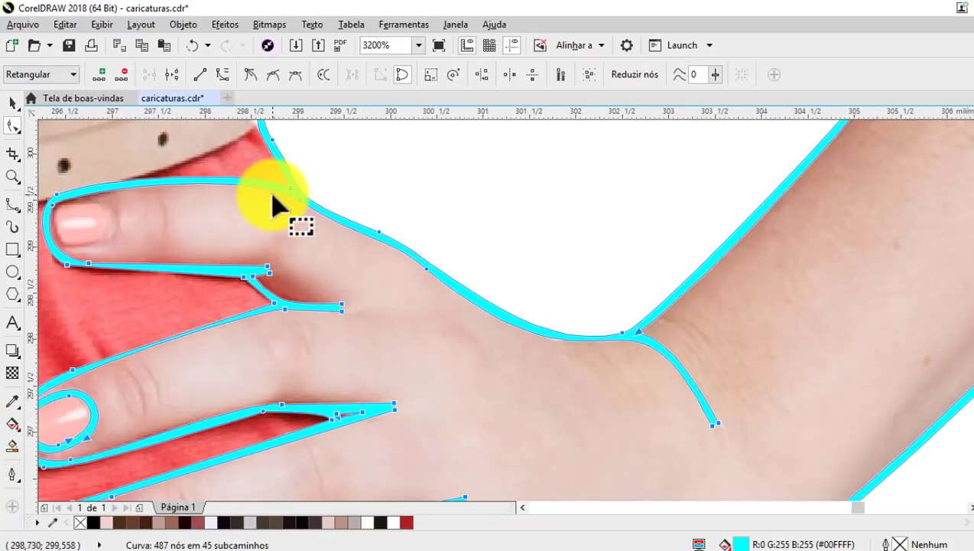
# Delete the stray node at the outline's tip between the fingers.
pyautogui.scroll(-1, 310, 283)
pyautogui.scroll(2, 322, 303)
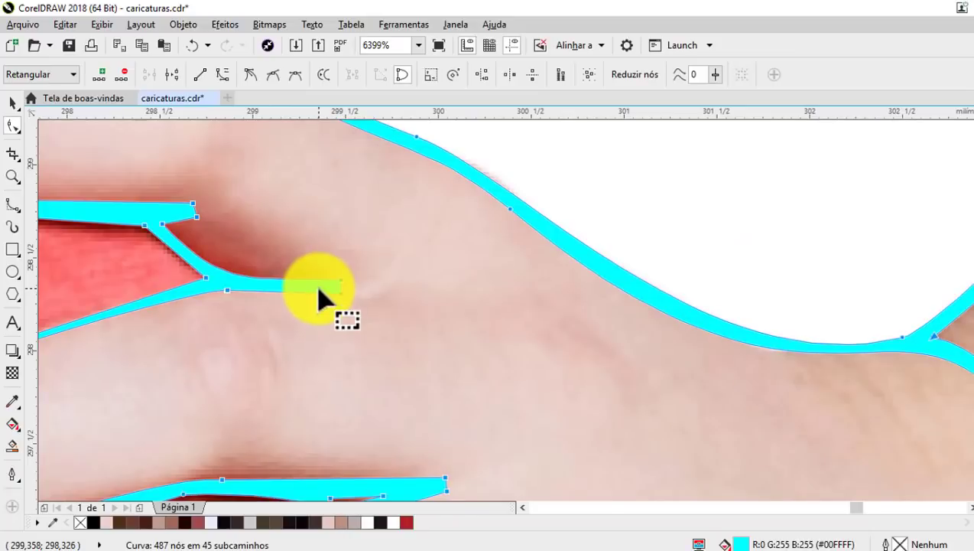
pyautogui.scroll(1, 245, 283)
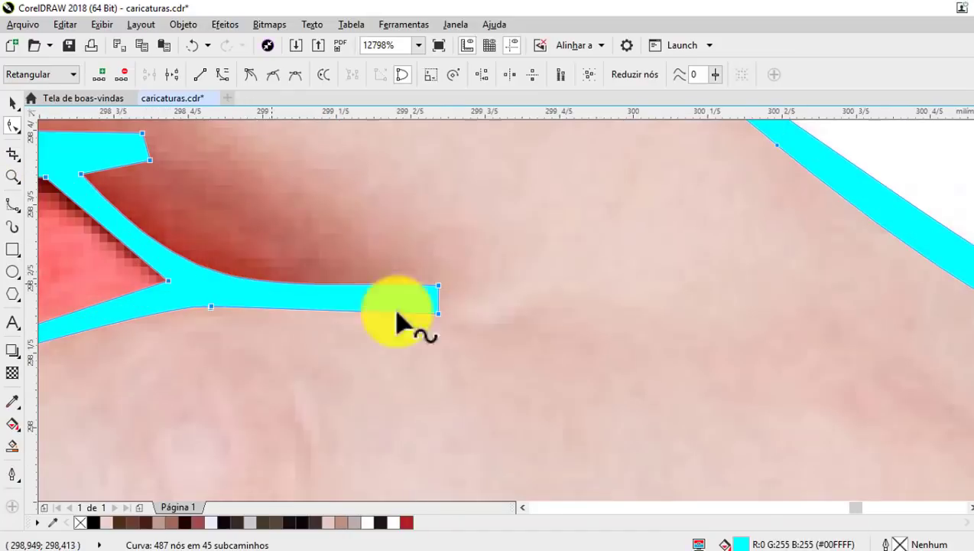
pyautogui.click(447, 321)
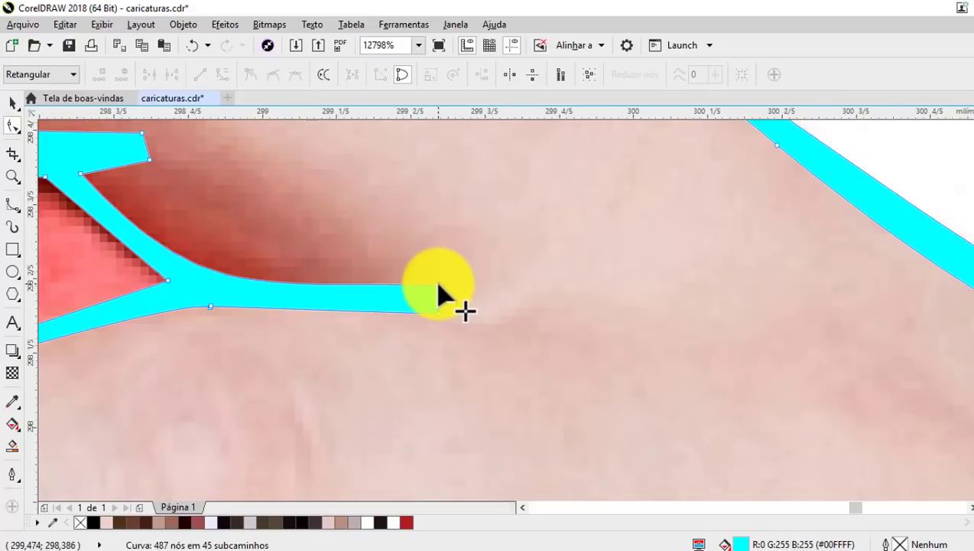
pyautogui.press('Delete')
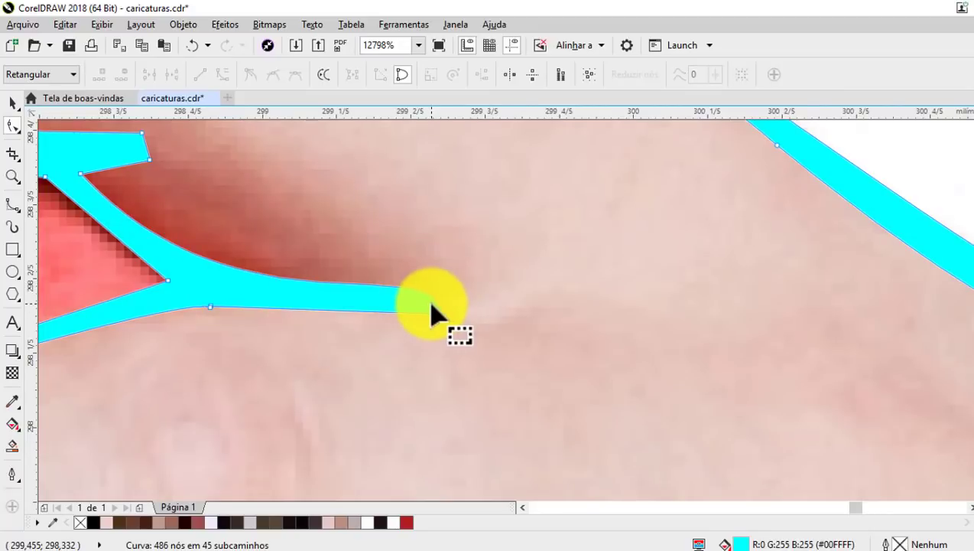
# Drag the end node's curve handles so the outline tapers to a sharp tip.
pyautogui.scroll(-5, 432, 314)
pyautogui.scroll(5, 436, 318)
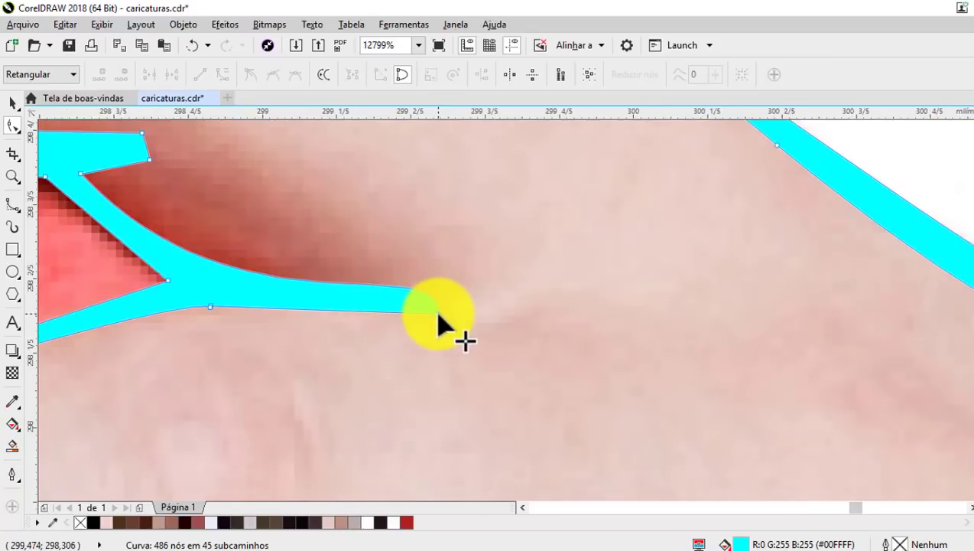
pyautogui.click(438, 313)
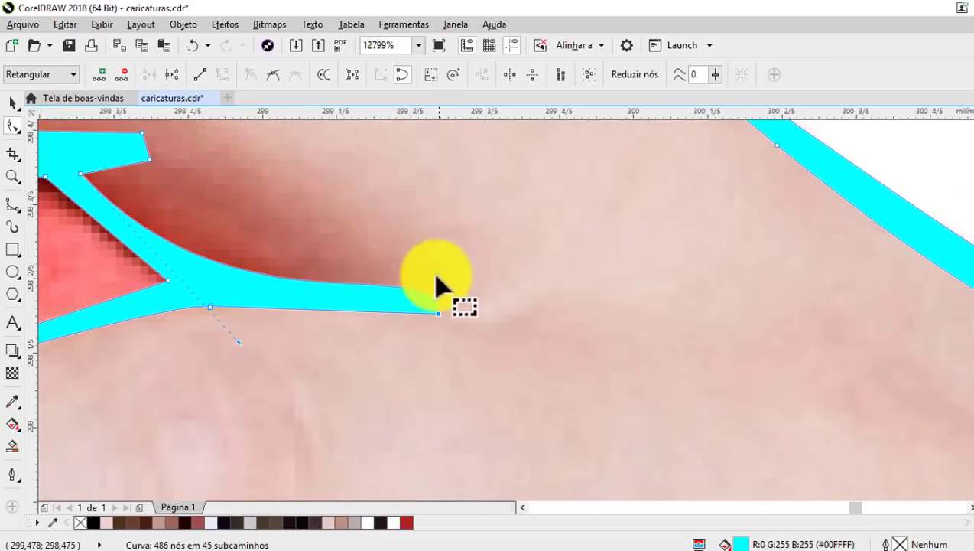
pyautogui.moveTo(437, 313)
pyautogui.mouseDown()
pyautogui.moveTo(437, 254)
pyautogui.moveTo(362, 273)
pyautogui.mouseUp()
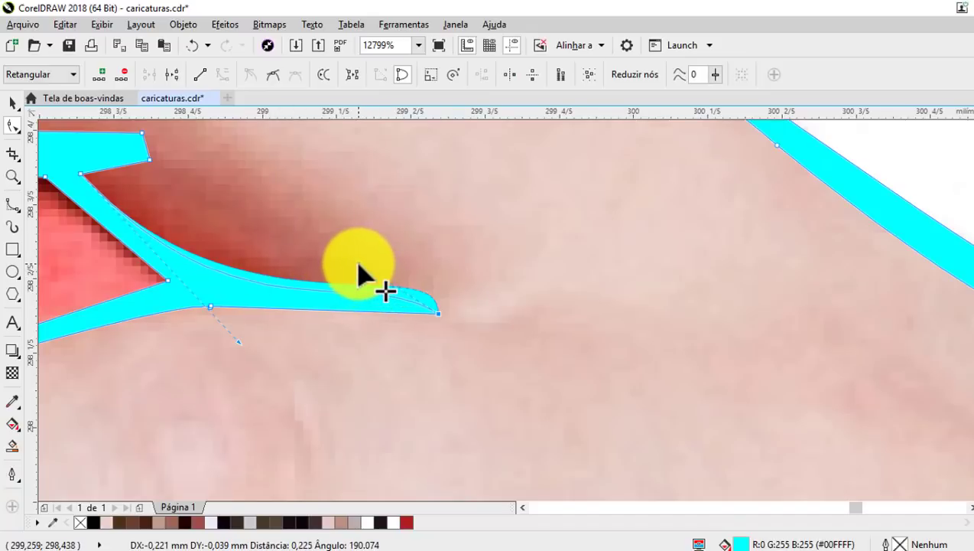
pyautogui.moveTo(360, 266)
pyautogui.mouseDown()
pyautogui.moveTo(392, 276)
pyautogui.moveTo(380, 260)
pyautogui.mouseUp()
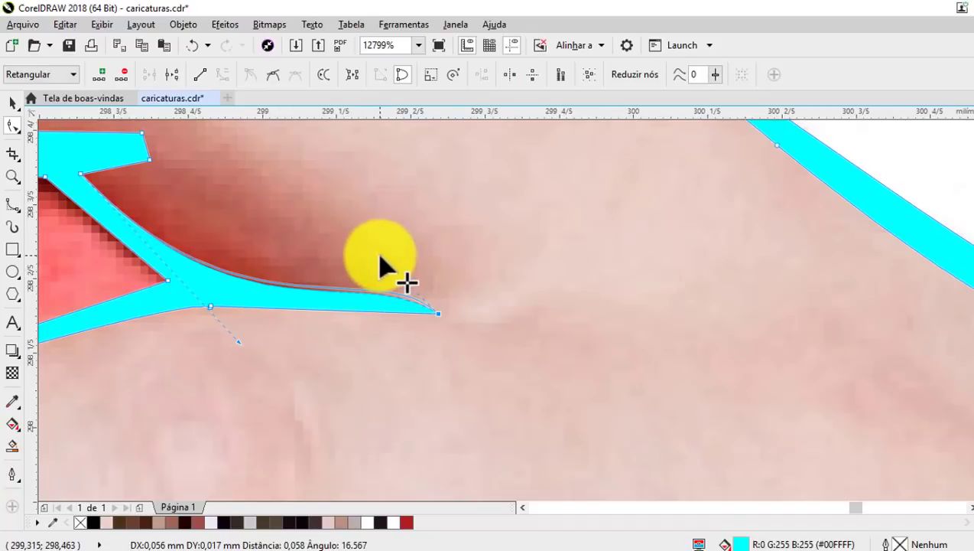
pyautogui.scroll(-3, 380, 260)
pyautogui.scroll(-4, 577, 326)
pyautogui.scroll(4, 446, 261)
pyautogui.scroll(4, 467, 283)
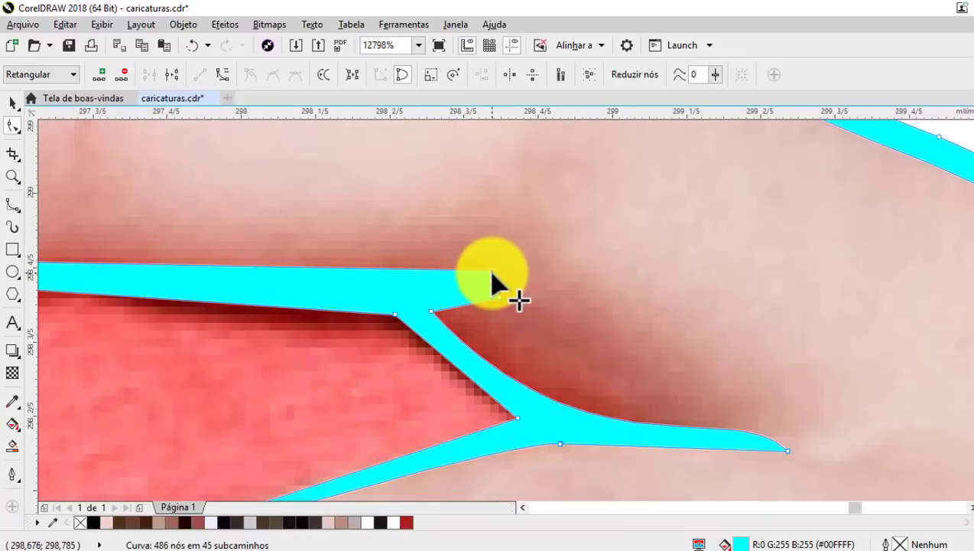
pyautogui.moveTo(478, 275); pyautogui.dragTo(381, 286)
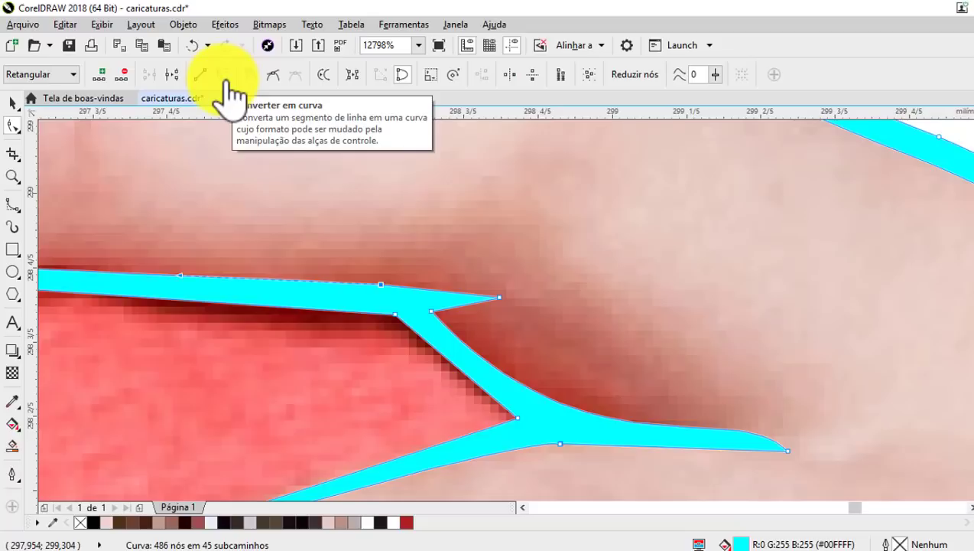
# Reshape the finger-underside segment, pull the tip out right, and adjust the fork nodes.
pyautogui.scroll(-2, 542, 284)
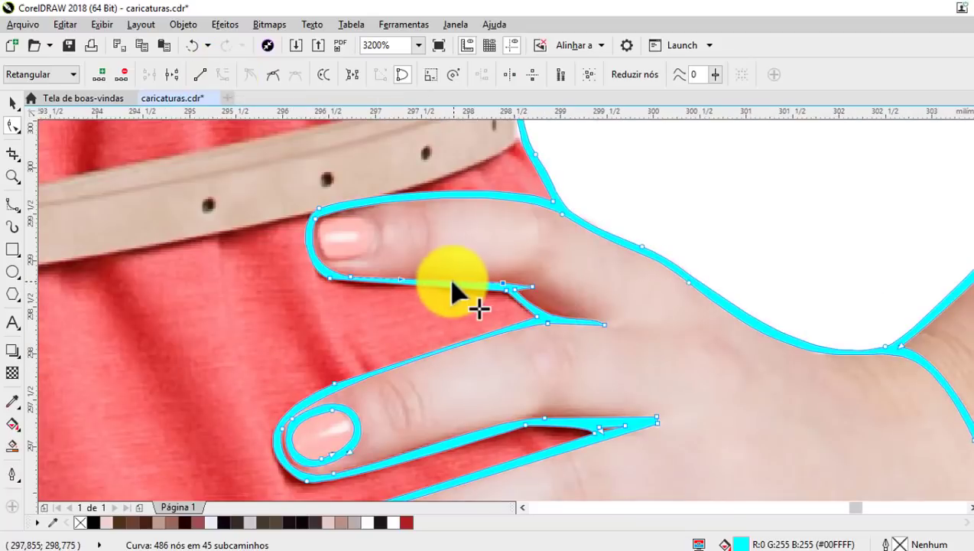
pyautogui.scroll(1, 424, 279)
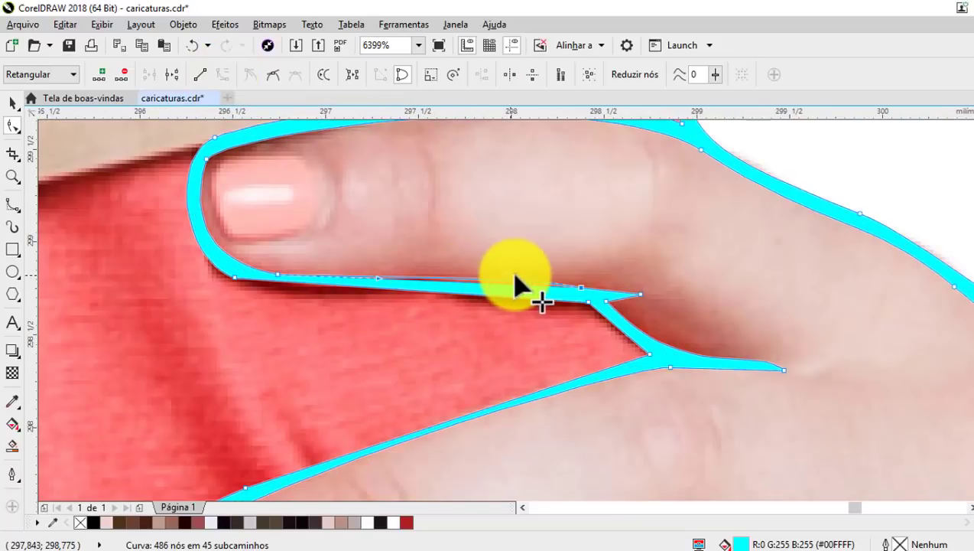
pyautogui.moveTo(514, 284); pyautogui.dragTo(483, 283)
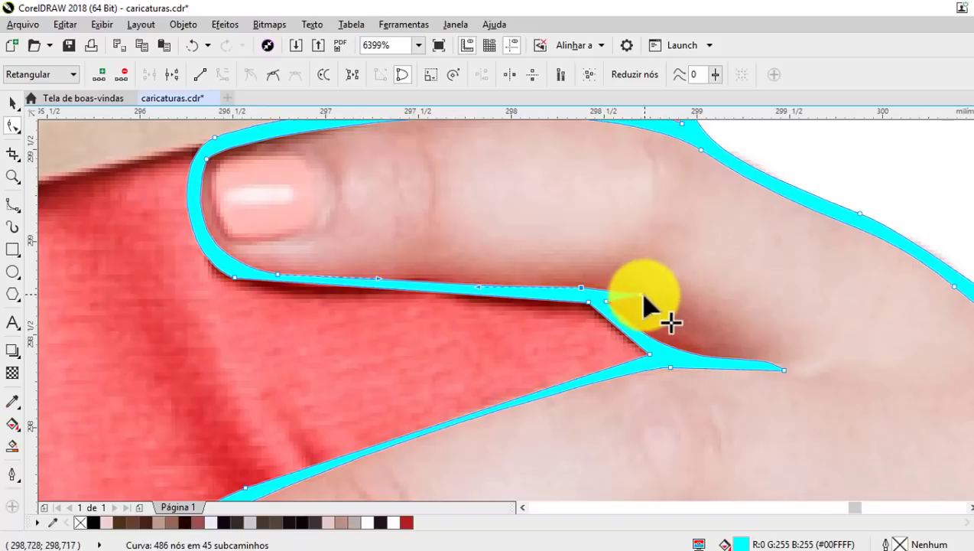
pyautogui.moveTo(647, 293); pyautogui.dragTo(664, 288)
pyautogui.scroll(1, 665, 290)
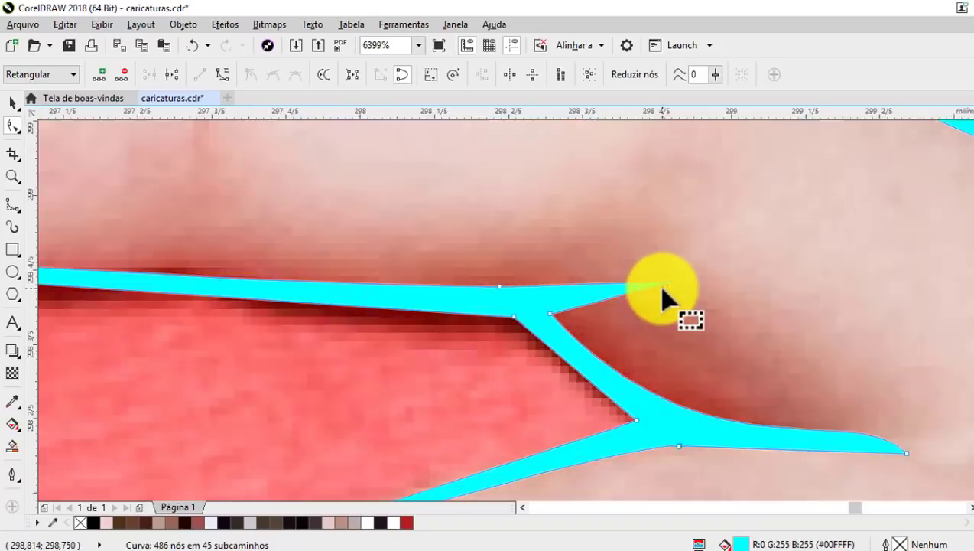
pyautogui.scroll(1, 662, 293)
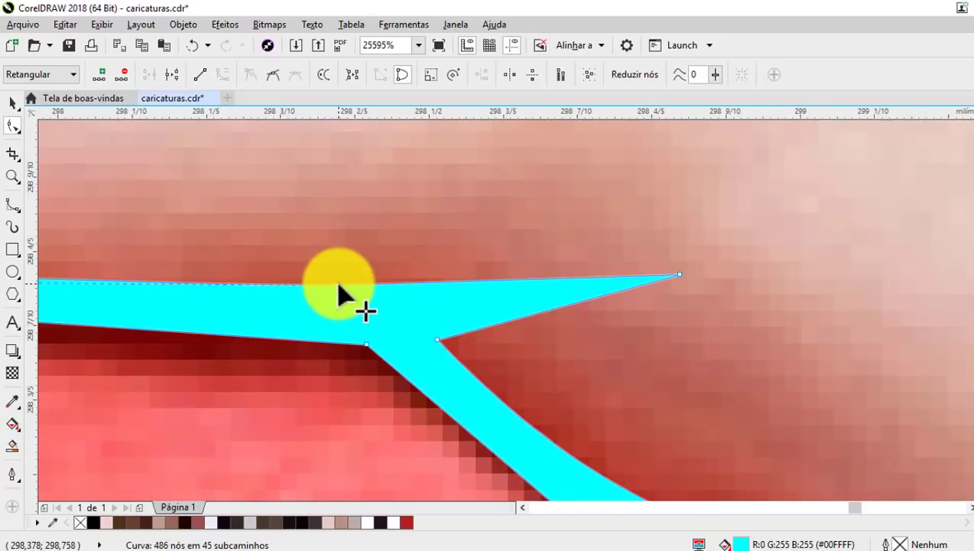
pyautogui.moveTo(338, 285); pyautogui.dragTo(332, 294)
pyautogui.moveTo(422, 343); pyautogui.dragTo(445, 337)
# Taper the lower branch's end into a pointed tip along the skin crease.
pyautogui.scroll(-1, 501, 292)
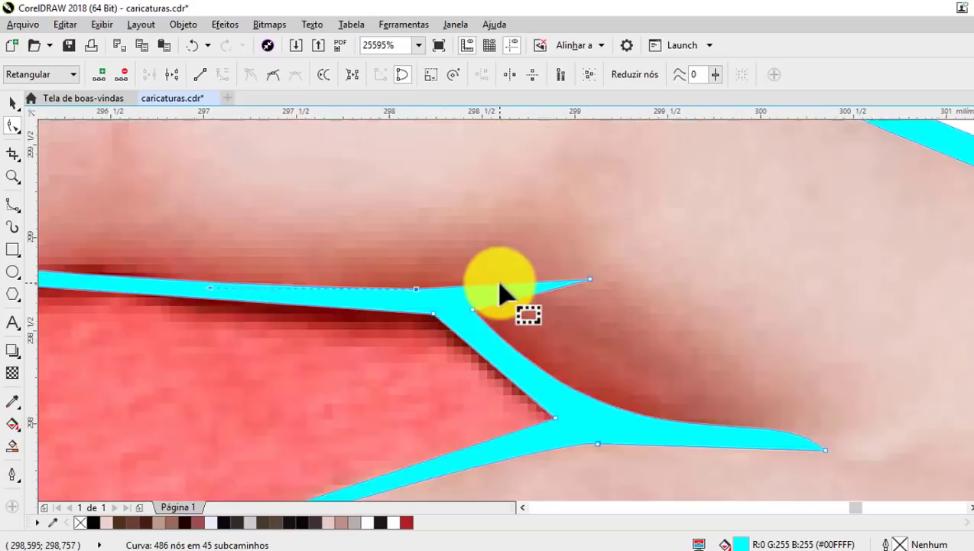
pyautogui.scroll(-2, 501, 293)
pyautogui.scroll(1, 508, 321)
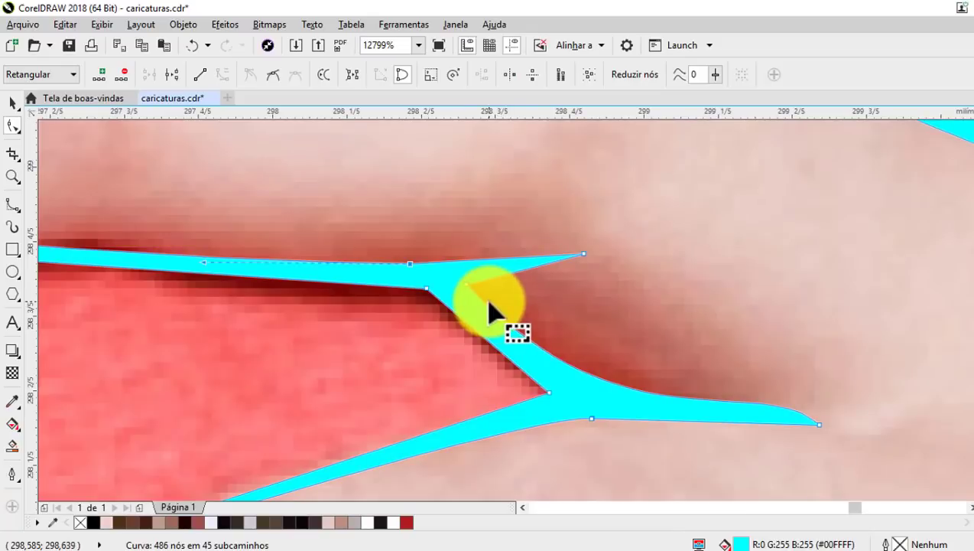
pyautogui.click(819, 425)
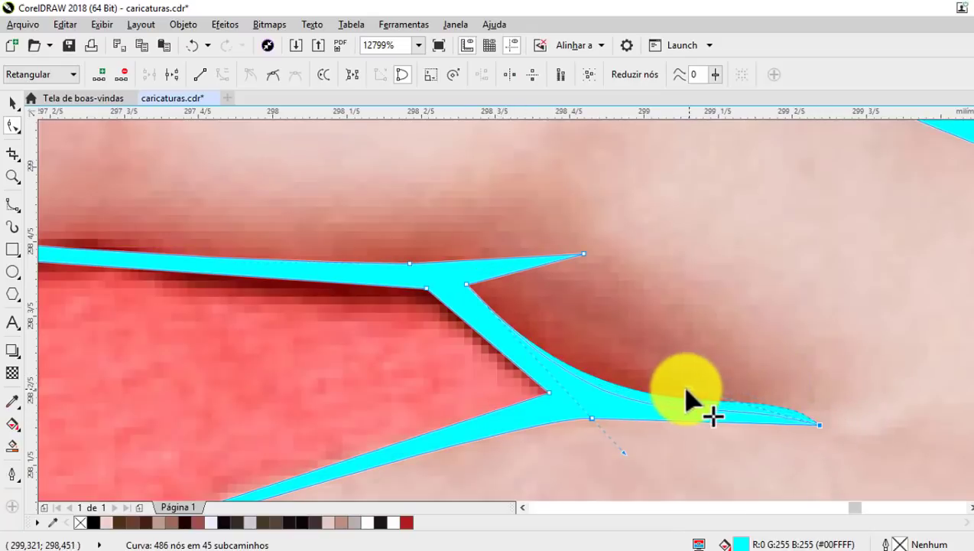
pyautogui.moveTo(711, 413); pyautogui.dragTo(626, 425)
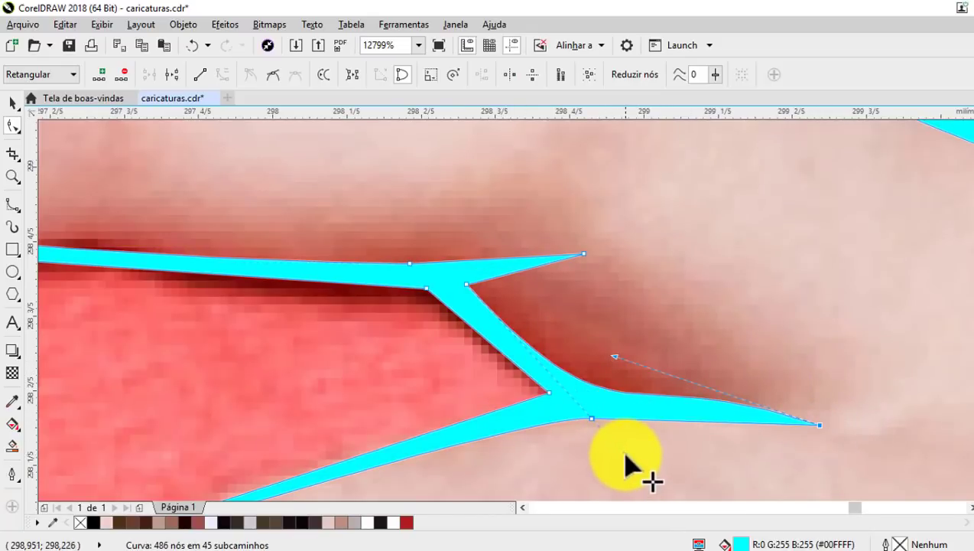
pyautogui.moveTo(625, 458); pyautogui.dragTo(613, 451)
# Bend the finger's lower outline and push the fingertip's left arc outward.
pyautogui.scroll(-1, 708, 393)
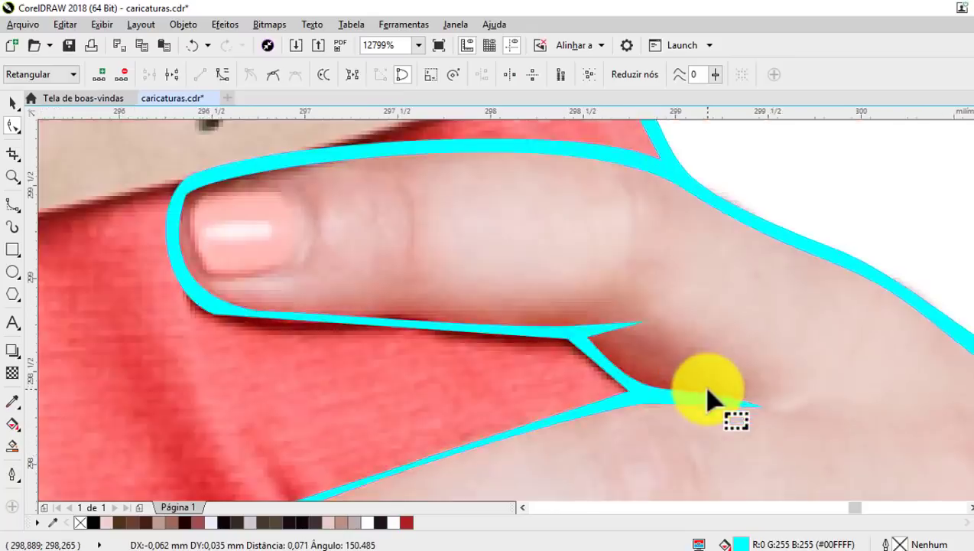
pyautogui.scroll(-1, 707, 394)
pyautogui.scroll(1, 570, 374)
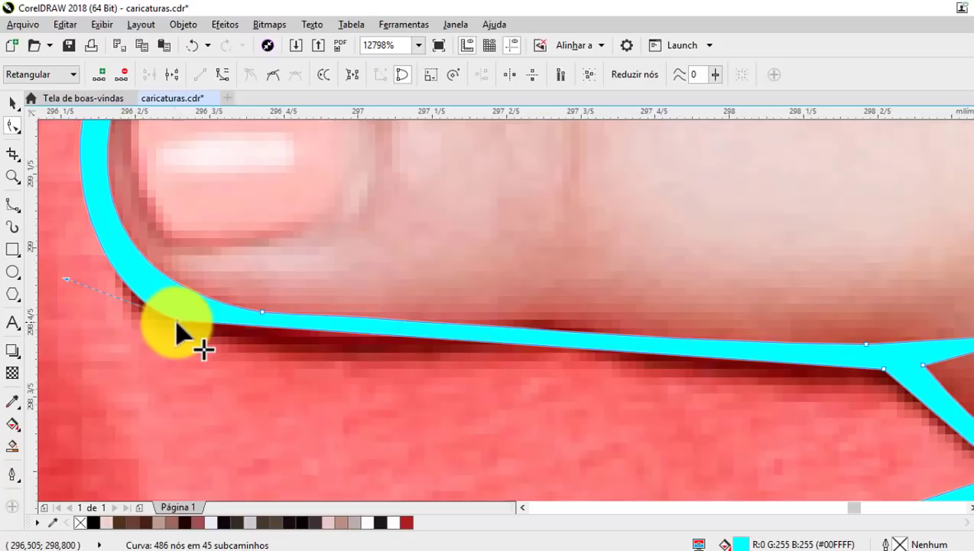
pyautogui.moveTo(176, 322); pyautogui.dragTo(283, 327)
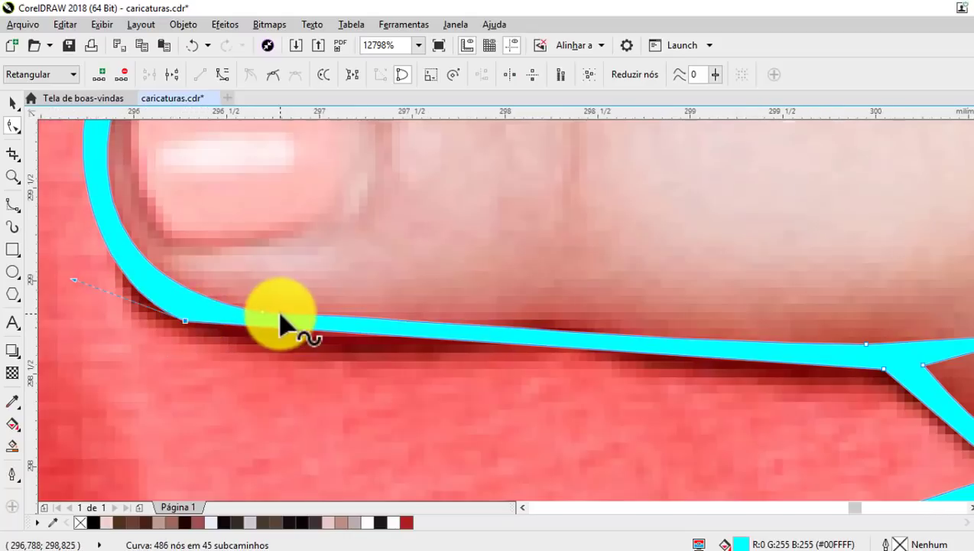
pyautogui.scroll(-1, 189, 304)
pyautogui.moveTo(167, 300)
pyautogui.mouseDown()
pyautogui.moveTo(176, 202)
pyautogui.moveTo(189, 188)
pyautogui.mouseUp()
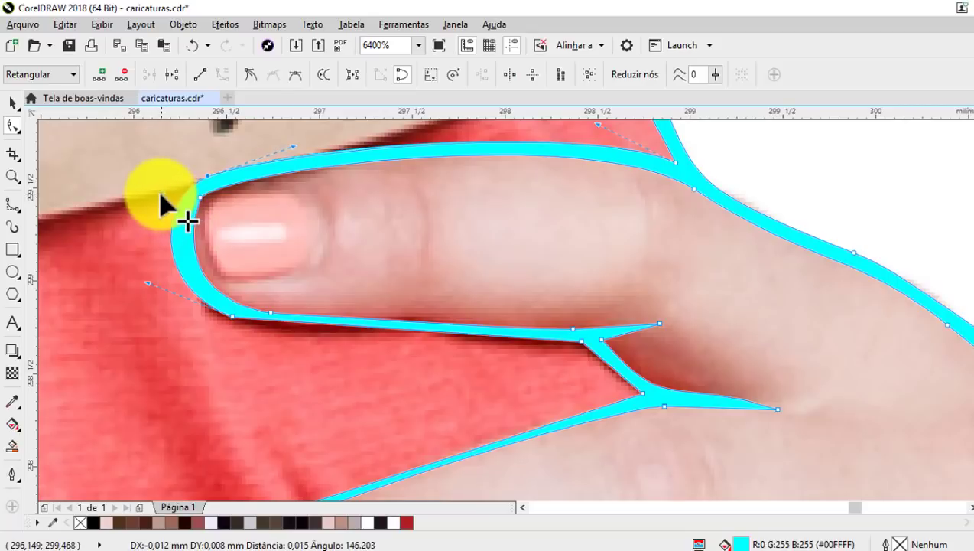
pyautogui.scroll(1, 189, 198)
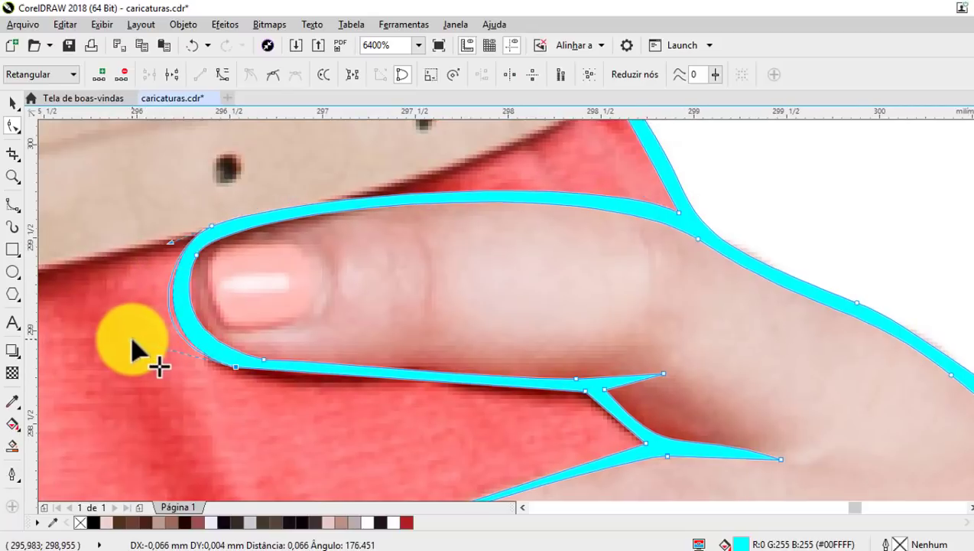
pyautogui.moveTo(153, 359); pyautogui.dragTo(128, 337)
pyautogui.moveTo(171, 244); pyautogui.dragTo(167, 242)
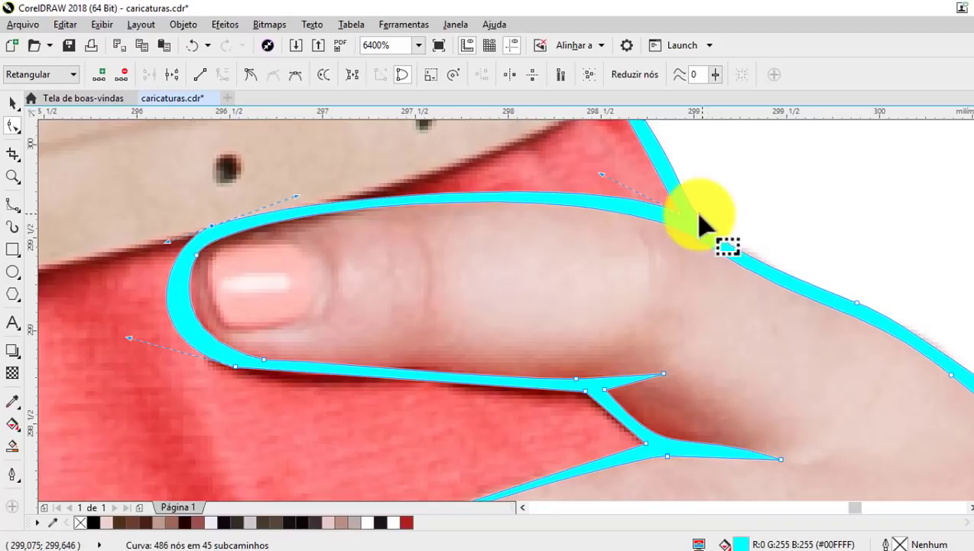
# Refine the outline curve along the top edge of the finger.
pyautogui.moveTo(680, 214); pyautogui.dragTo(672, 209)
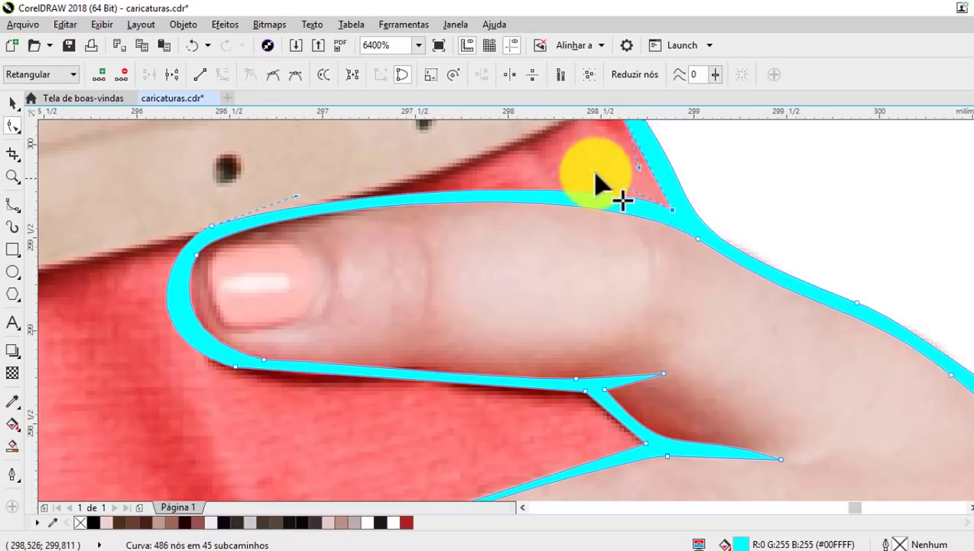
pyautogui.moveTo(595, 171); pyautogui.dragTo(527, 167)
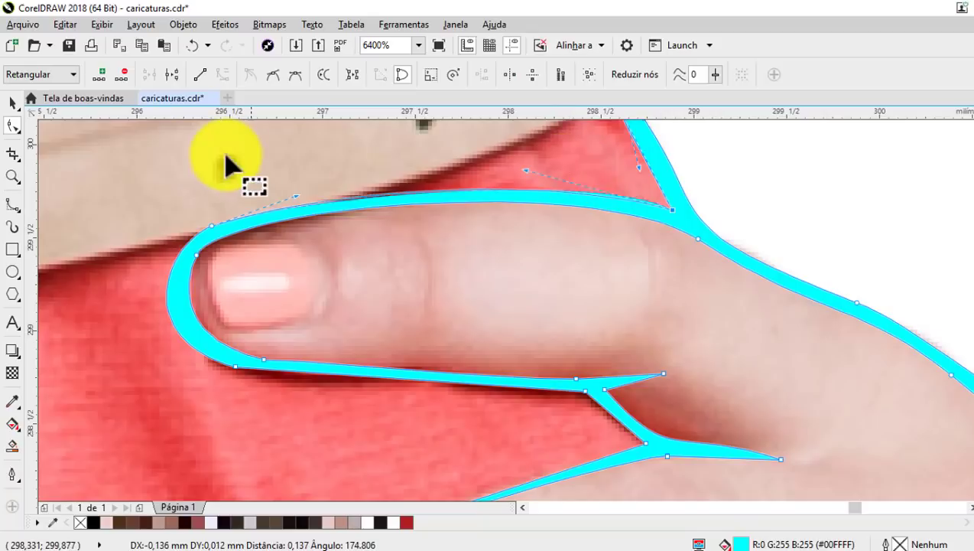
pyautogui.moveTo(296, 195); pyautogui.dragTo(299, 193)
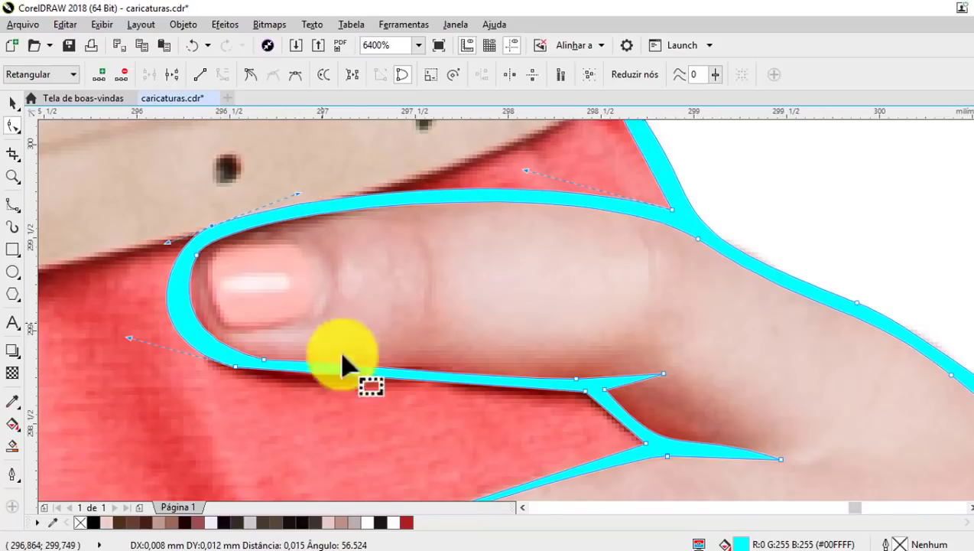
# Convert the finger's lower straight segment to a curve and bend it around the fingertip.
pyautogui.click(585, 392)
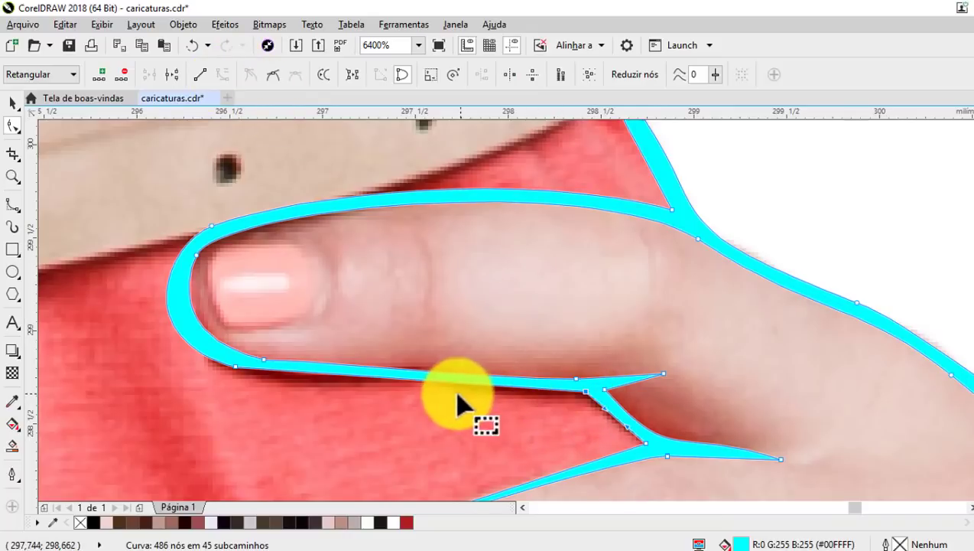
pyautogui.click(222, 75)
pyautogui.moveTo(409, 379); pyautogui.dragTo(396, 385)
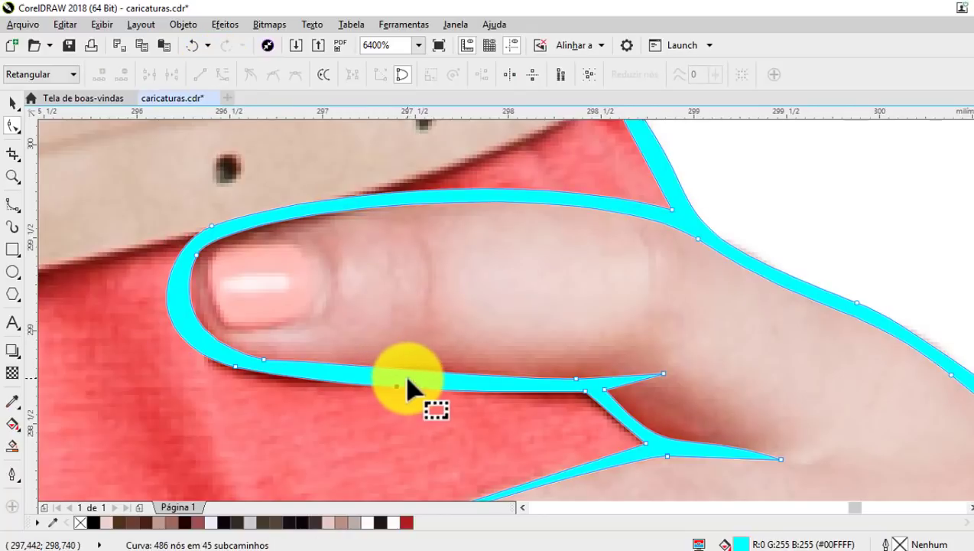
pyautogui.moveTo(418, 374); pyautogui.dragTo(388, 354)
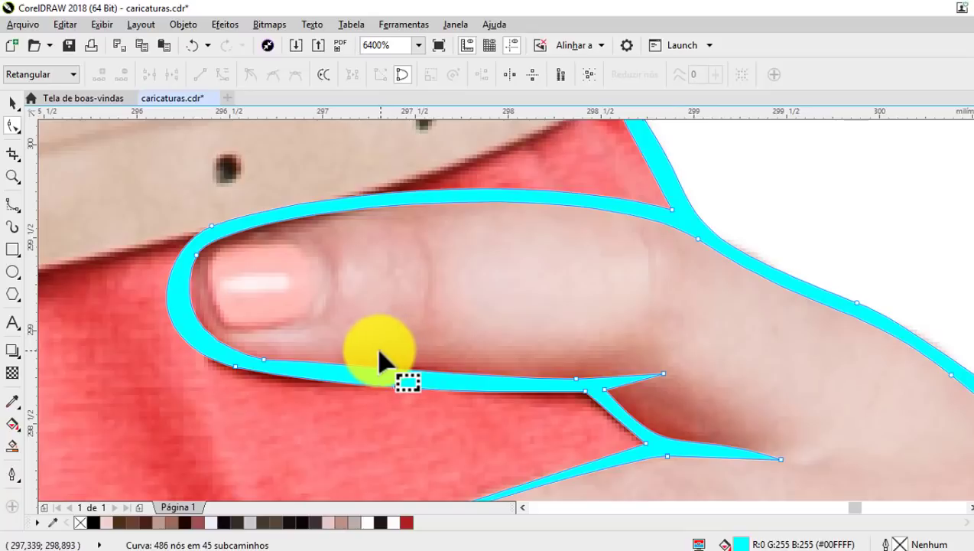
pyautogui.scroll(-2, 378, 359)
pyautogui.scroll(2, 366, 365)
pyautogui.scroll(1, 496, 340)
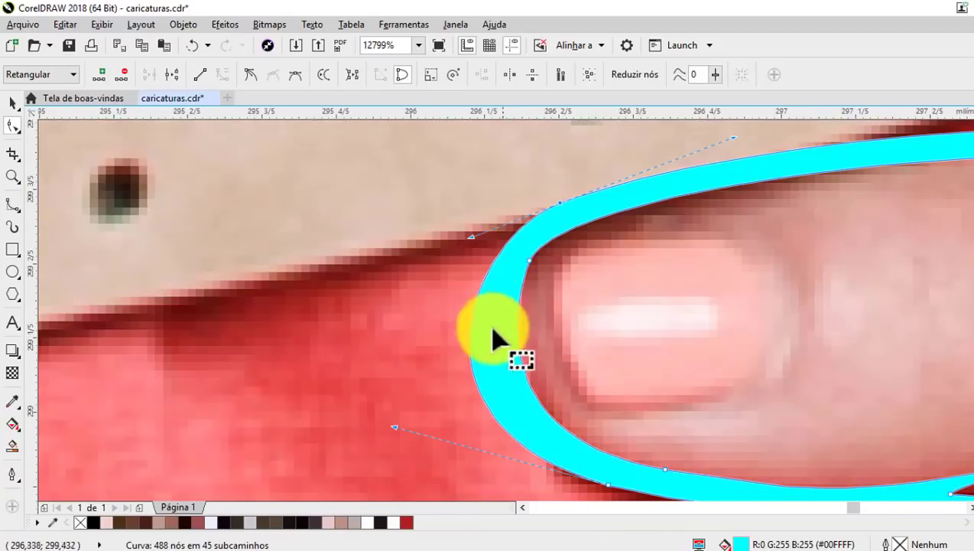
pyautogui.moveTo(396, 428)
pyautogui.mouseDown()
pyautogui.moveTo(466, 245)
pyautogui.moveTo(500, 264)
pyautogui.mouseUp()
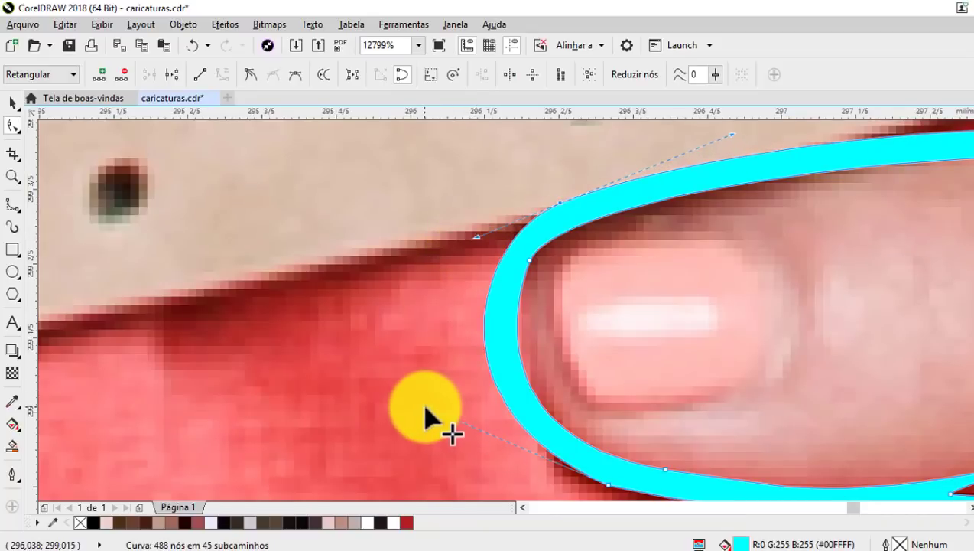
pyautogui.moveTo(455, 434); pyautogui.dragTo(466, 444)
pyautogui.scroll(-2, 399, 317)
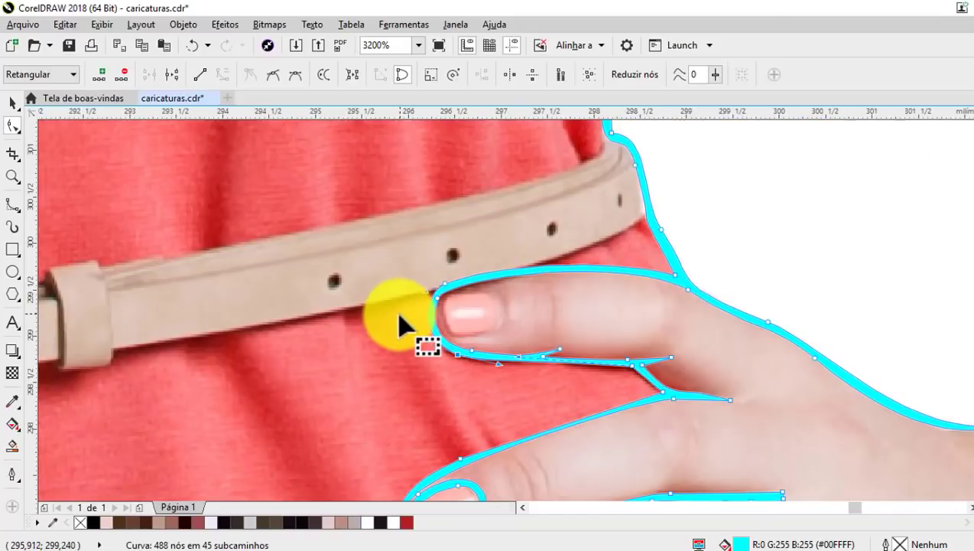
pyautogui.scroll(-1, 409, 317)
pyautogui.scroll(-1, 533, 217)
# Delete the loose end node of the wrist line.
pyautogui.scroll(2, 576, 282)
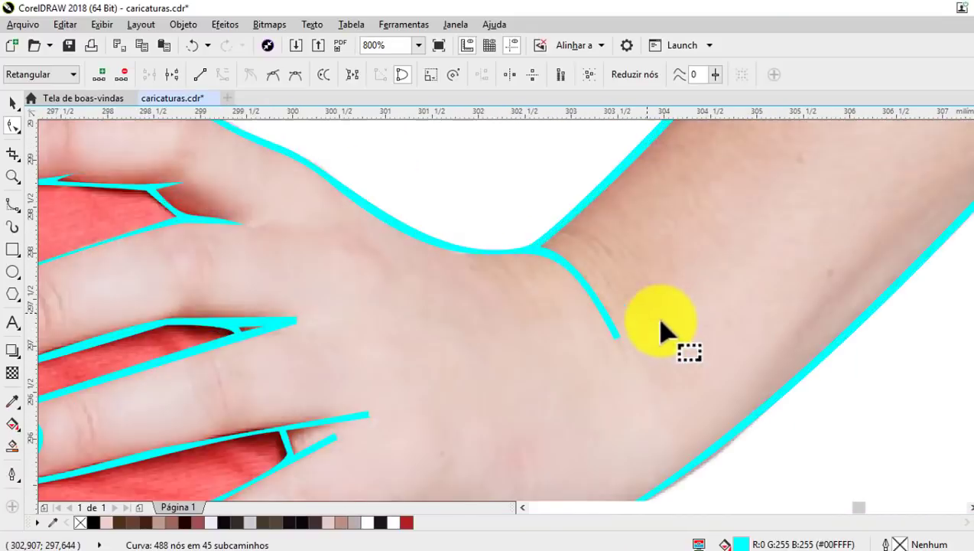
pyautogui.scroll(1, 640, 344)
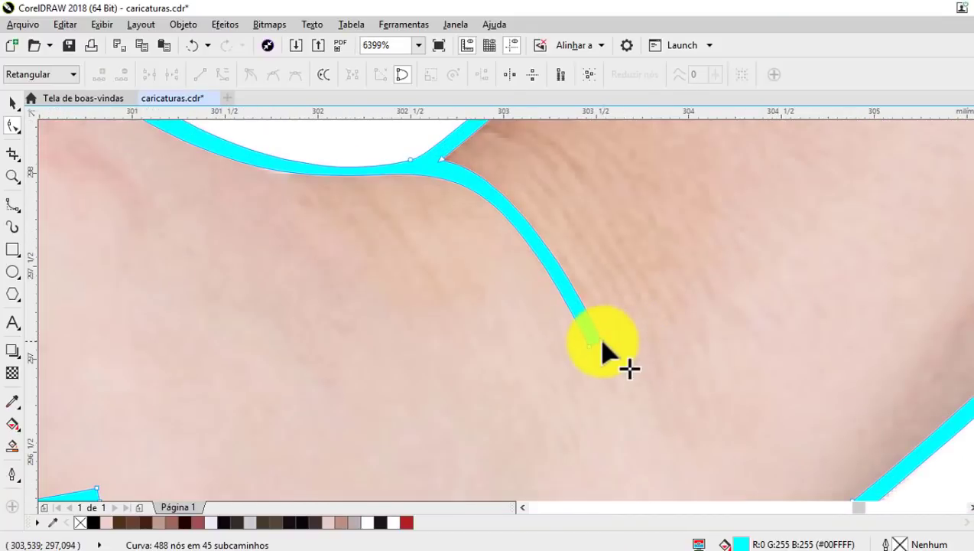
pyautogui.moveTo(602, 348); pyautogui.dragTo(584, 314)
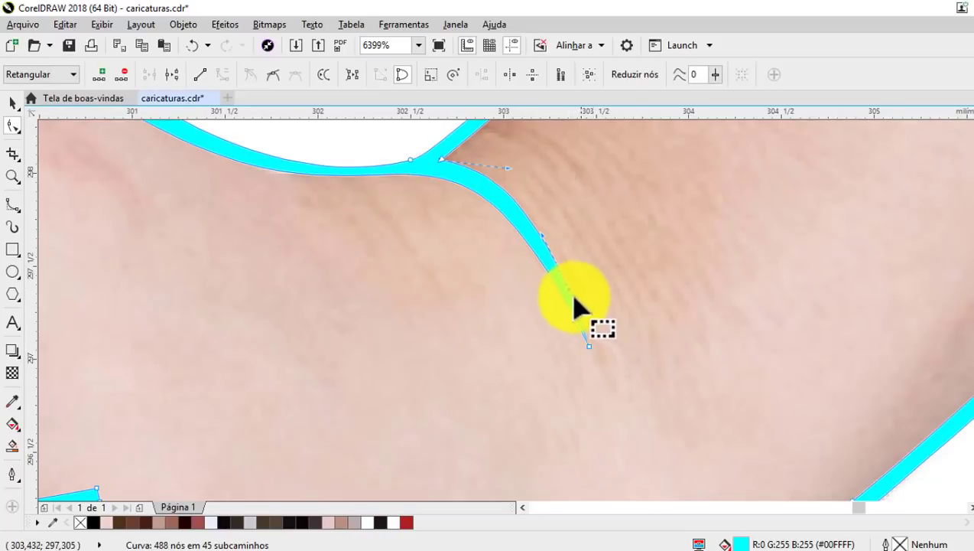
pyautogui.press('Delete')
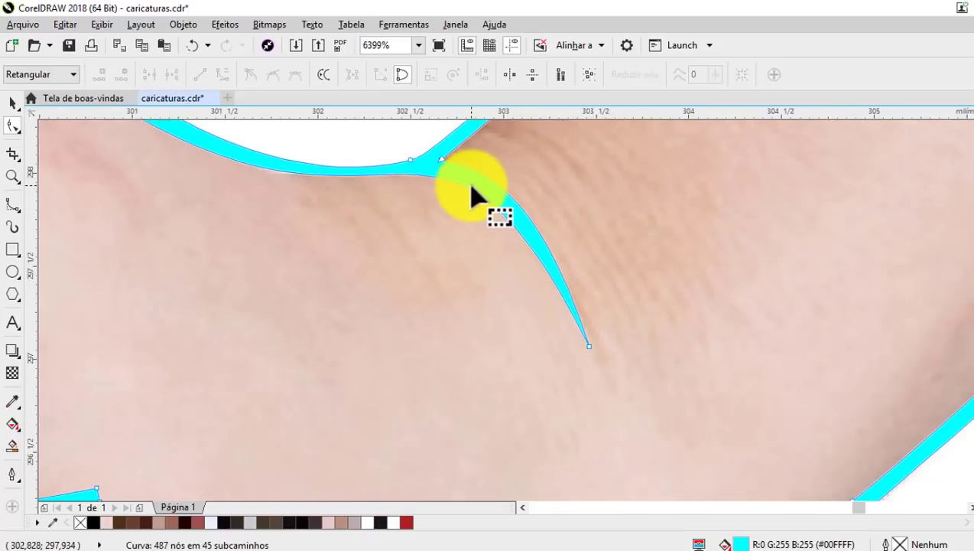
# Reshape the cyan outline between the fingers and reposition its tip node.
pyautogui.scroll(1, 470, 187)
pyautogui.scroll(-3, 543, 275)
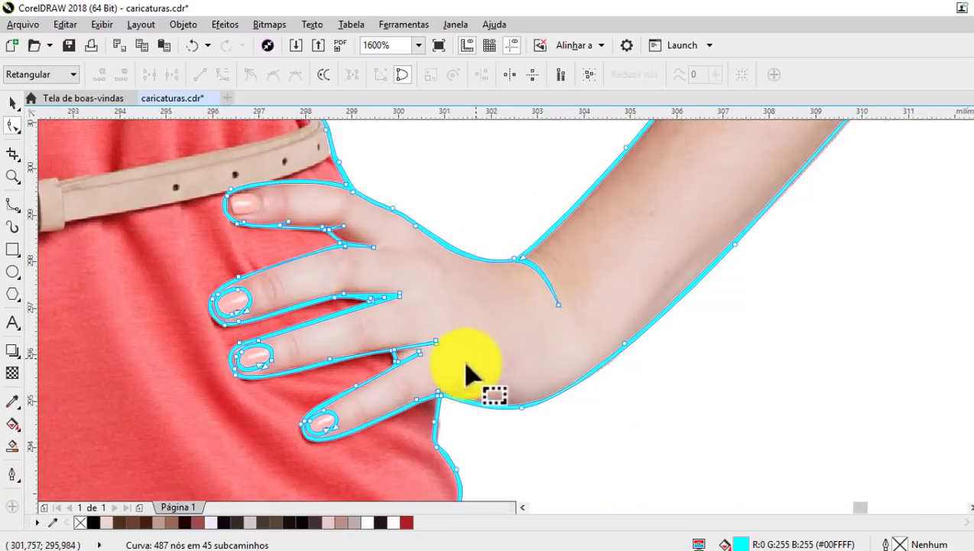
pyautogui.scroll(2, 426, 360)
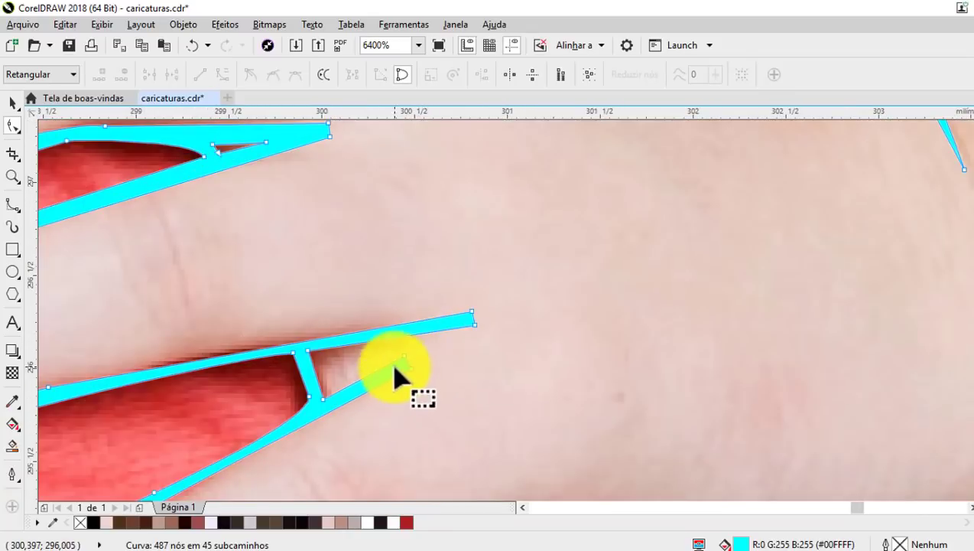
pyautogui.scroll(1, 446, 325)
pyautogui.moveTo(505, 336); pyautogui.dragTo(409, 335)
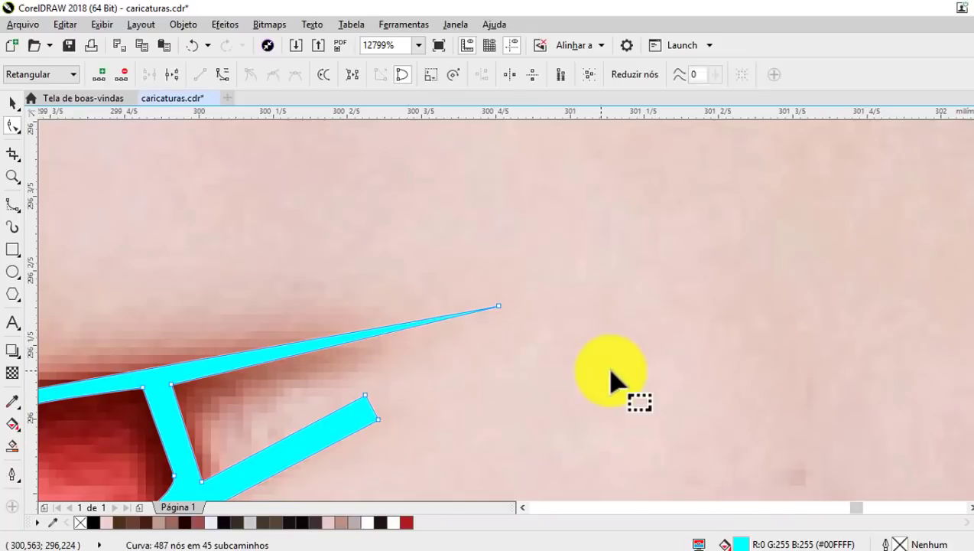
pyautogui.scroll(-1, 503, 312)
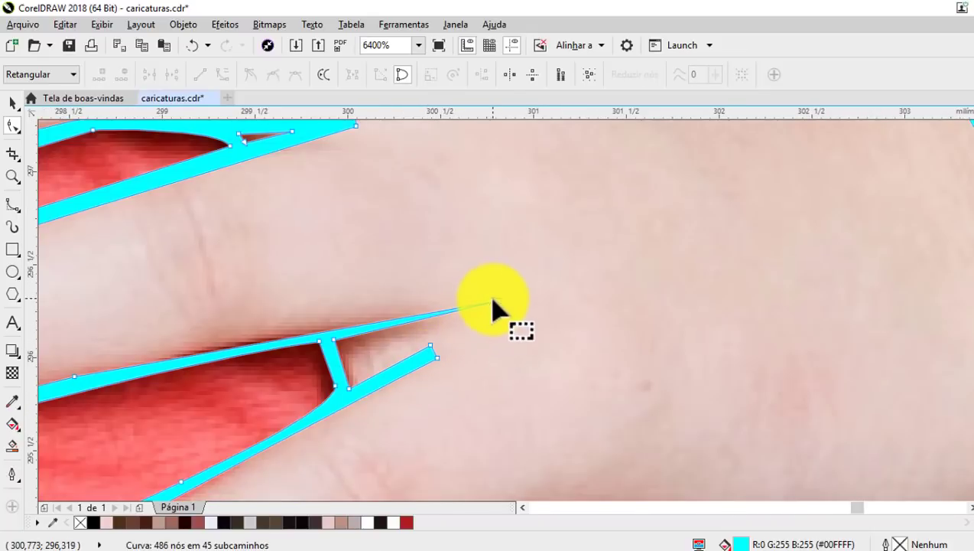
pyautogui.scroll(2, 497, 304)
pyautogui.moveTo(454, 320); pyautogui.dragTo(467, 311)
pyautogui.scroll(-2, 467, 311)
pyautogui.scroll(1, 395, 348)
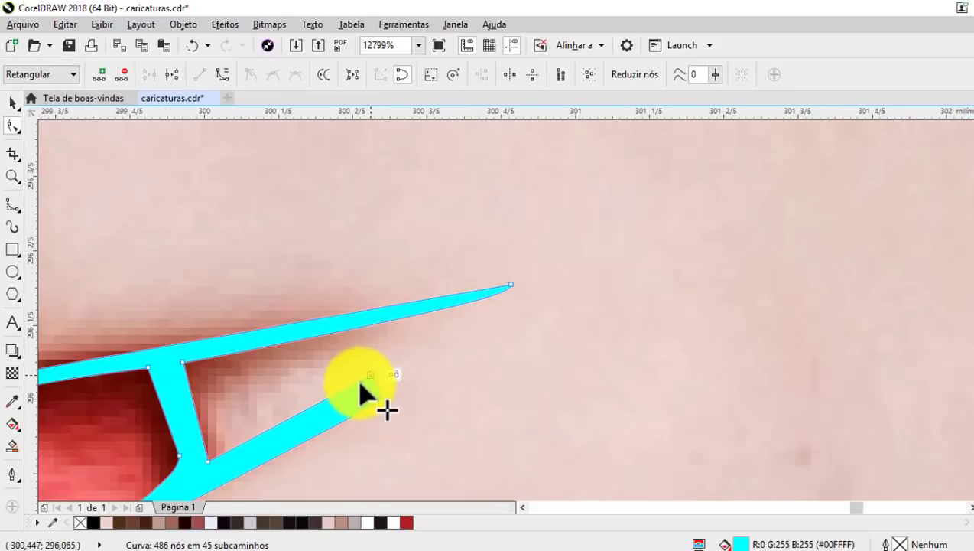
# Taper the lower stroke's tip and convert its segment to a curve bent along the crease.
pyautogui.moveTo(361, 391)
pyautogui.mouseDown()
pyautogui.moveTo(383, 405)
pyautogui.moveTo(436, 378)
pyautogui.mouseUp()
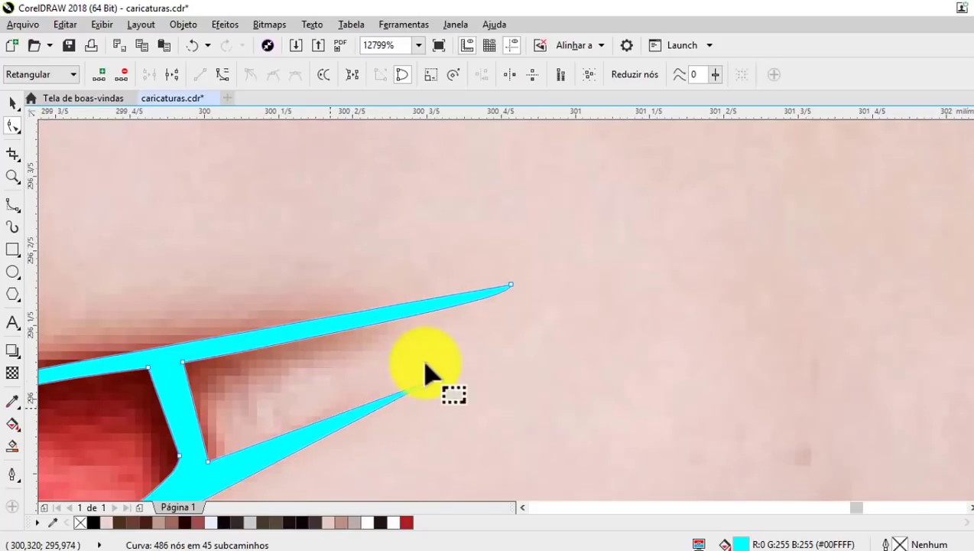
pyautogui.scroll(-1, 424, 374)
pyautogui.scroll(-2, 446, 365)
pyautogui.scroll(3, 419, 365)
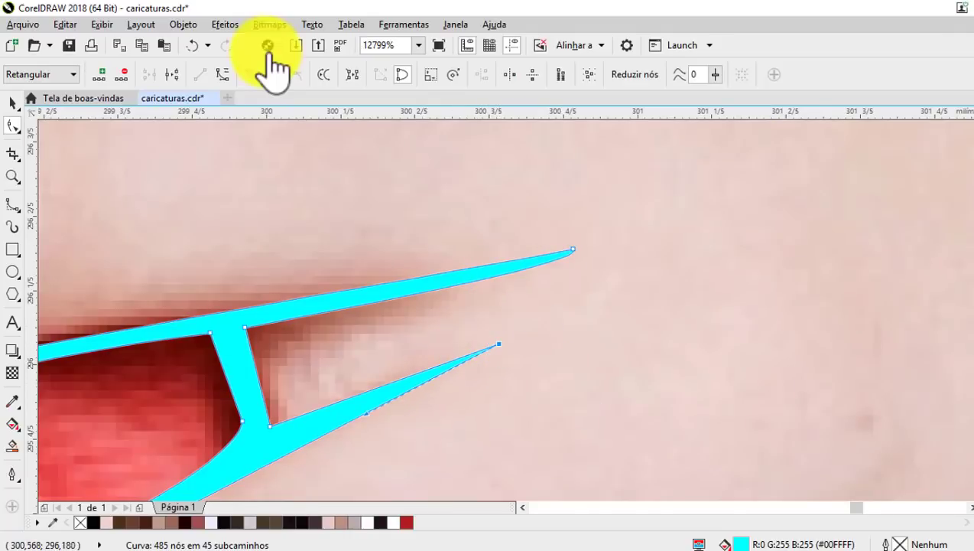
pyautogui.click(223, 72)
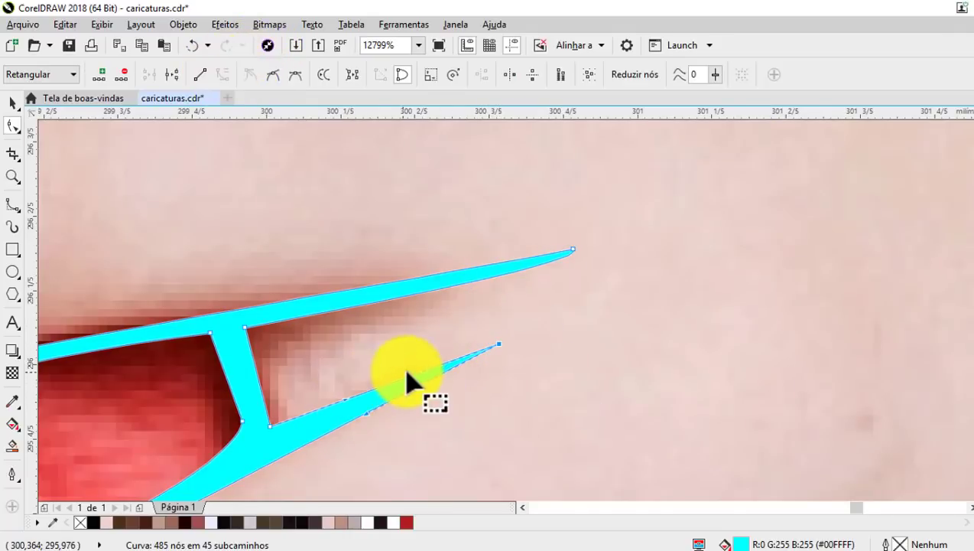
pyautogui.moveTo(419, 373); pyautogui.dragTo(483, 337)
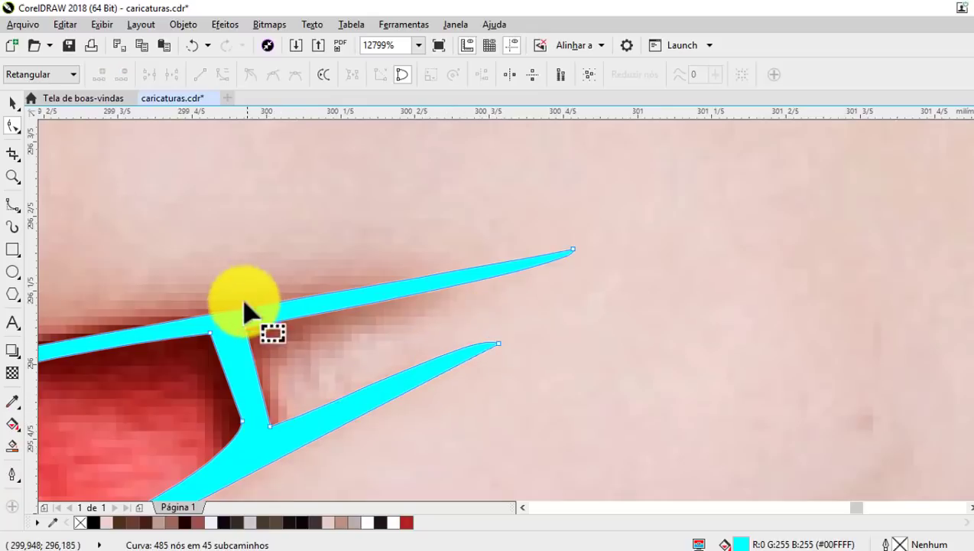
# Convert the stem's left and right edges to curves and bend both along the crease.
pyautogui.moveTo(249, 334); pyautogui.dragTo(254, 377)
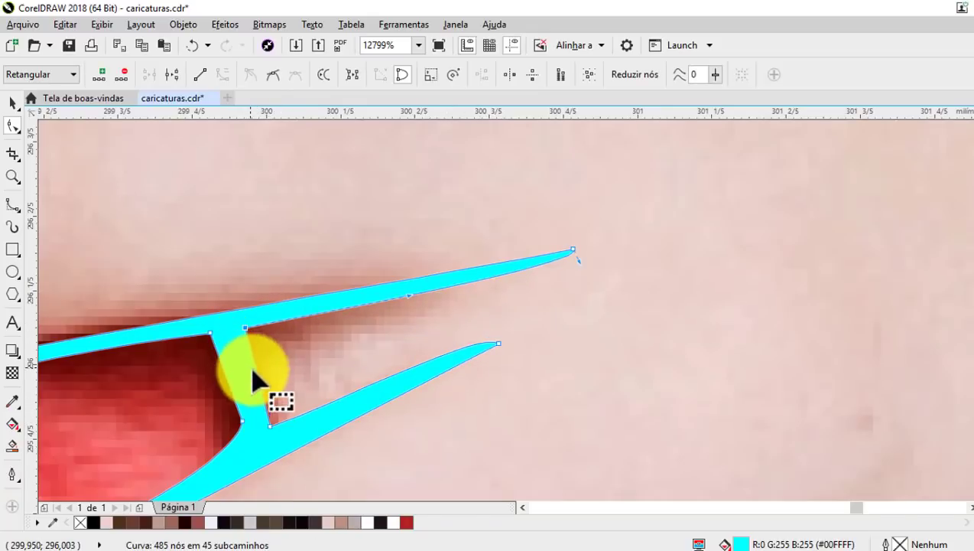
pyautogui.click(257, 375)
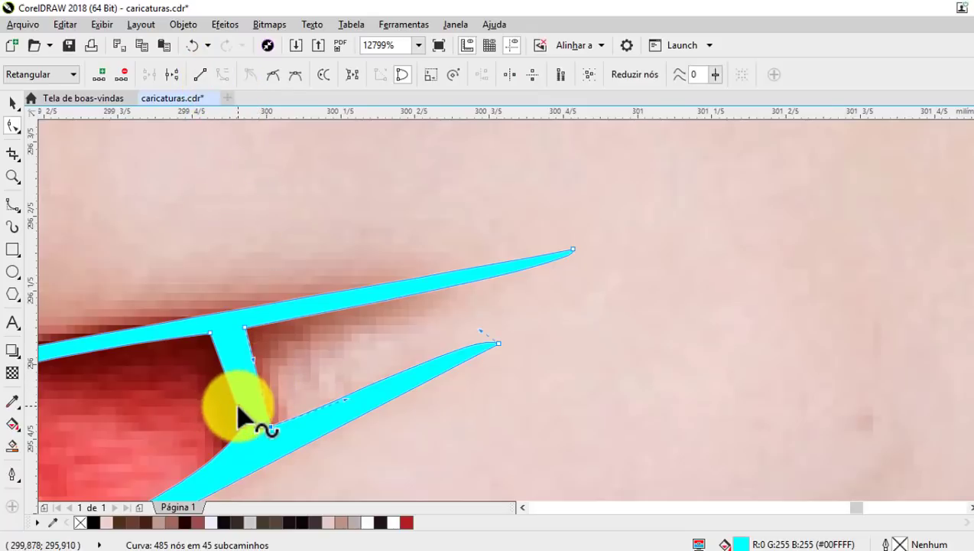
pyautogui.scroll(1, 239, 409)
pyautogui.moveTo(258, 315)
pyautogui.mouseDown()
pyautogui.moveTo(294, 386)
pyautogui.moveTo(264, 365)
pyautogui.mouseUp()
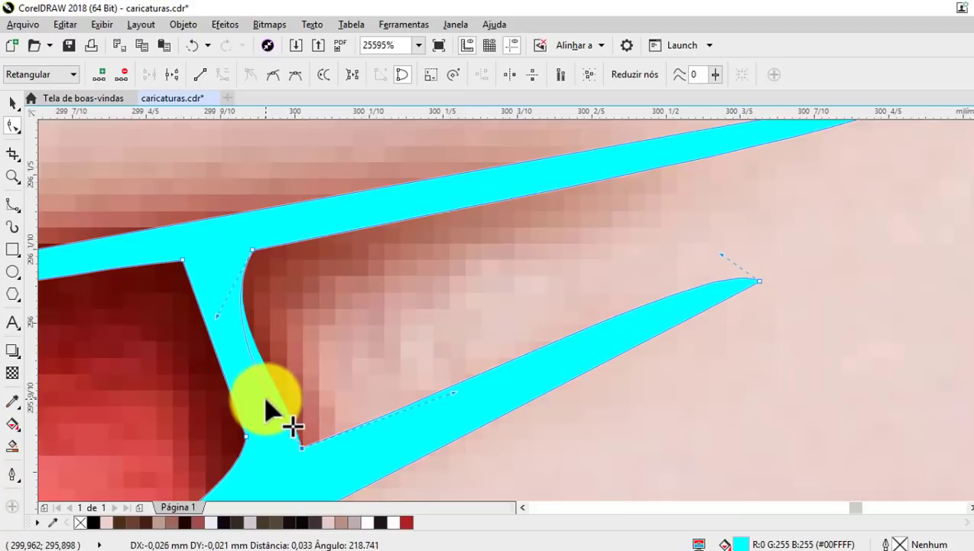
pyautogui.click(216, 362)
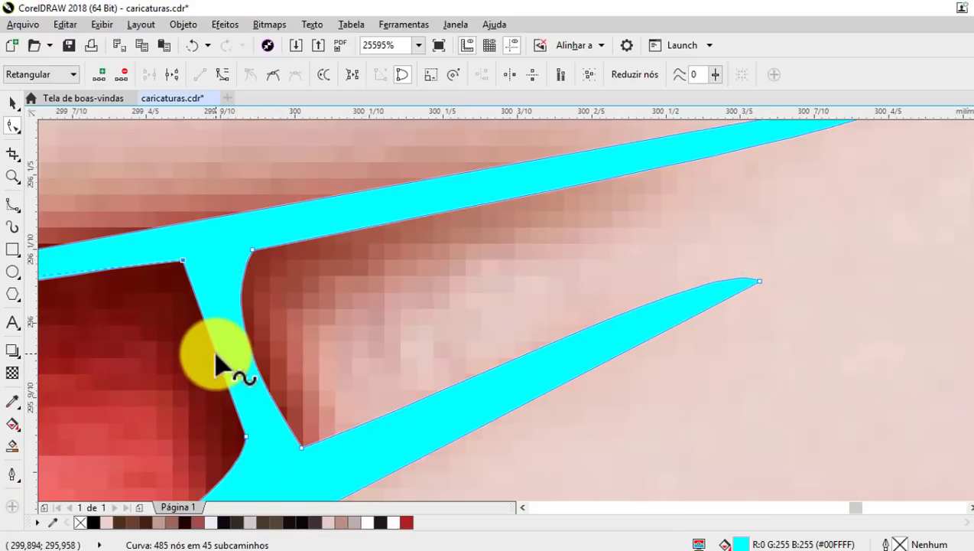
pyautogui.click(222, 74)
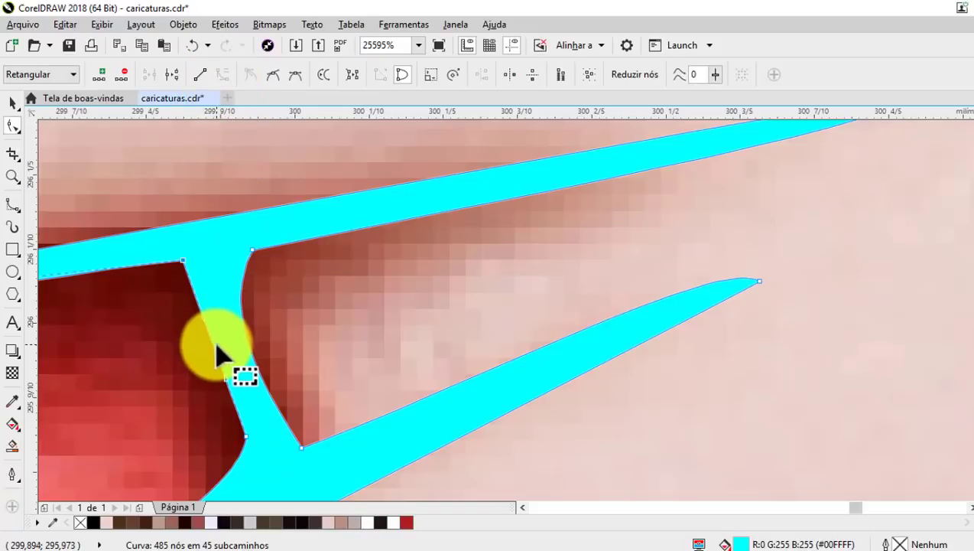
pyautogui.moveTo(216, 362); pyautogui.dragTo(195, 366)
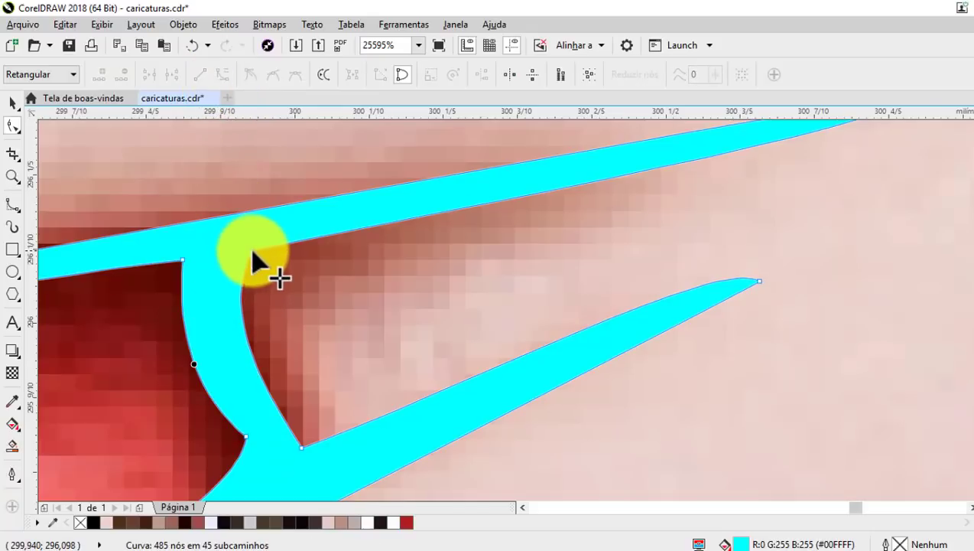
pyautogui.moveTo(255, 263)
pyautogui.mouseDown()
pyautogui.moveTo(210, 306)
pyautogui.moveTo(225, 262)
pyautogui.moveTo(197, 316)
pyautogui.moveTo(269, 409)
pyautogui.mouseUp()
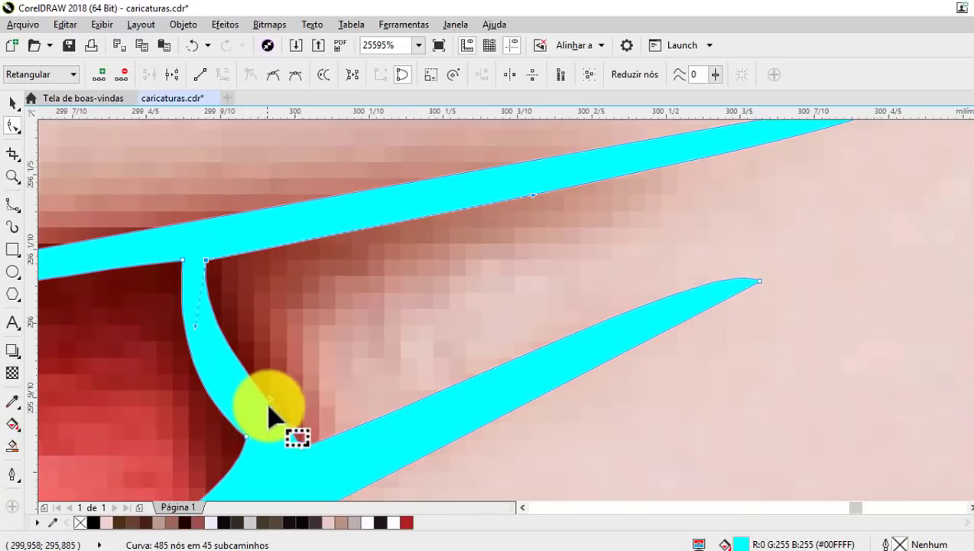
# Pull the cyan outline below the elbow outward.
pyautogui.scroll(-2, 354, 336)
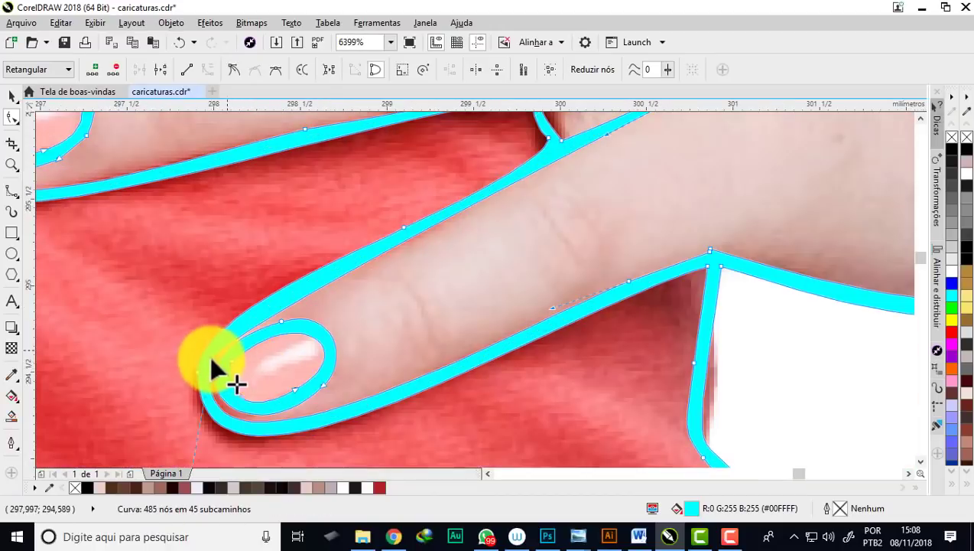
pyautogui.scroll(-1, 218, 413)
pyautogui.scroll(1, 230, 420)
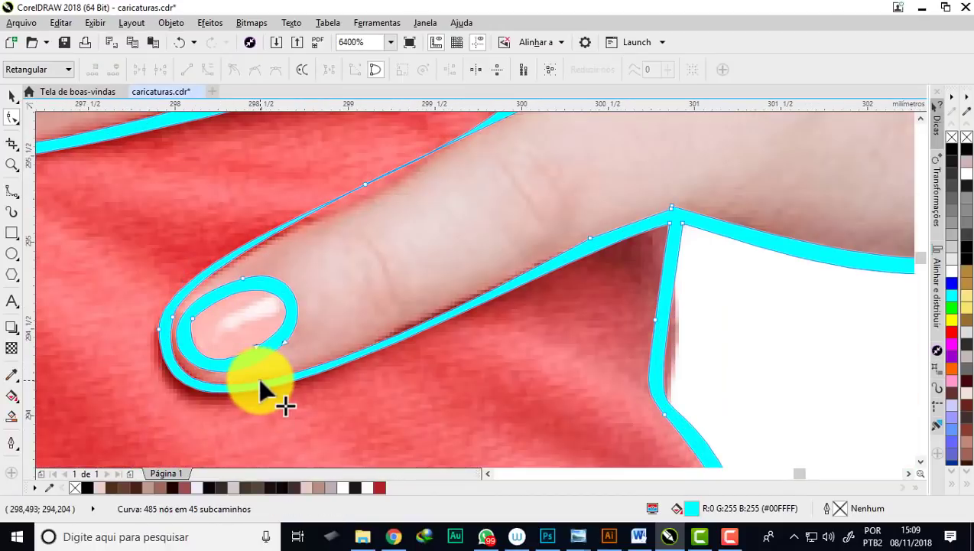
pyautogui.scroll(-1, 260, 390)
pyautogui.scroll(1, 326, 322)
pyautogui.click(119, 402)
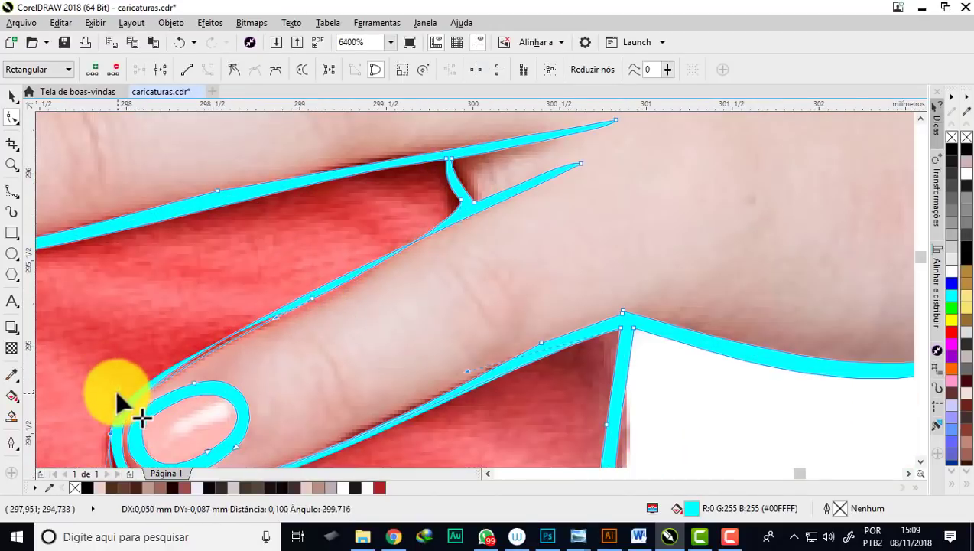
pyautogui.scroll(1, 142, 413)
pyautogui.scroll(-3, 222, 348)
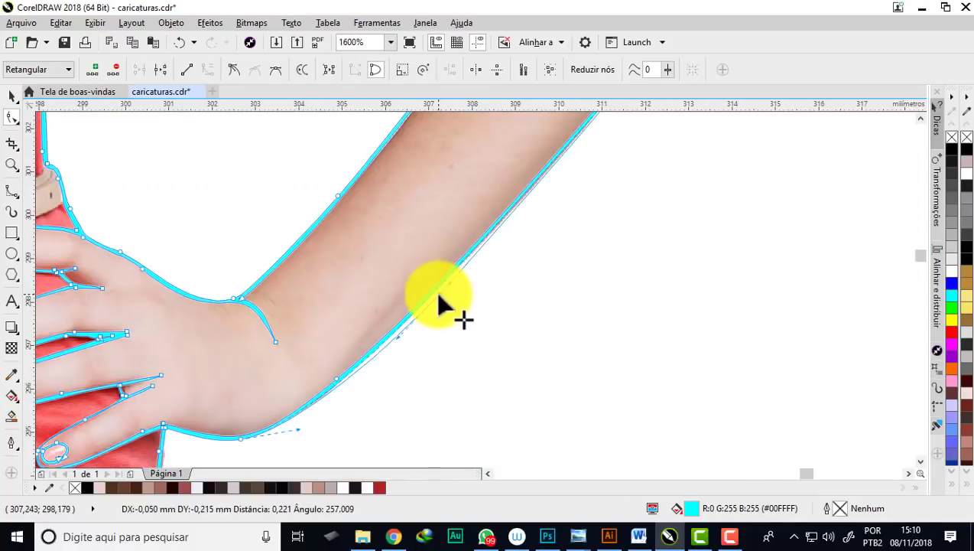
pyautogui.scroll(2, 440, 305)
pyautogui.scroll(-2, 321, 332)
pyautogui.scroll(-1, 325, 343)
pyautogui.scroll(1, 428, 223)
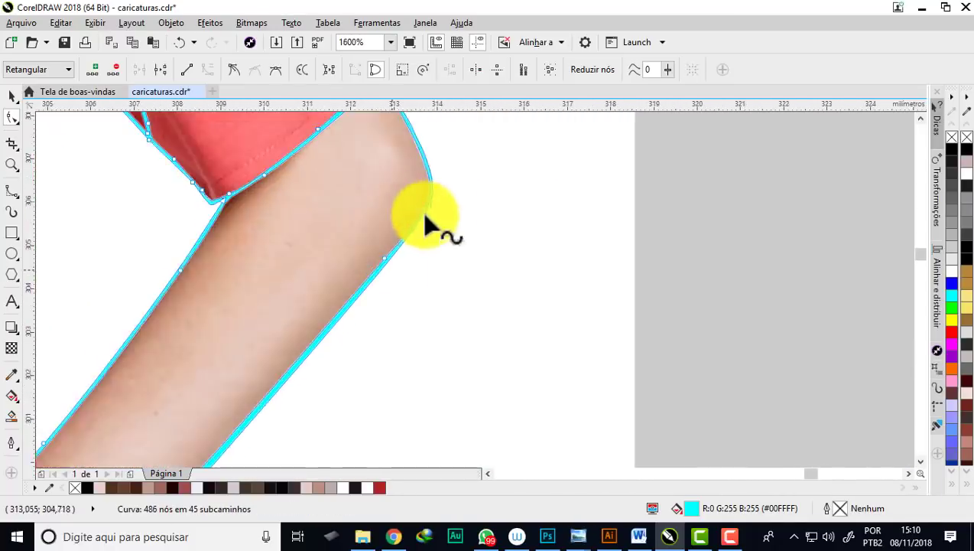
pyautogui.moveTo(425, 222)
pyautogui.mouseDown()
pyautogui.moveTo(420, 294)
pyautogui.moveTo(437, 306)
pyautogui.mouseUp()
# Delete four surplus nodes along the shirt sleeve and armpit curves.
pyautogui.scroll(2, 341, 189)
pyautogui.scroll(-2, 430, 239)
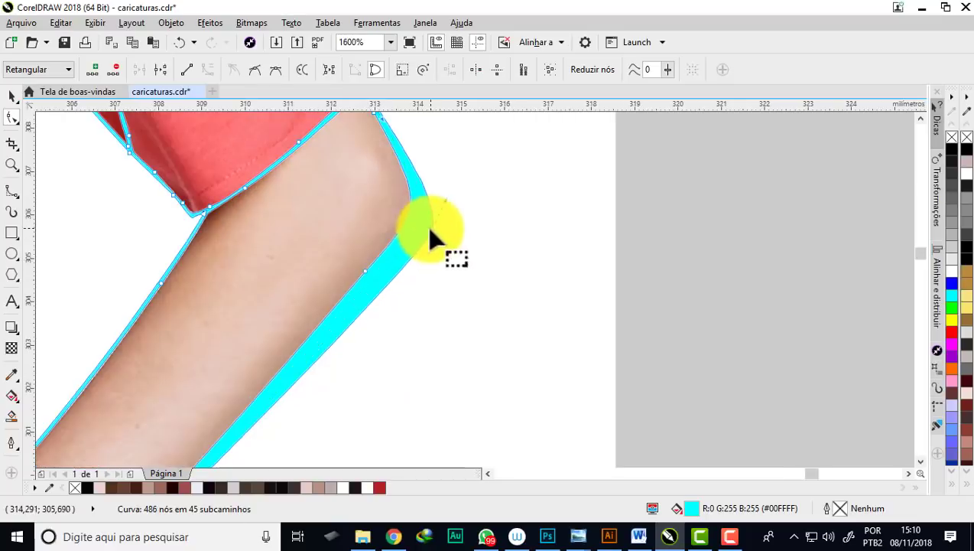
pyautogui.scroll(-1, 413, 207)
pyautogui.scroll(2, 344, 191)
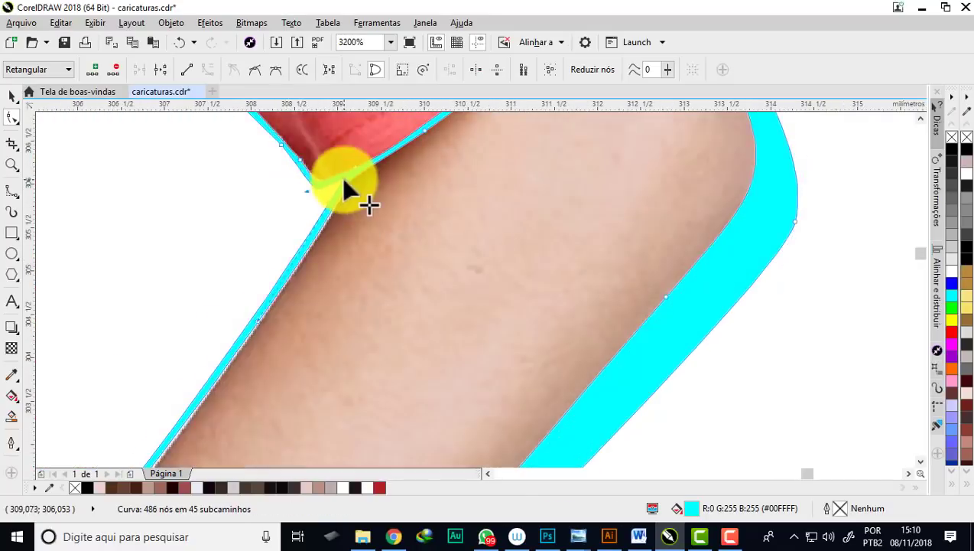
pyautogui.scroll(-1, 230, 306)
pyautogui.scroll(-1, 224, 333)
pyautogui.scroll(1, 224, 333)
pyautogui.scroll(1, 157, 325)
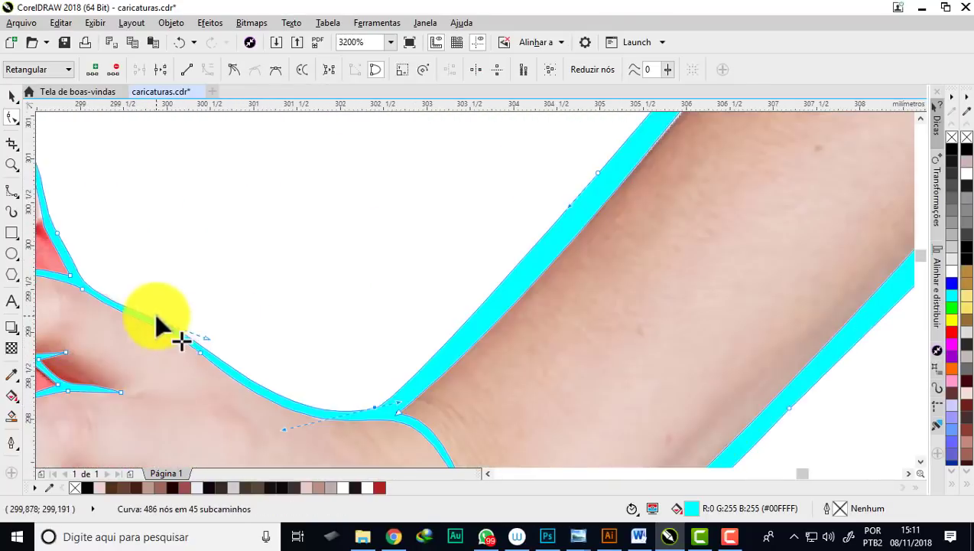
pyautogui.scroll(-2, 157, 325)
pyautogui.scroll(1, 229, 321)
pyautogui.scroll(-1, 199, 252)
pyautogui.scroll(1, 211, 206)
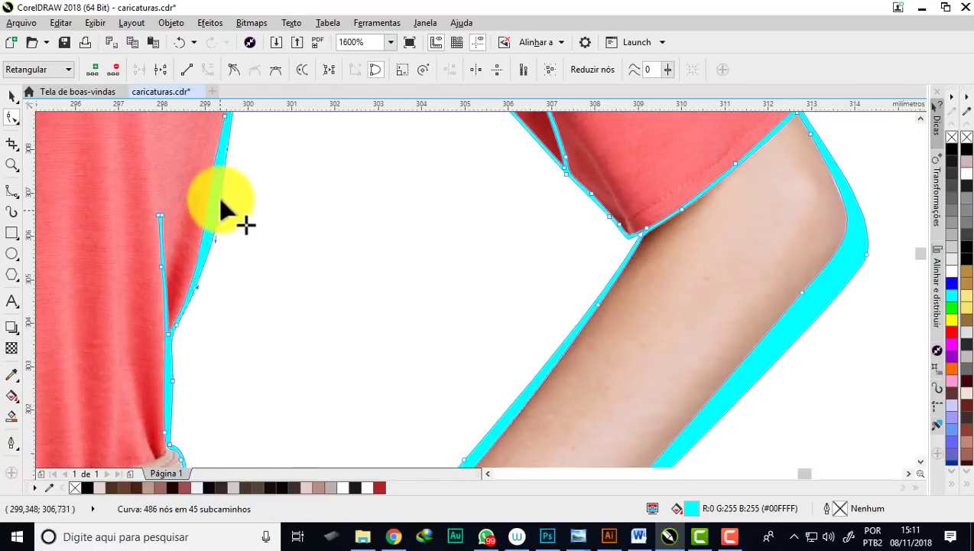
pyautogui.scroll(1, 222, 211)
pyautogui.doubleClick(178, 257)
pyautogui.scroll(-2, 211, 337)
pyautogui.scroll(1, 229, 257)
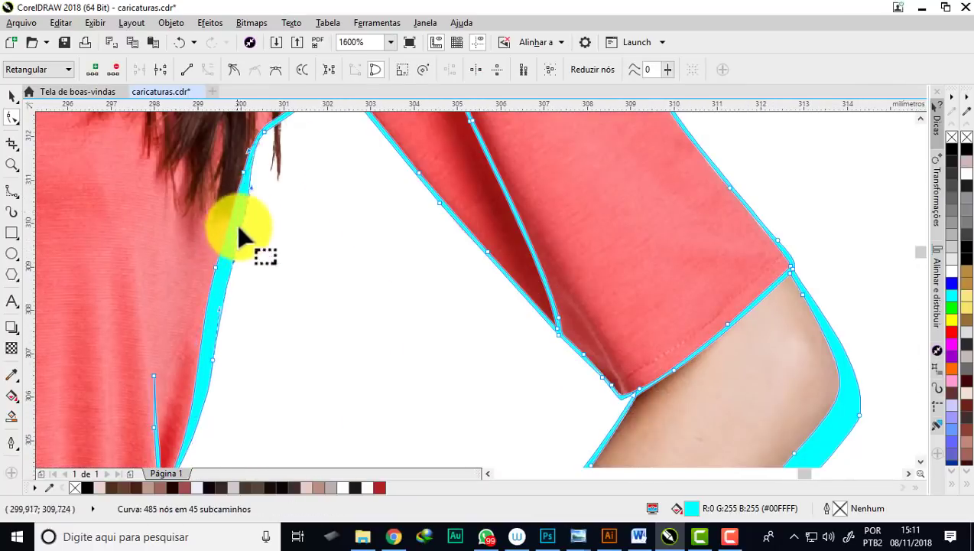
pyautogui.scroll(1, 239, 236)
pyautogui.doubleClick(307, 235)
pyautogui.doubleClick(320, 157)
pyautogui.scroll(-2, 342, 266)
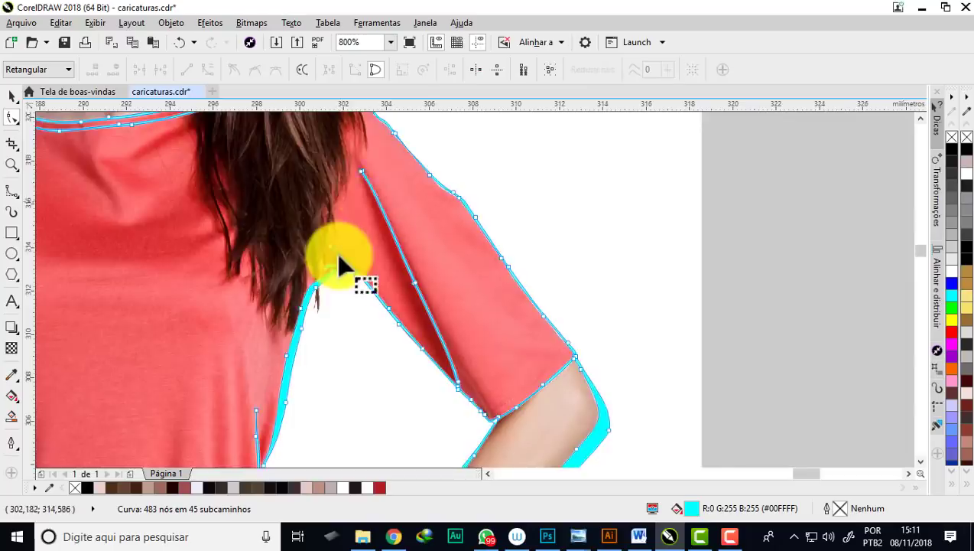
pyautogui.scroll(1, 341, 265)
pyautogui.scroll(1, 383, 306)
pyautogui.scroll(-1, 405, 336)
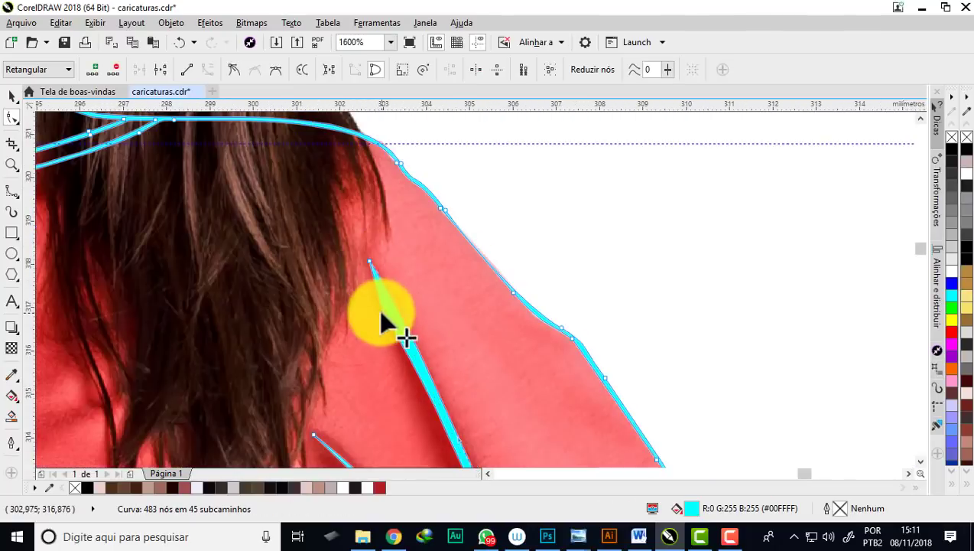
pyautogui.doubleClick(381, 314)
pyautogui.scroll(-2, 419, 376)
pyautogui.scroll(2, 391, 398)
pyautogui.scroll(-1, 336, 263)
pyautogui.scroll(1, 355, 256)
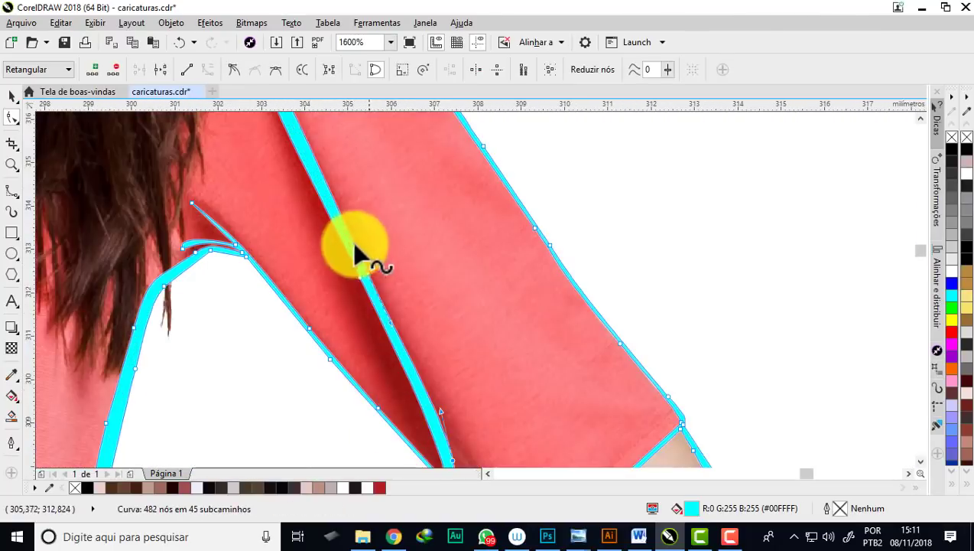
pyautogui.scroll(-2, 375, 267)
pyautogui.scroll(2, 459, 291)
pyautogui.scroll(-1, 490, 302)
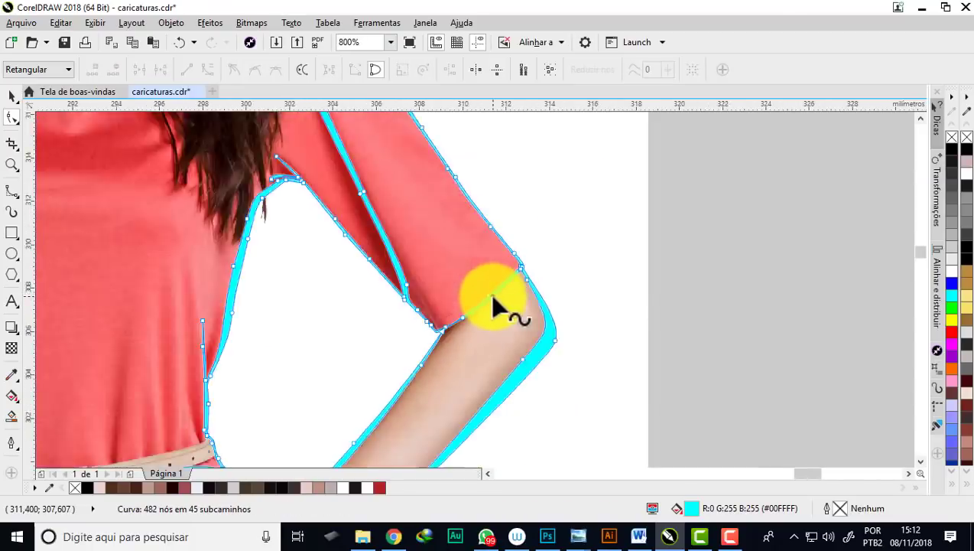
pyautogui.scroll(1, 358, 157)
pyautogui.scroll(2, 507, 352)
pyautogui.scroll(-2, 397, 244)
pyautogui.scroll(2, 428, 298)
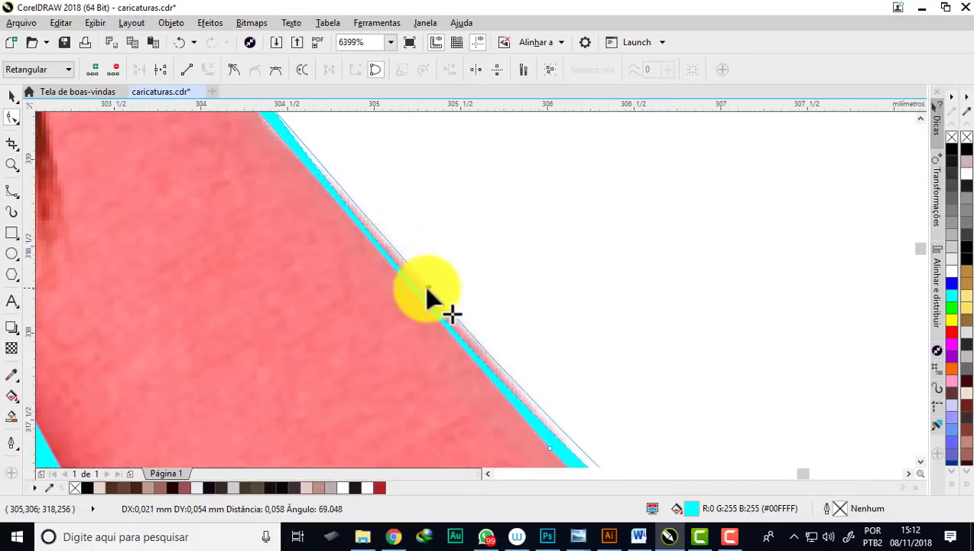
pyautogui.scroll(-4, 428, 298)
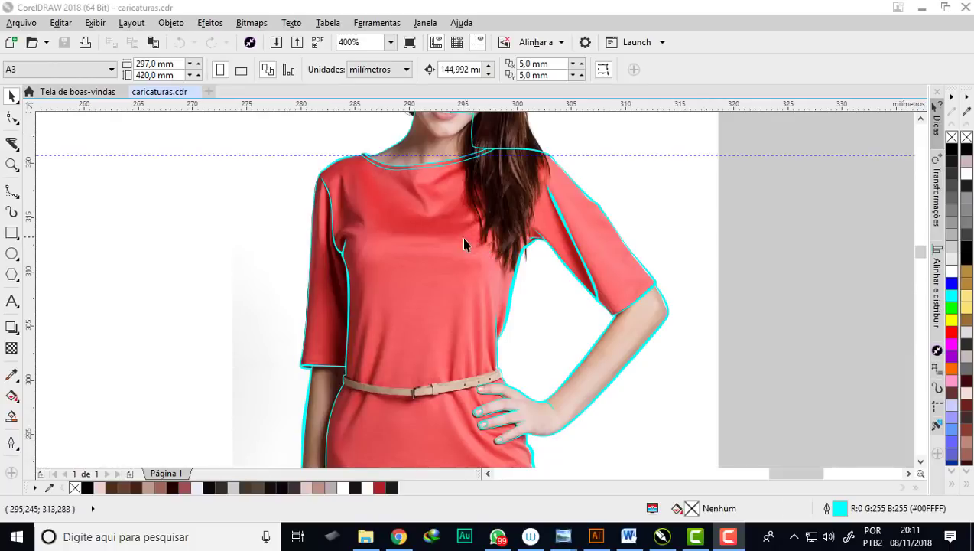
pyautogui.scroll(-2, 466, 241)
pyautogui.scroll(2, 469, 225)
pyautogui.scroll(1, 517, 268)
pyautogui.scroll(1, 594, 329)
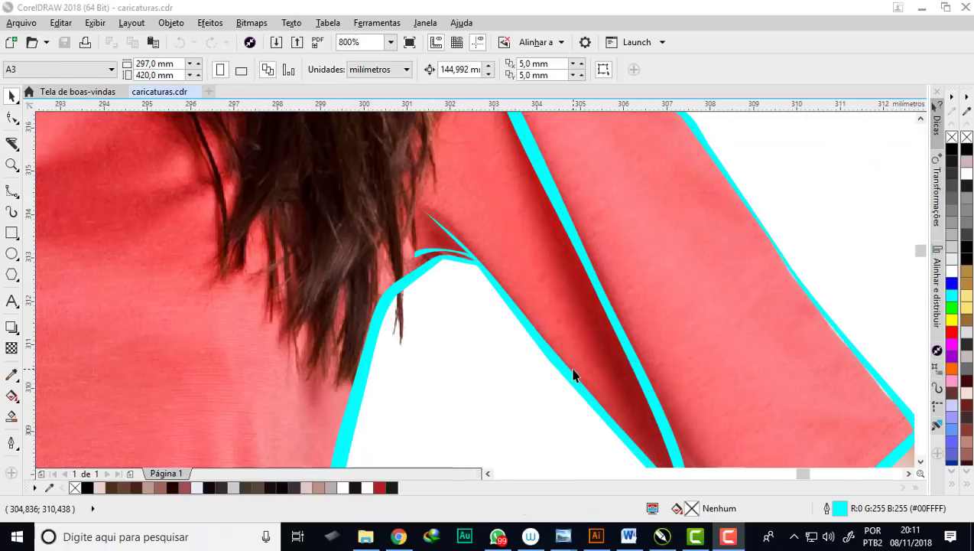
pyautogui.scroll(-2, 451, 245)
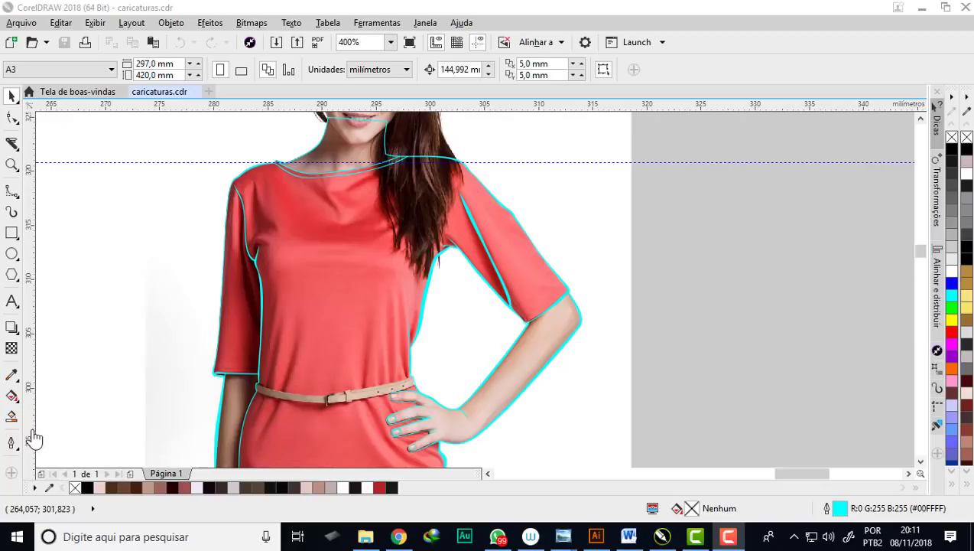
pyautogui.scroll(-1, 390, 250)
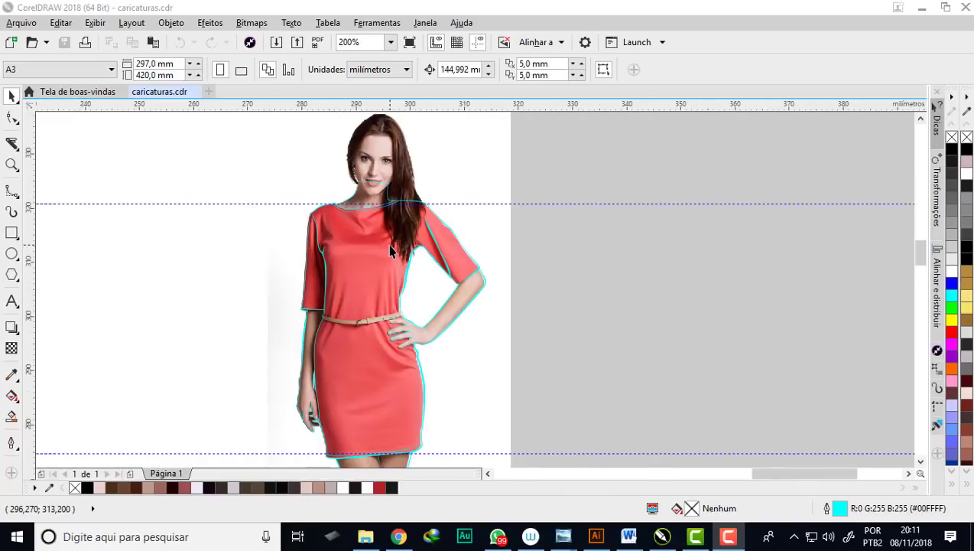
pyautogui.click(10, 419)
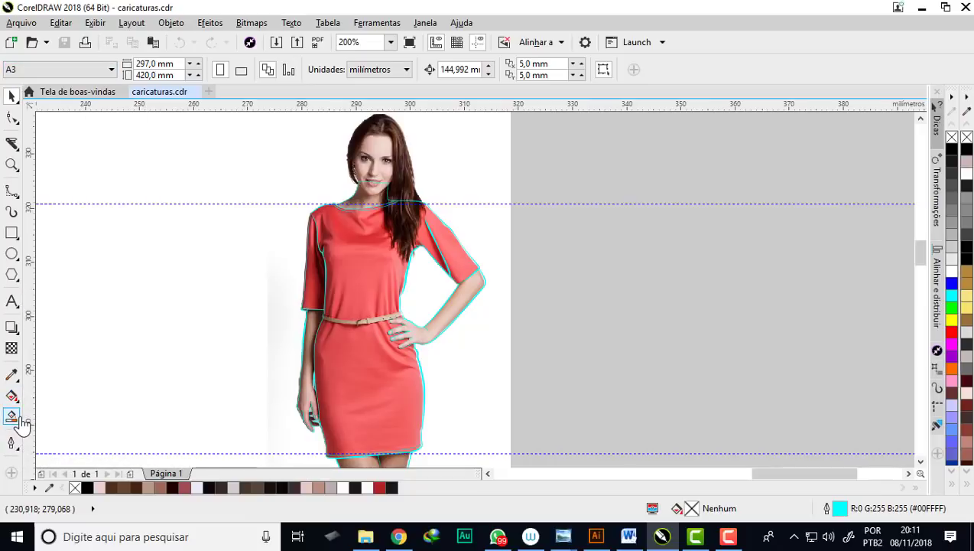
# Activate the Smart Fill tool and pick the Color Eyedropper to sample the fill colour.
pyautogui.click(20, 421)
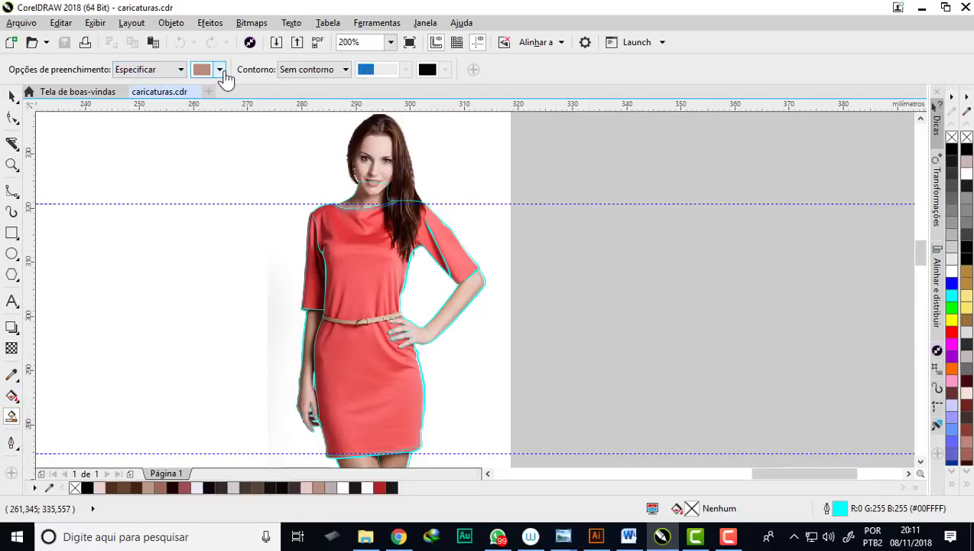
pyautogui.click(219, 70)
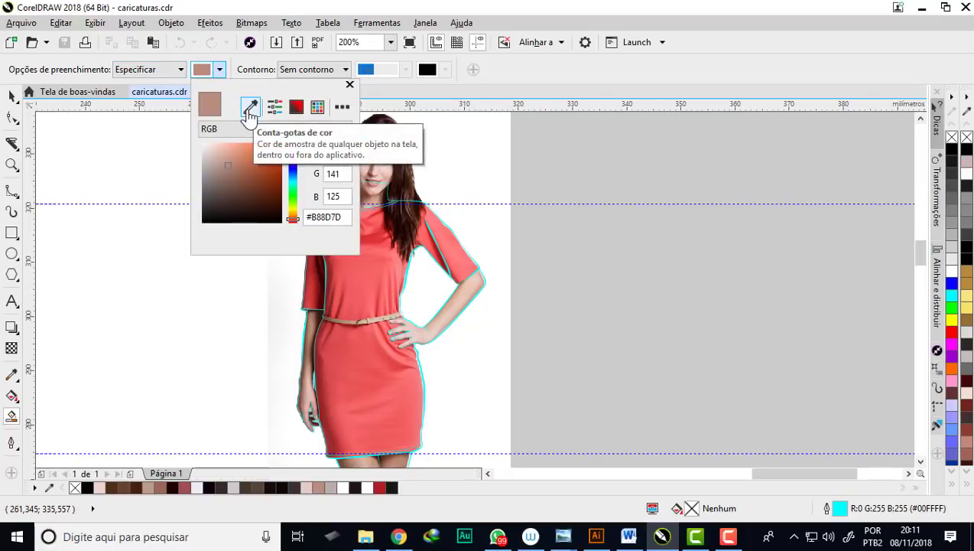
pyautogui.click(250, 110)
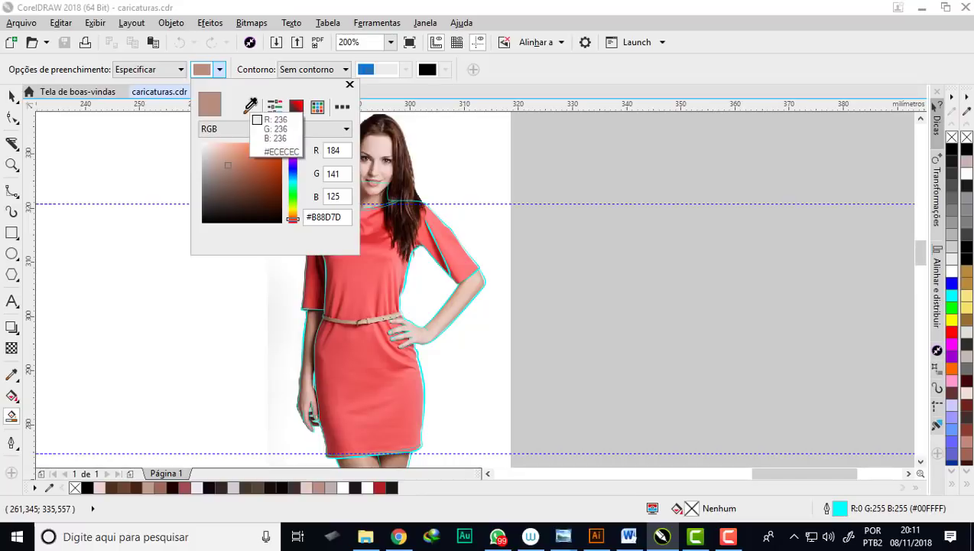
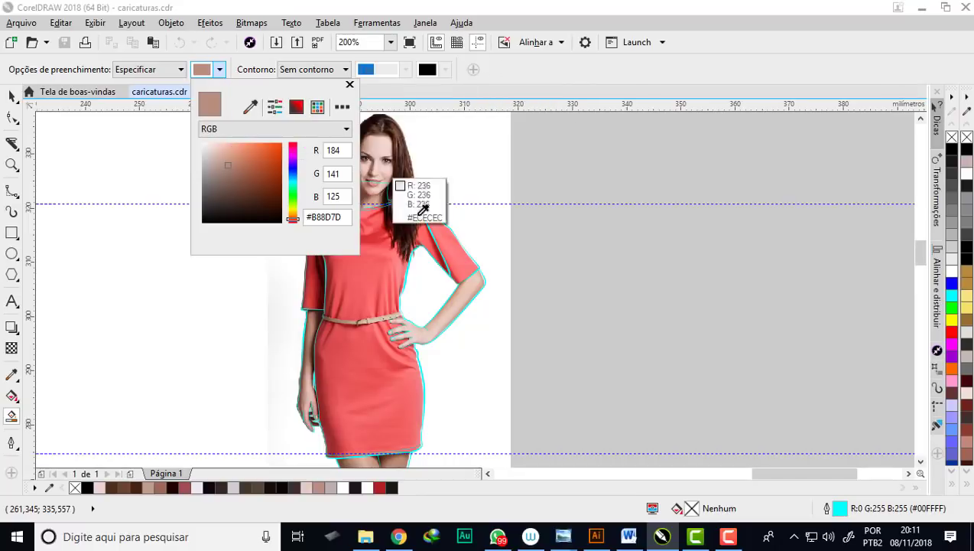
# Fill the traced dress with the red sampled from the photo.
pyautogui.click(370, 274)
pyautogui.click(363, 279)
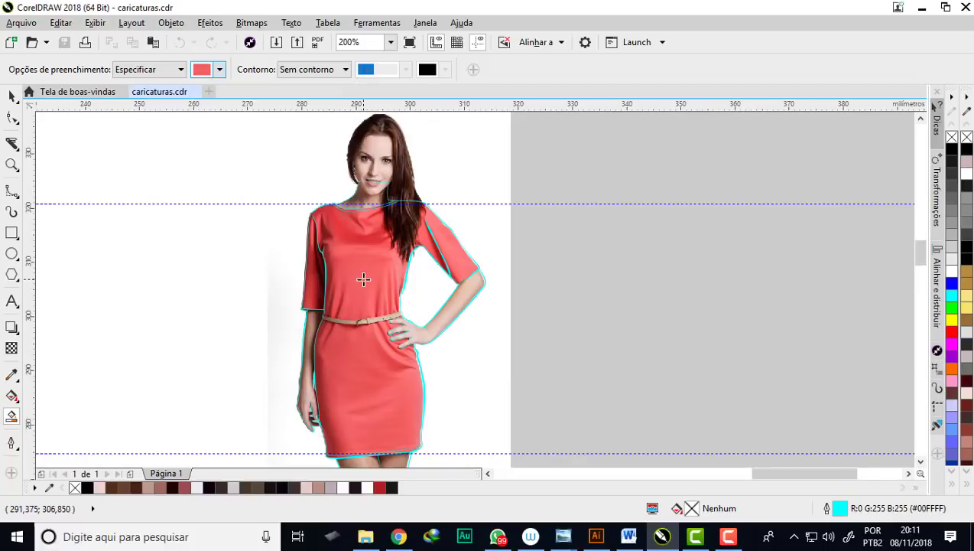
pyautogui.scroll(-1, 370, 274)
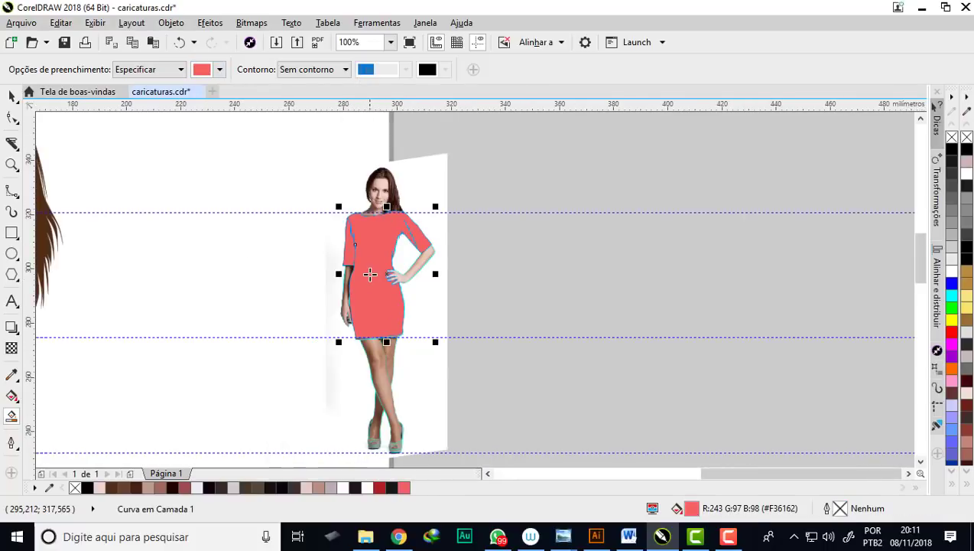
pyautogui.scroll(1, 372, 197)
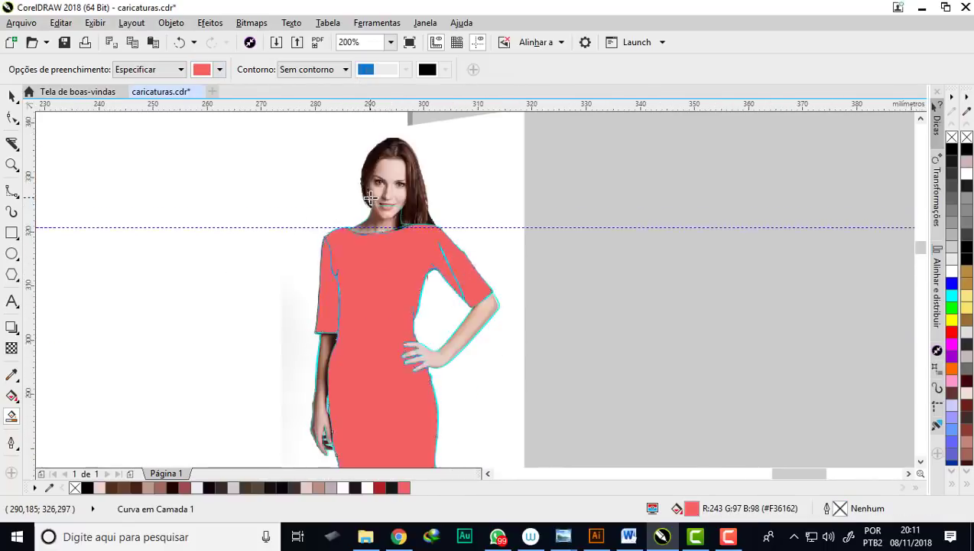
pyautogui.scroll(2, 371, 198)
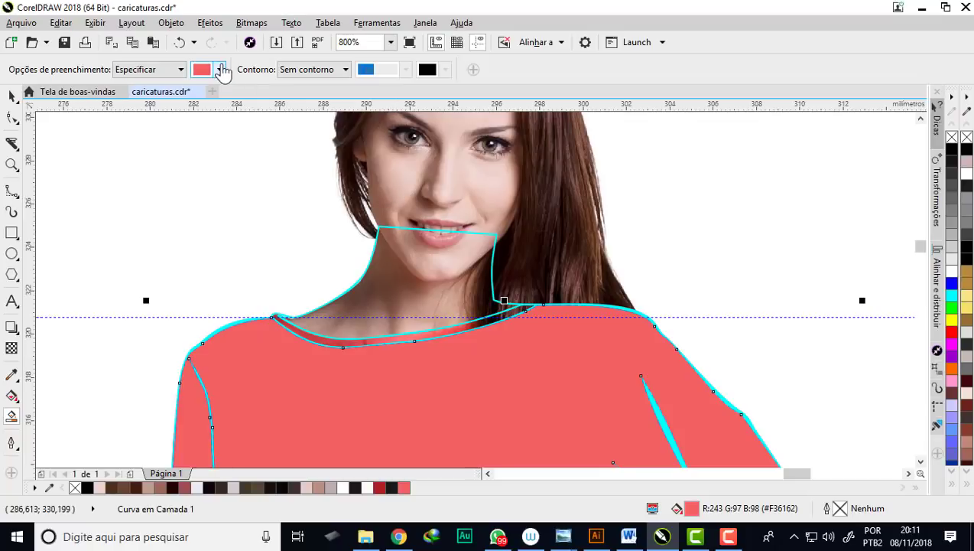
# Fill the neck with sampled skin tone #B89084 and sample the lighter arm tone #E4C7B9.
pyautogui.click(221, 70)
pyautogui.click(251, 109)
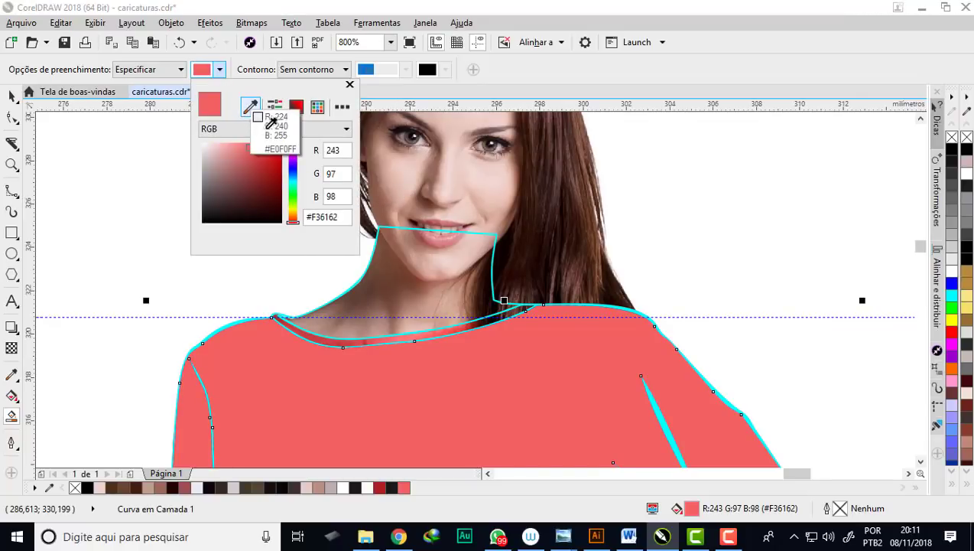
pyautogui.click(379, 325)
pyautogui.click(374, 298)
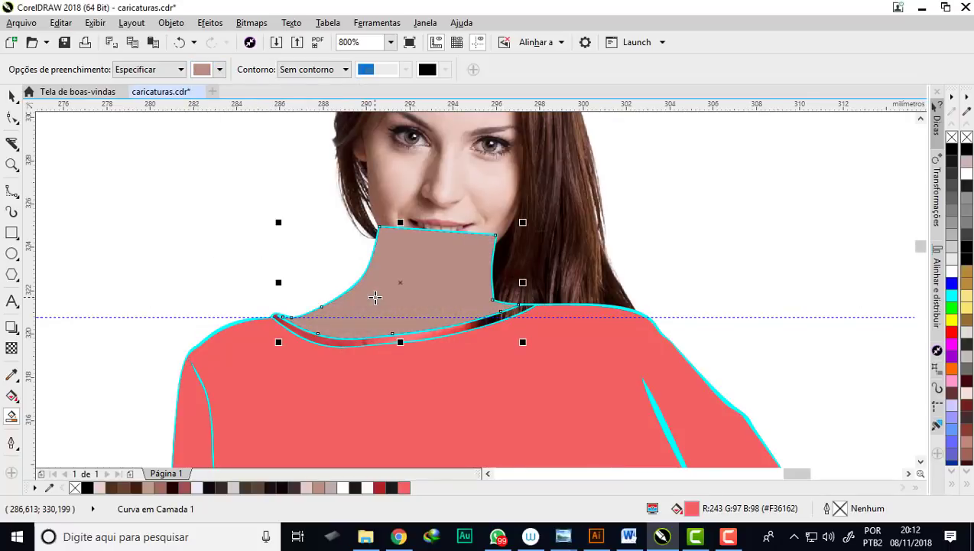
pyautogui.scroll(-1, 375, 252)
pyautogui.scroll(-1, 399, 255)
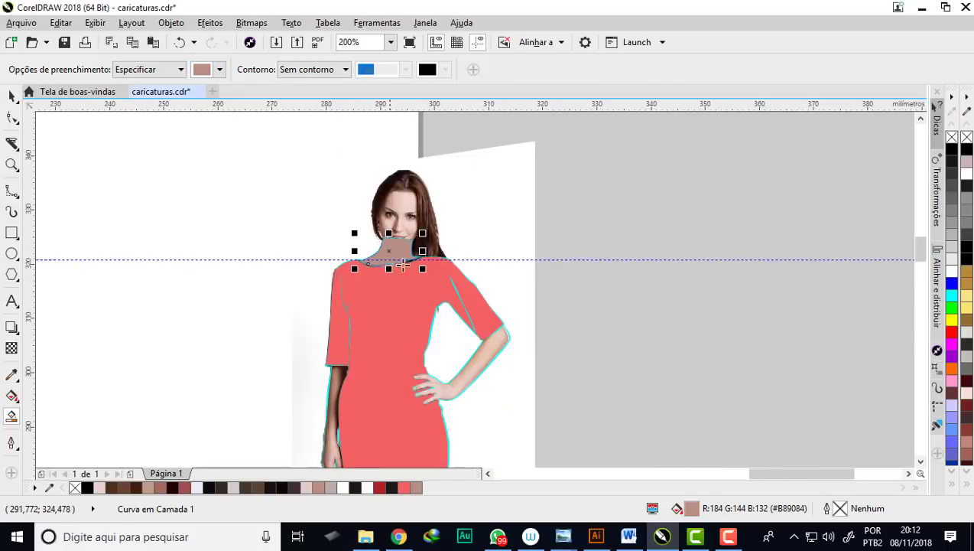
pyautogui.scroll(1, 485, 375)
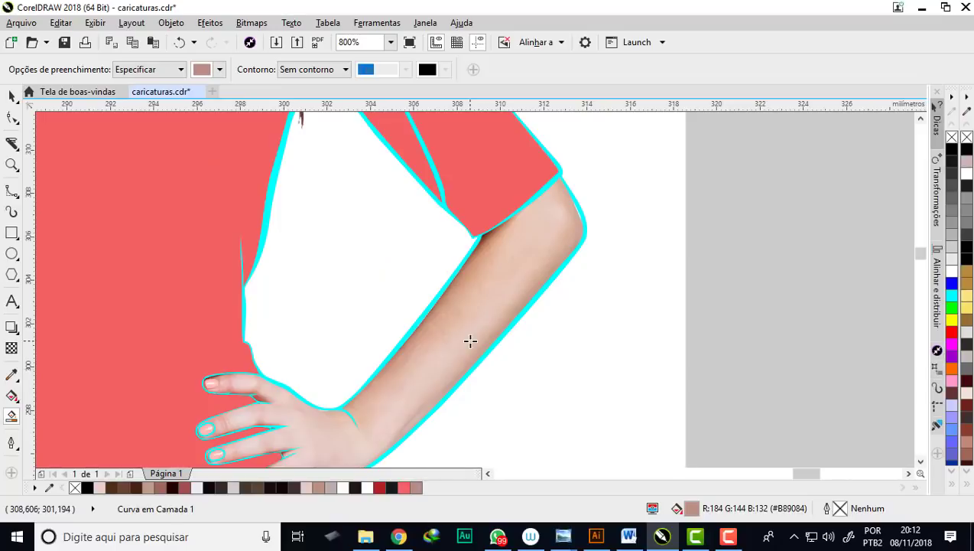
pyautogui.click(219, 71)
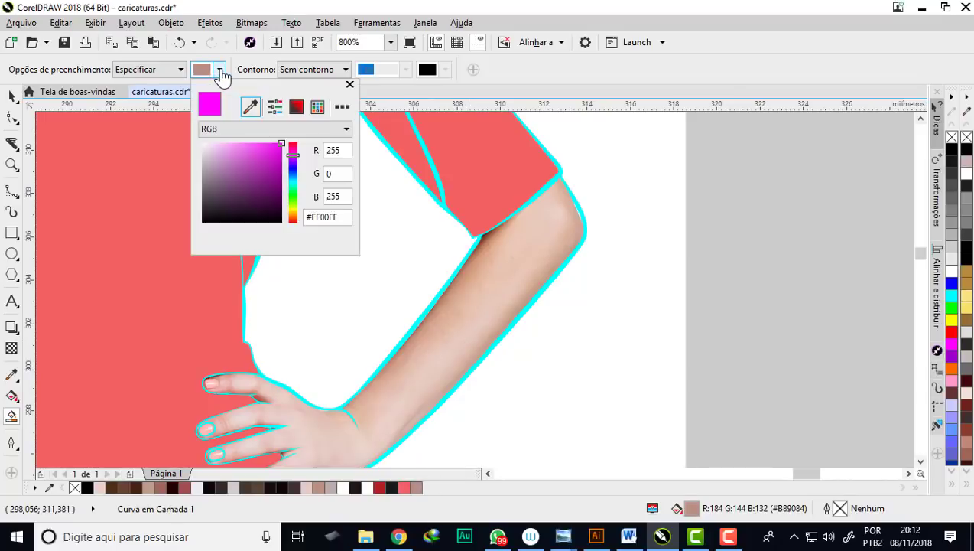
pyautogui.click(252, 109)
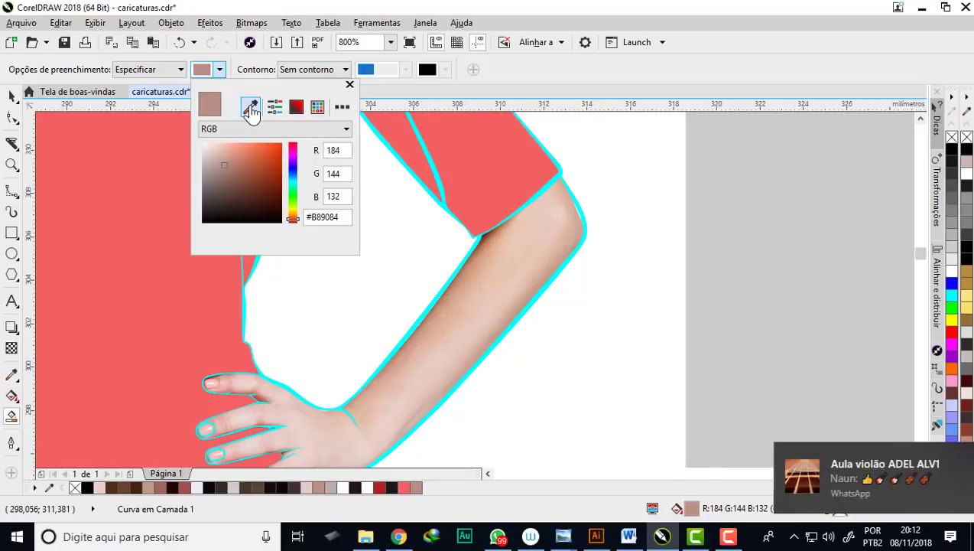
pyautogui.click(478, 329)
# Fill the hanging arm with the sampled skin tone.
pyautogui.scroll(-5, 466, 263)
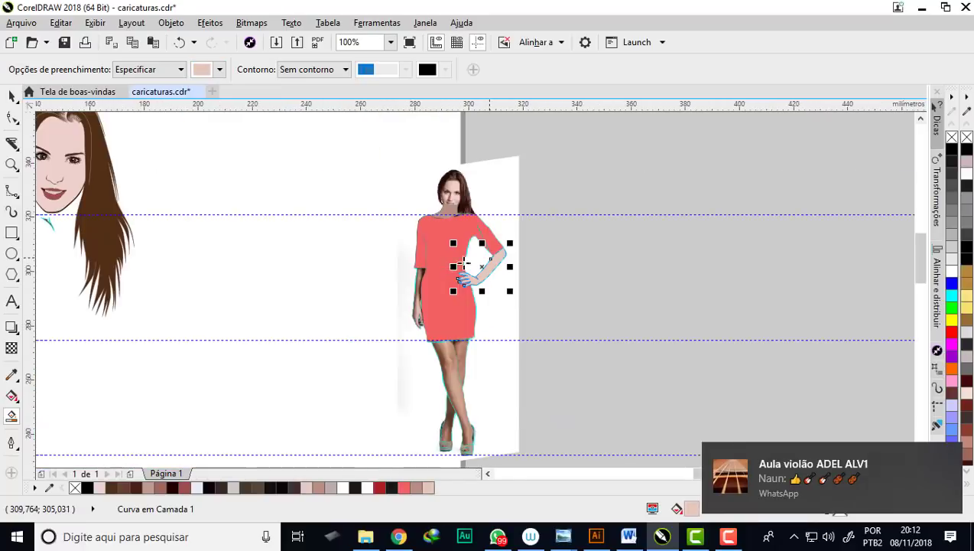
pyautogui.scroll(3, 406, 285)
pyautogui.click(446, 261)
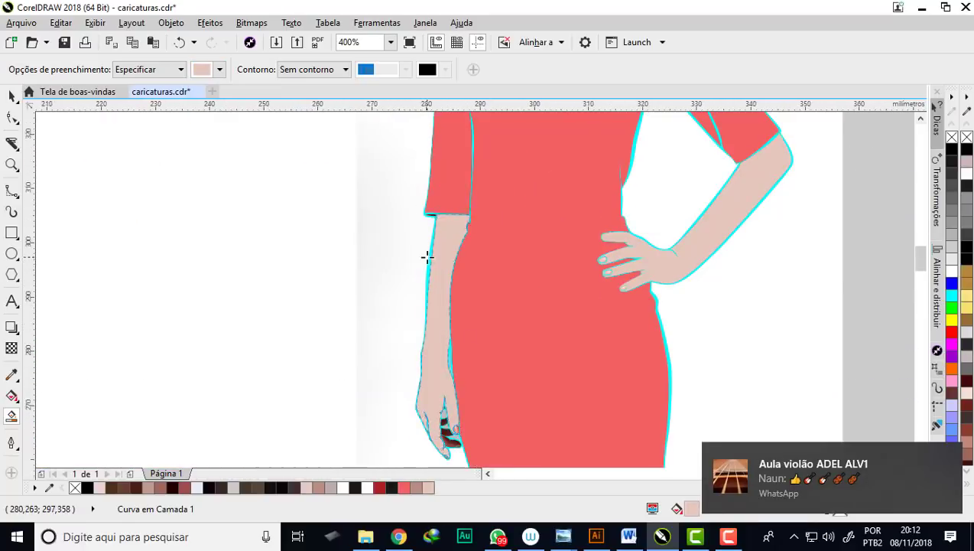
pyautogui.scroll(4, 401, 222)
pyautogui.scroll(1, 423, 185)
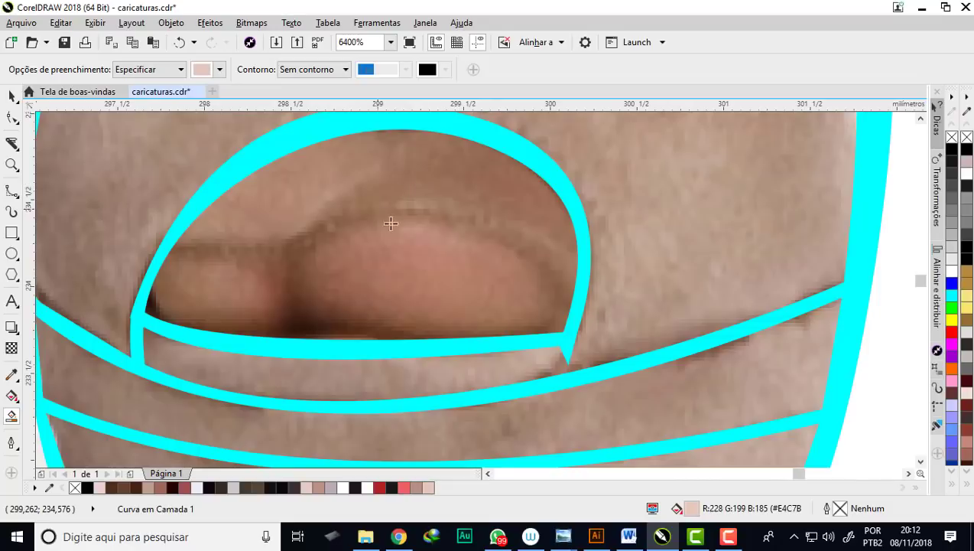
pyautogui.scroll(-1, 400, 262)
pyautogui.scroll(-4, 445, 210)
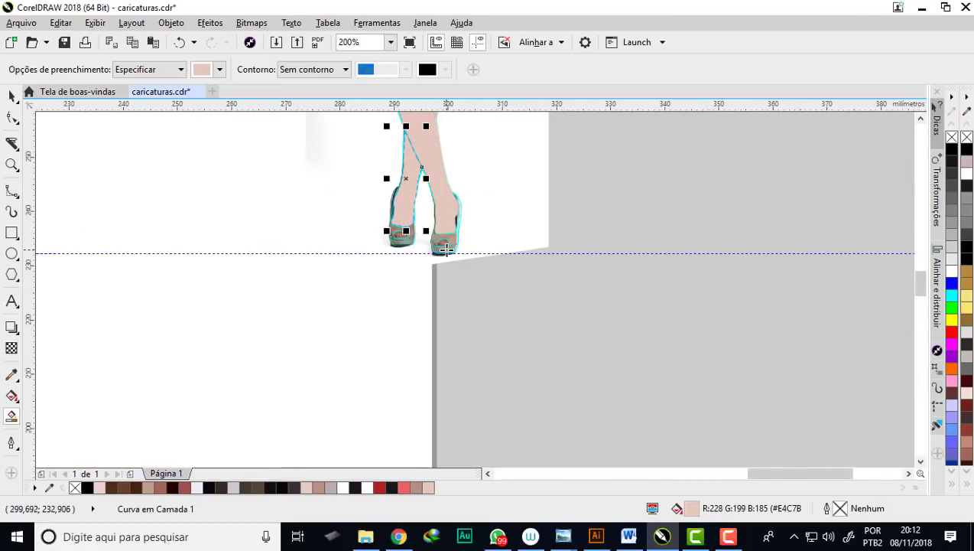
pyautogui.scroll(3, 401, 209)
pyautogui.scroll(-2, 396, 244)
pyautogui.scroll(1, 392, 273)
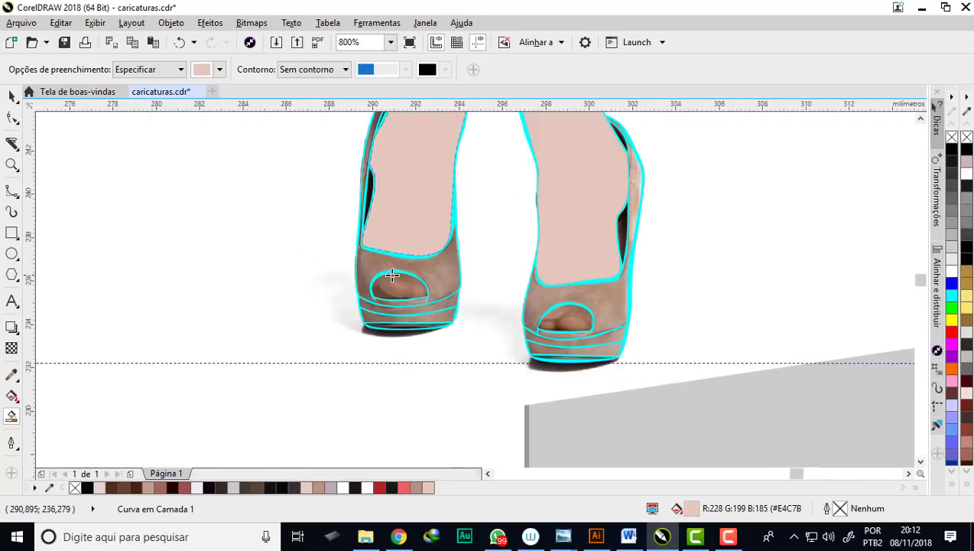
pyautogui.scroll(2, 393, 274)
# Fill the left shoe's peep-toe with sampled brown and its sole strip with darker brown.
pyautogui.click(220, 70)
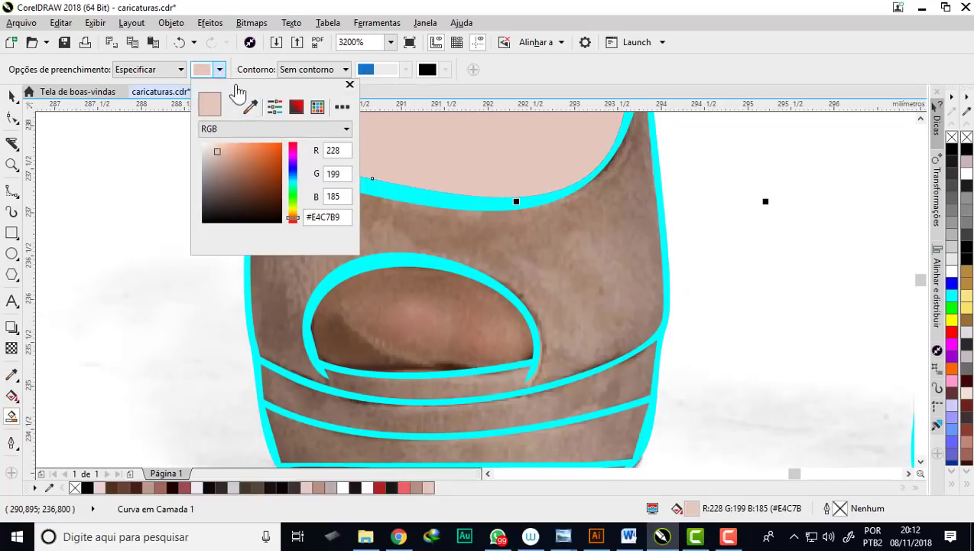
pyautogui.click(304, 281)
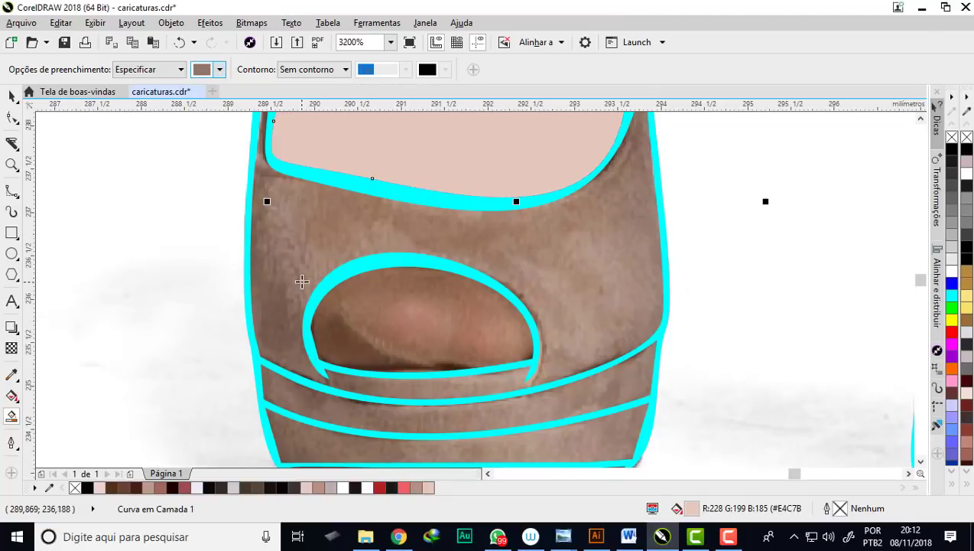
pyautogui.click(364, 273)
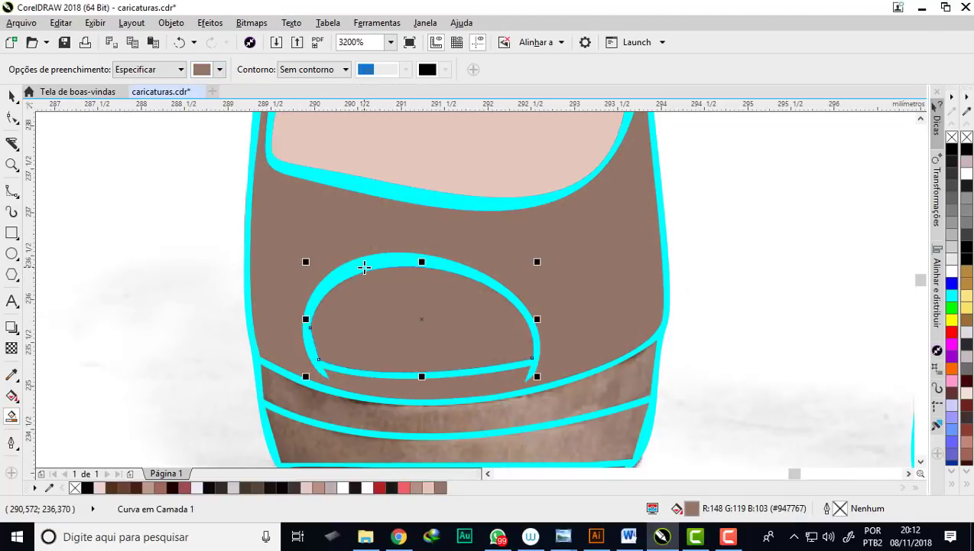
pyautogui.scroll(-2, 364, 266)
pyautogui.scroll(2, 364, 307)
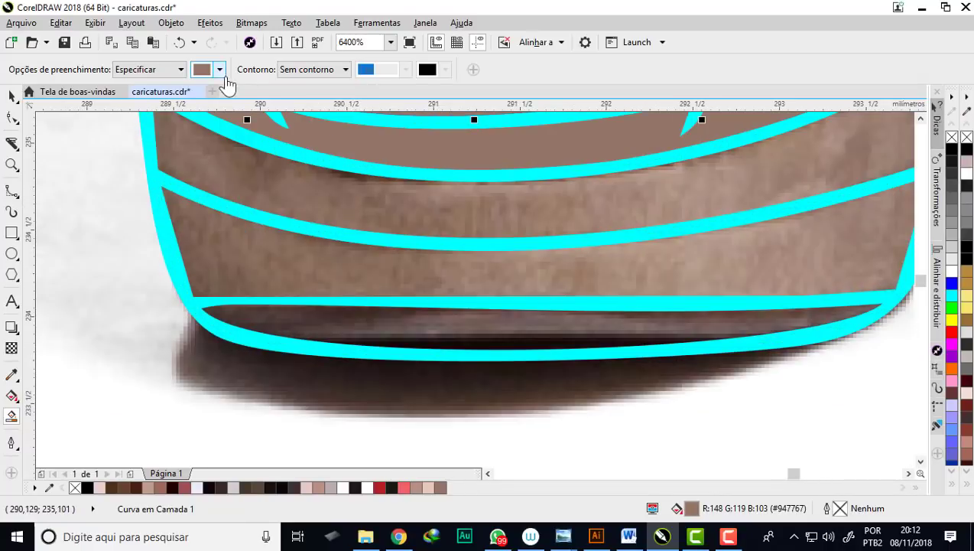
pyautogui.click(219, 70)
pyautogui.click(398, 202)
pyautogui.click(219, 70)
pyautogui.click(387, 330)
pyautogui.scroll(-3, 563, 336)
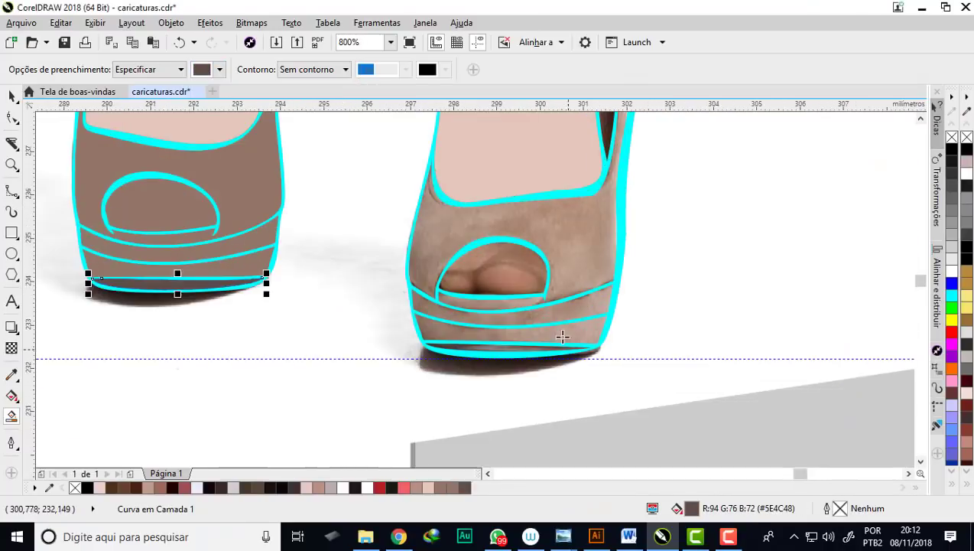
# Fill the right shoe's upper and other regions with its sampled brown.
pyautogui.click(219, 69)
pyautogui.click(246, 102)
pyautogui.click(142, 145)
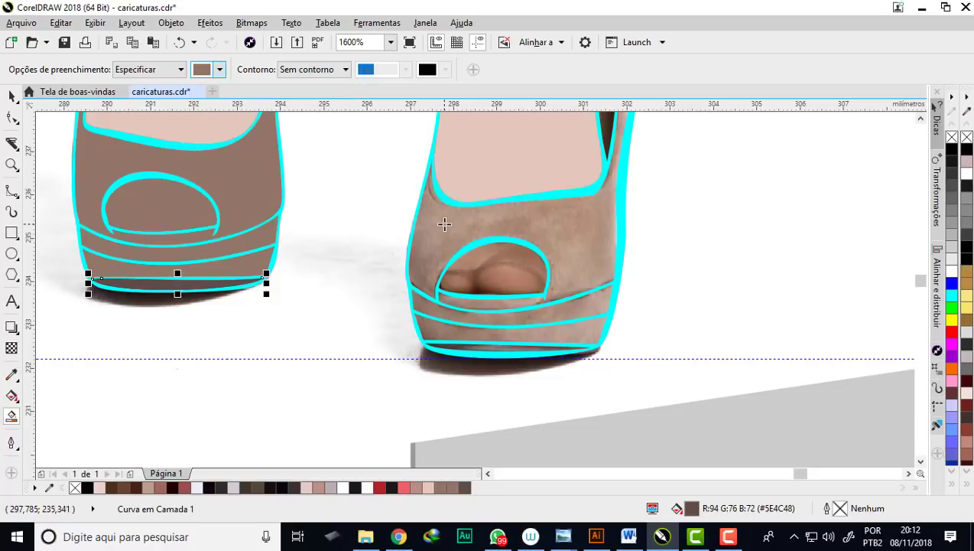
pyautogui.click(442, 222)
pyautogui.click(580, 337)
pyautogui.scroll(1, 581, 337)
# Fill the shoe's bottom strip and inner shadow with sampled very dark brown.
pyautogui.click(219, 69)
pyautogui.click(250, 107)
pyautogui.click(428, 359)
pyautogui.click(428, 330)
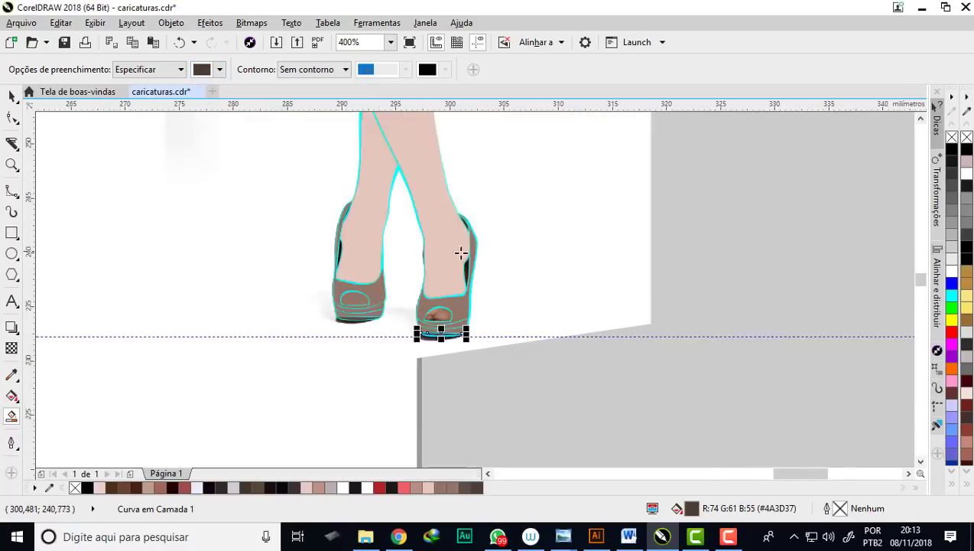
pyautogui.click(218, 69)
pyautogui.click(250, 107)
pyautogui.click(463, 306)
pyautogui.scroll(-2, 463, 305)
pyautogui.scroll(-1, 305, 174)
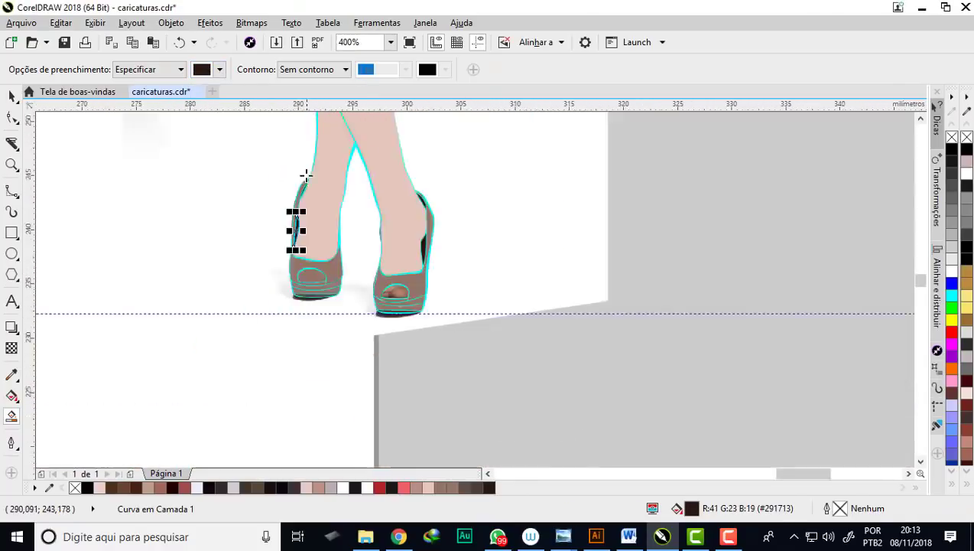
pyautogui.scroll(-1, 346, 327)
pyautogui.scroll(2, 356, 340)
# Fill two shapes in the hand with the dark red sampled from the photo.
pyautogui.click(219, 70)
pyautogui.click(246, 102)
pyautogui.click(348, 272)
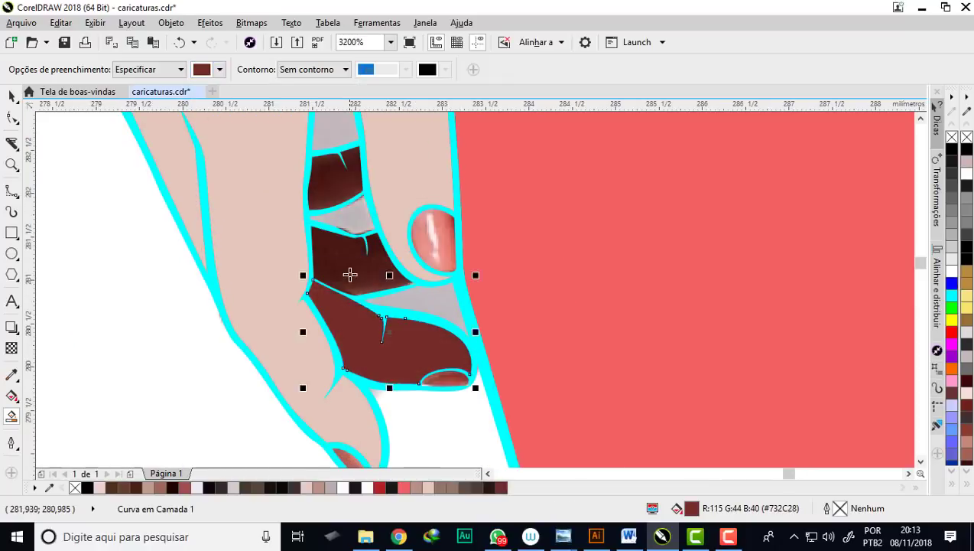
pyautogui.scroll(-1, 348, 272)
pyautogui.click(304, 199)
pyautogui.scroll(2, 303, 199)
# Colour the fingernails with sampled nail colours, including light pink #FFCBC5.
pyautogui.click(219, 69)
pyautogui.click(246, 105)
pyautogui.click(330, 317)
pyautogui.scroll(-2, 382, 214)
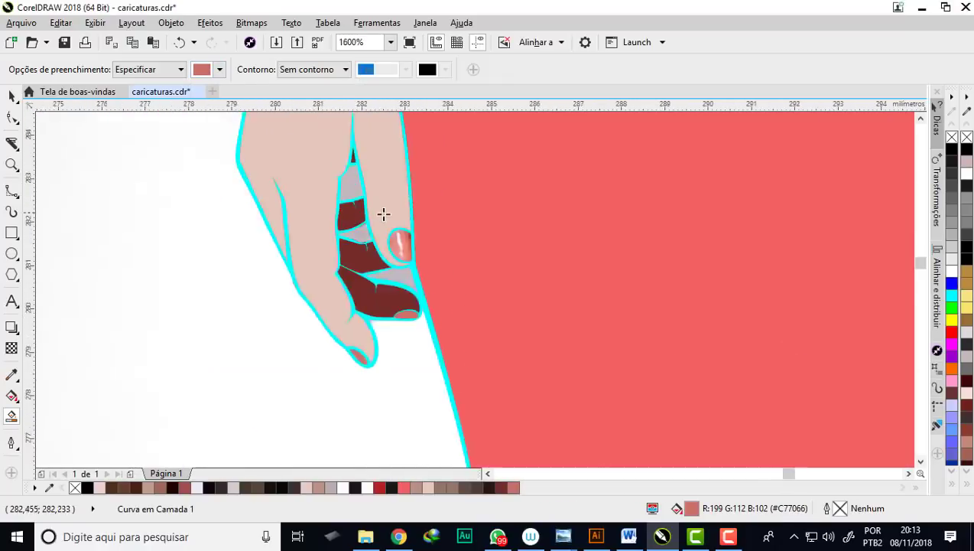
pyautogui.scroll(-3, 422, 209)
pyautogui.scroll(3, 422, 209)
pyautogui.click(219, 70)
pyautogui.click(245, 104)
pyautogui.click(285, 376)
pyautogui.scroll(1, 289, 300)
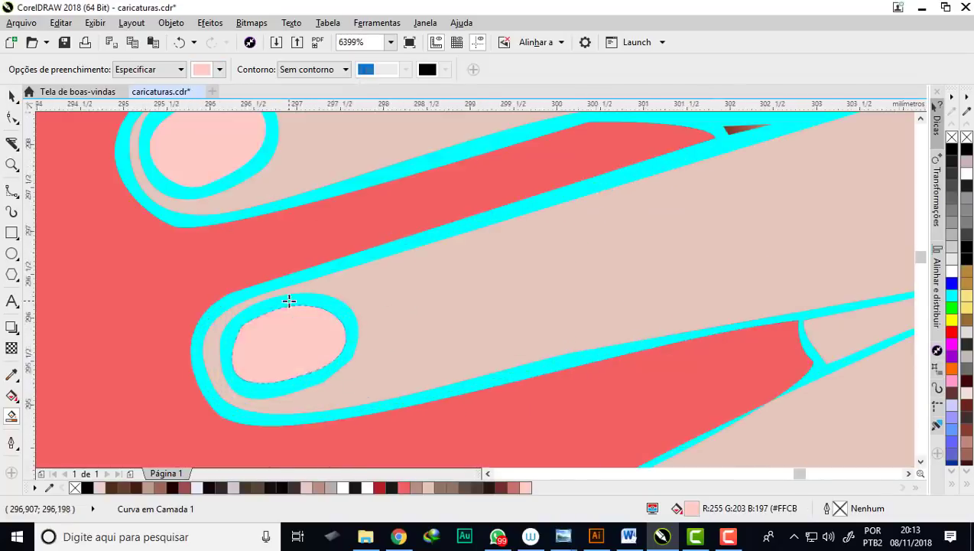
pyautogui.scroll(-3, 304, 325)
pyautogui.scroll(-1, 304, 325)
pyautogui.scroll(2, 294, 206)
pyautogui.scroll(-1, 293, 206)
pyautogui.click(11, 374)
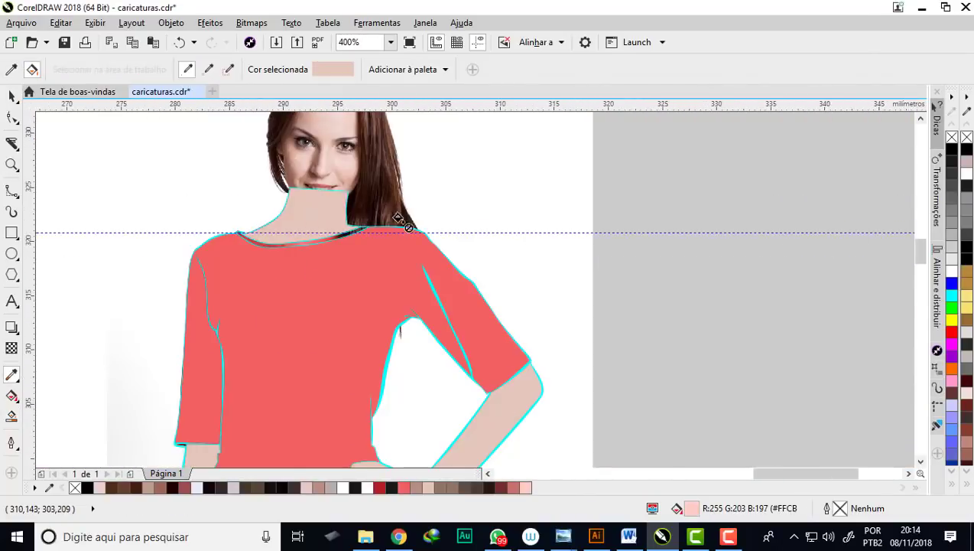
pyautogui.scroll(2, 131, 194)
pyautogui.click(218, 70)
pyautogui.click(245, 104)
pyautogui.click(127, 265)
pyautogui.scroll(-4, 126, 265)
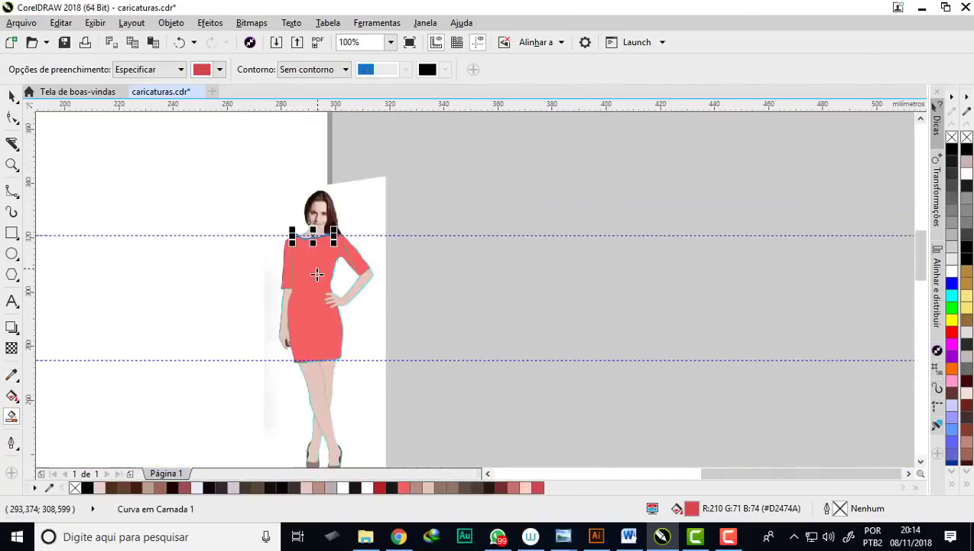
pyautogui.scroll(5, 369, 336)
pyautogui.scroll(-4, 368, 337)
pyautogui.scroll(-1, 381, 248)
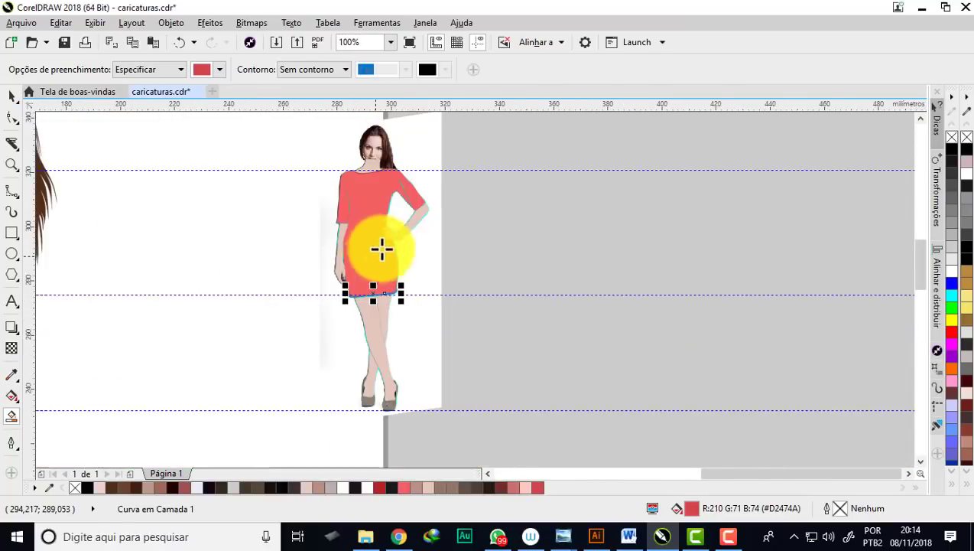
pyautogui.scroll(2, 395, 146)
pyautogui.scroll(1, 315, 194)
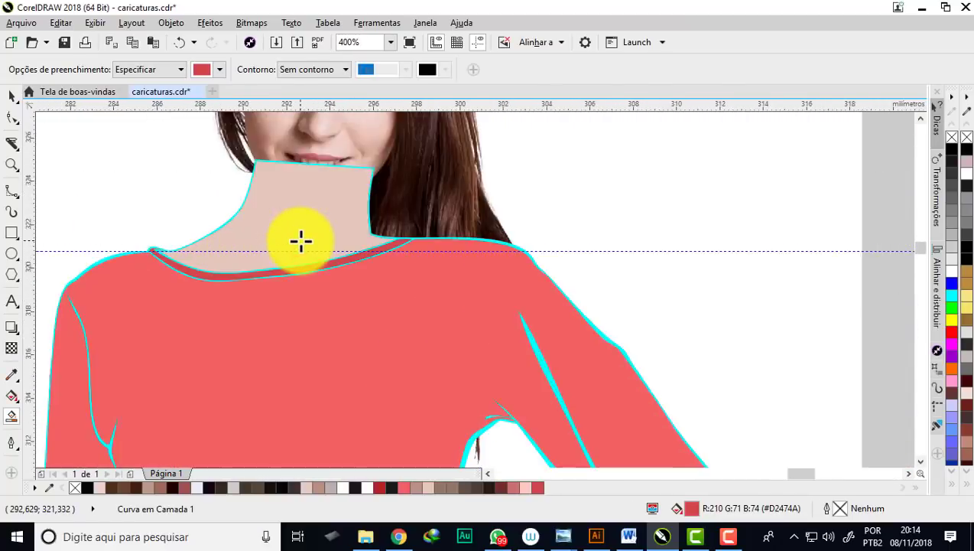
pyautogui.scroll(1, 299, 239)
pyautogui.scroll(-1, 332, 189)
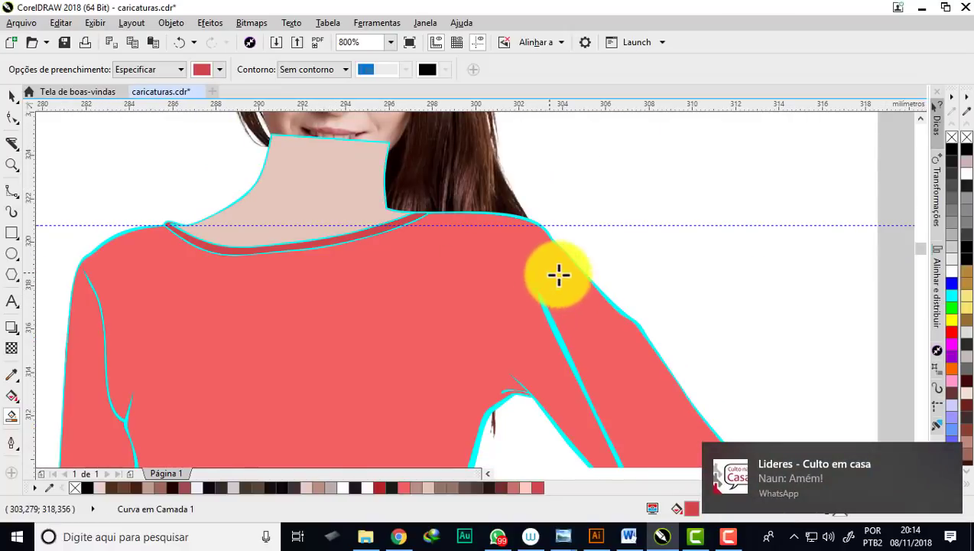
pyautogui.scroll(-3, 420, 213)
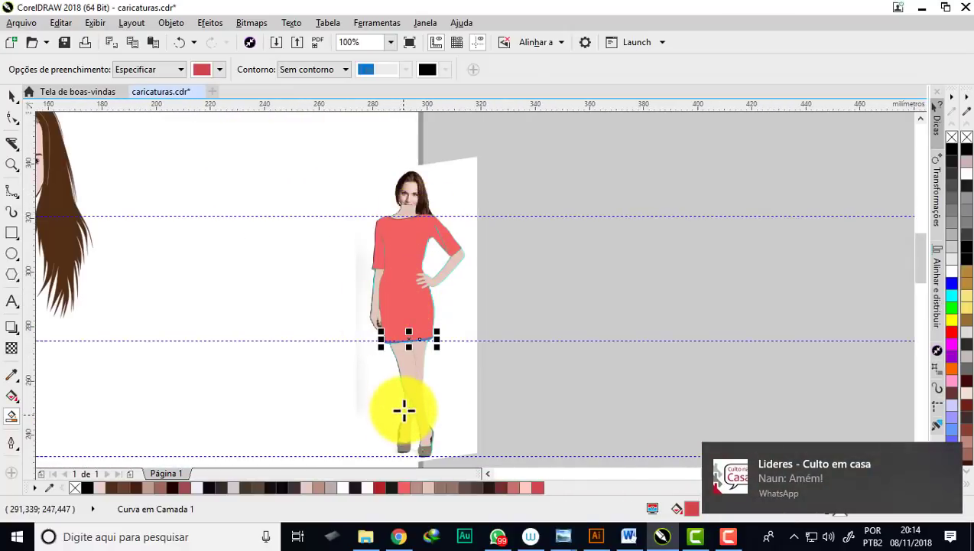
pyautogui.scroll(1, 402, 374)
pyautogui.scroll(2, 402, 374)
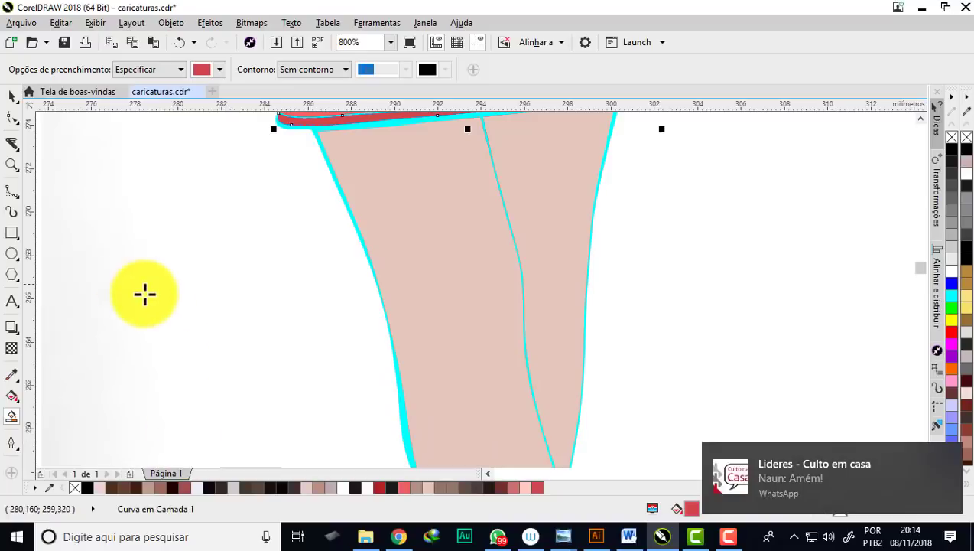
pyautogui.scroll(-1, 250, 289)
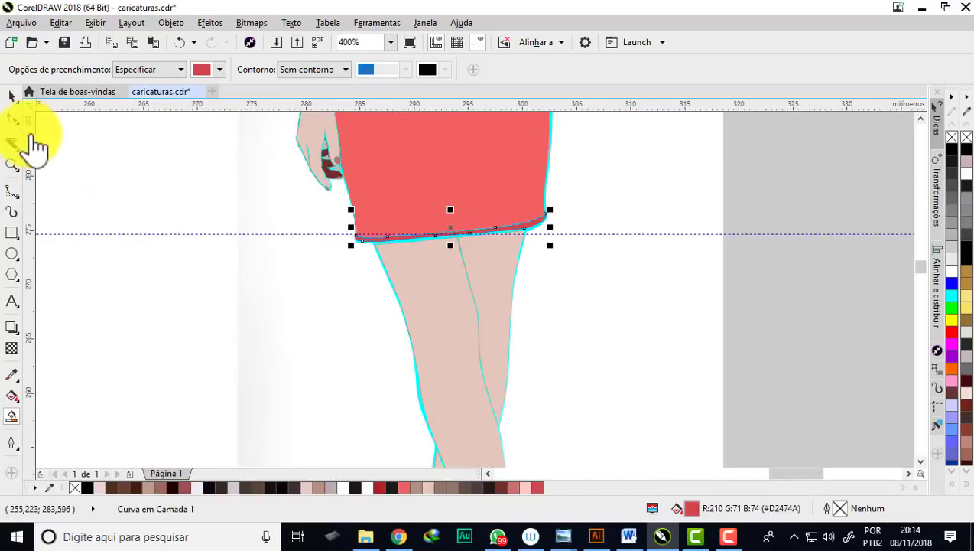
pyautogui.scroll(-1, 392, 326)
pyautogui.scroll(-3, 310, 277)
pyautogui.scroll(1, 291, 289)
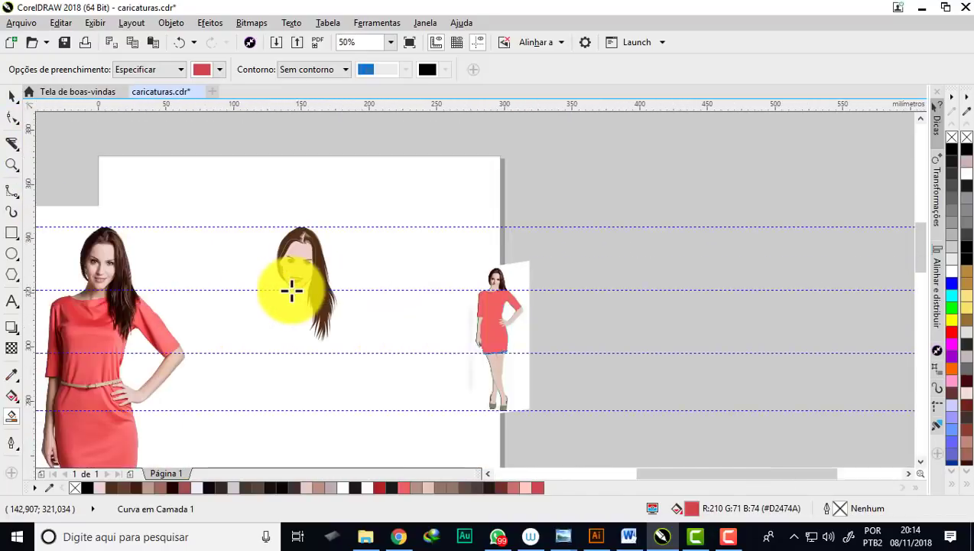
pyautogui.scroll(3, 328, 281)
pyautogui.scroll(1, 350, 274)
pyautogui.scroll(1, 351, 276)
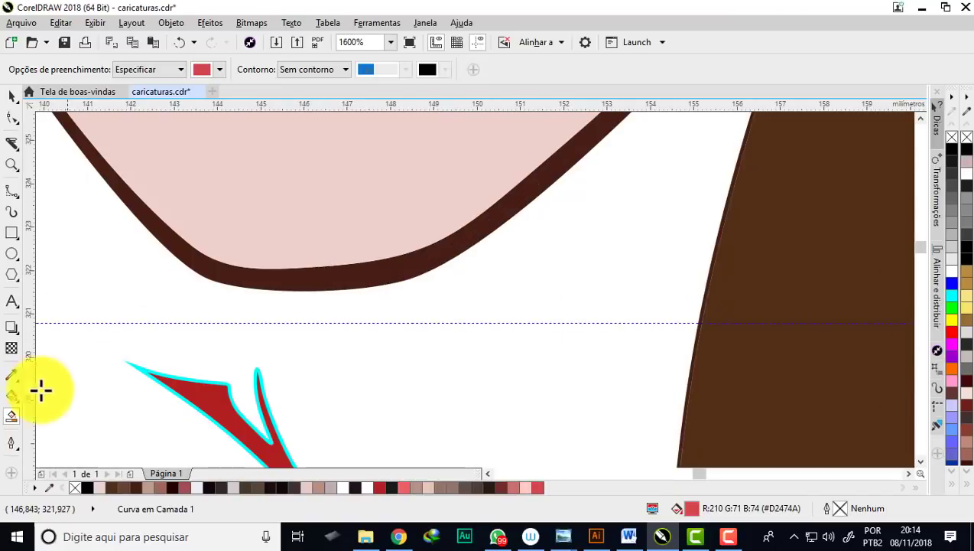
# Sample the chin's dark-brown outline and apply it to the leg's cyan outline.
pyautogui.click(13, 374)
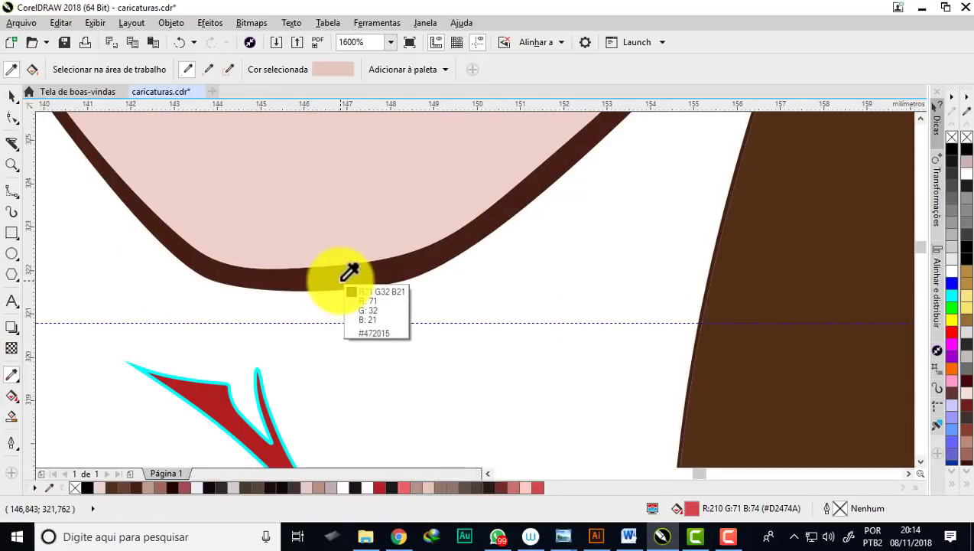
pyautogui.click(337, 272)
pyautogui.scroll(-3, 337, 272)
pyautogui.scroll(-2, 380, 293)
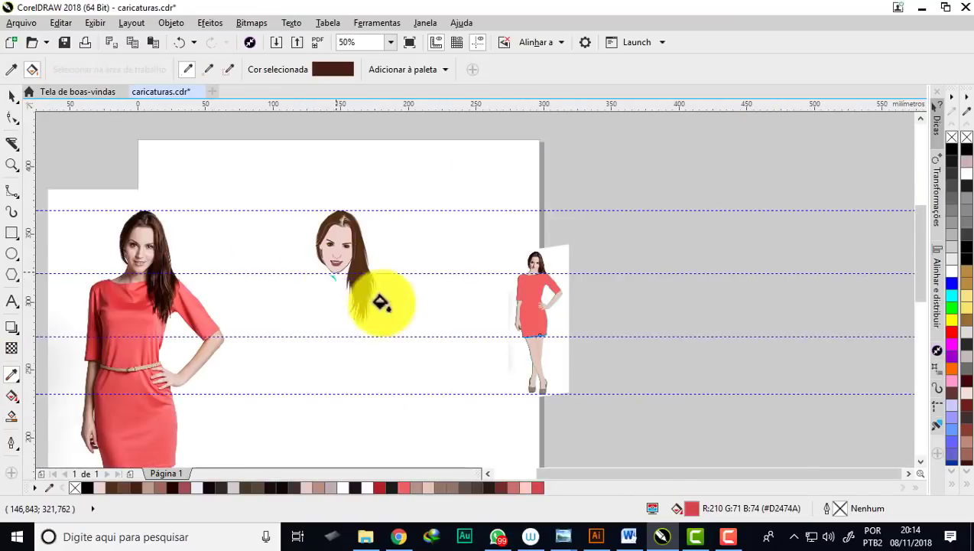
pyautogui.scroll(3, 568, 386)
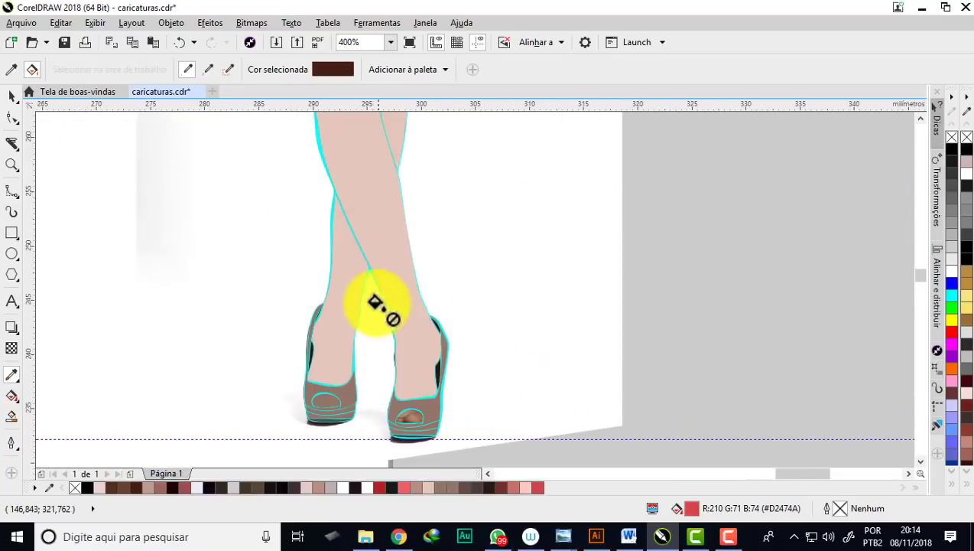
pyautogui.scroll(5, 322, 211)
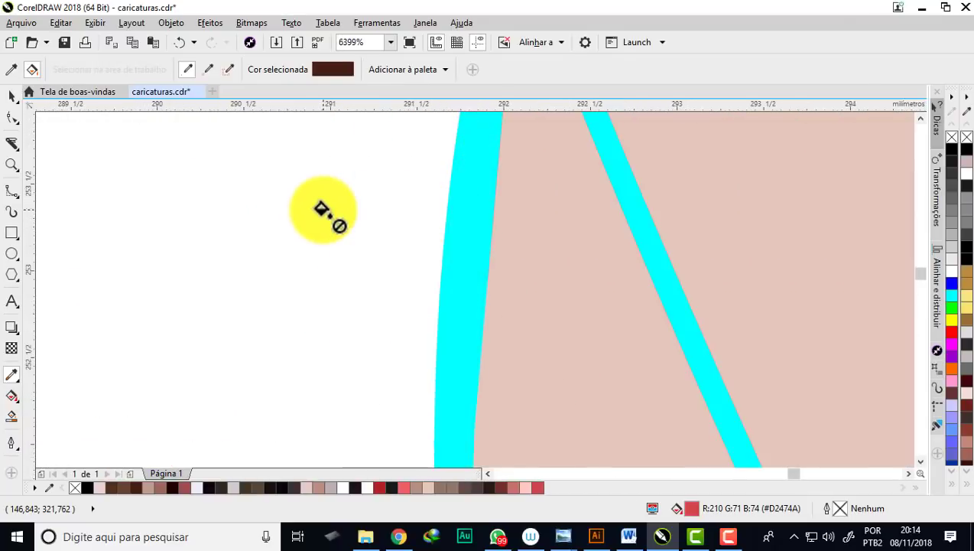
pyautogui.click(462, 215)
pyautogui.scroll(-3, 463, 215)
pyautogui.scroll(-2, 464, 214)
pyautogui.scroll(1, 469, 245)
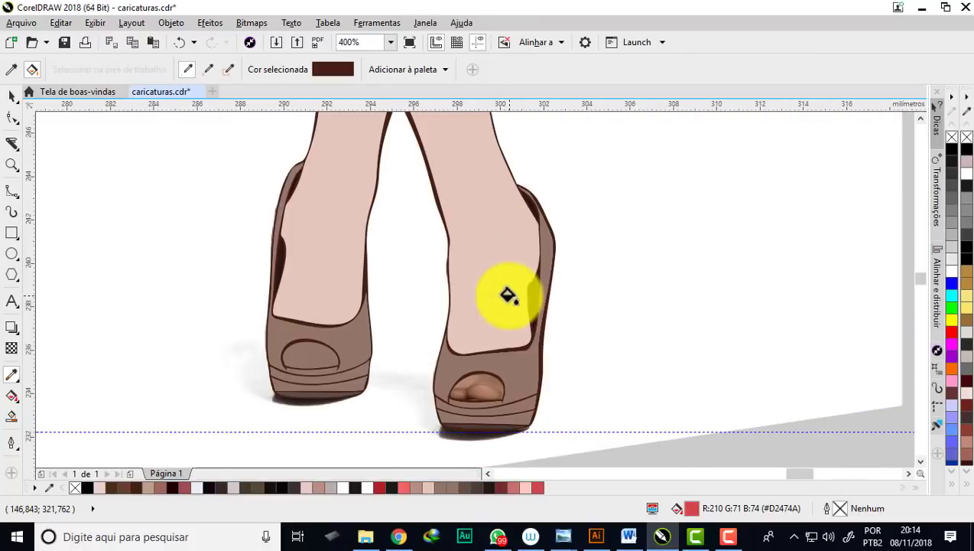
pyautogui.scroll(1, 507, 294)
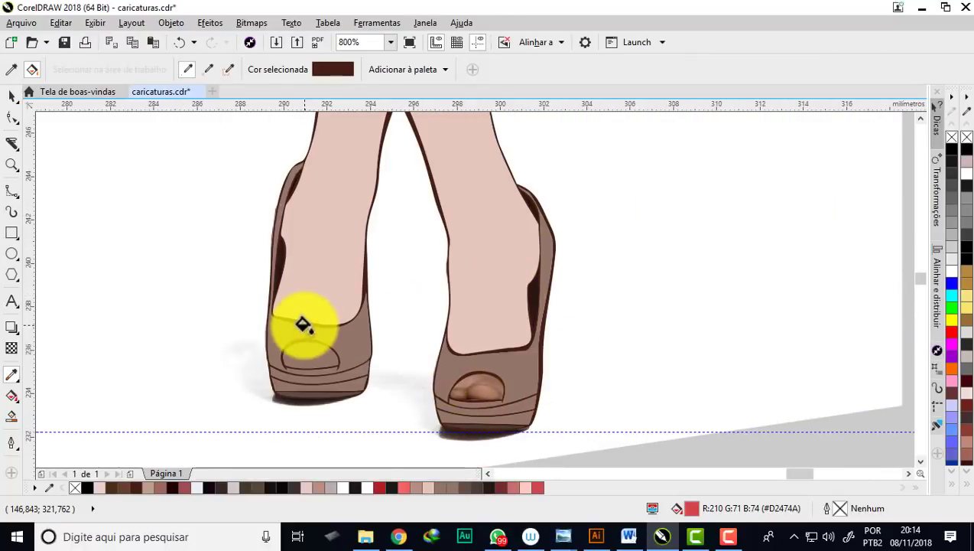
pyautogui.scroll(3, 476, 400)
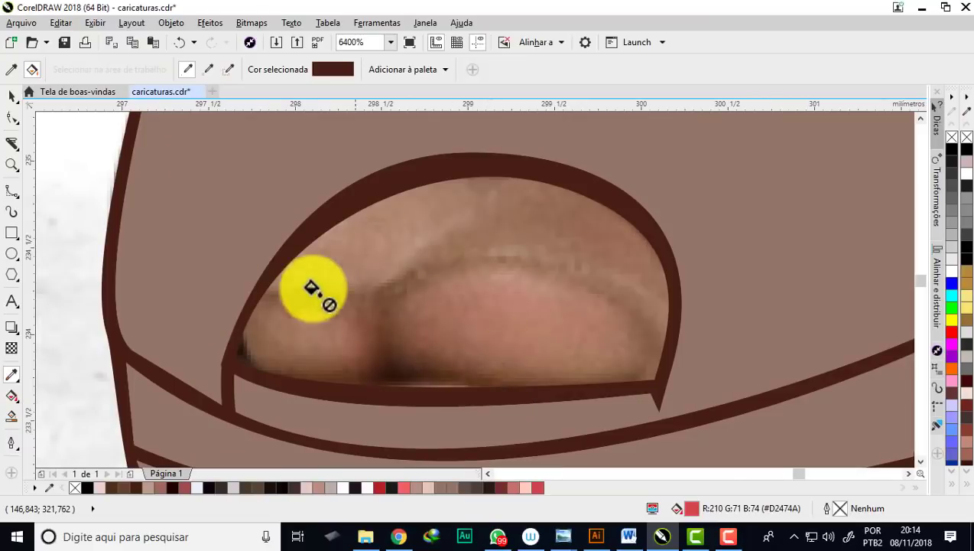
pyautogui.scroll(-1, 392, 283)
pyautogui.scroll(-1, 387, 297)
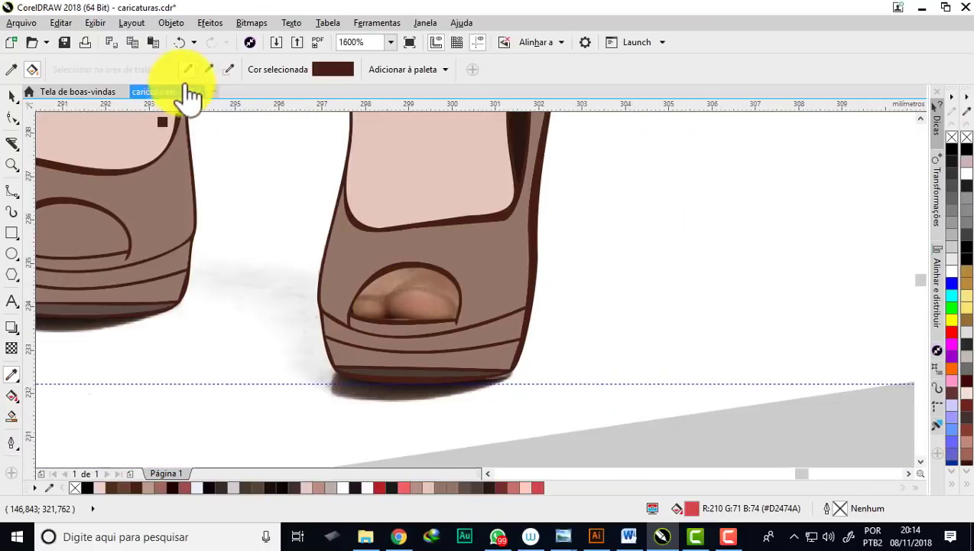
# Fill both shoe toe openings with brown sampled from the drawing.
pyautogui.click(13, 417)
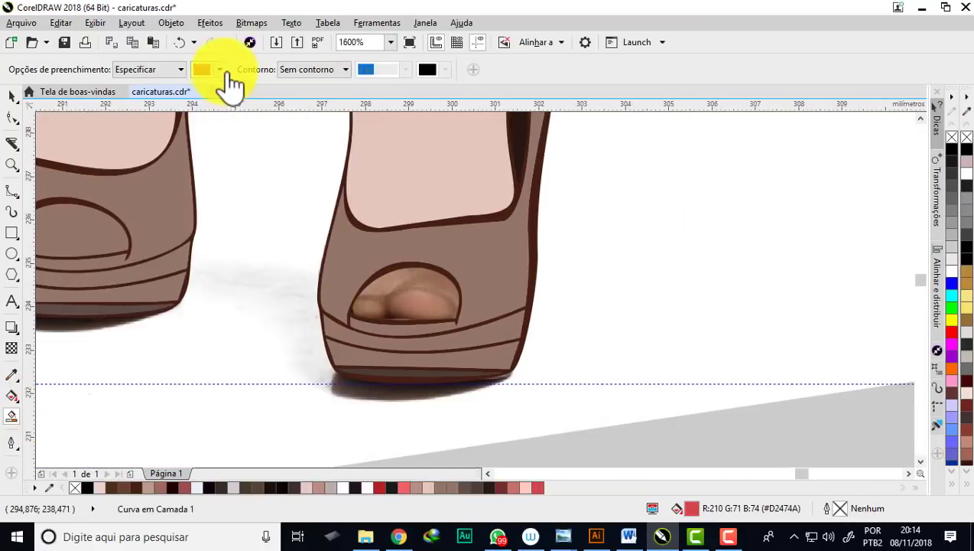
pyautogui.click(250, 106)
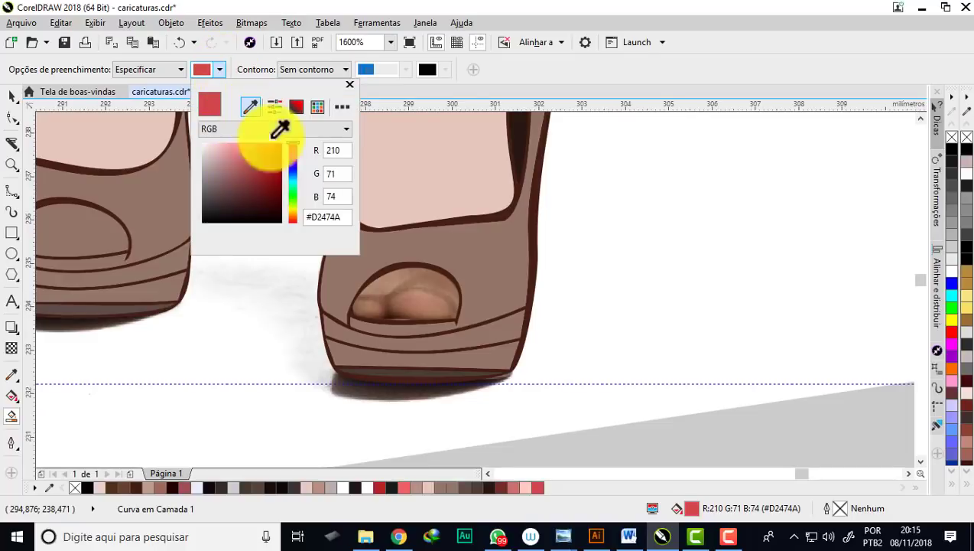
pyautogui.click(398, 313)
pyautogui.click(398, 294)
pyautogui.click(397, 293)
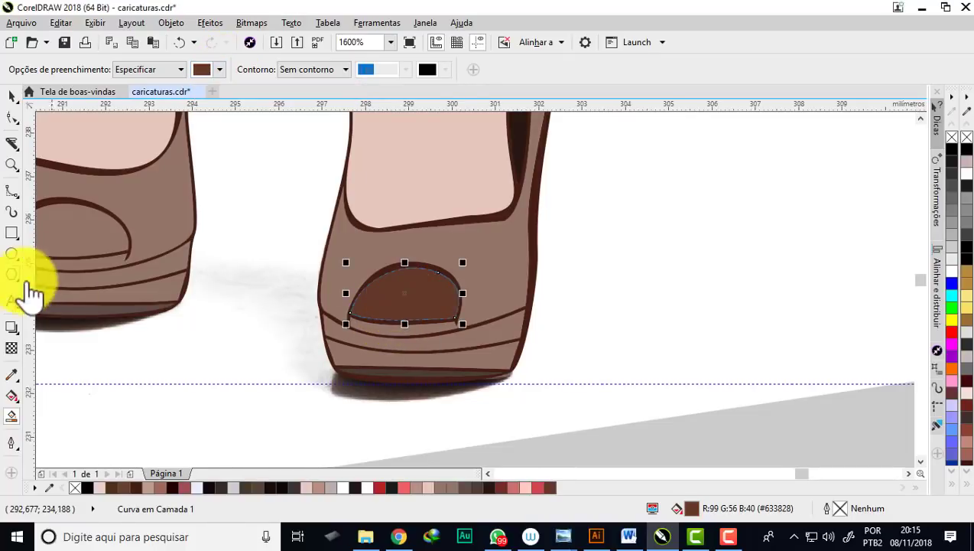
pyautogui.click(92, 233)
pyautogui.scroll(-2, 382, 328)
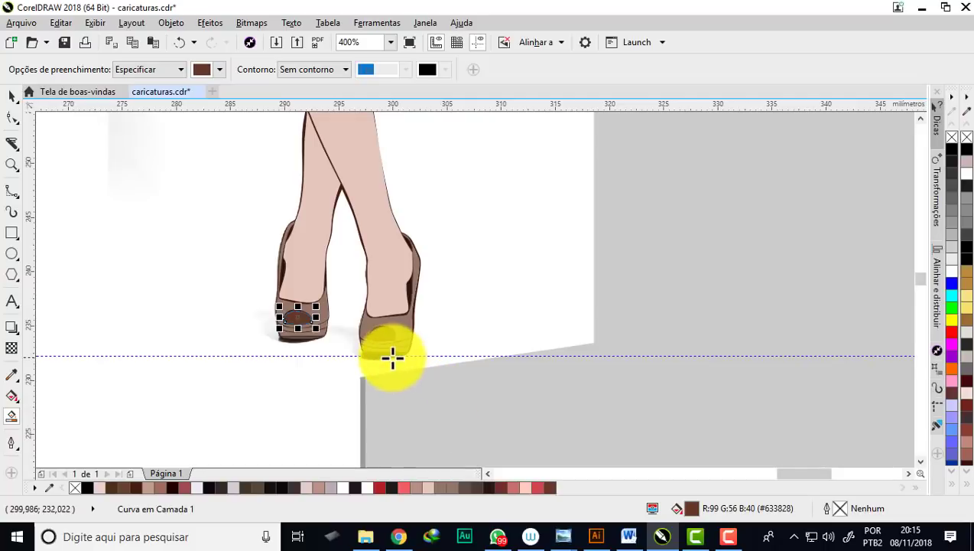
pyautogui.scroll(1, 390, 353)
pyautogui.scroll(1, 385, 351)
# Select the right and left shoes' sole strips.
pyautogui.click(459, 340)
pyautogui.scroll(-1, 459, 339)
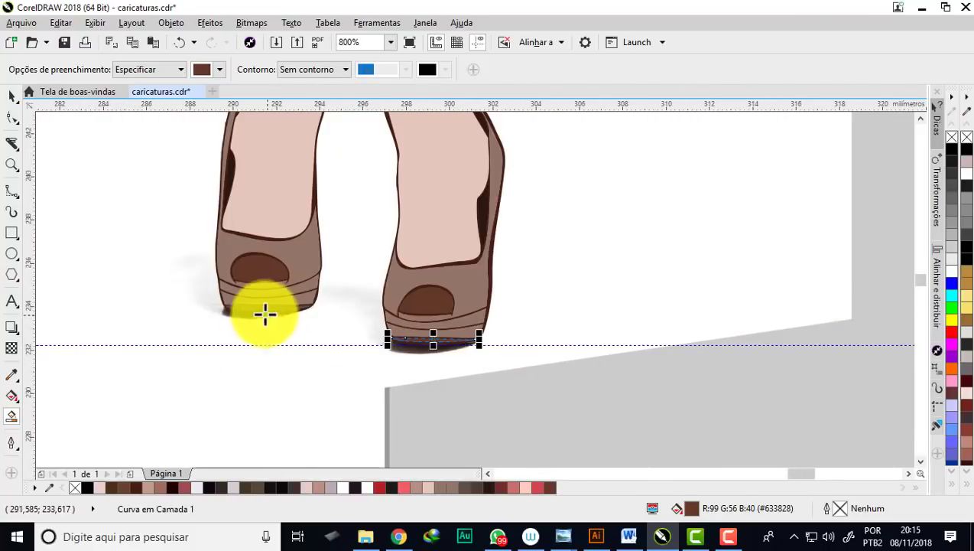
pyautogui.scroll(2, 265, 304)
pyautogui.click(264, 305)
pyautogui.scroll(-1, 278, 321)
pyautogui.scroll(-1, 278, 326)
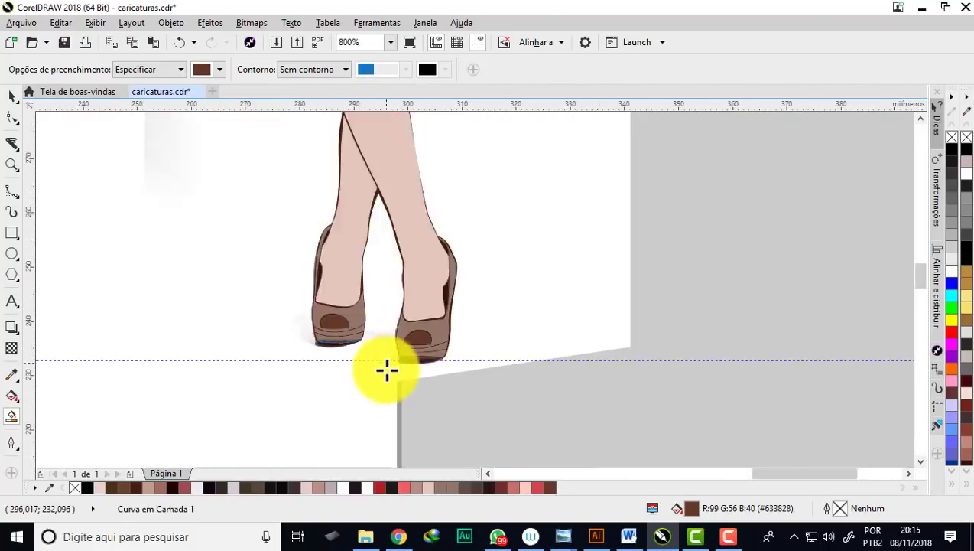
pyautogui.scroll(-3, 385, 370)
# Return to the Pick tool and scroll through the fully coloured figure.
pyautogui.click(11, 98)
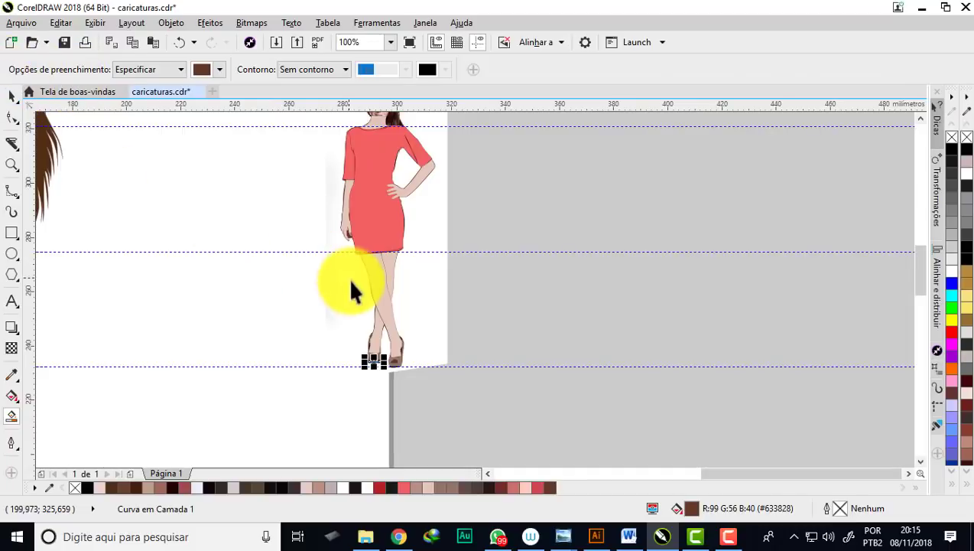
pyautogui.scroll(-2, 348, 279)
pyautogui.scroll(2, 364, 229)
pyautogui.scroll(1, 354, 261)
pyautogui.scroll(1, 359, 257)
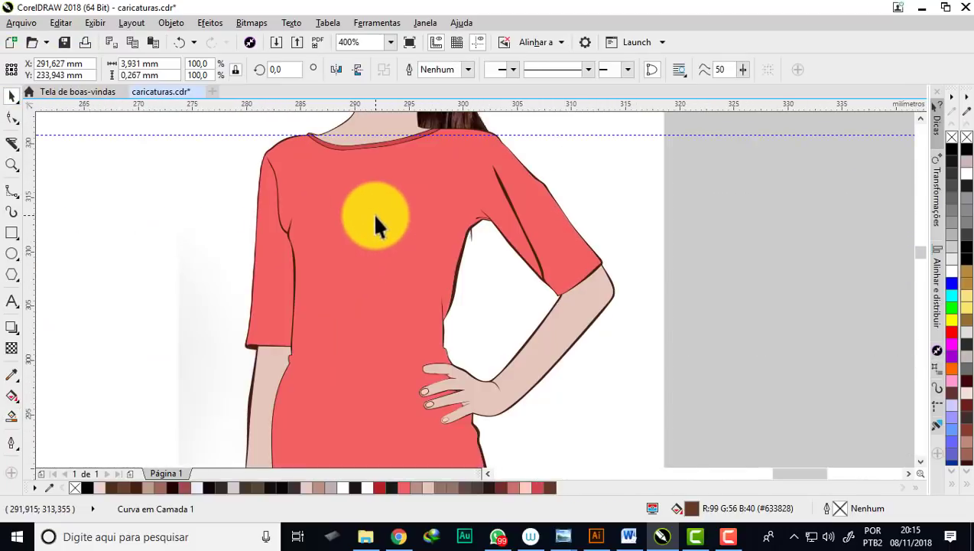
pyautogui.scroll(3, 432, 375)
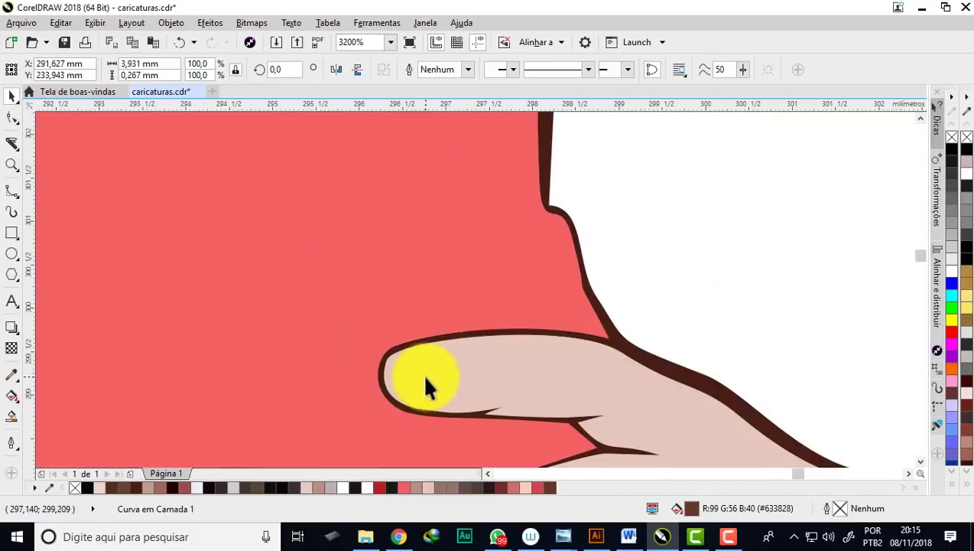
pyautogui.scroll(-2, 459, 375)
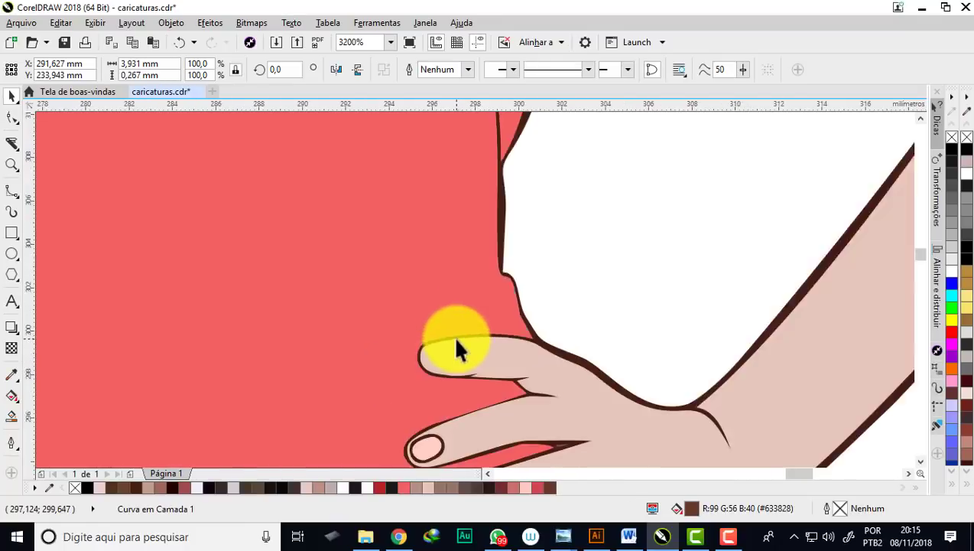
pyautogui.scroll(-3, 459, 348)
pyautogui.scroll(-1, 455, 344)
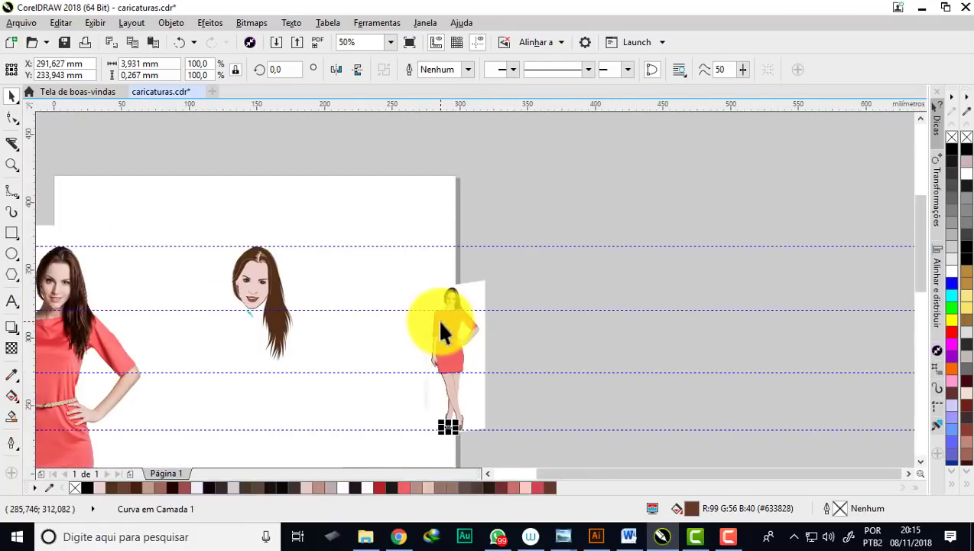
pyautogui.scroll(-1, 447, 321)
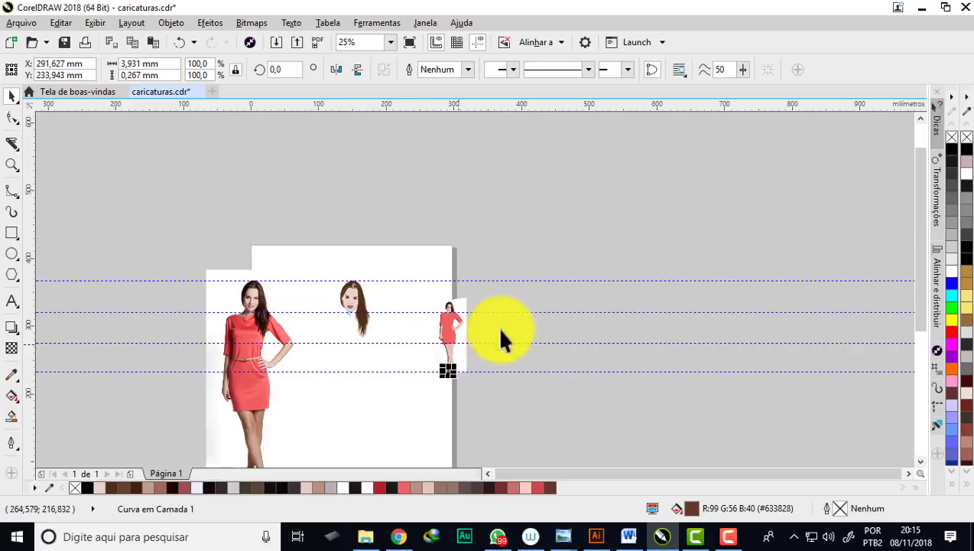
# Delete the two unneeded horizontal guidelines over the small figure.
pyautogui.moveTo(418, 229)
pyautogui.mouseDown()
pyautogui.moveTo(518, 411)
pyautogui.moveTo(487, 370)
pyautogui.mouseUp()
pyautogui.scroll(1, 487, 371)
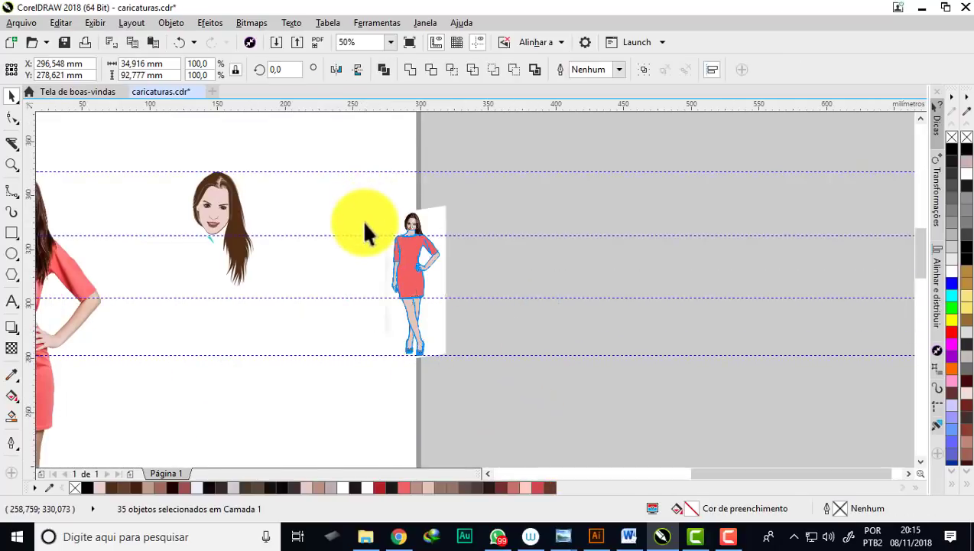
pyautogui.scroll(1, 371, 210)
pyautogui.scroll(-1, 370, 249)
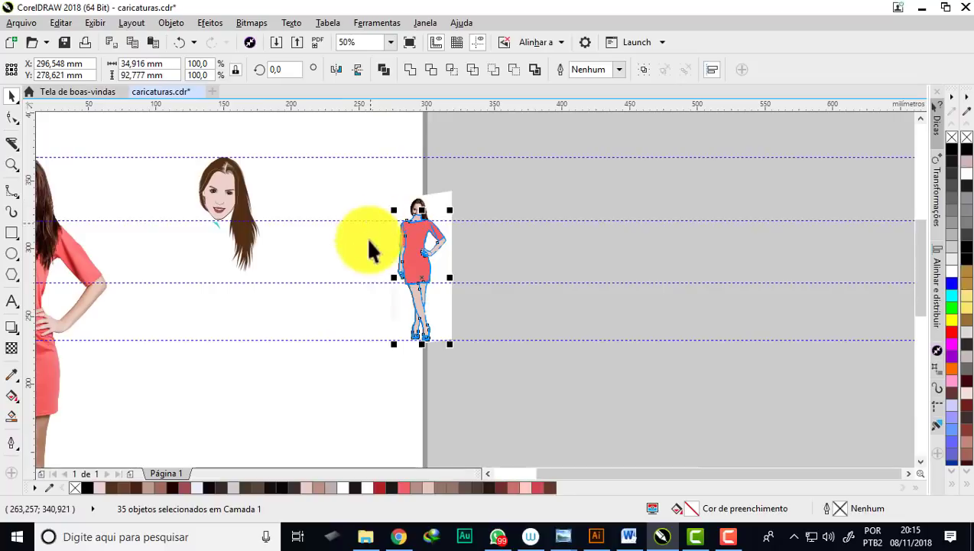
pyautogui.click(368, 283)
pyautogui.press('Delete')
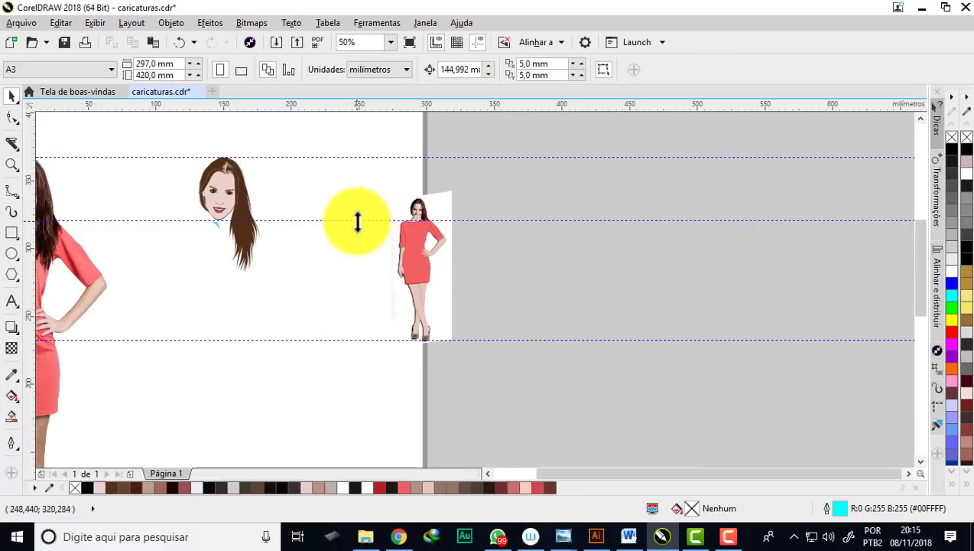
pyautogui.click(356, 221)
pyautogui.press('Delete')
# Marquee-select all 35 traced body shapes and move them under the caricature head.
pyautogui.moveTo(327, 166); pyautogui.dragTo(454, 342)
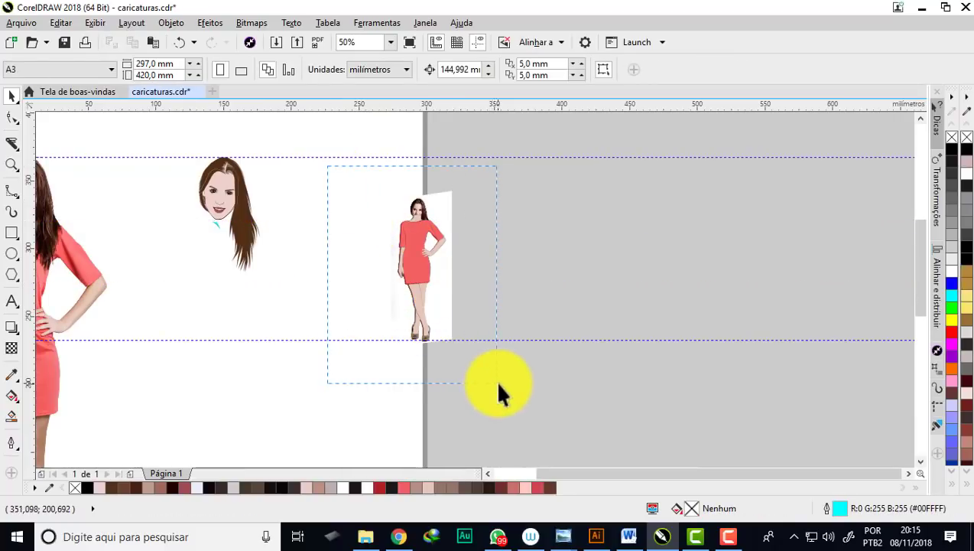
pyautogui.moveTo(498, 384); pyautogui.dragTo(498, 383)
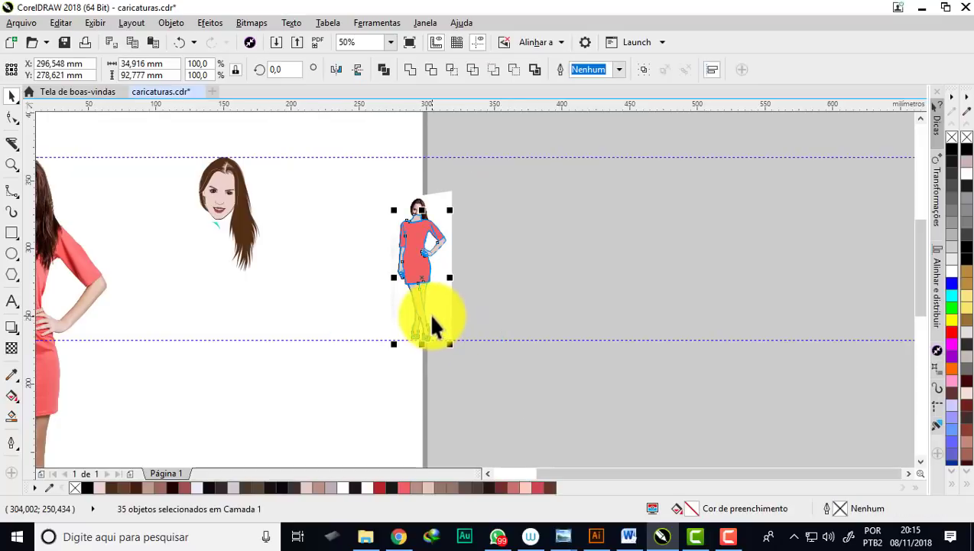
pyautogui.hotkey('ctrl', 'z')
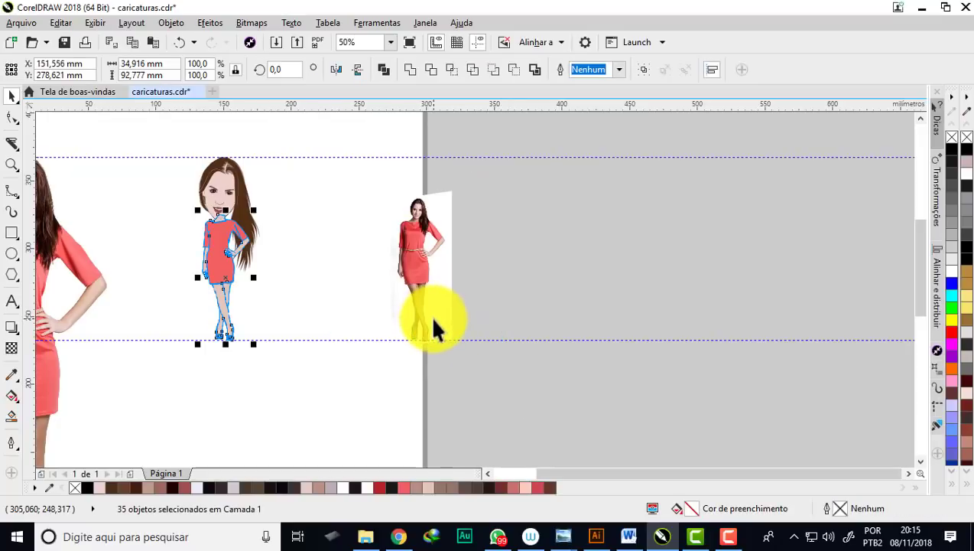
pyautogui.scroll(-2, 468, 268)
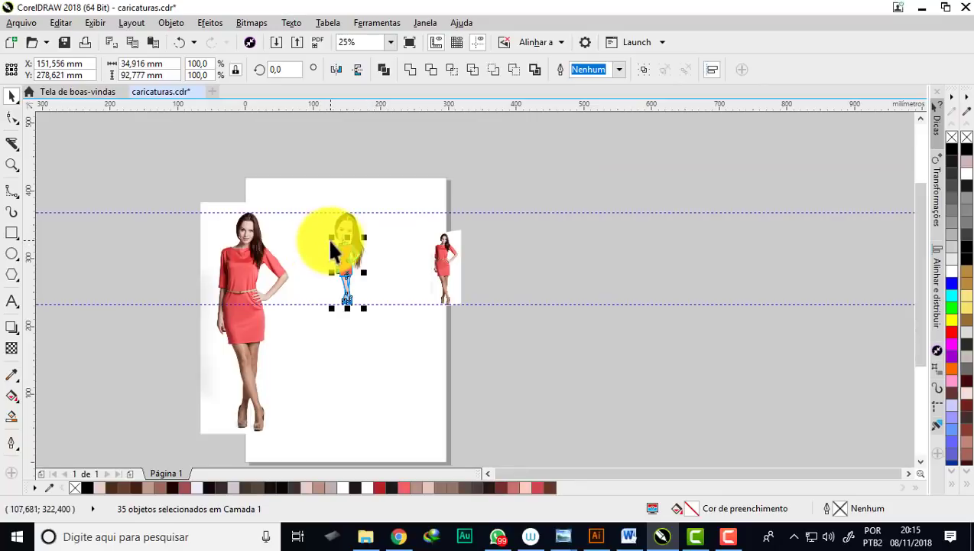
pyautogui.scroll(2, 336, 243)
pyautogui.scroll(2, 367, 260)
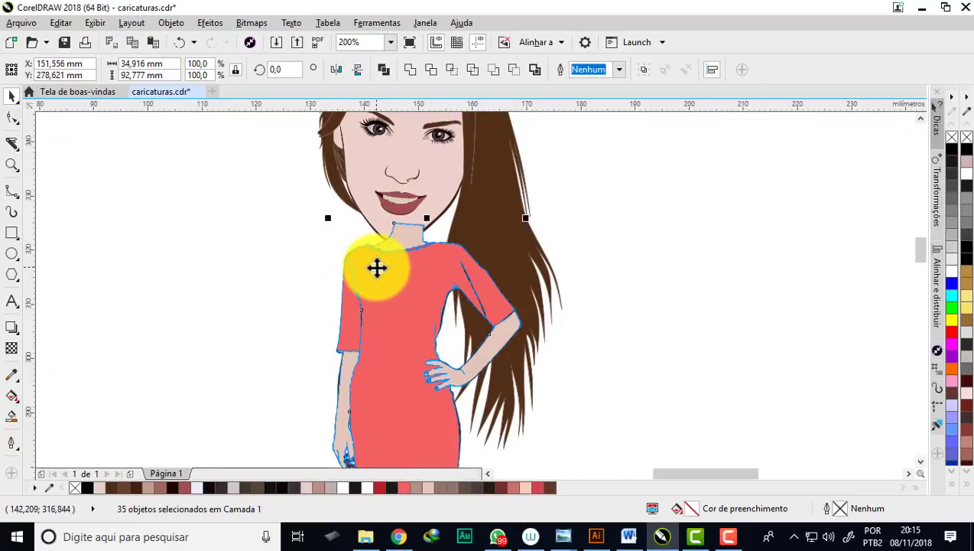
pyautogui.click(581, 269)
pyautogui.scroll(-2, 485, 243)
pyautogui.scroll(-2, 446, 282)
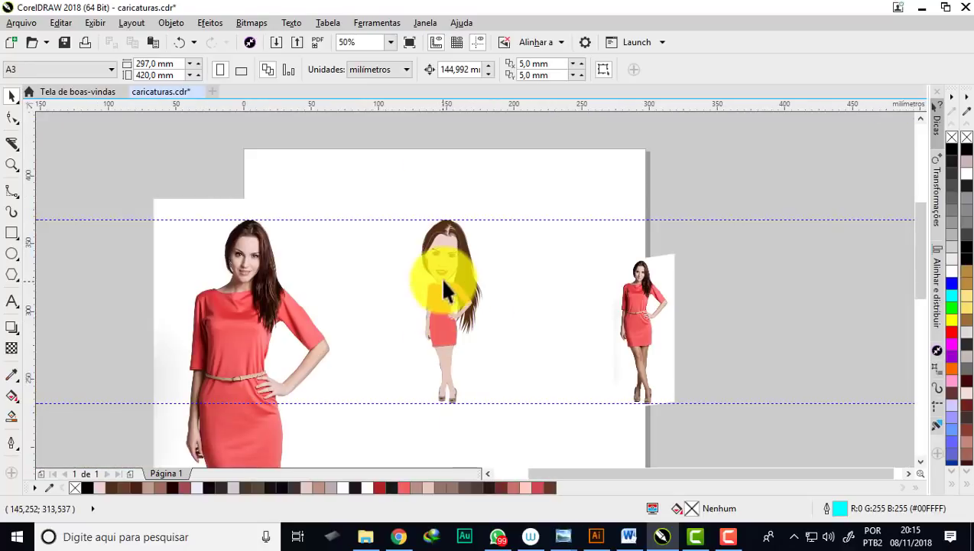
pyautogui.scroll(2, 446, 283)
pyautogui.scroll(2, 452, 300)
pyautogui.scroll(2, 476, 297)
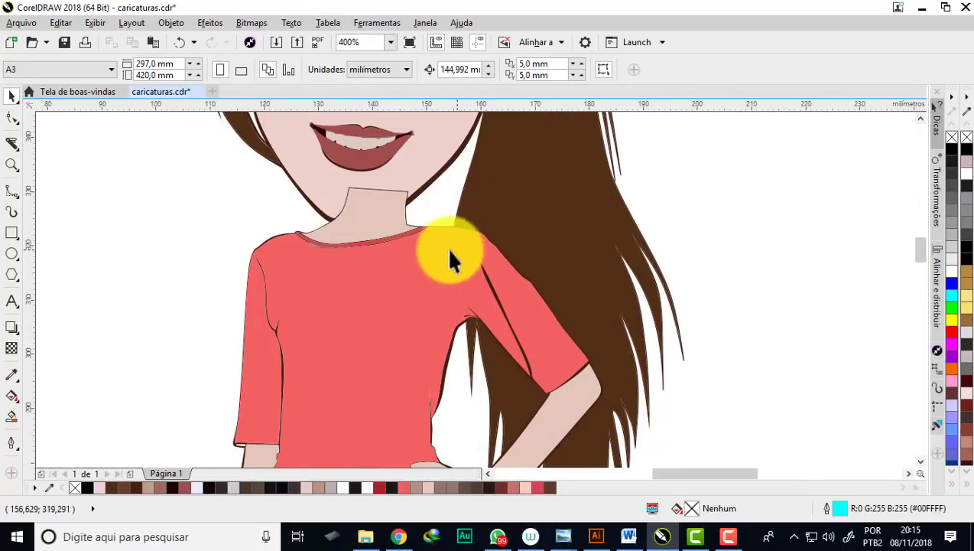
pyautogui.scroll(-2, 451, 258)
pyautogui.scroll(4, 893, 233)
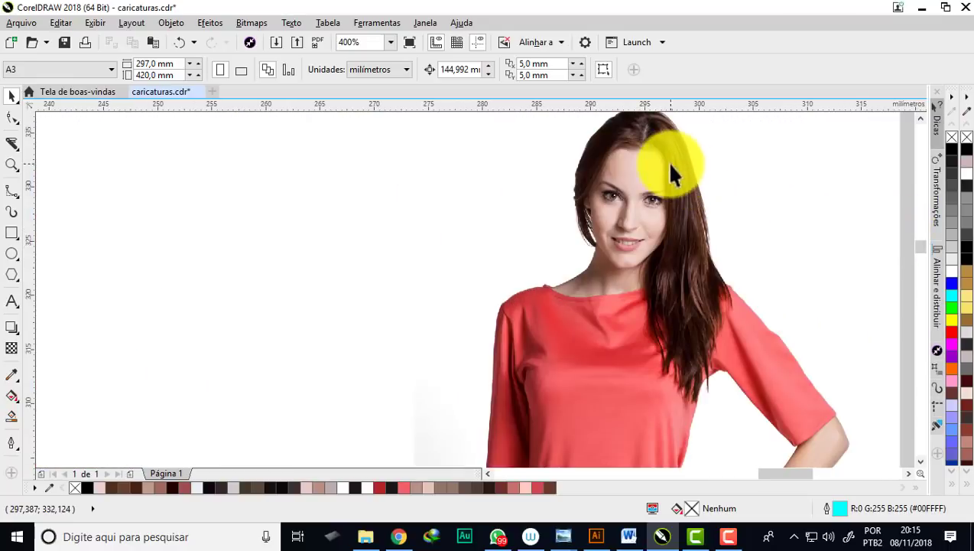
pyautogui.scroll(-3, 717, 298)
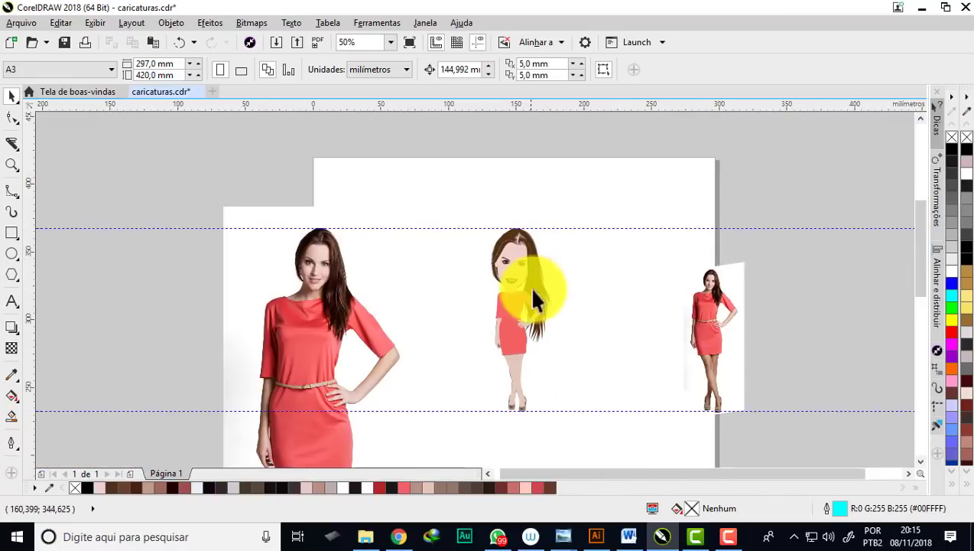
pyautogui.scroll(1, 527, 306)
pyautogui.scroll(2, 524, 283)
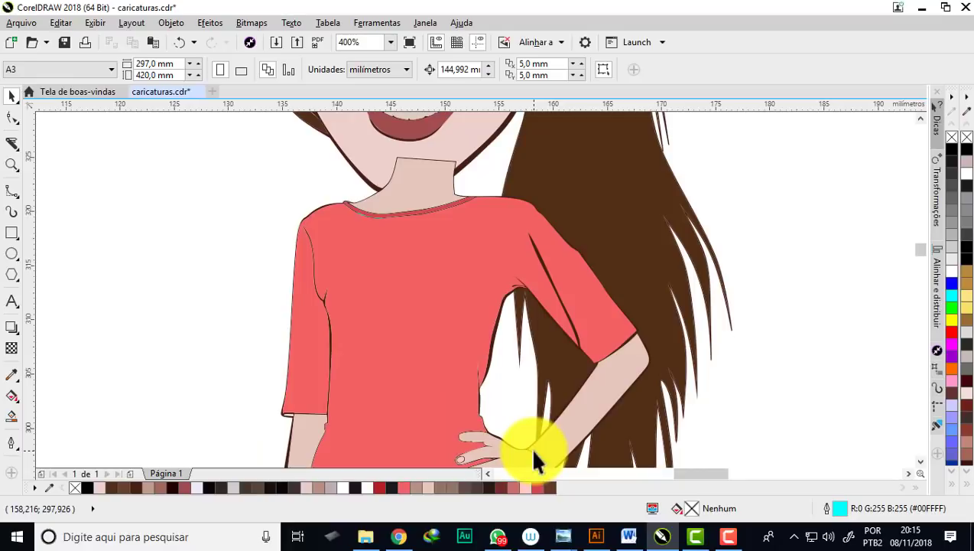
pyautogui.scroll(-1, 485, 244)
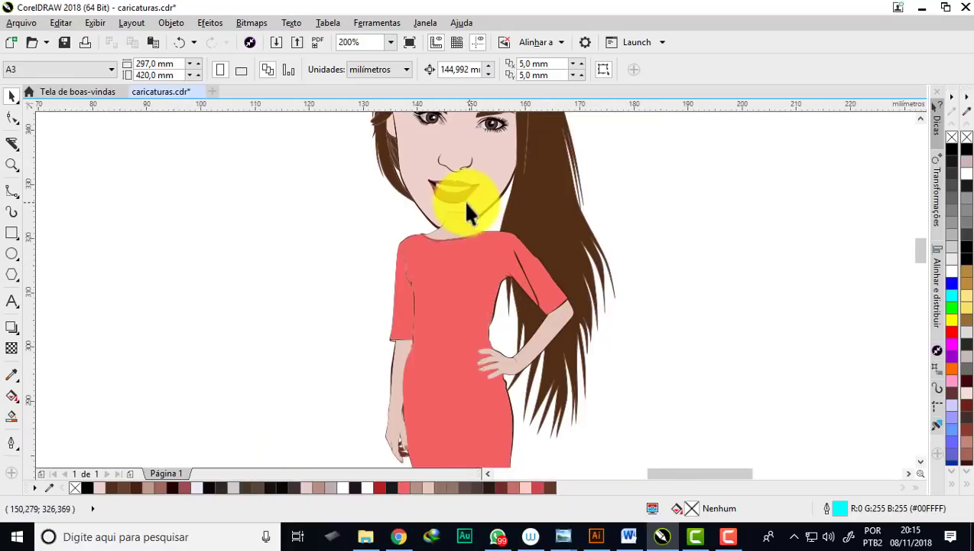
pyautogui.scroll(2, 451, 218)
pyautogui.click(450, 254)
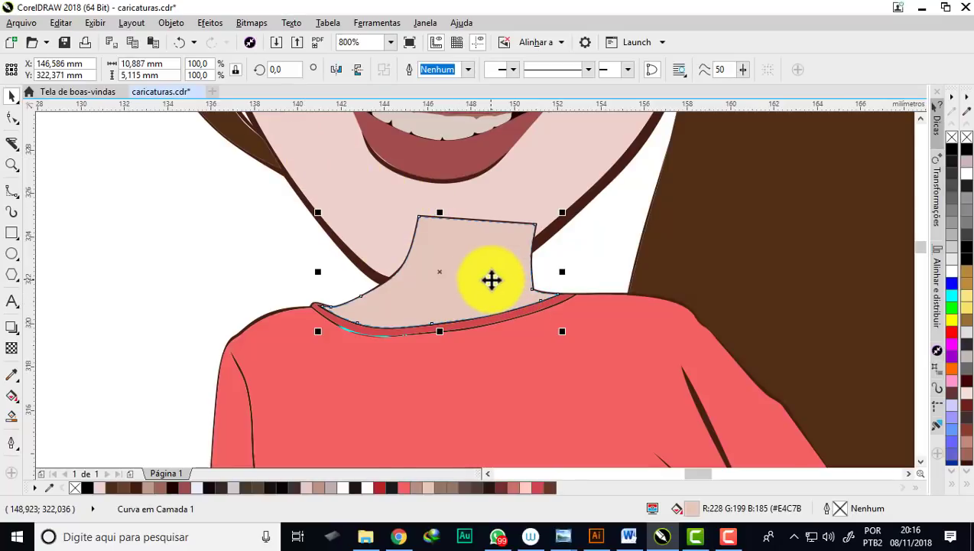
# Send the neck back one level with Ctrl+PgDn so it sits behind the chin outline.
pyautogui.hotkey('ctrl', 'pagedown')
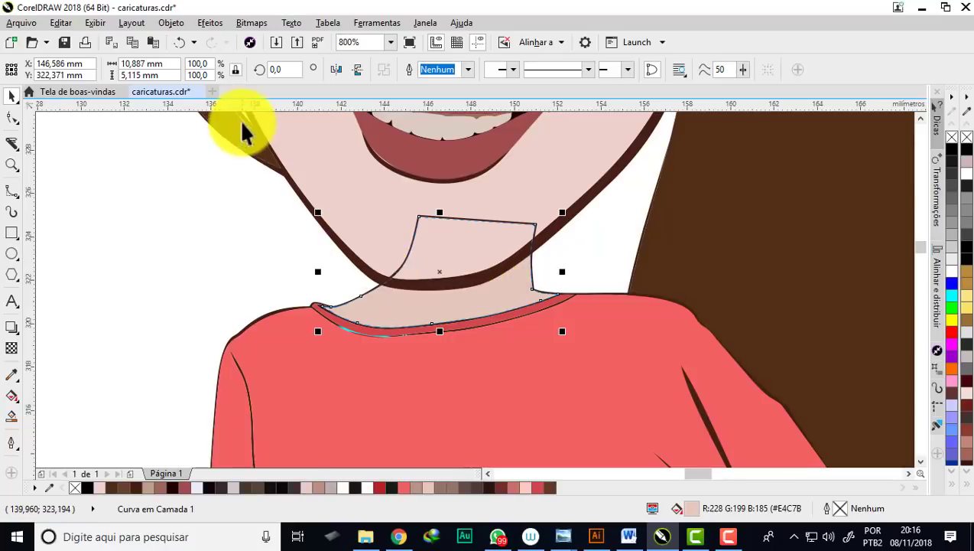
pyautogui.click(171, 22)
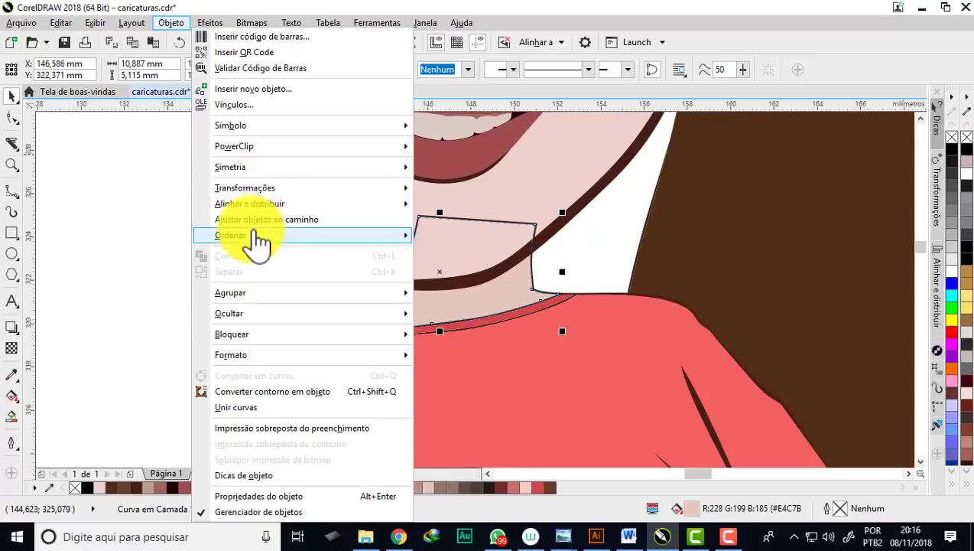
pyautogui.moveTo(230, 234)
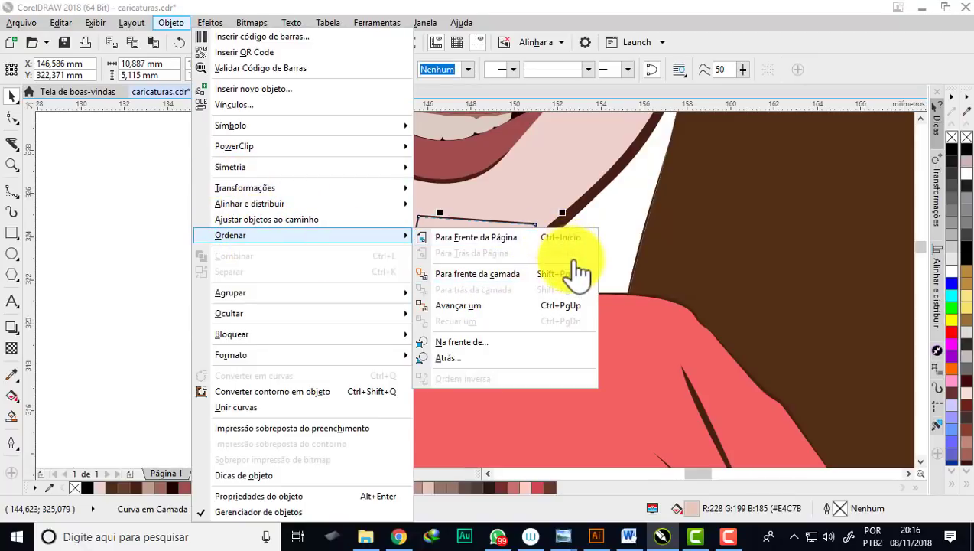
pyautogui.click(140, 229)
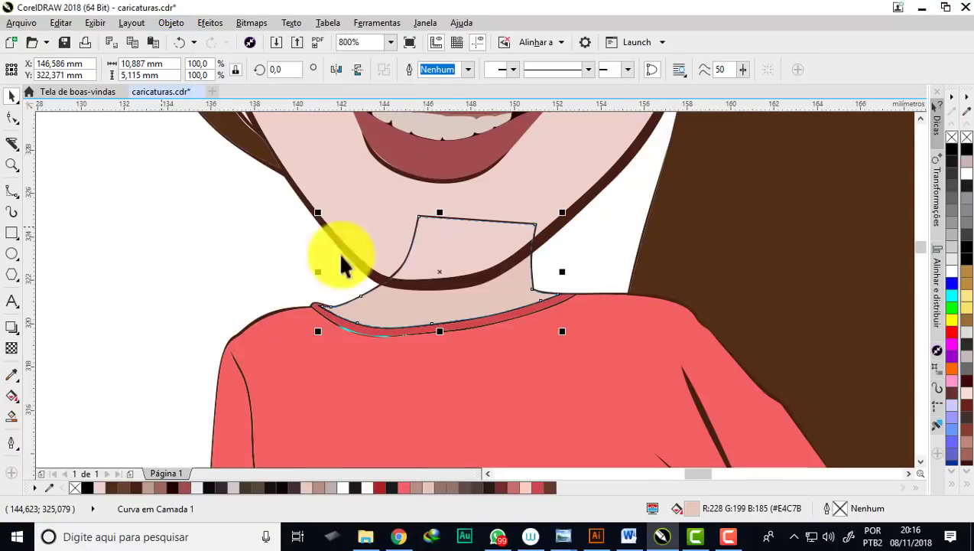
pyautogui.rightClick(464, 299)
pyautogui.moveTo(536, 359)
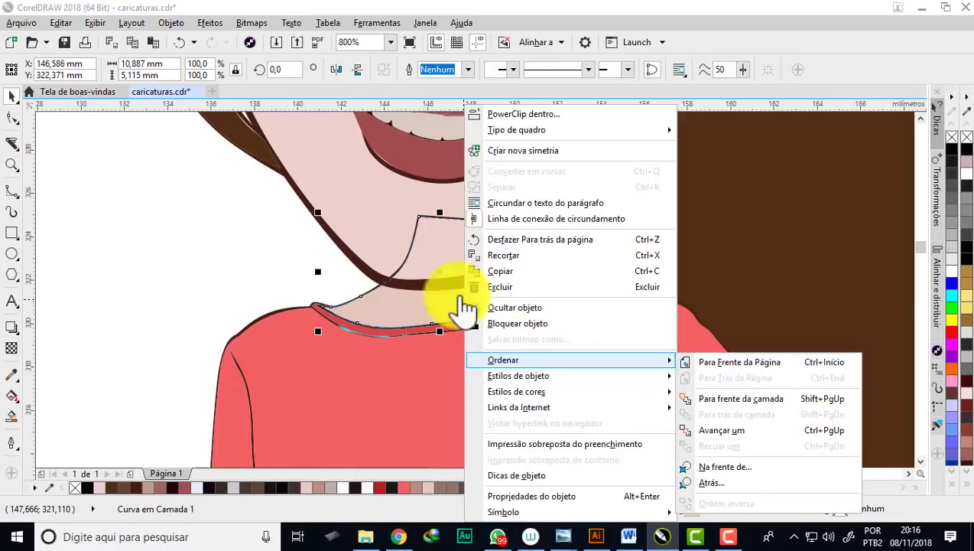
pyautogui.click(283, 275)
pyautogui.scroll(2, 333, 251)
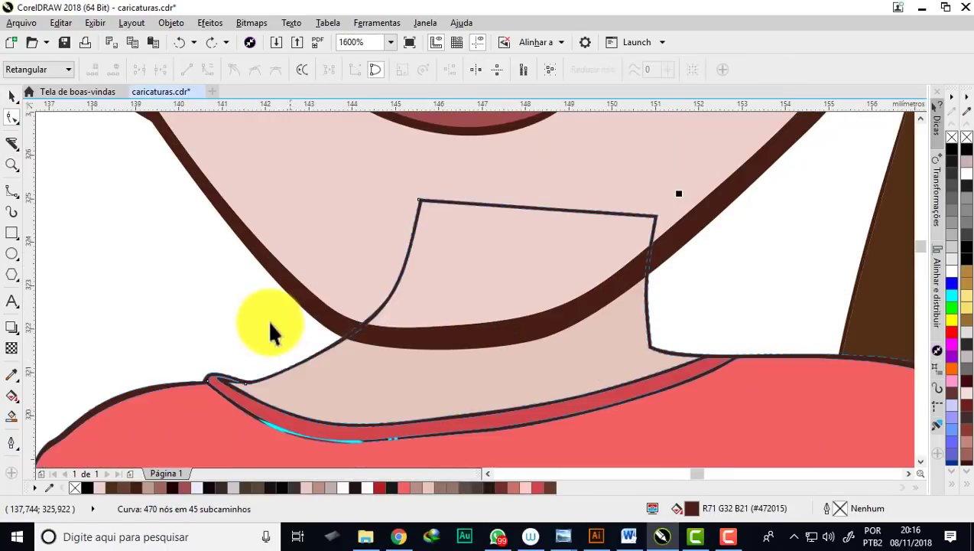
pyautogui.press('Escape')
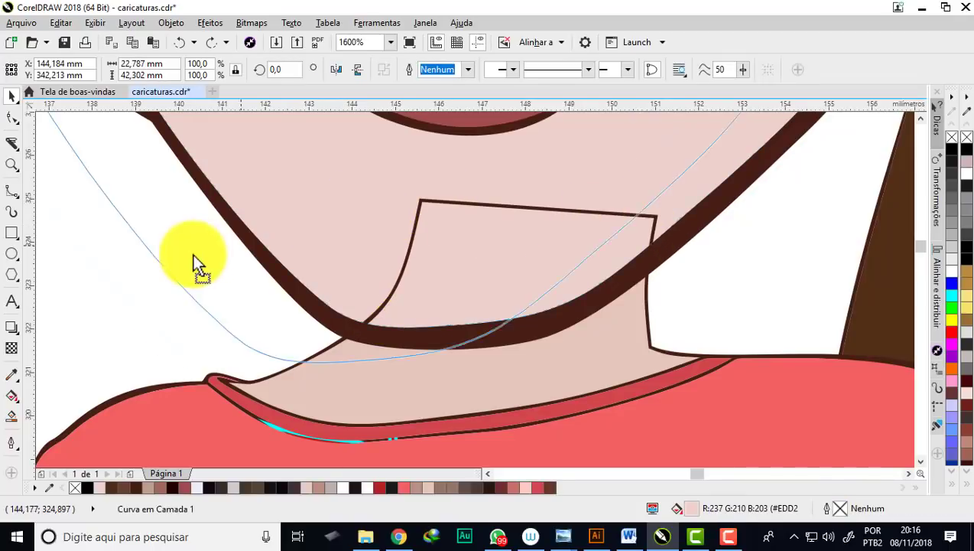
# Select the skin-coloured face shape and Shift-add the body's skin shape.
pyautogui.moveTo(358, 205); pyautogui.dragTo(195, 264)
pyautogui.hotkey('ctrl', 'z')
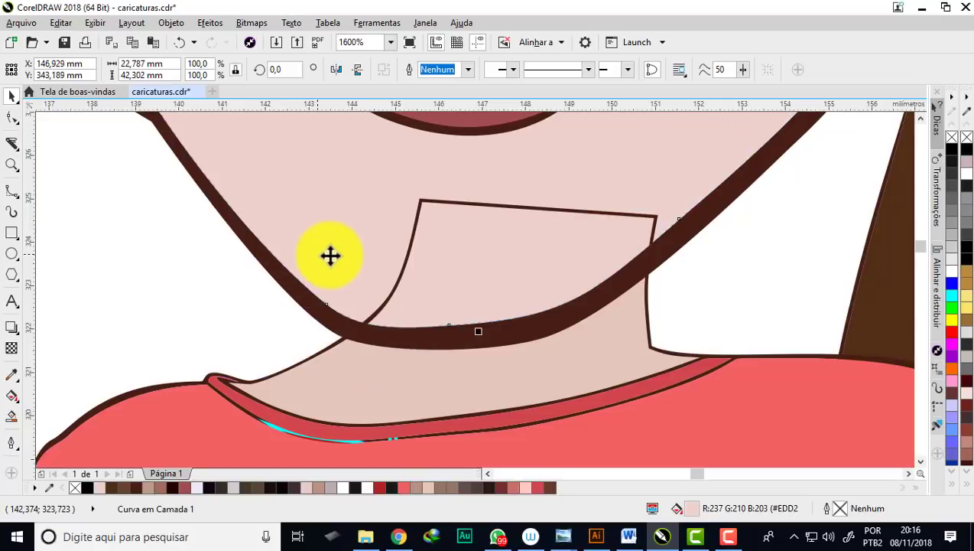
pyautogui.press('shift')
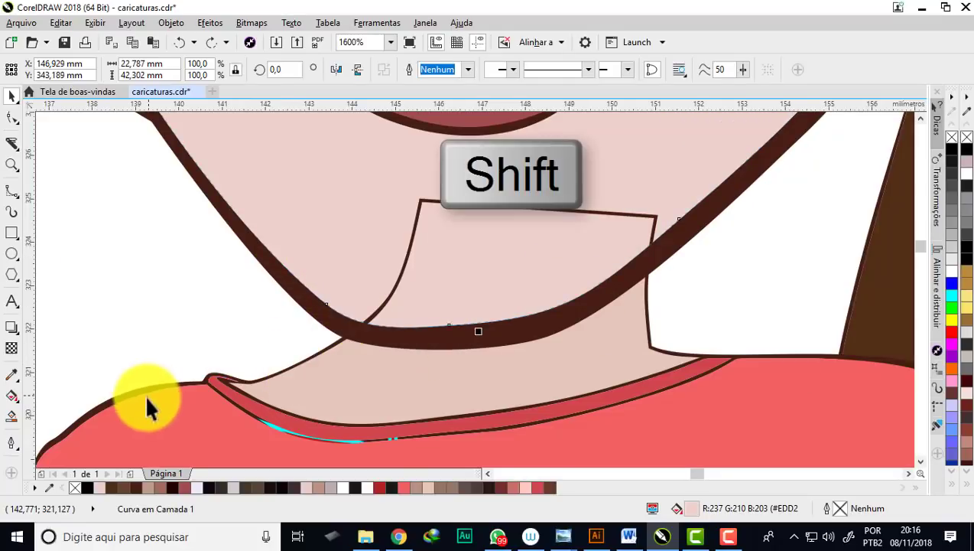
pyautogui.scroll(2, 105, 414)
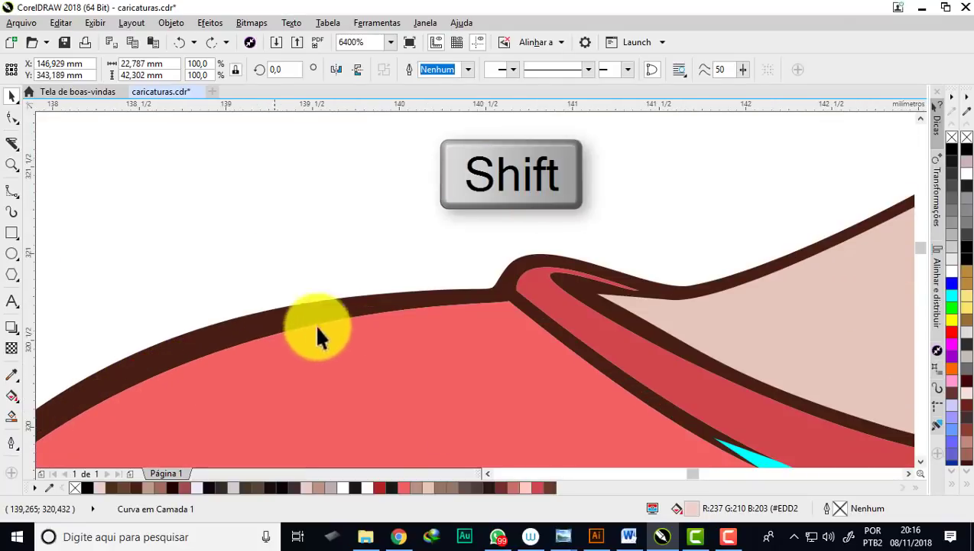
pyautogui.keyDown('shift'); pyautogui.click(408, 305); pyautogui.keyUp('shift')
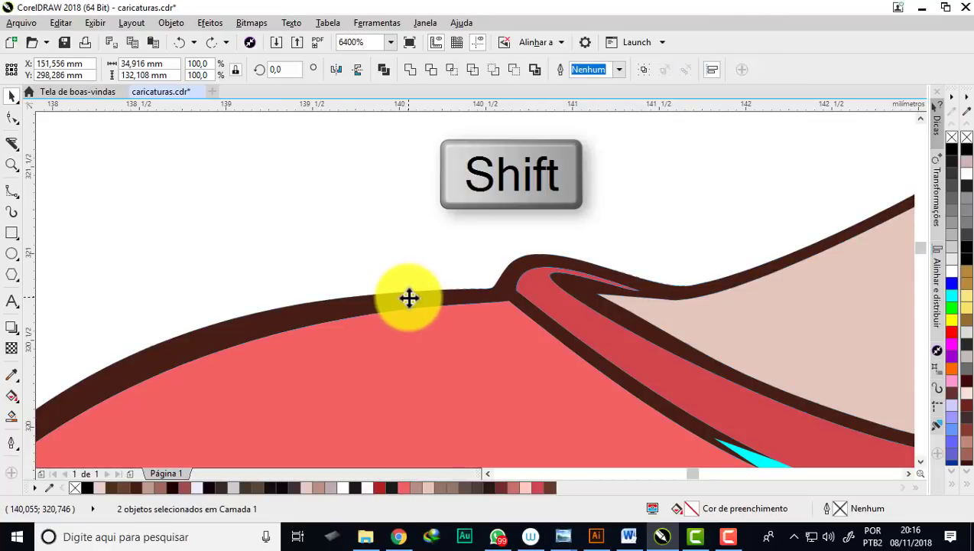
pyautogui.scroll(-3, 330, 312)
pyautogui.scroll(-2, 390, 261)
pyautogui.scroll(-1, 391, 286)
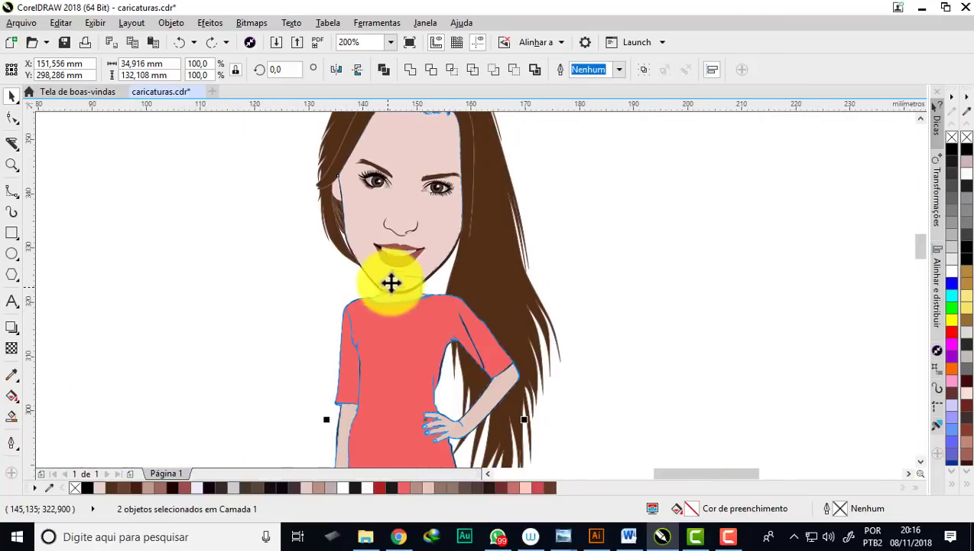
pyautogui.scroll(2, 390, 276)
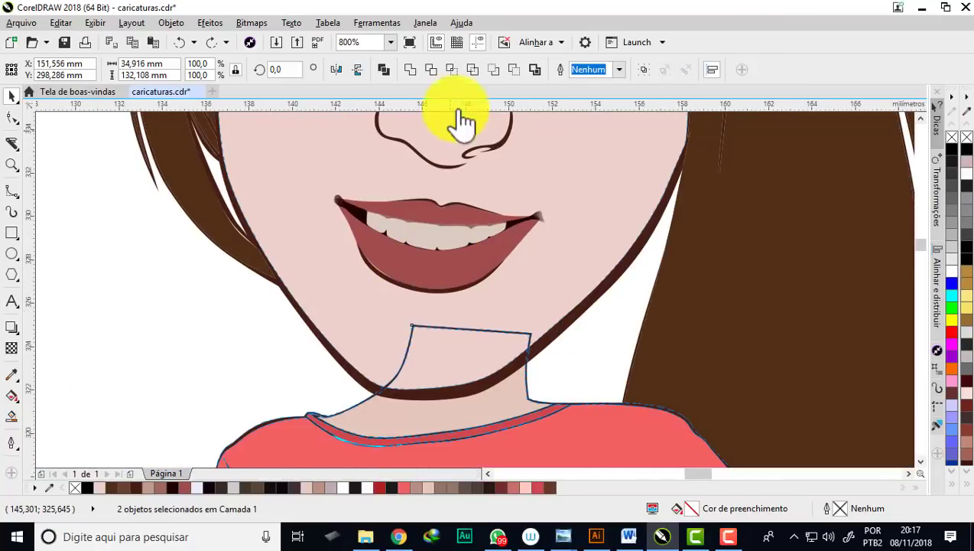
# Trim away the part of the neck that the face overlaps, then deselect.
pyautogui.click(431, 70)
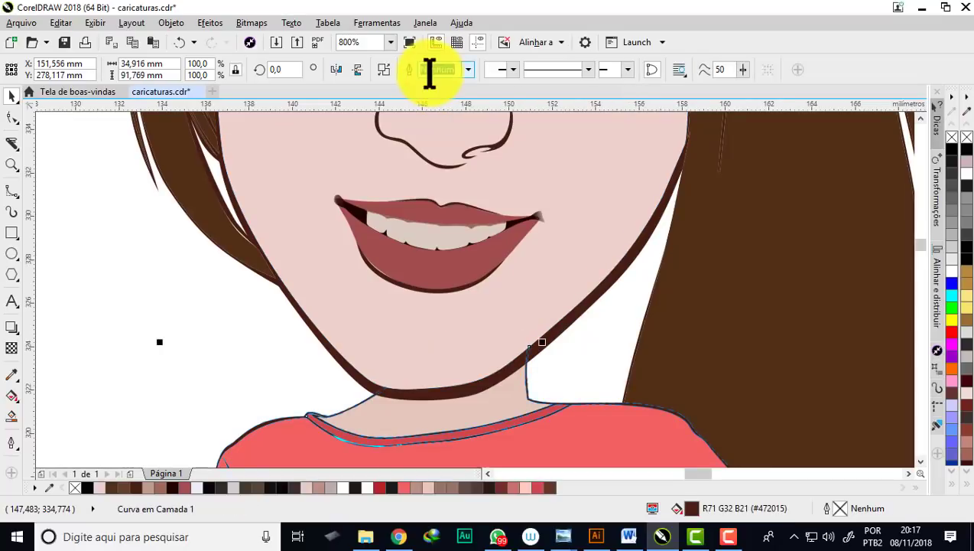
pyautogui.click(206, 337)
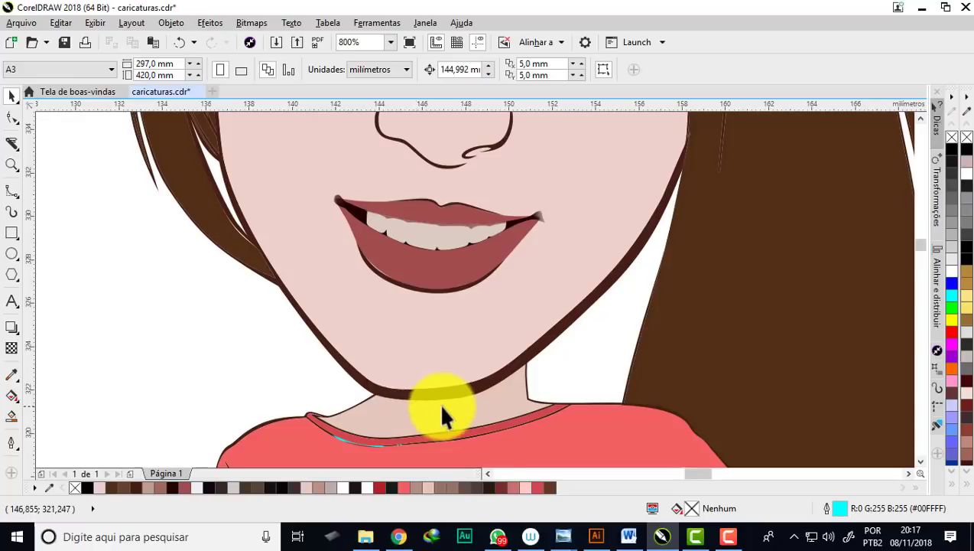
pyautogui.scroll(1, 438, 403)
pyautogui.scroll(-1, 489, 348)
pyautogui.scroll(-1, 441, 355)
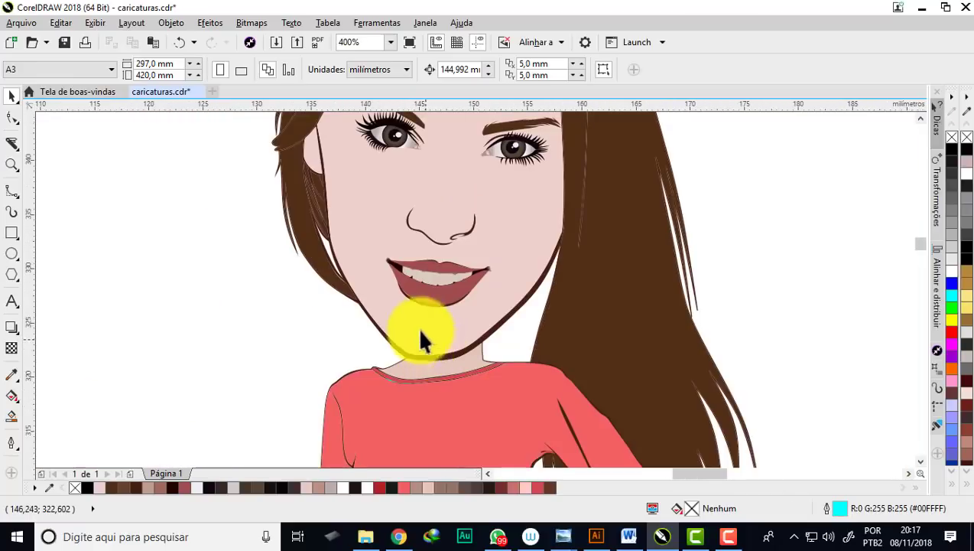
pyautogui.scroll(-1, 423, 337)
pyautogui.scroll(-2, 409, 311)
pyautogui.scroll(1, 420, 283)
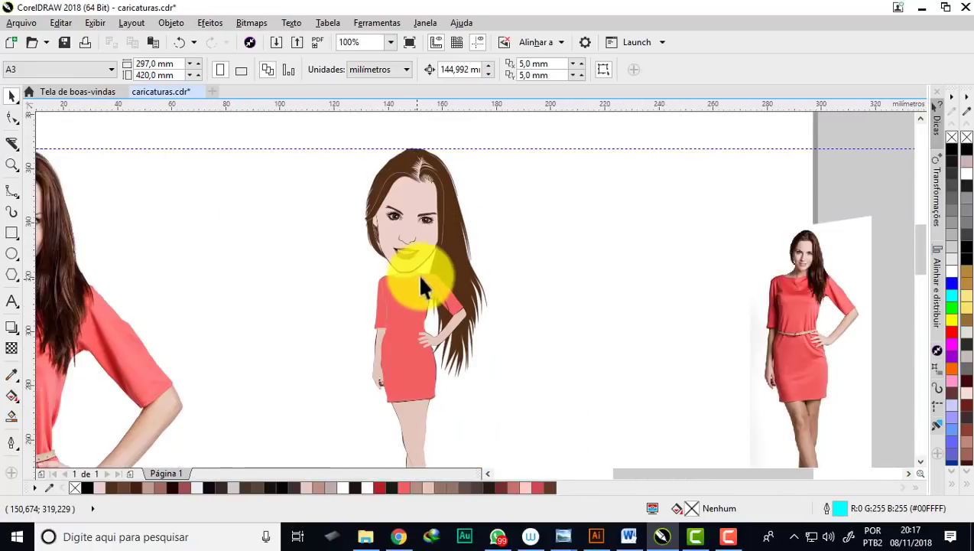
pyautogui.scroll(1, 420, 277)
pyautogui.scroll(1, 426, 267)
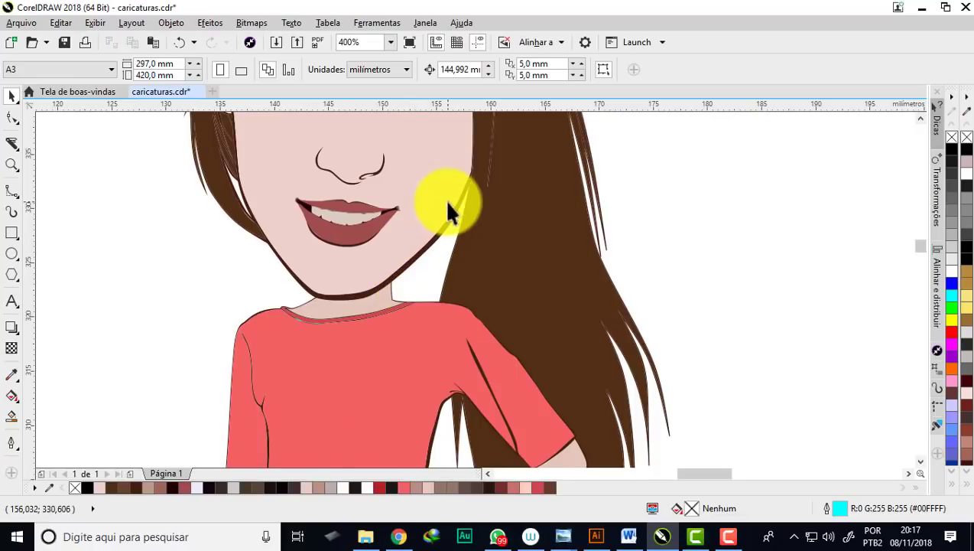
# Draw a B-spline shadow shape along the hair, shoulder, jaw and left cheek.
pyautogui.press('F5')
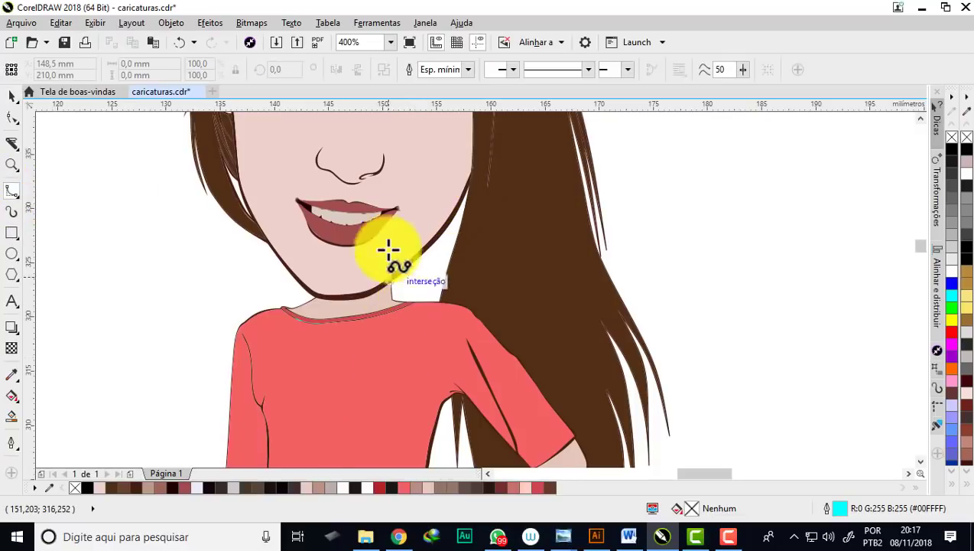
pyautogui.scroll(-1, 412, 322)
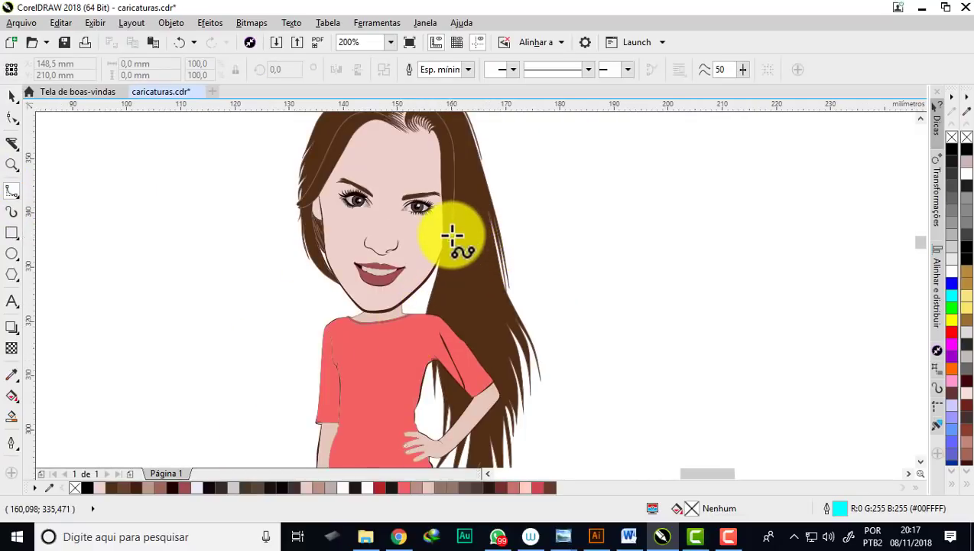
pyautogui.scroll(1, 451, 236)
pyautogui.click(420, 137)
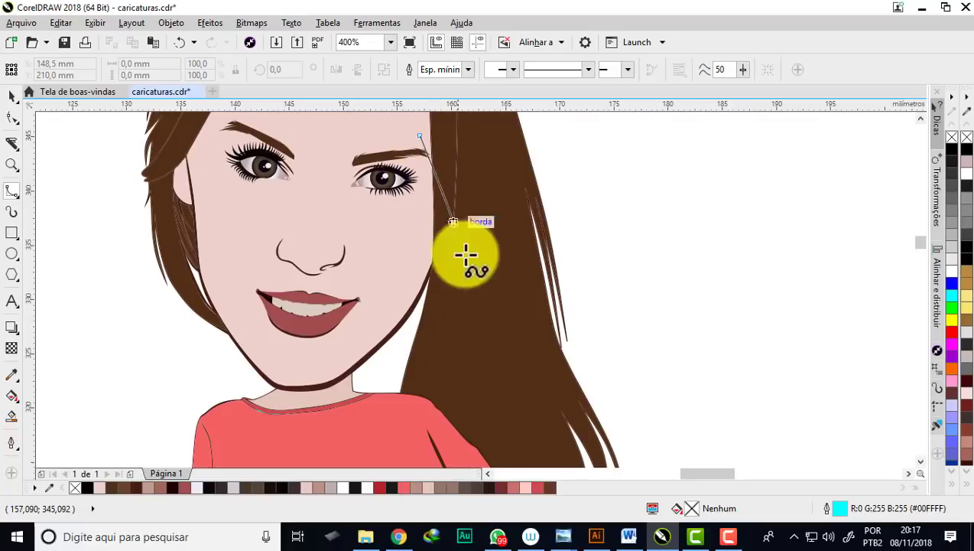
pyautogui.click(470, 334)
pyautogui.click(532, 449)
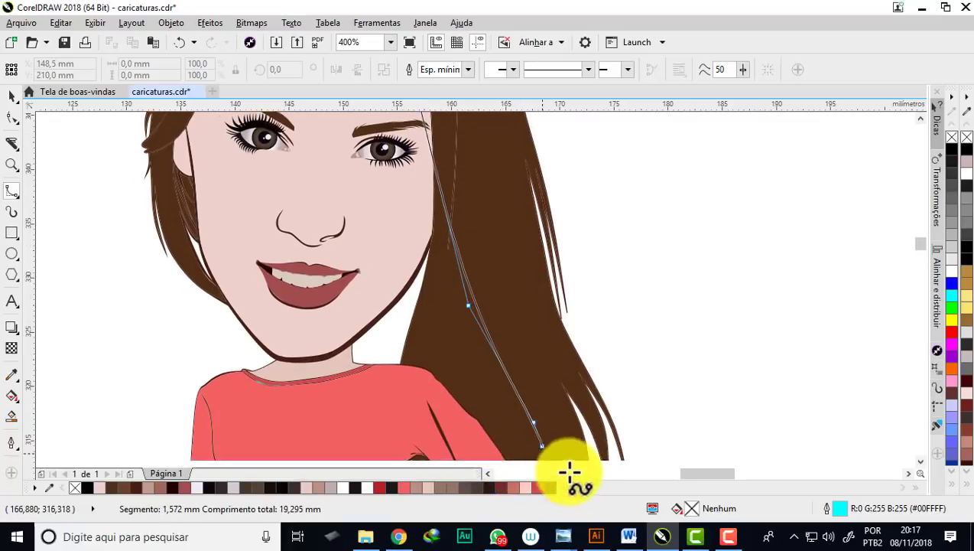
pyautogui.click(561, 437)
pyautogui.click(405, 400)
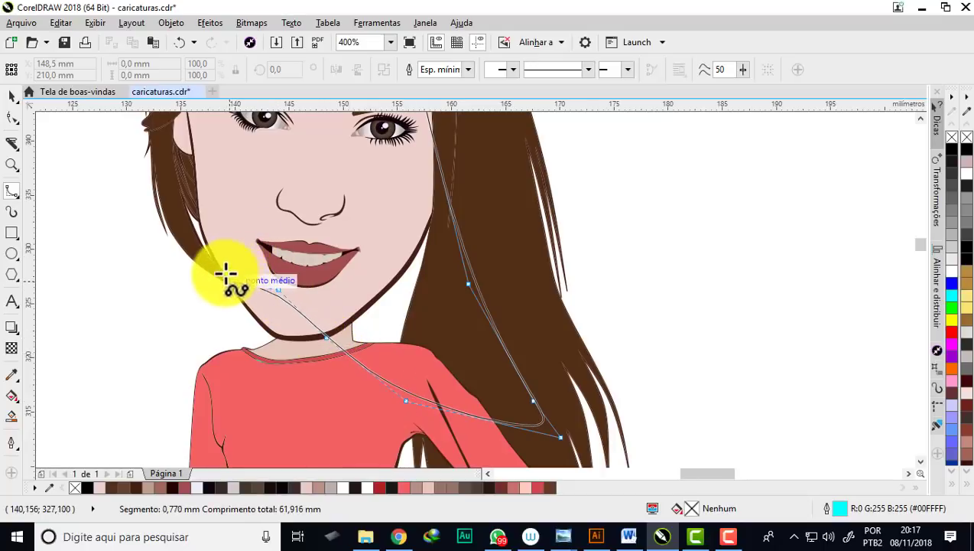
pyautogui.click(174, 213)
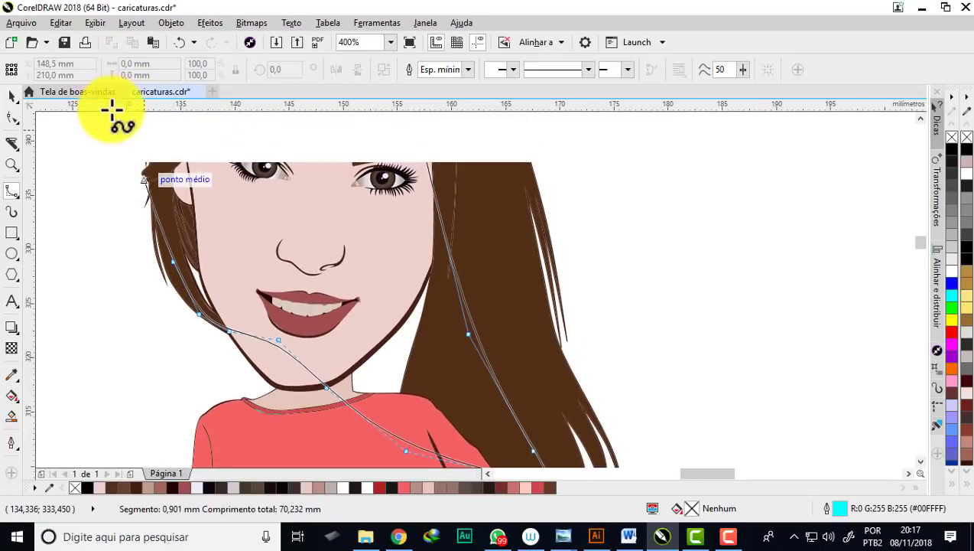
pyautogui.click(163, 202)
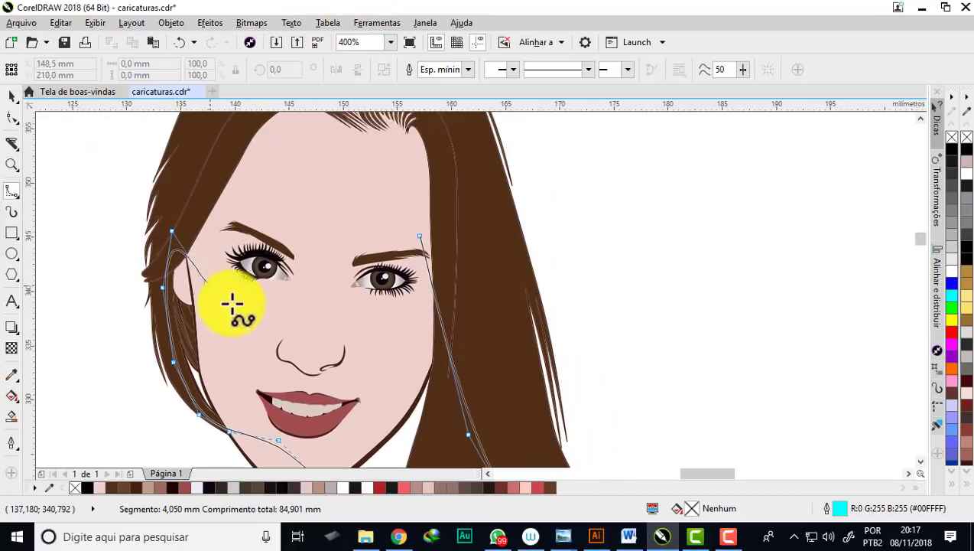
pyautogui.doubleClick(420, 241)
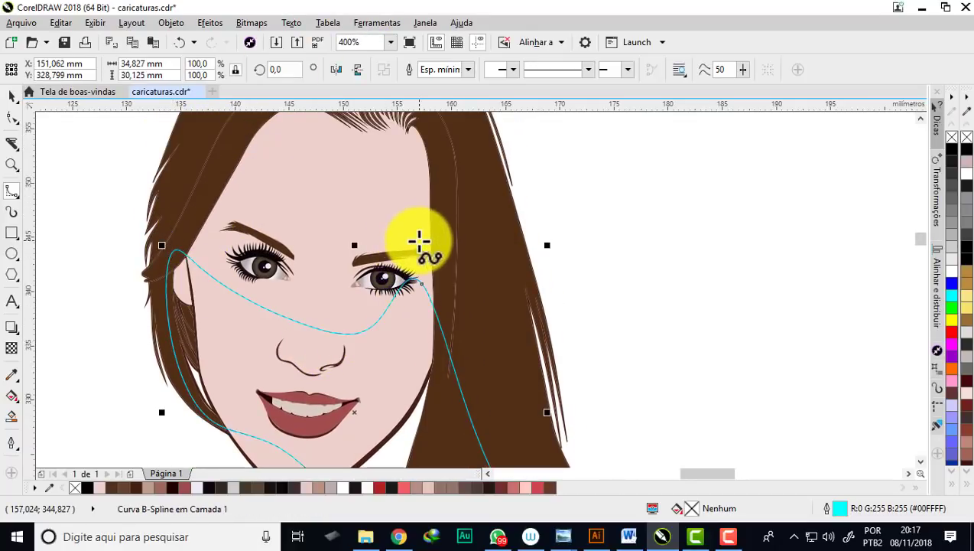
pyautogui.scroll(-2, 400, 257)
pyautogui.scroll(2, 439, 390)
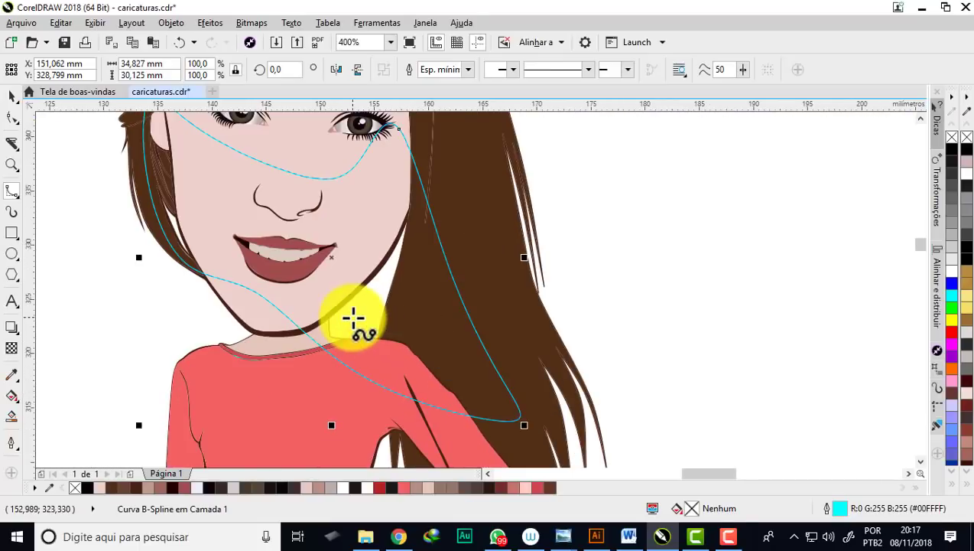
pyautogui.scroll(1, 352, 322)
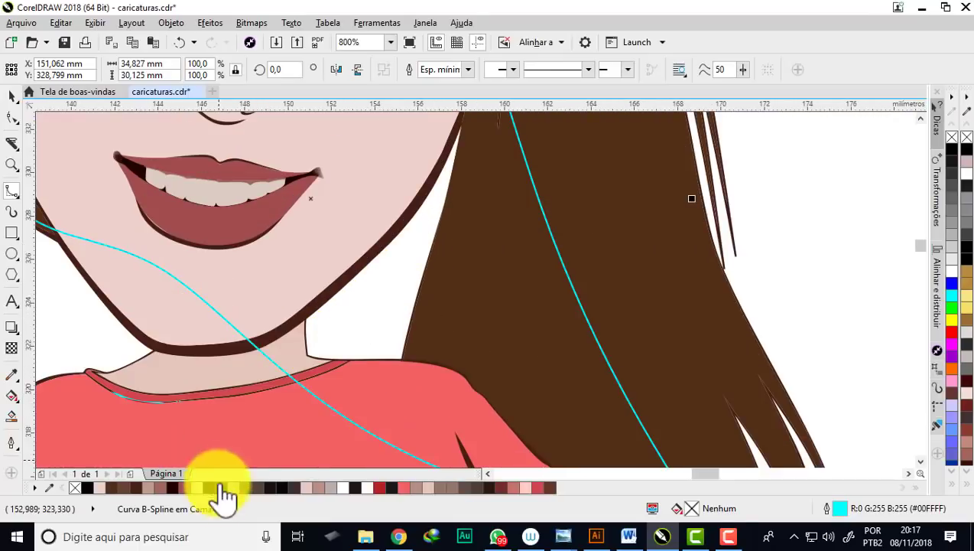
# Fill the shadow dark brown (#291713) and send it behind the face with Ctrl+End.
pyautogui.click(493, 487)
pyautogui.scroll(-3, 396, 329)
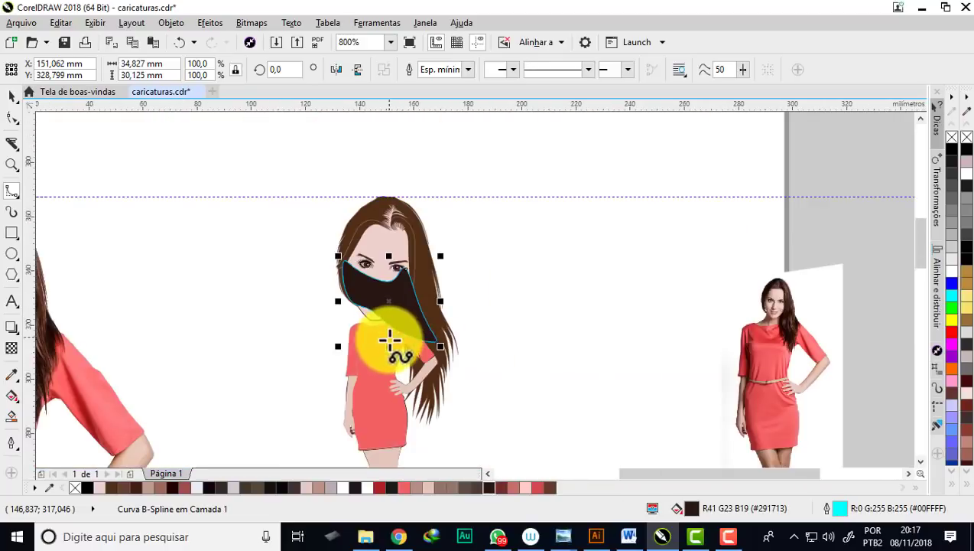
pyautogui.hotkey('ctrl', 'End')
pyautogui.scroll(2, 413, 298)
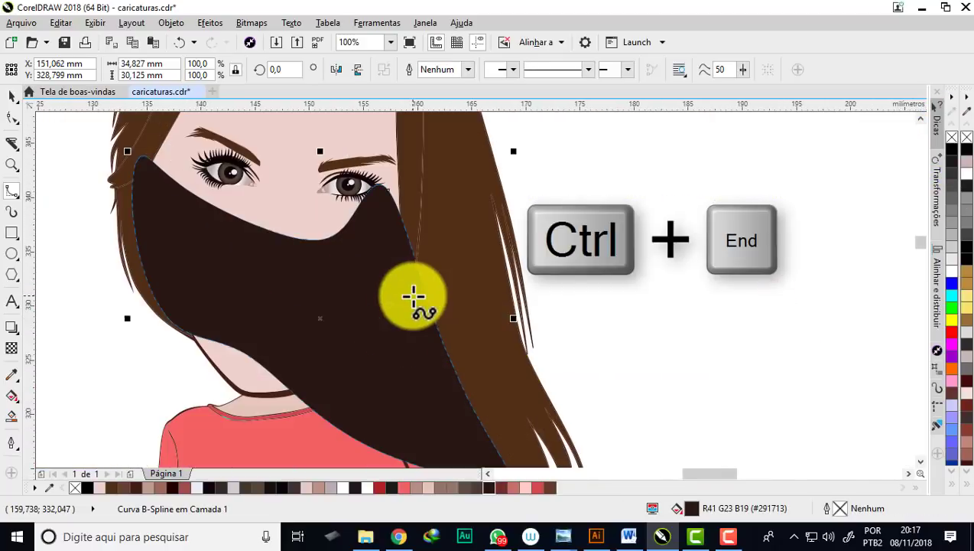
pyautogui.hotkey('ctrl', 'End')
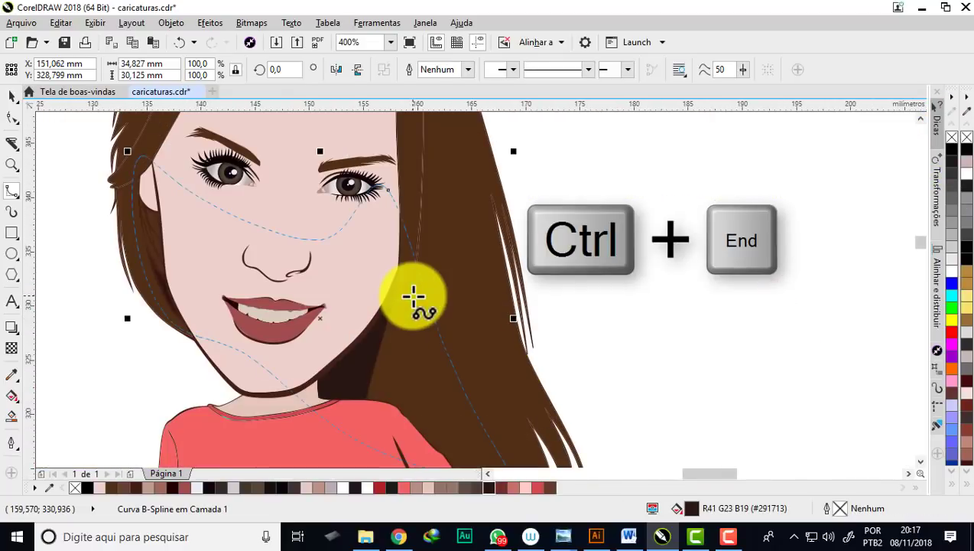
pyautogui.click(89, 259)
pyautogui.scroll(2, 151, 267)
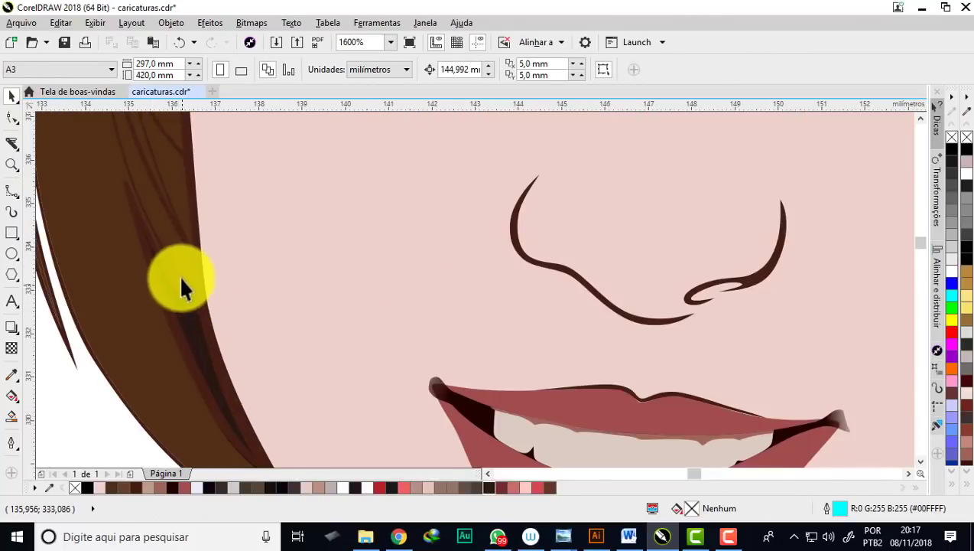
pyautogui.scroll(-3, 179, 275)
pyautogui.scroll(-1, 277, 310)
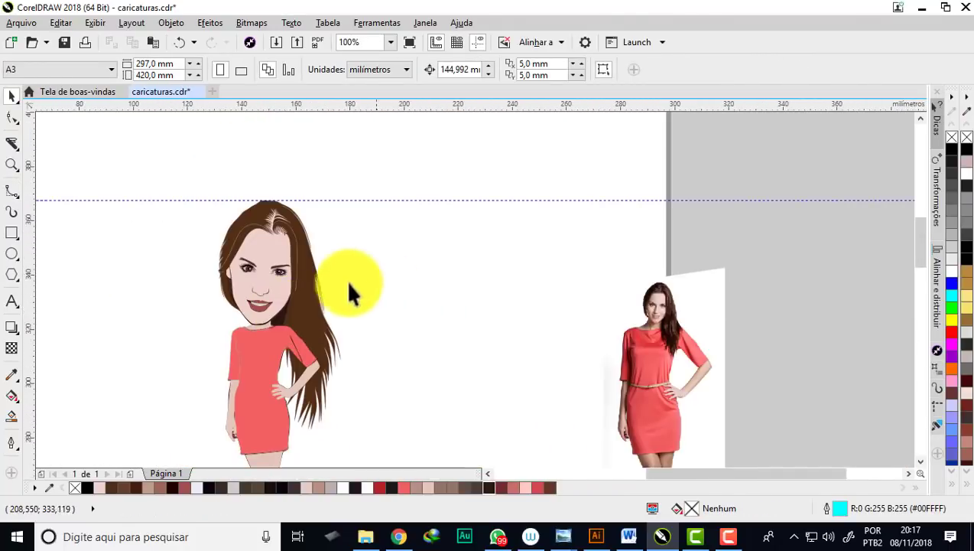
pyautogui.scroll(1, 233, 333)
pyautogui.scroll(-1, 474, 306)
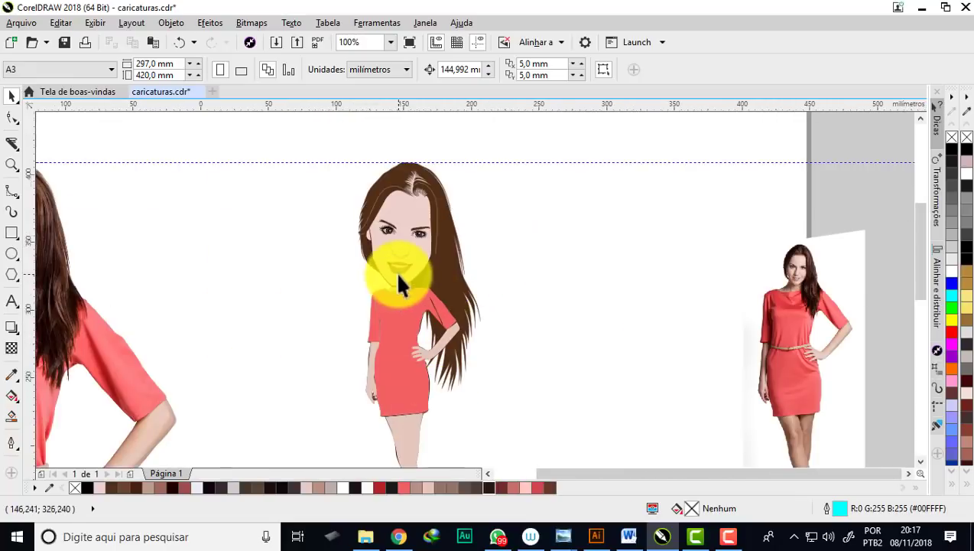
pyautogui.scroll(-1, 402, 291)
pyautogui.scroll(1, 408, 345)
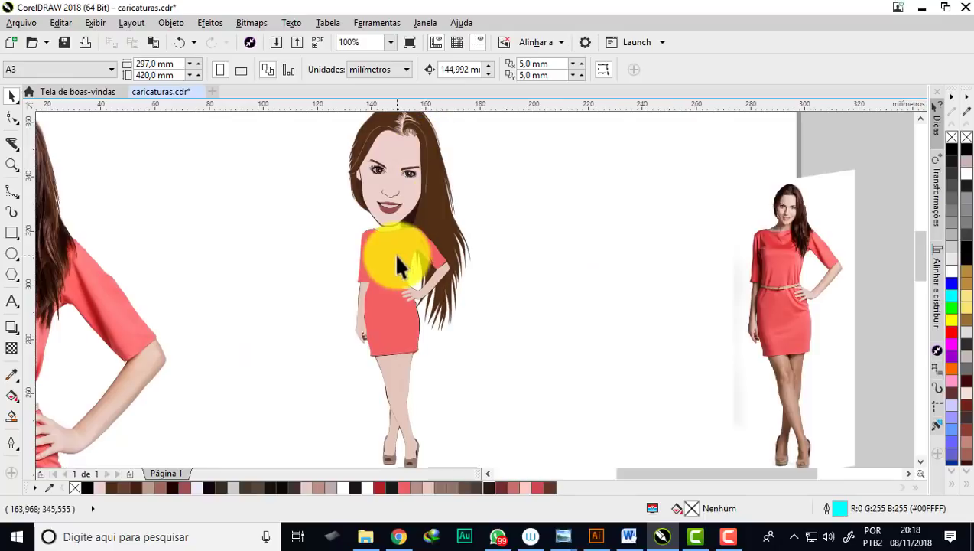
pyautogui.scroll(-1, 387, 249)
pyautogui.scroll(1, 592, 245)
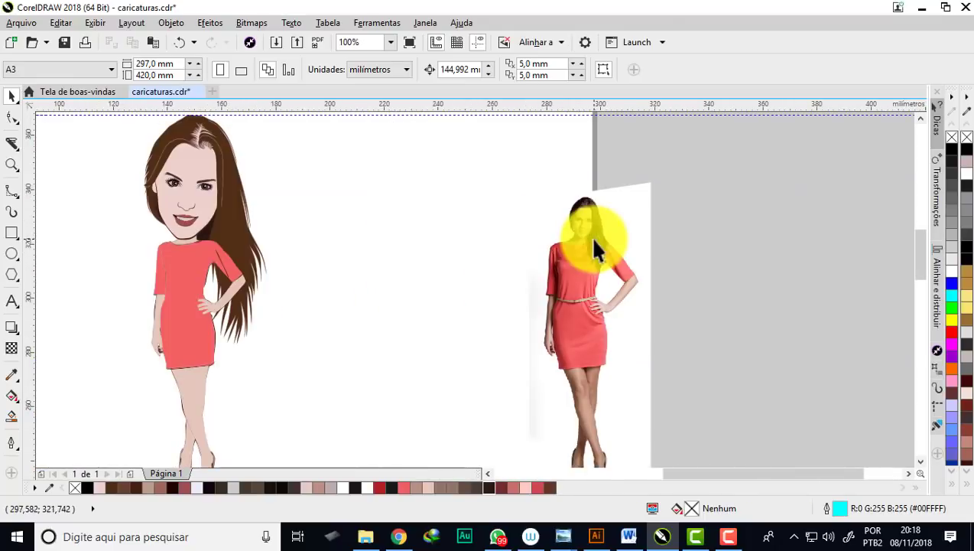
pyautogui.scroll(-1, 591, 336)
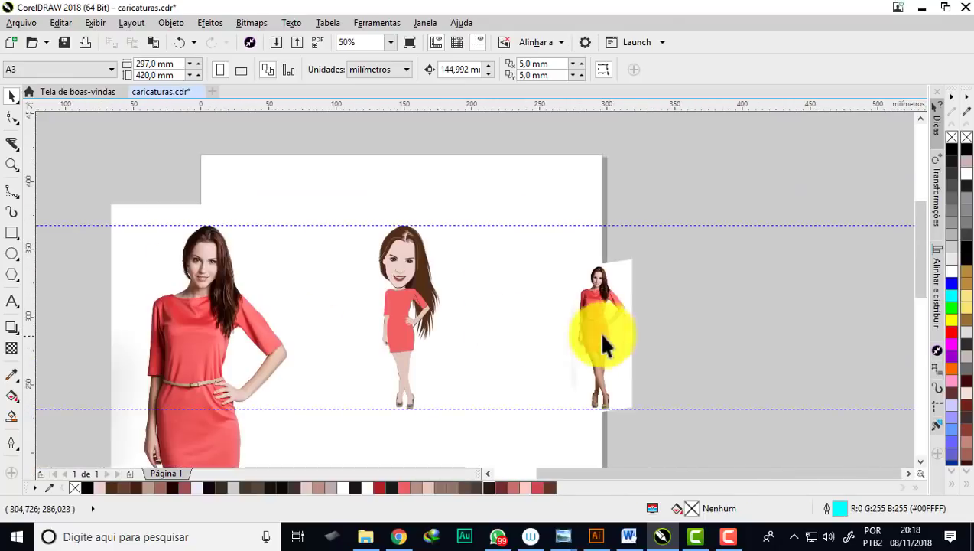
pyautogui.scroll(2, 390, 314)
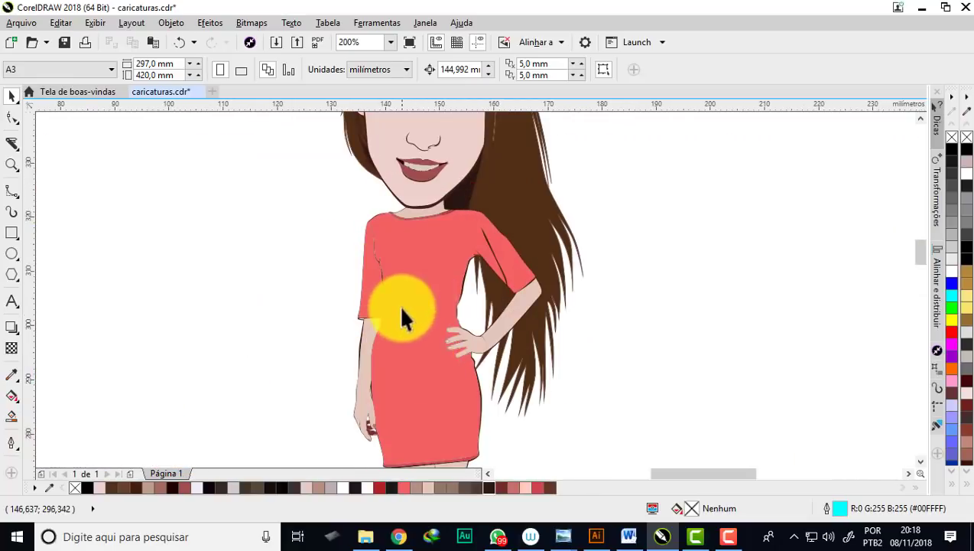
# Give the dress a linear gradient fill with the Interactive Fill tool.
pyautogui.click(420, 367)
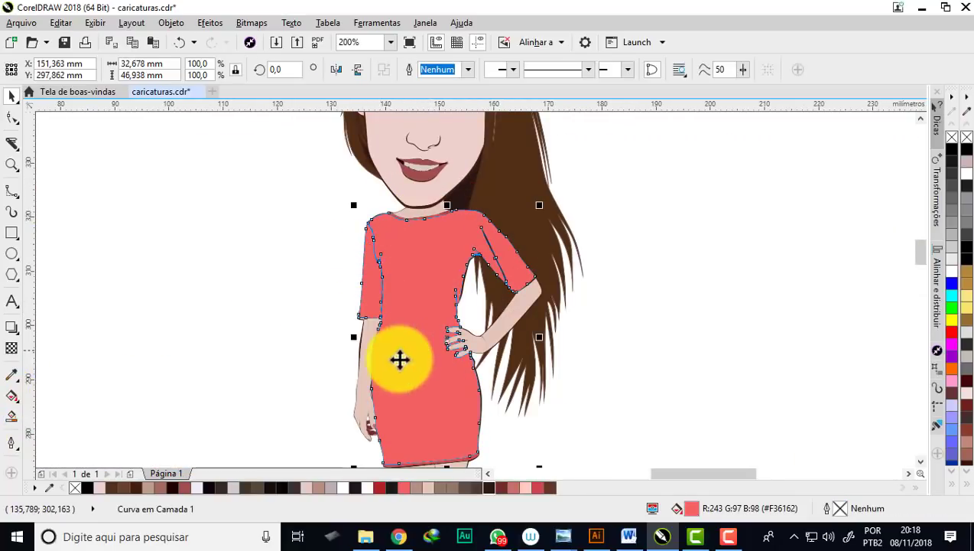
pyautogui.click(13, 397)
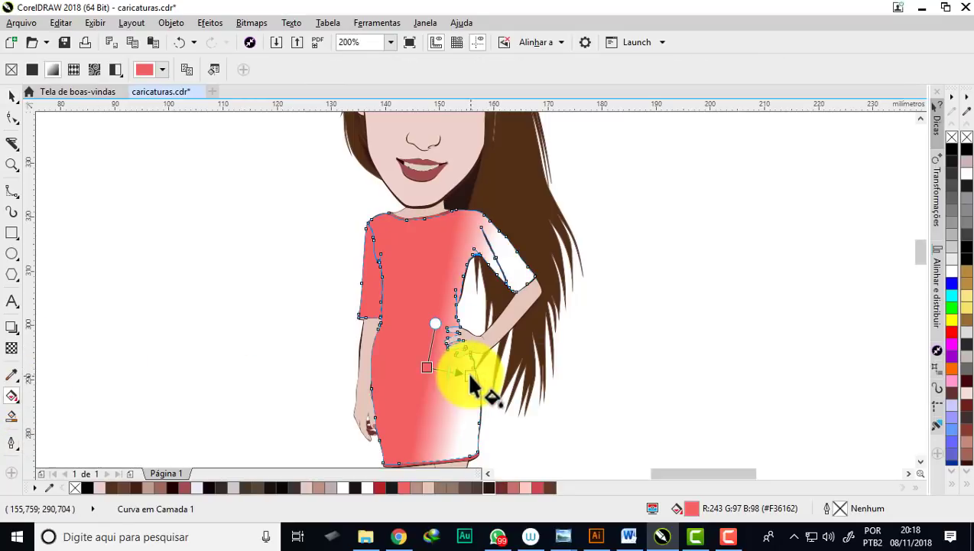
pyautogui.moveTo(471, 380); pyautogui.dragTo(373, 370)
pyautogui.scroll(1, 427, 370)
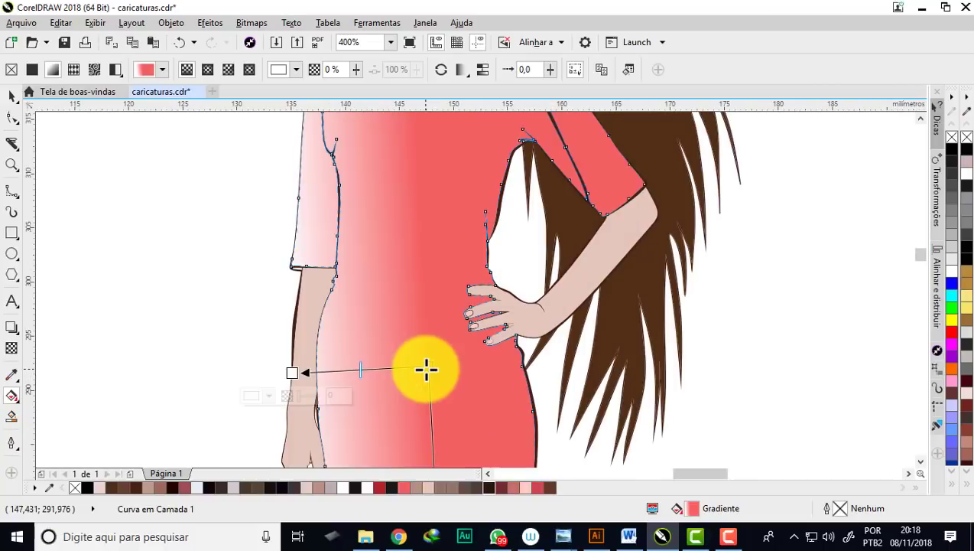
pyautogui.scroll(-1, 450, 321)
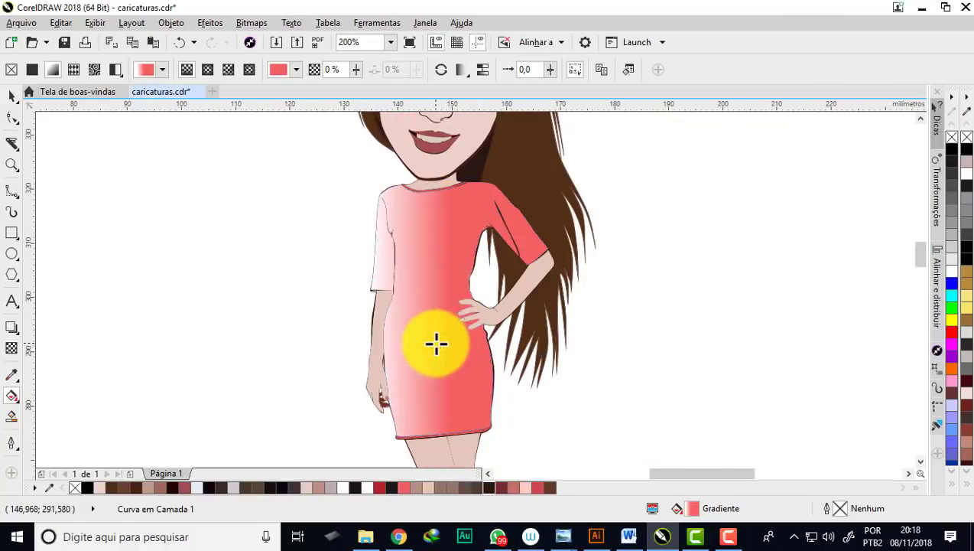
pyautogui.scroll(1, 391, 348)
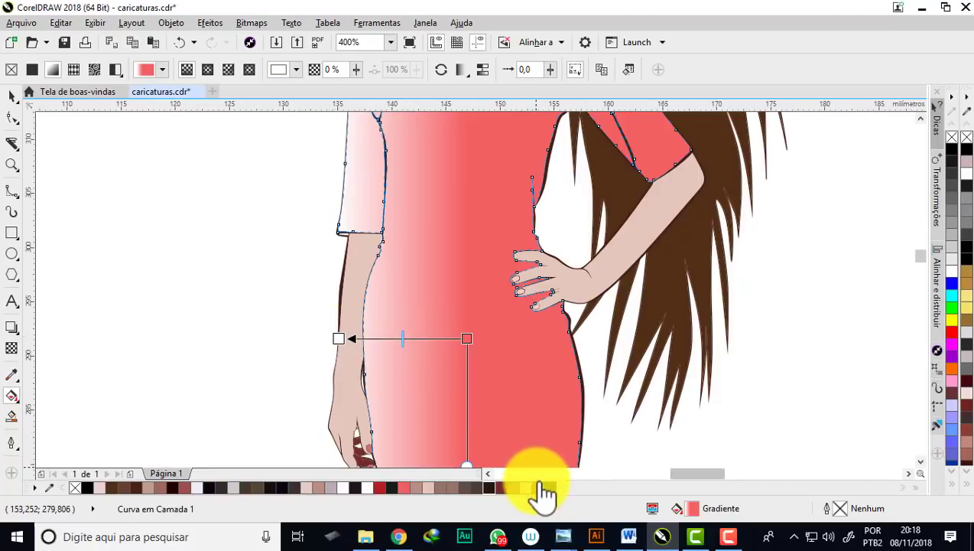
# Set the gradient's start node to dark red and move it to the dress's left edge.
pyautogui.click(378, 487)
pyautogui.moveTo(339, 339)
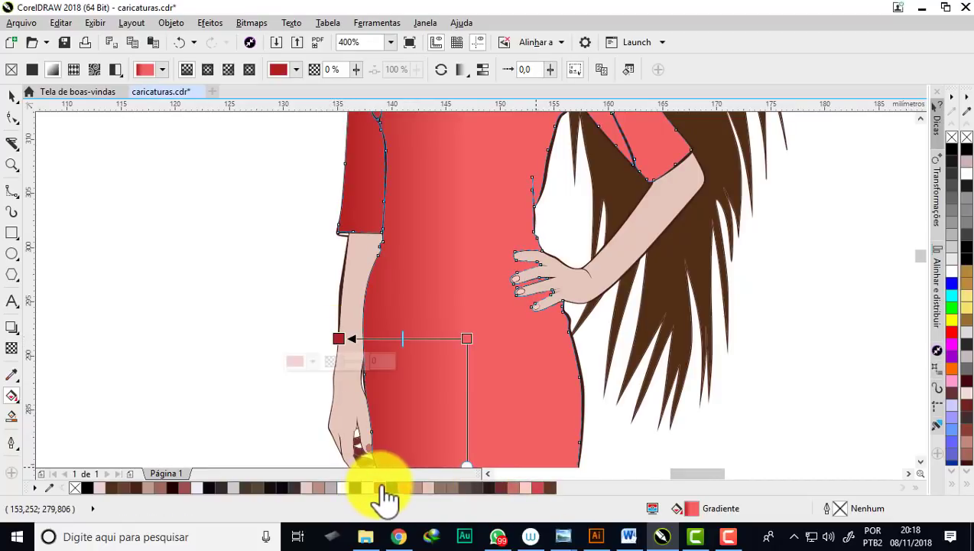
pyautogui.moveTo(338, 338); pyautogui.dragTo(303, 337)
pyautogui.moveTo(303, 338)
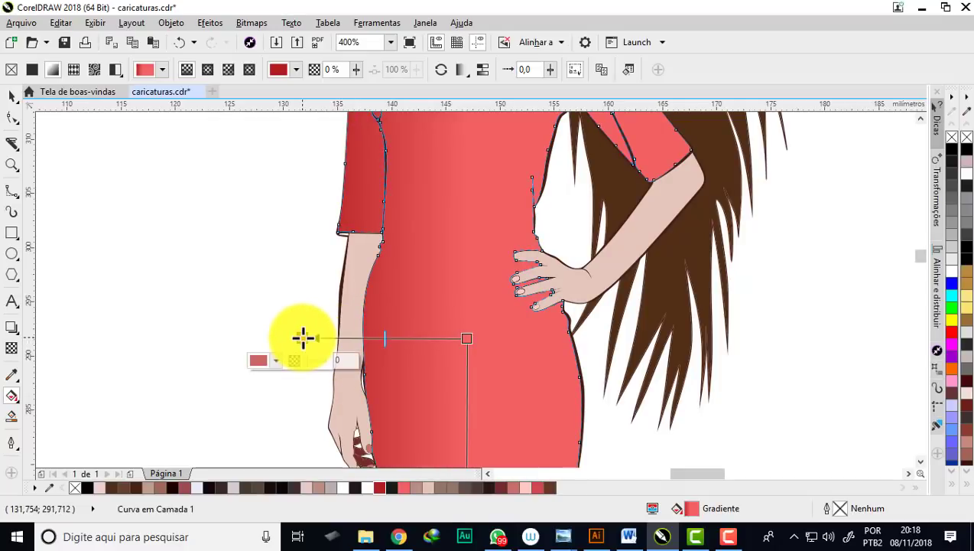
pyautogui.scroll(-1, 399, 304)
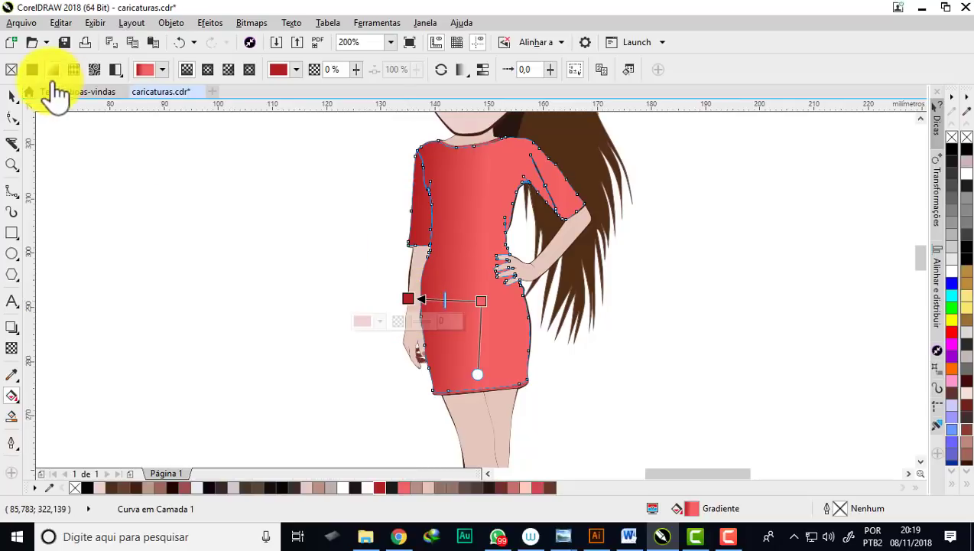
pyautogui.click(19, 107)
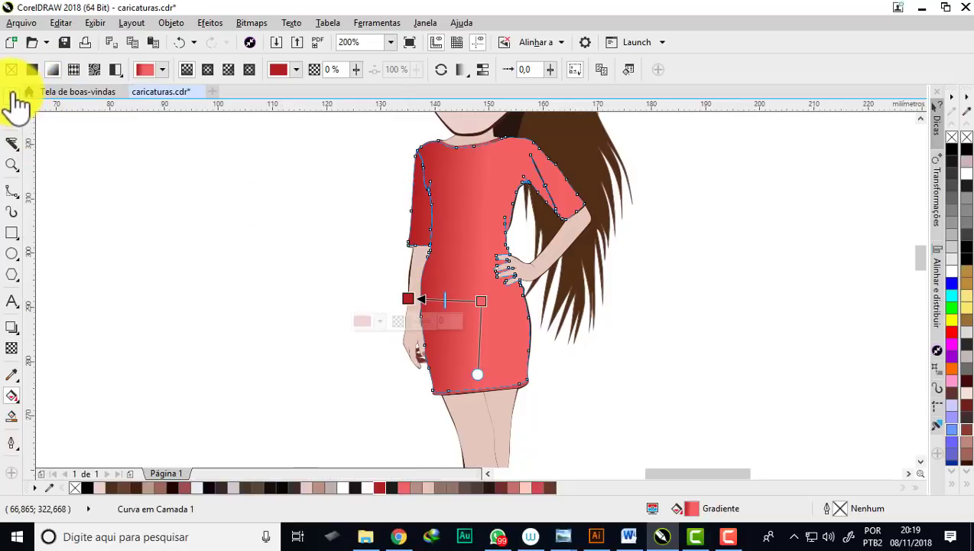
pyautogui.click(19, 107)
pyautogui.scroll(-2, 393, 269)
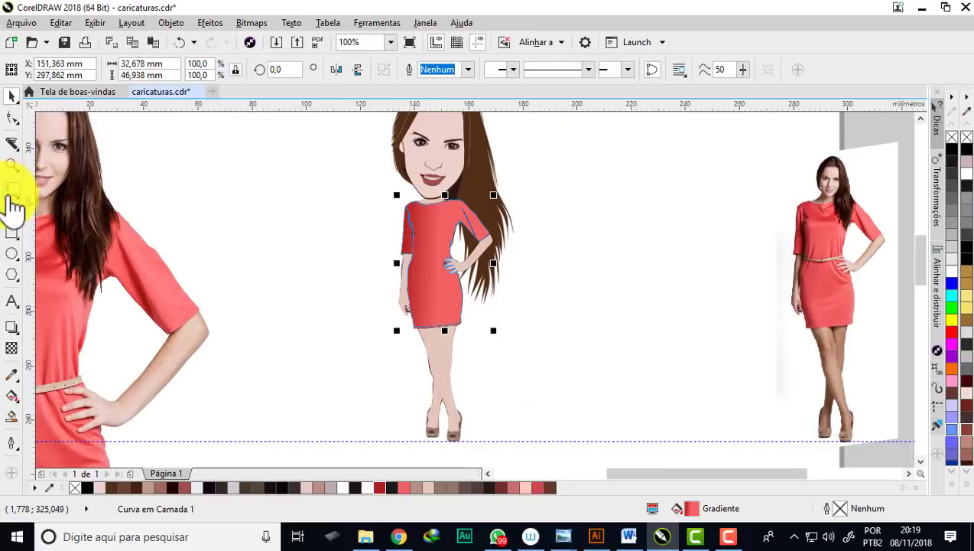
# With the B-spline tool, trace a closed fold shape on the waist running down past the belt.
pyautogui.click(11, 195)
pyautogui.scroll(-3, 209, 274)
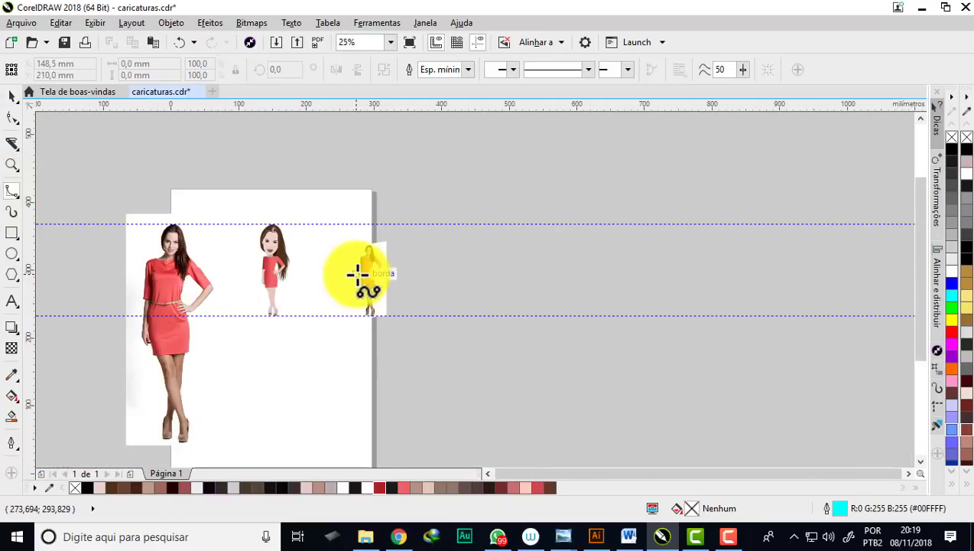
pyautogui.scroll(3, 359, 274)
pyautogui.scroll(2, 395, 216)
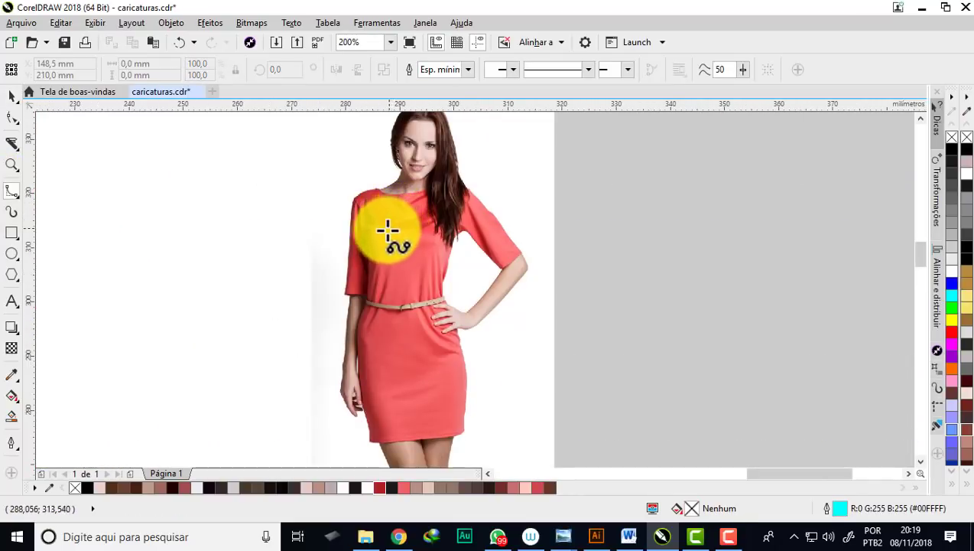
pyautogui.scroll(1, 391, 198)
pyautogui.scroll(1, 398, 215)
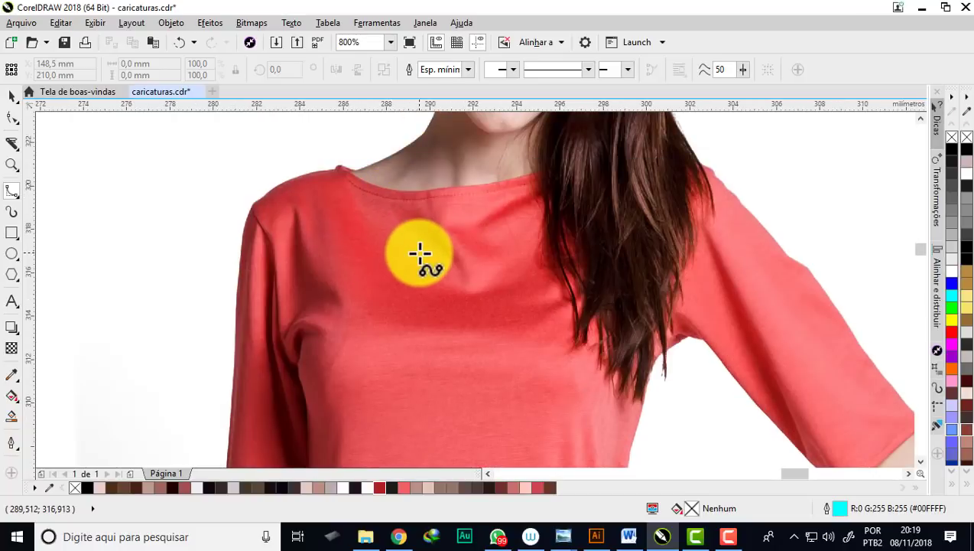
pyautogui.scroll(-1, 422, 255)
pyautogui.scroll(-2, 382, 344)
pyautogui.scroll(1, 382, 360)
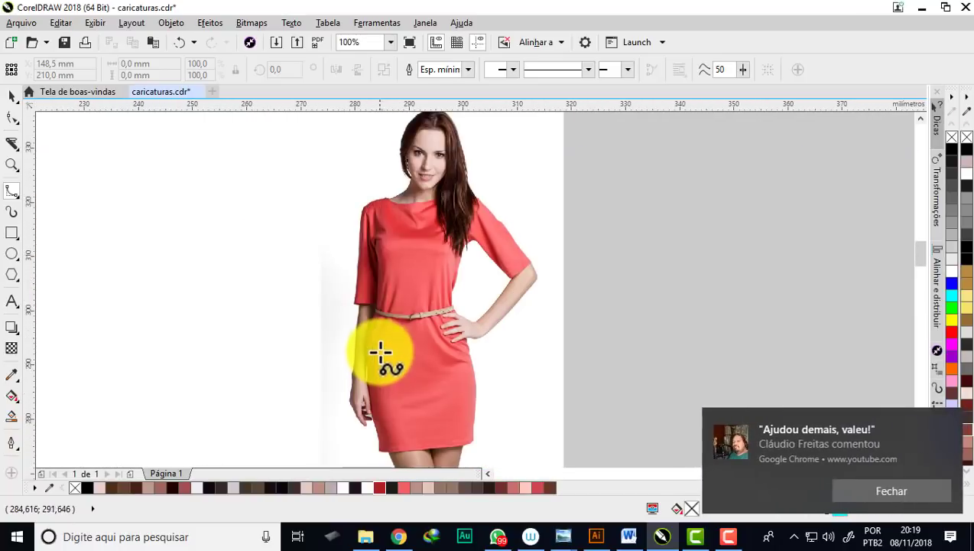
pyautogui.scroll(1, 373, 309)
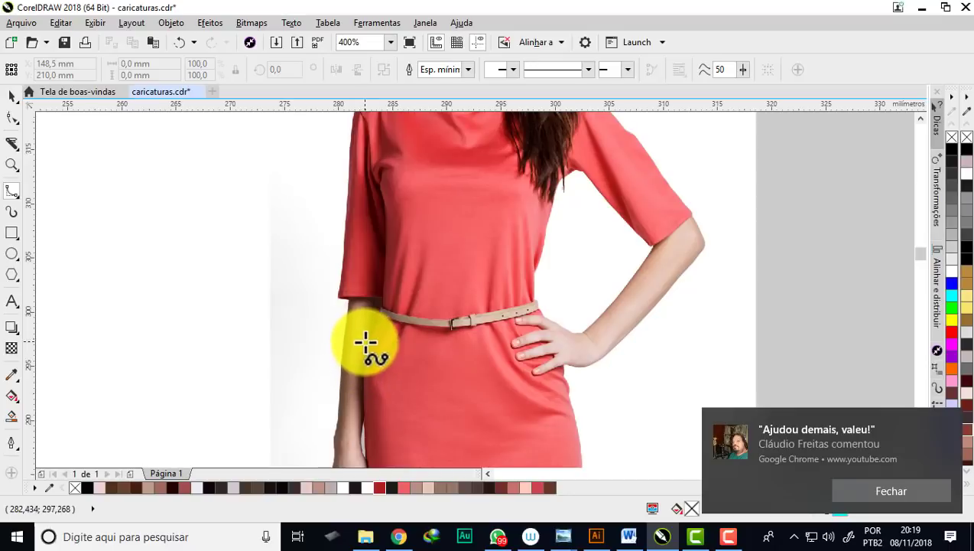
pyautogui.scroll(1, 373, 341)
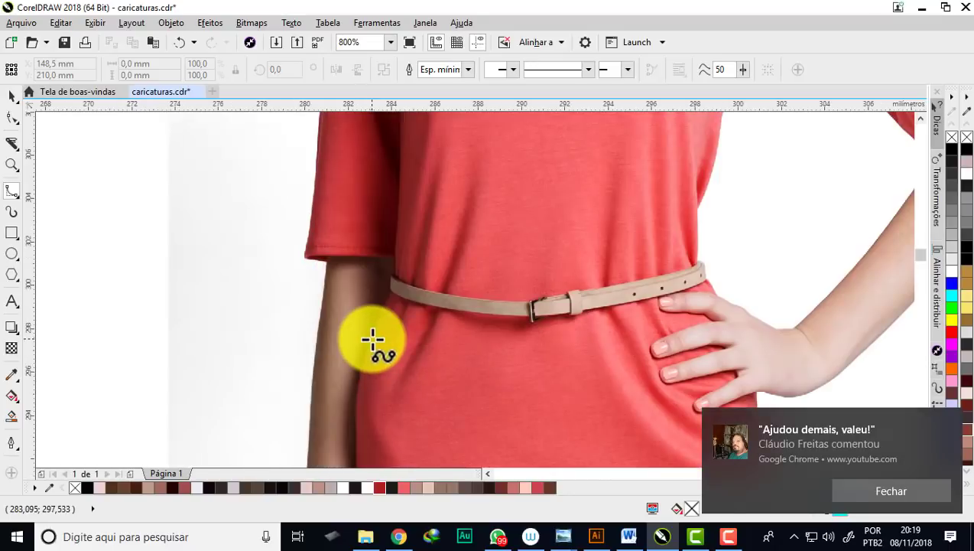
pyautogui.click(482, 168)
pyautogui.click(448, 291)
pyautogui.click(426, 341)
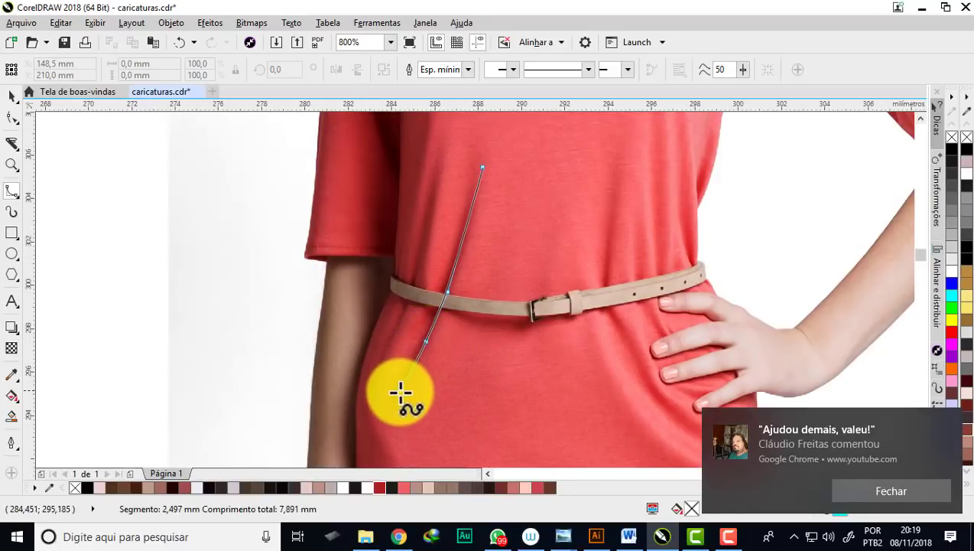
pyautogui.click(398, 394)
pyautogui.click(412, 361)
pyautogui.click(433, 304)
pyautogui.click(454, 245)
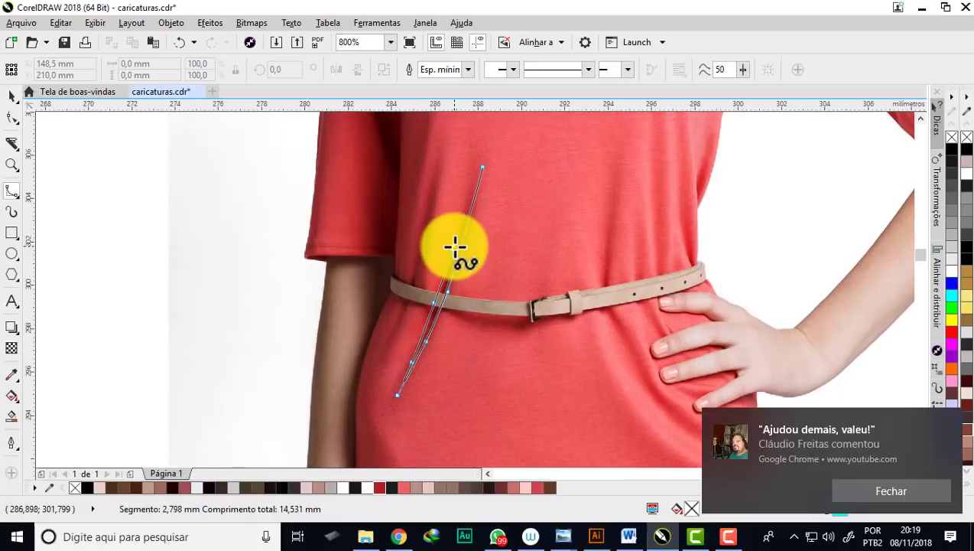
pyautogui.click(482, 157)
# Trace a second closed fold shape beside the hand along the hip.
pyautogui.click(619, 143)
pyautogui.click(717, 354)
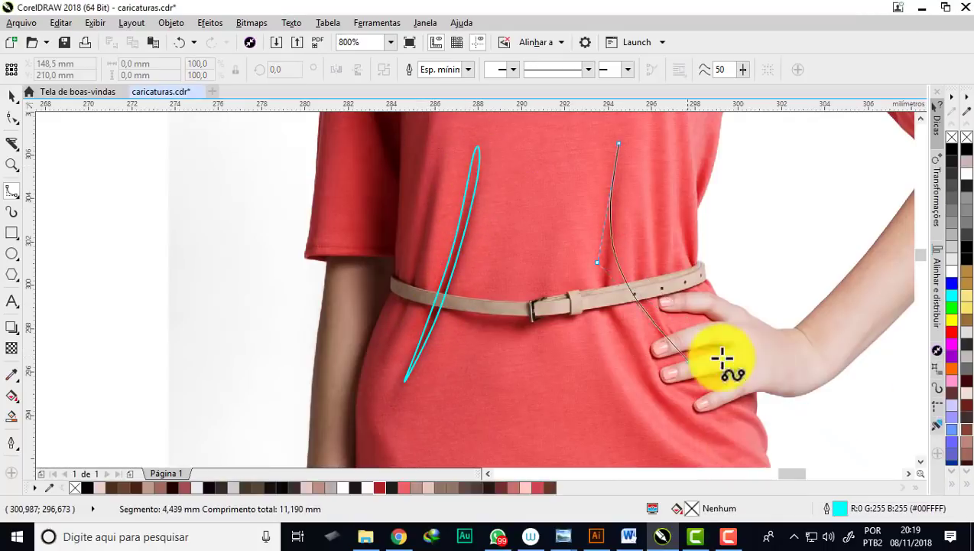
pyautogui.scroll(-3, 687, 436)
pyautogui.scroll(2, 687, 436)
pyautogui.click(663, 393)
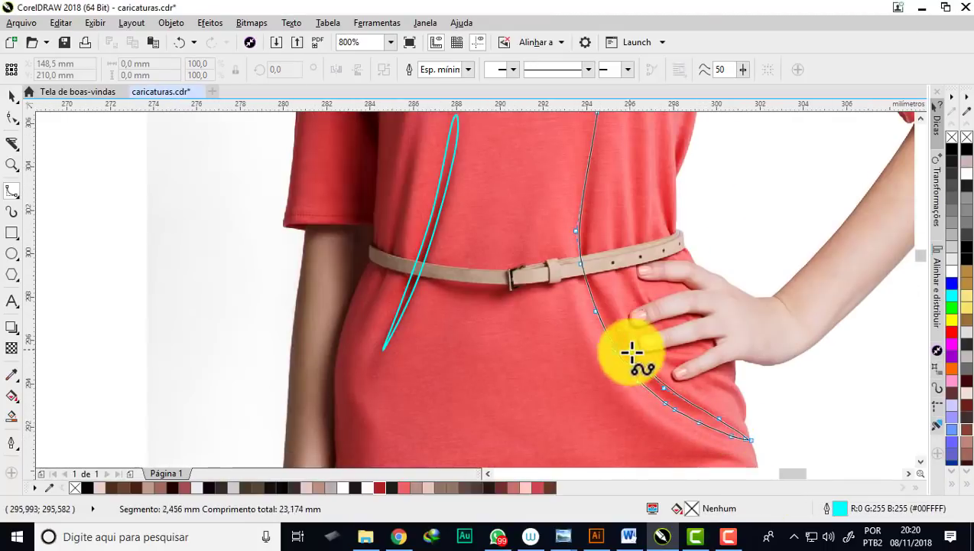
pyautogui.click(577, 229)
pyautogui.scroll(1, 596, 165)
pyautogui.click(562, 195)
pyautogui.scroll(-1, 494, 152)
# Outline two narrow folds, one above the hand and one at the waist's right edge.
pyautogui.click(495, 158)
pyautogui.click(501, 351)
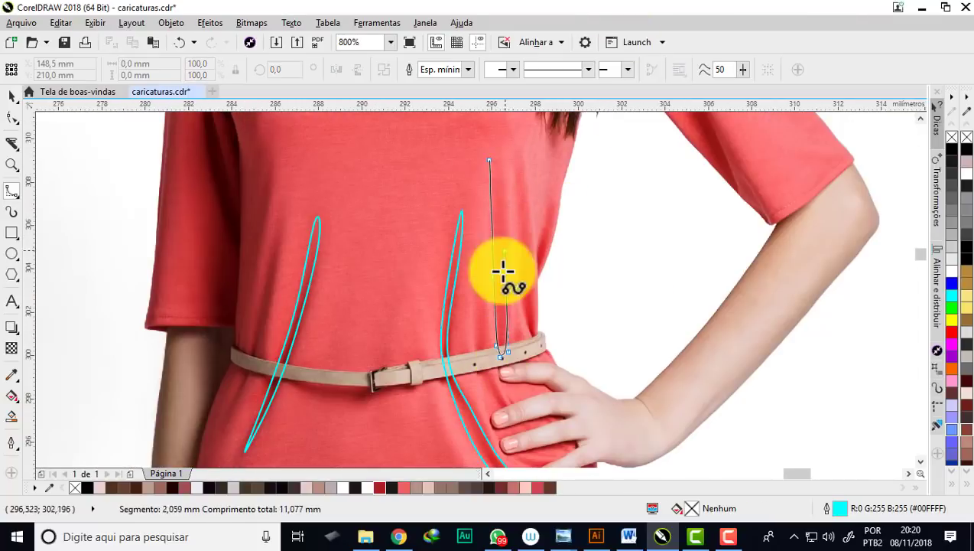
pyautogui.click(512, 159)
pyautogui.click(520, 276)
pyautogui.click(532, 336)
pyautogui.click(497, 158)
pyautogui.scroll(1, 539, 261)
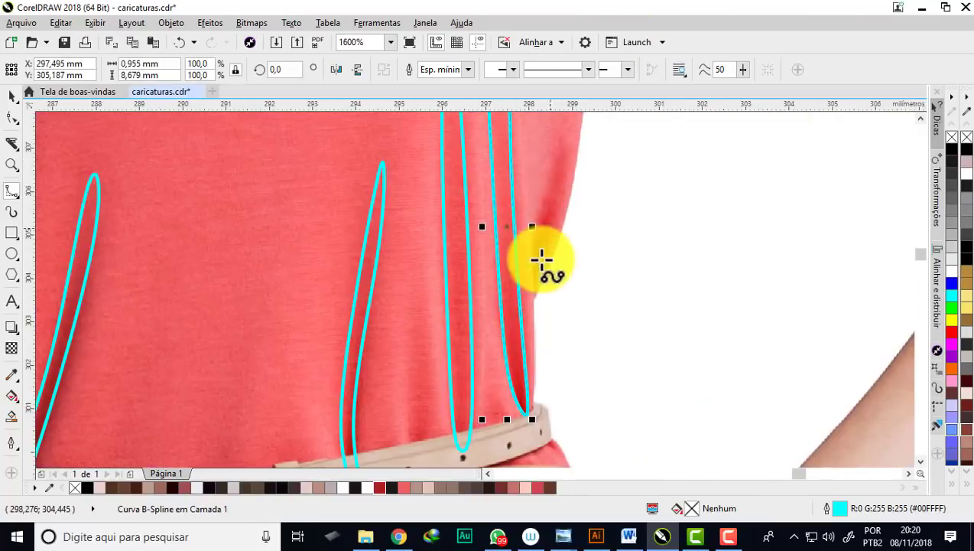
pyautogui.click(566, 149)
pyautogui.click(557, 214)
pyautogui.click(567, 149)
pyautogui.scroll(-2, 524, 202)
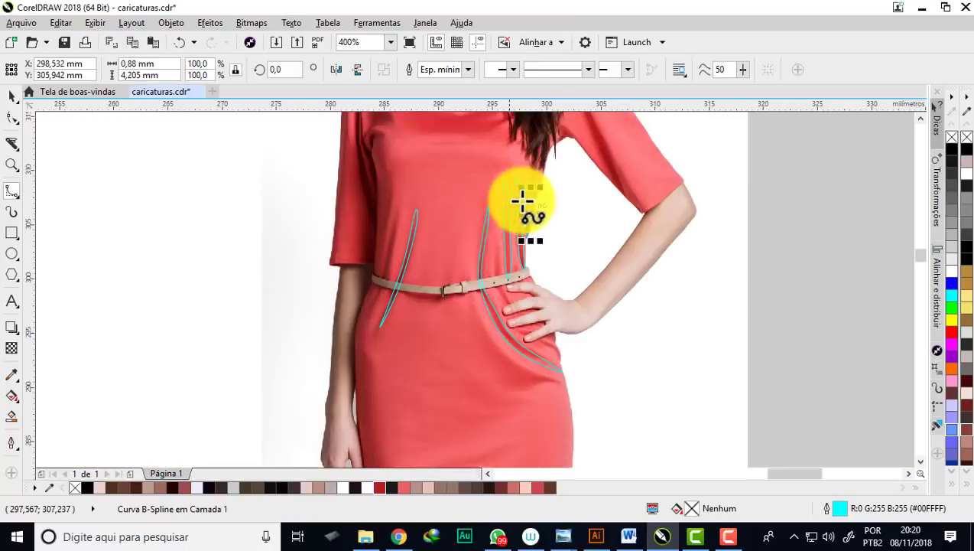
pyautogui.scroll(1, 504, 160)
# Add a fold curve beside the belt and a small closed fold loop below the hand.
pyautogui.click(496, 138)
pyautogui.click(502, 217)
pyautogui.click(502, 248)
pyautogui.doubleClick(492, 260)
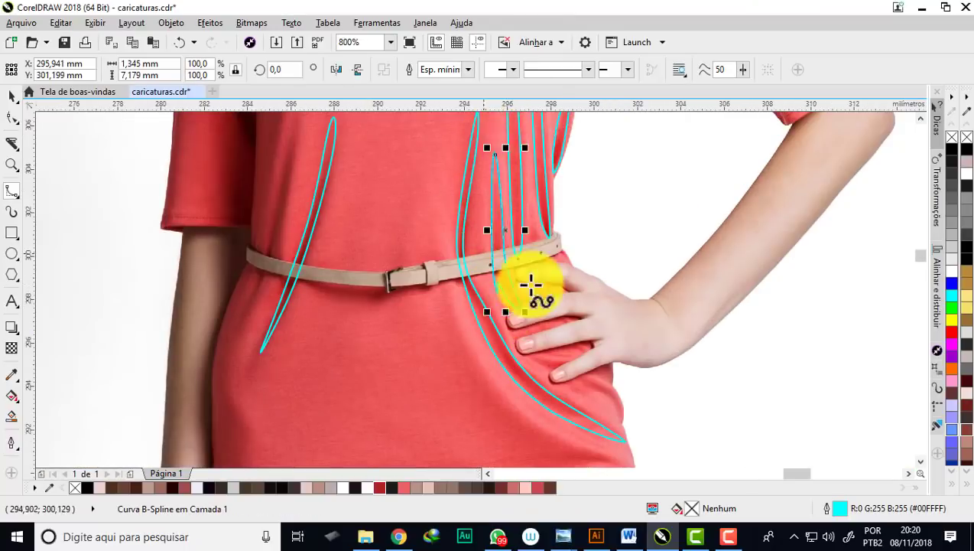
pyautogui.scroll(2, 539, 313)
pyautogui.click(547, 389)
pyautogui.click(551, 341)
pyautogui.click(521, 262)
pyautogui.click(374, 195)
pyautogui.click(547, 388)
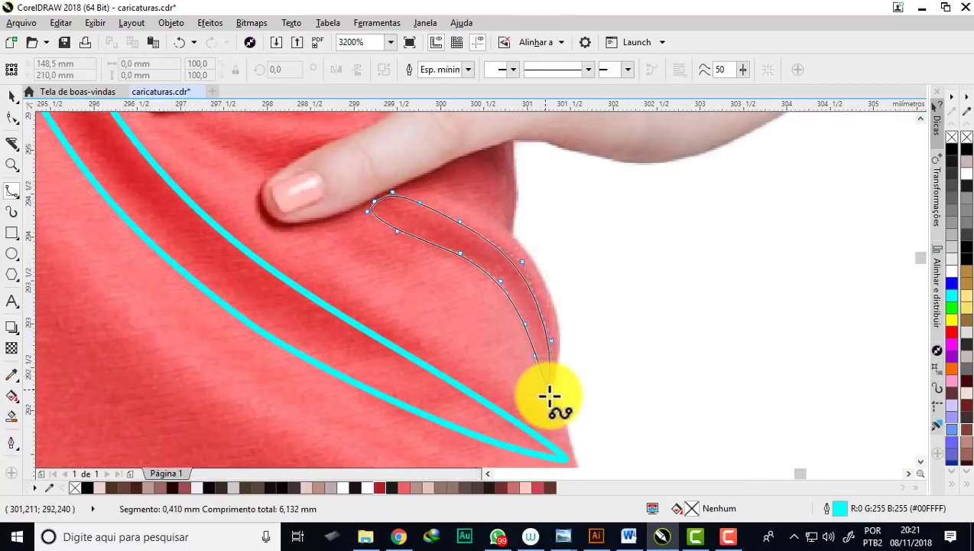
pyautogui.click(511, 229)
# Trace a looping fold shape between the fingers.
pyautogui.click(403, 181)
pyautogui.scroll(-1, 440, 174)
pyautogui.scroll(1, 355, 145)
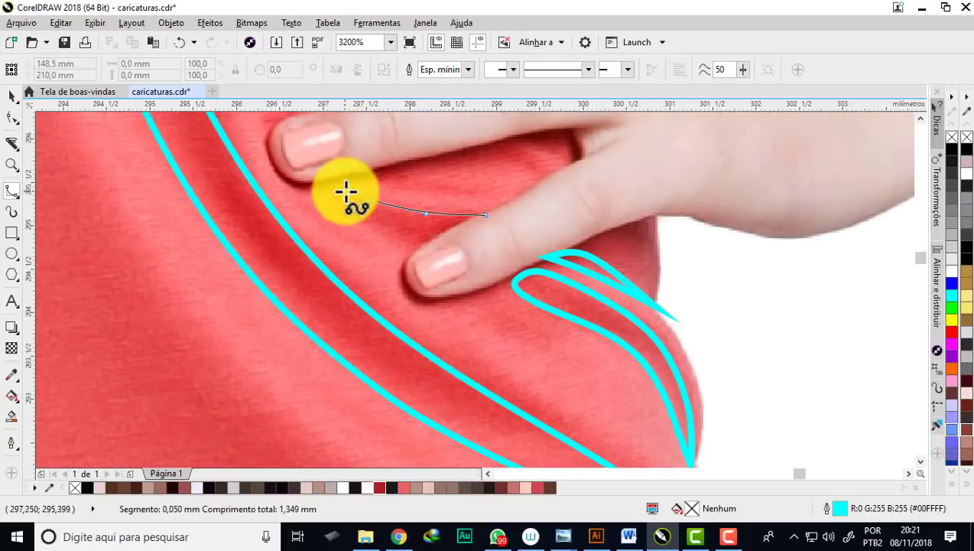
pyautogui.click(543, 174)
pyautogui.click(524, 160)
pyautogui.click(488, 152)
pyautogui.click(405, 163)
pyautogui.click(322, 185)
pyautogui.click(342, 185)
pyautogui.click(411, 175)
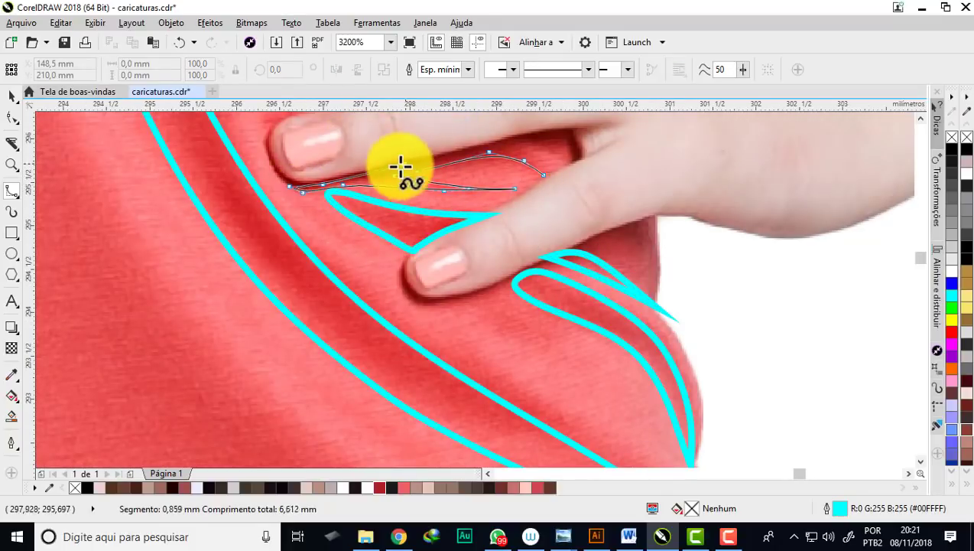
pyautogui.click(514, 188)
pyautogui.click(558, 156)
pyautogui.doubleClick(557, 156)
pyautogui.scroll(-2, 479, 261)
pyautogui.scroll(1, 271, 293)
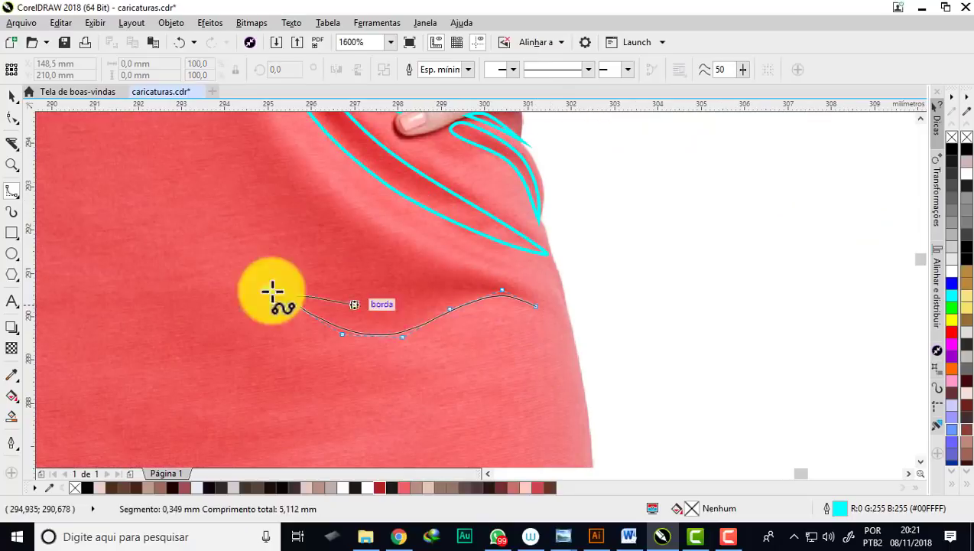
pyautogui.scroll(-3, 419, 315)
pyautogui.scroll(2, 428, 281)
# Finish the hip fold curve and add a fold line on the lower dress.
pyautogui.click(314, 230)
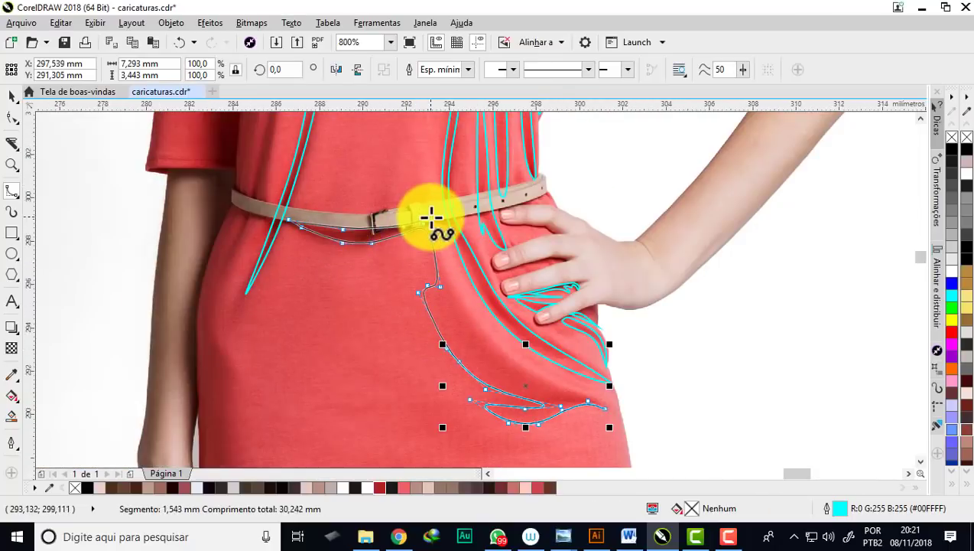
pyautogui.doubleClick(431, 217)
pyautogui.scroll(-1, 601, 399)
pyautogui.scroll(1, 600, 399)
pyautogui.click(631, 299)
pyautogui.click(533, 332)
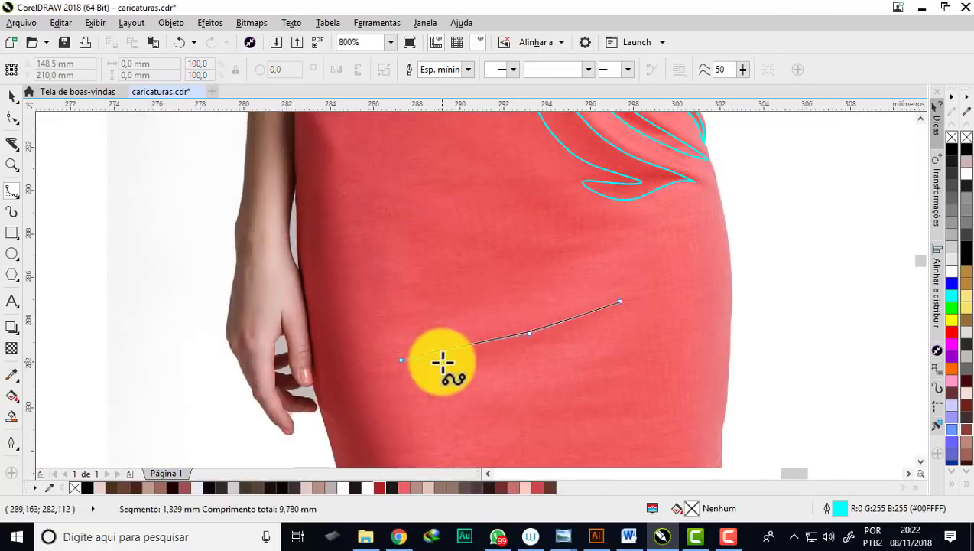
pyautogui.scroll(-2, 441, 359)
pyautogui.scroll(2, 490, 403)
pyautogui.click(530, 158)
pyautogui.doubleClick(528, 157)
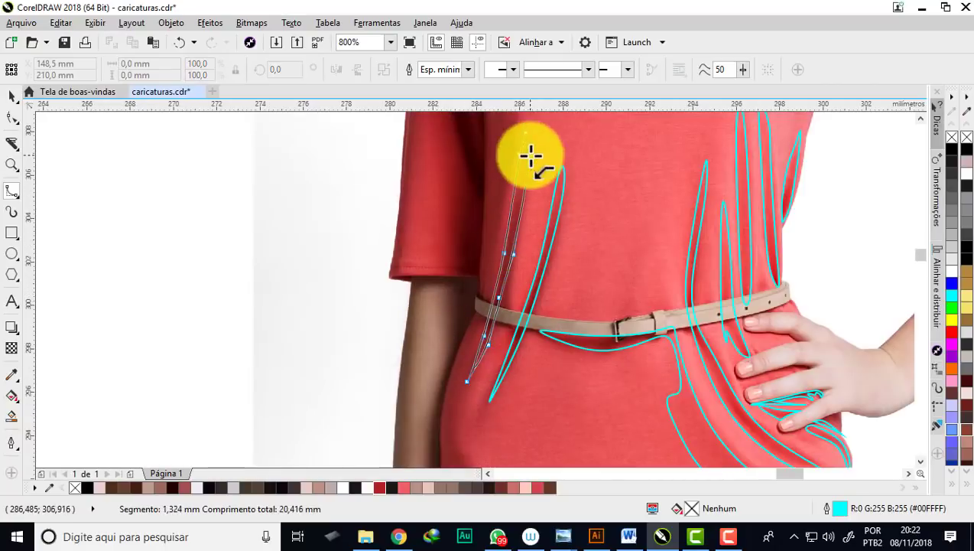
pyautogui.scroll(-2, 535, 184)
pyautogui.scroll(2, 541, 200)
# Trace a fold on the dress's left side and a closed fold shape near the shoulder.
pyautogui.click(549, 221)
pyautogui.click(536, 310)
pyautogui.doubleClick(516, 415)
pyautogui.scroll(-1, 537, 244)
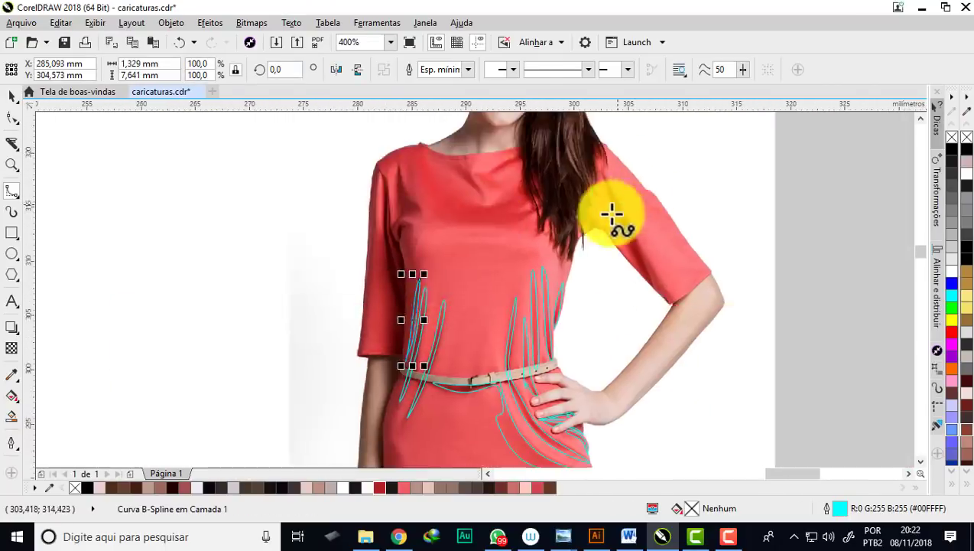
pyautogui.scroll(1, 611, 211)
pyautogui.click(560, 145)
pyautogui.click(604, 232)
pyautogui.click(643, 316)
pyautogui.click(647, 363)
# Draw a fold line along the sleeve toward the elbow.
pyautogui.click(560, 145)
pyautogui.scroll(1, 673, 344)
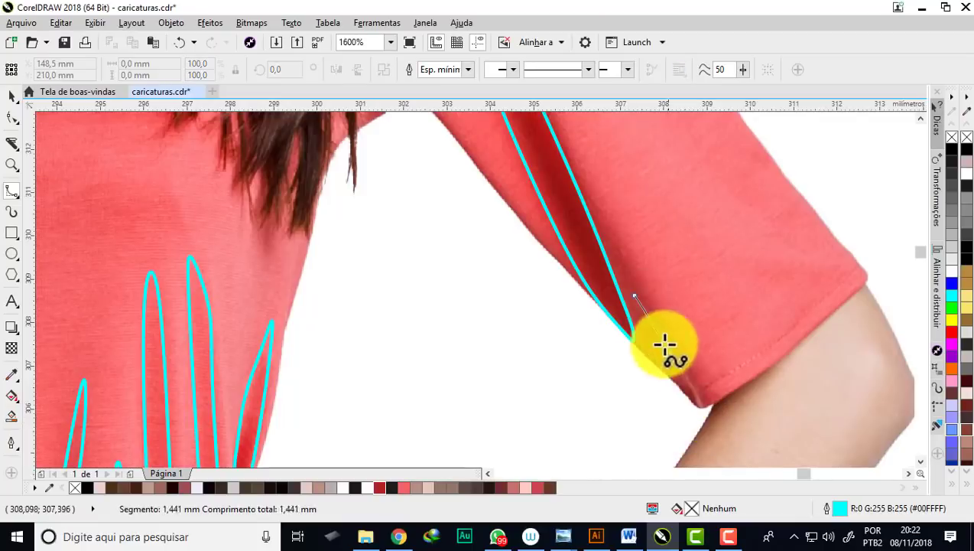
pyautogui.click(673, 351)
pyautogui.click(696, 404)
pyautogui.scroll(-2, 535, 245)
pyautogui.scroll(1, 665, 170)
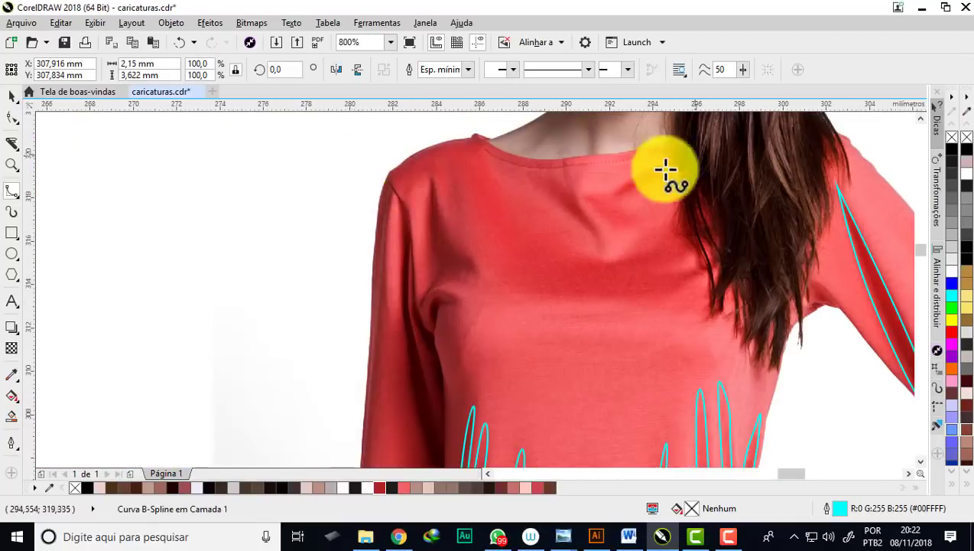
pyautogui.scroll(1, 665, 170)
# Outline a fold shape at the neckline and another fold just below it.
pyautogui.click(668, 174)
pyautogui.click(543, 223)
pyautogui.click(514, 250)
pyautogui.click(647, 147)
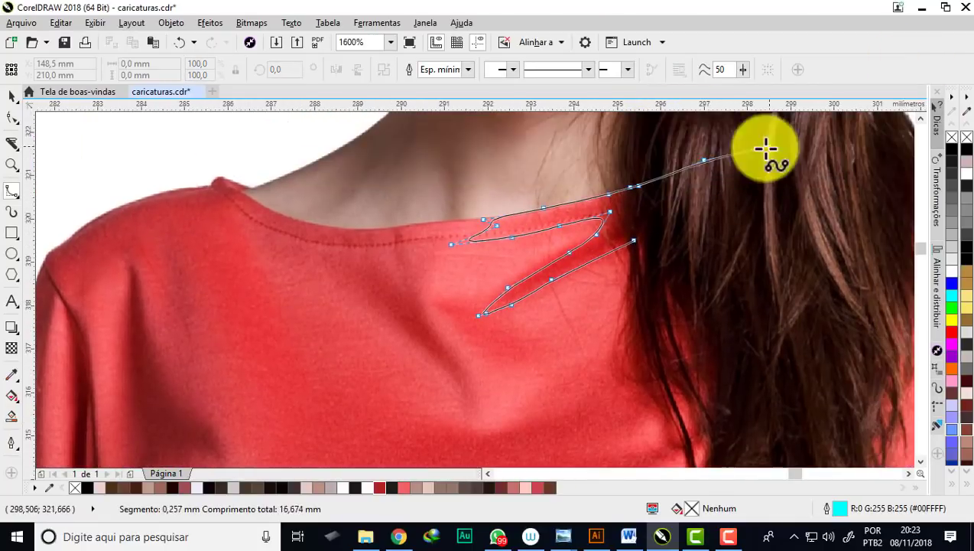
pyautogui.click(765, 148)
pyautogui.doubleClick(494, 236)
pyautogui.scroll(-2, 493, 236)
pyautogui.click(474, 337)
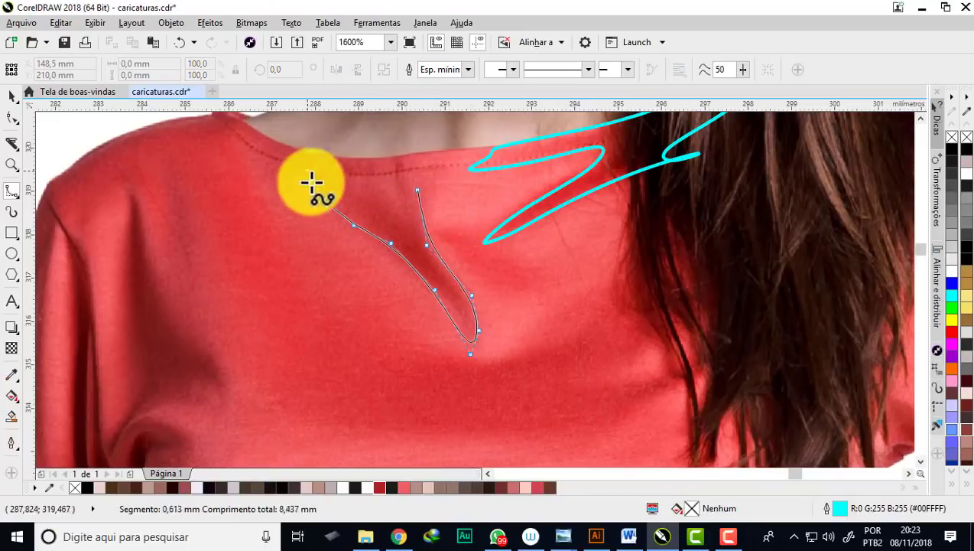
pyautogui.doubleClick(311, 185)
pyautogui.scroll(-2, 428, 206)
pyautogui.scroll(1, 560, 219)
# Outline the chest shadow along the neckline toward the left shoulder.
pyautogui.click(560, 219)
pyautogui.moveTo(520, 260)
pyautogui.mouseDown()
pyautogui.moveTo(279, 189)
pyautogui.moveTo(289, 152)
pyautogui.moveTo(359, 218)
pyautogui.moveTo(505, 224)
pyautogui.moveTo(539, 165)
pyautogui.moveTo(689, 167)
pyautogui.moveTo(539, 175)
pyautogui.mouseUp()
pyautogui.click(657, 157)
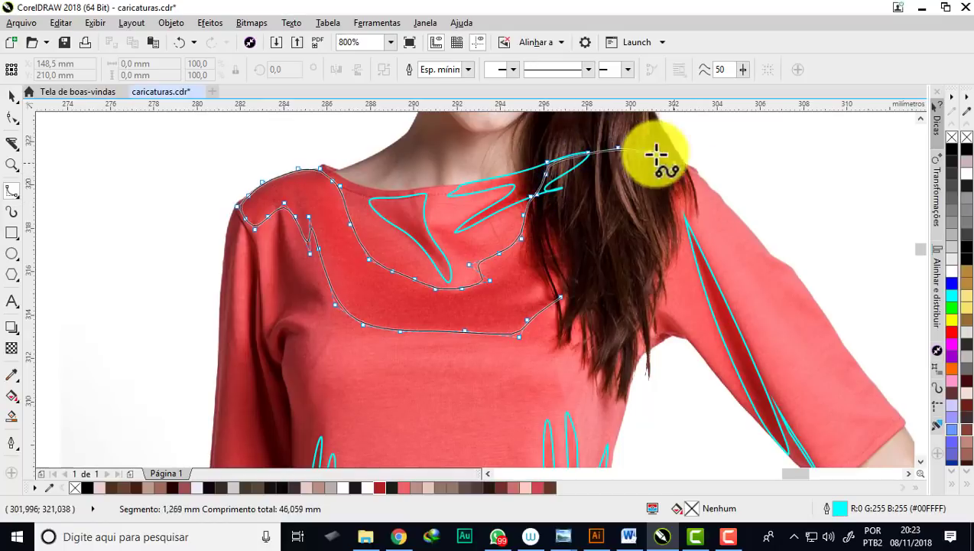
pyautogui.click(588, 300)
pyautogui.doubleClick(587, 300)
pyautogui.scroll(-2, 381, 294)
pyautogui.scroll(2, 383, 342)
pyautogui.scroll(3, 383, 341)
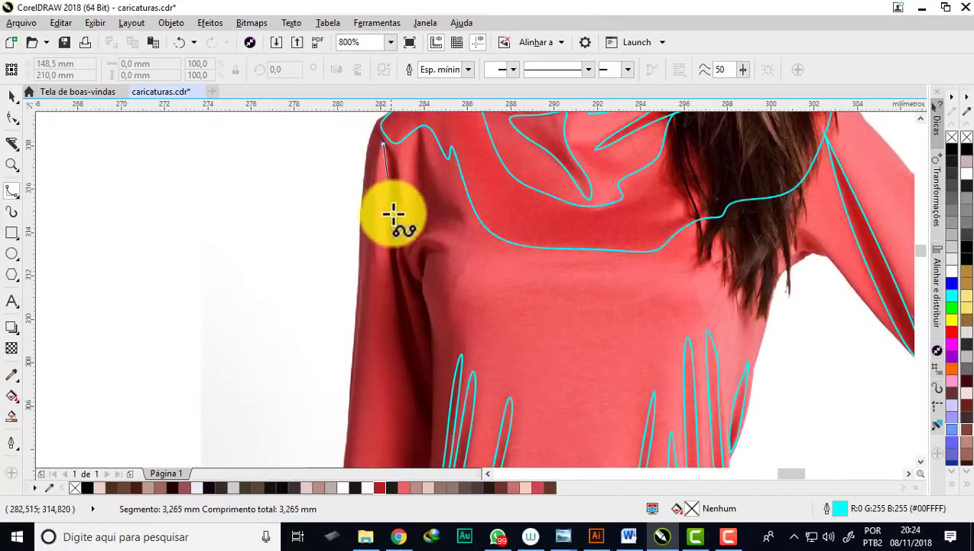
# Trace a fold running down the left sleeve.
pyautogui.click(387, 123)
pyautogui.click(431, 429)
pyautogui.click(414, 395)
pyautogui.click(405, 359)
pyautogui.click(389, 218)
pyautogui.doubleClick(393, 157)
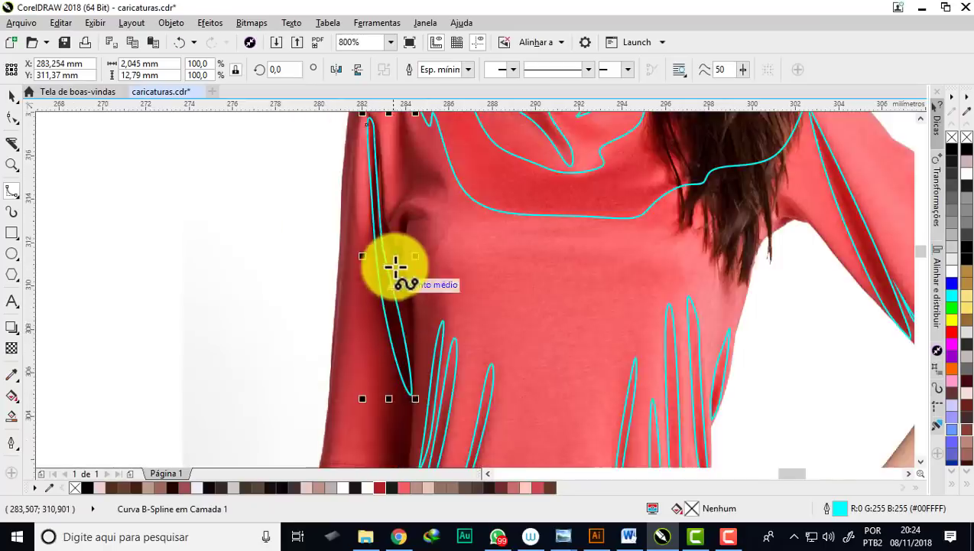
pyautogui.scroll(1, 396, 265)
# Draw a hook-shaped fold curve at the left armpit.
pyautogui.click(418, 370)
pyautogui.click(394, 291)
pyautogui.click(380, 337)
pyautogui.click(355, 246)
pyautogui.click(355, 147)
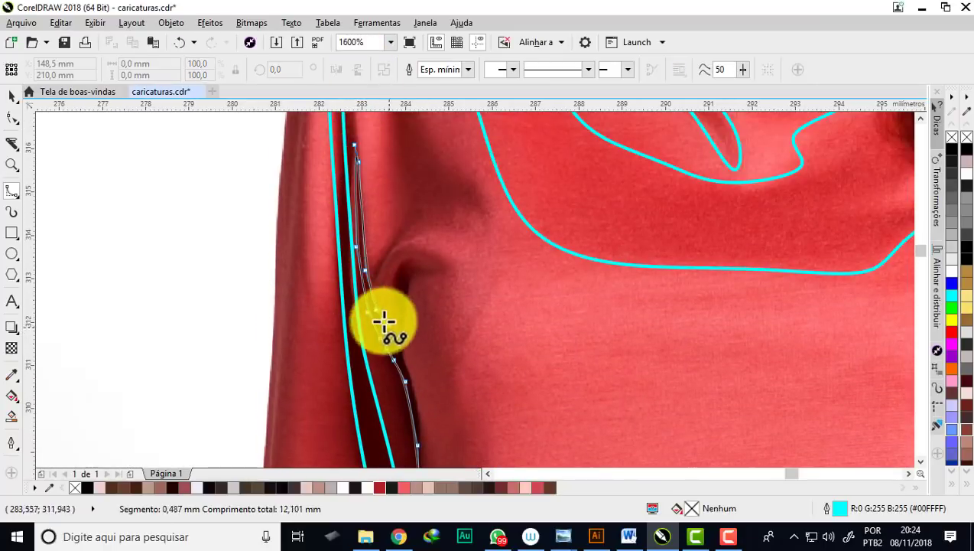
pyautogui.click(375, 309)
pyautogui.click(395, 269)
pyautogui.click(440, 269)
pyautogui.click(409, 286)
pyautogui.scroll(-1, 407, 363)
pyautogui.click(441, 354)
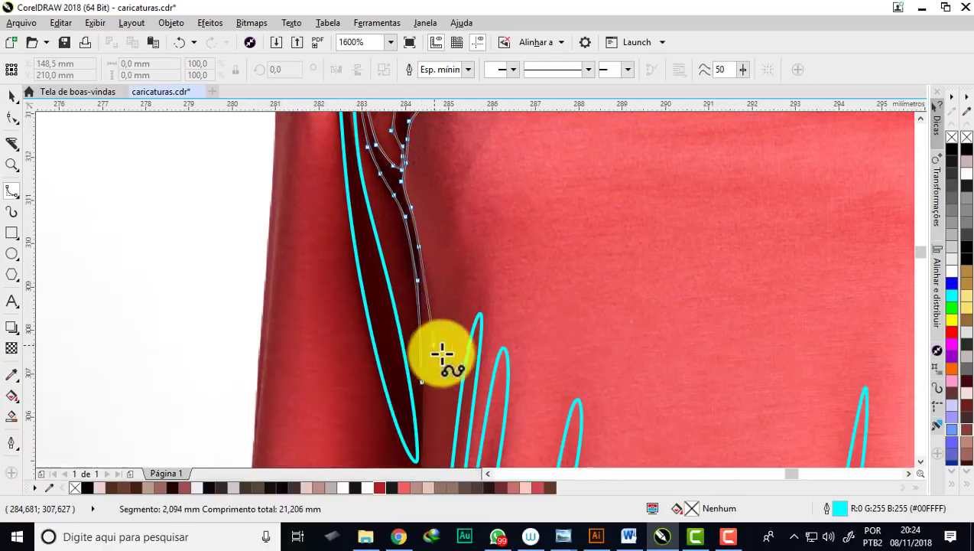
pyautogui.doubleClick(419, 385)
# Close the shoulder fold's shadow outline with five nodes, then zoom out.
pyautogui.scroll(-1, 428, 344)
pyautogui.scroll(1, 428, 344)
pyautogui.click(438, 140)
pyautogui.click(463, 222)
pyautogui.click(457, 337)
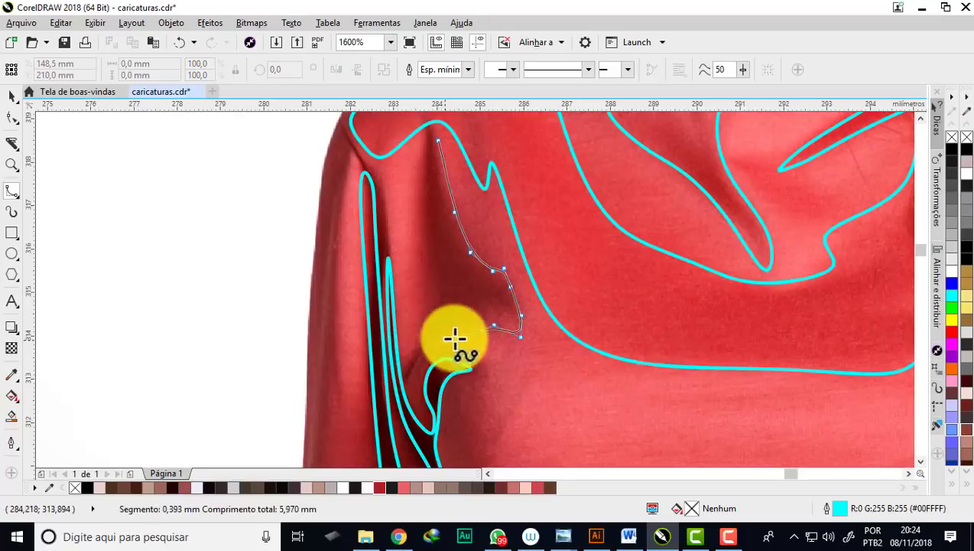
pyautogui.click(409, 376)
pyautogui.click(424, 306)
pyautogui.doubleClick(421, 184)
pyautogui.scroll(-1, 422, 184)
pyautogui.scroll(-3, 422, 184)
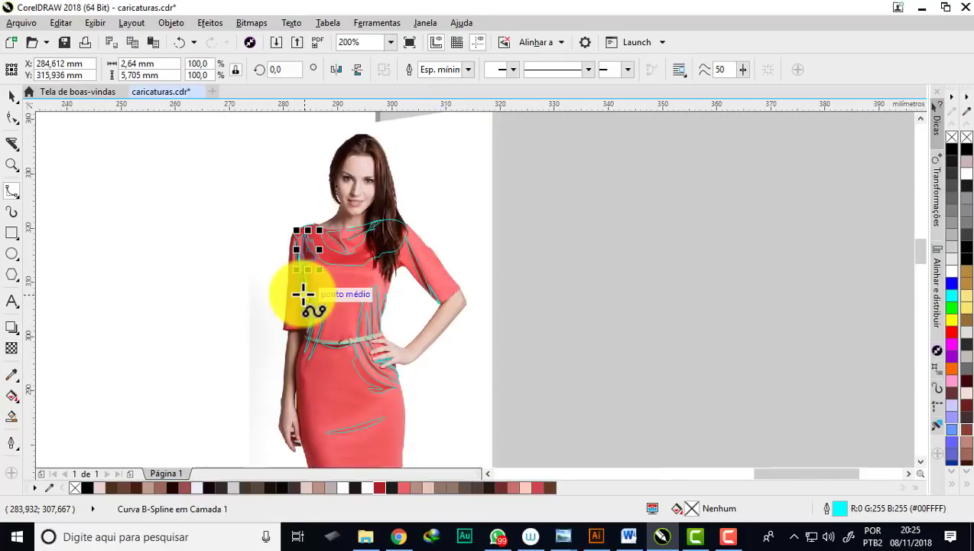
pyautogui.scroll(-1, 381, 257)
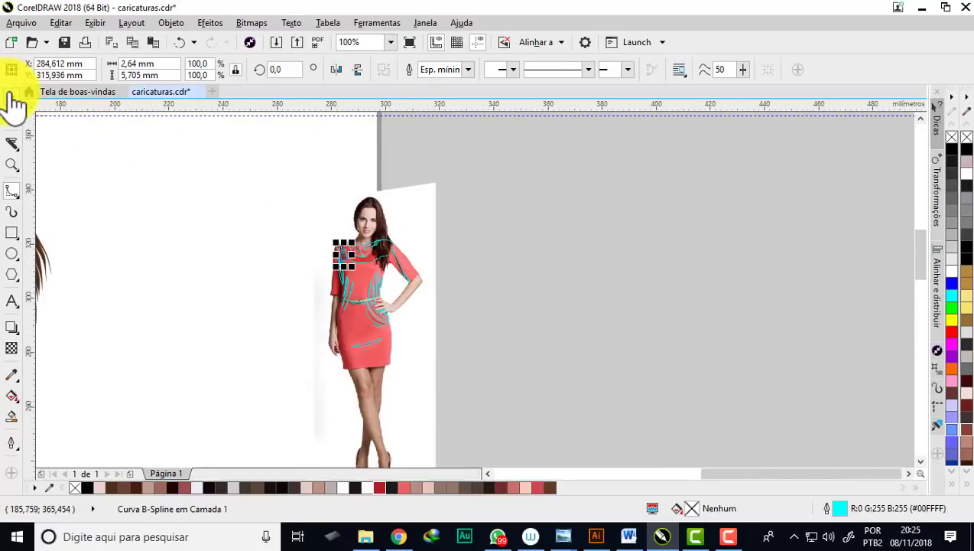
pyautogui.scroll(1, 338, 259)
# Fill the shoulder fold shape with a dark red sampled from the photo.
pyautogui.scroll(2, 387, 260)
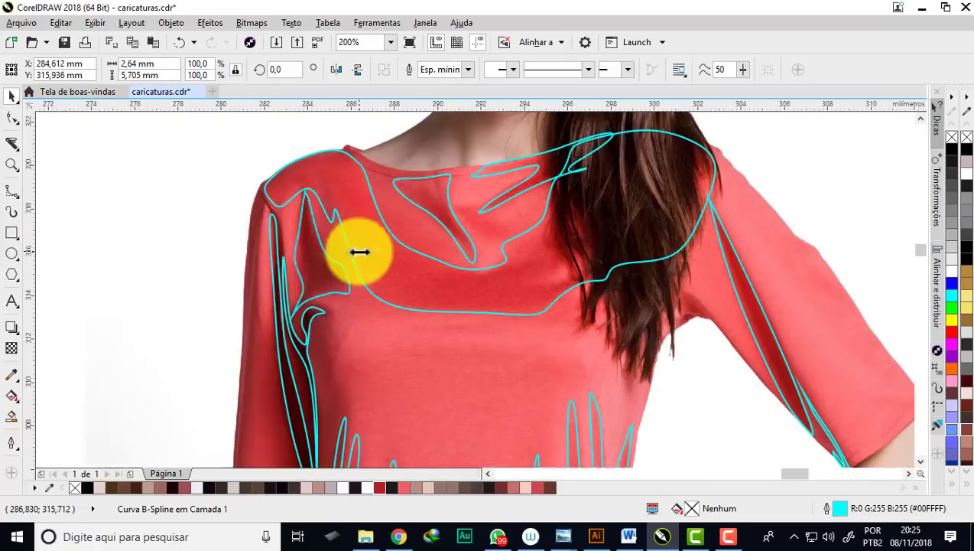
pyautogui.click(12, 374)
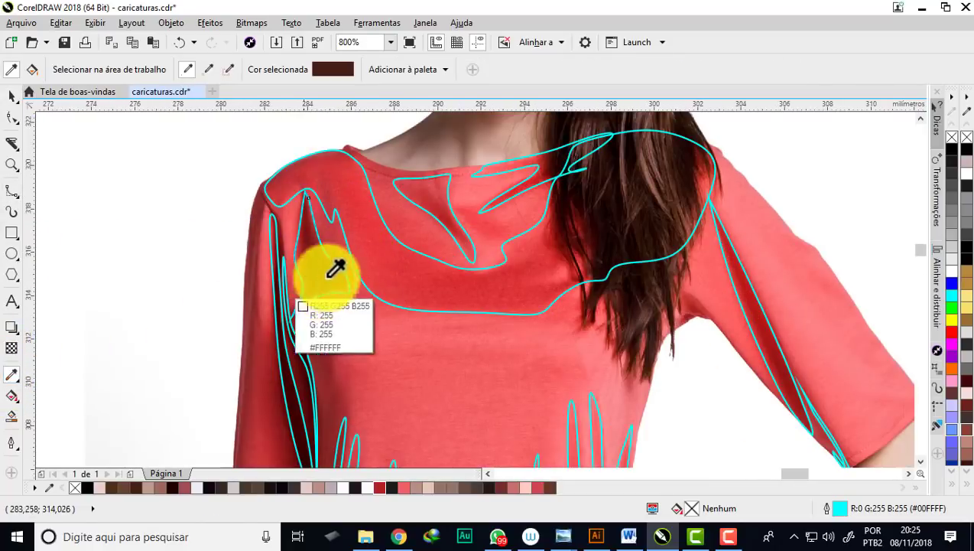
pyautogui.scroll(1, 333, 257)
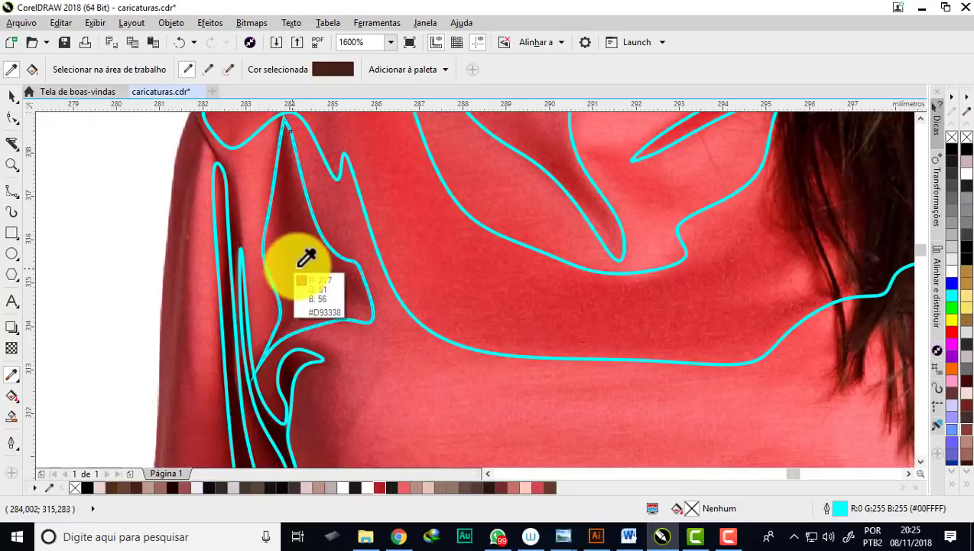
pyautogui.click(329, 272)
# Fill the neckline shape with a red sampled from the photo.
pyautogui.scroll(-1, 341, 245)
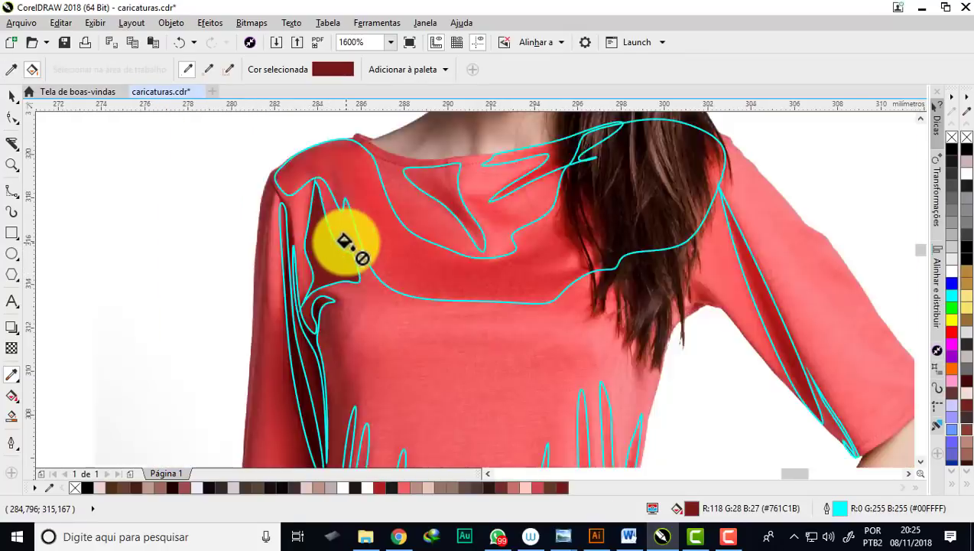
pyautogui.scroll(-1, 348, 237)
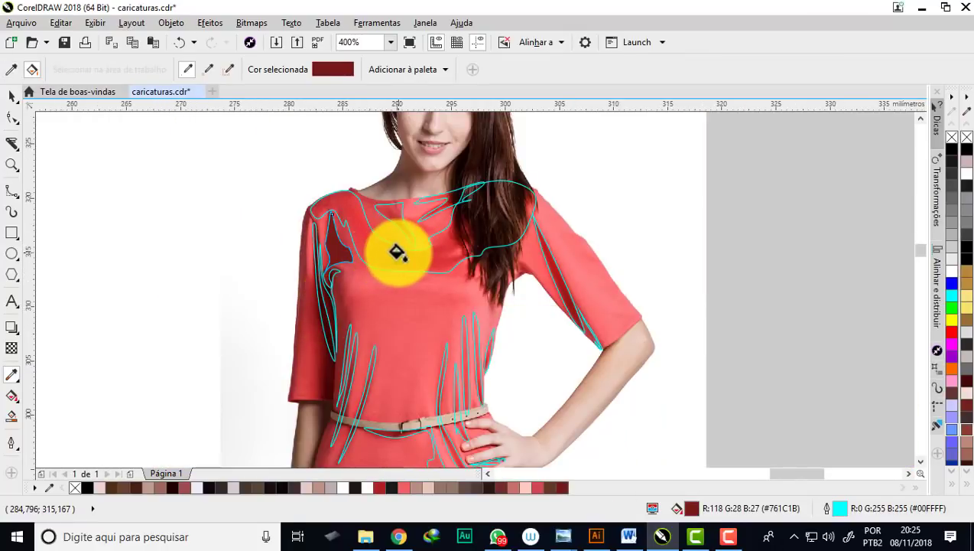
pyautogui.scroll(1, 406, 255)
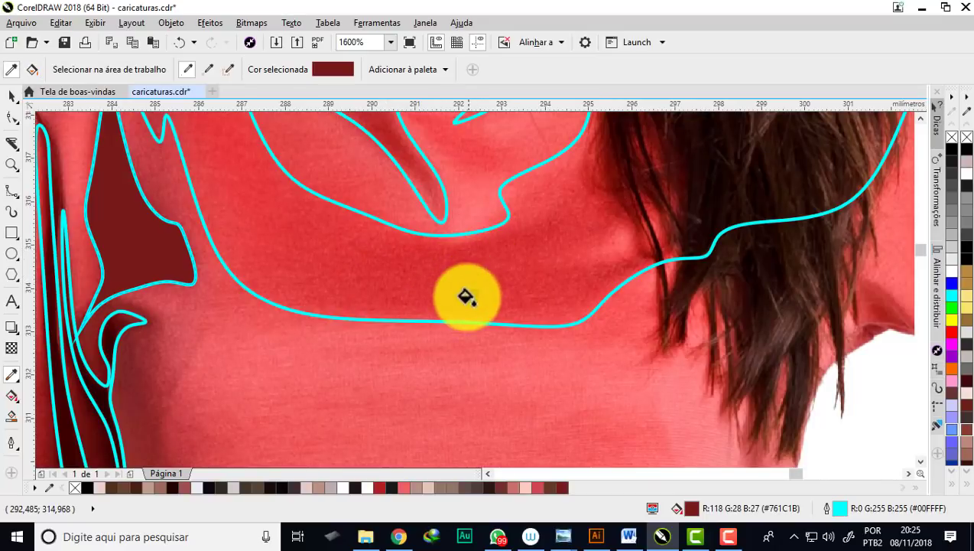
pyautogui.scroll(-1, 468, 293)
pyautogui.scroll(1, 428, 218)
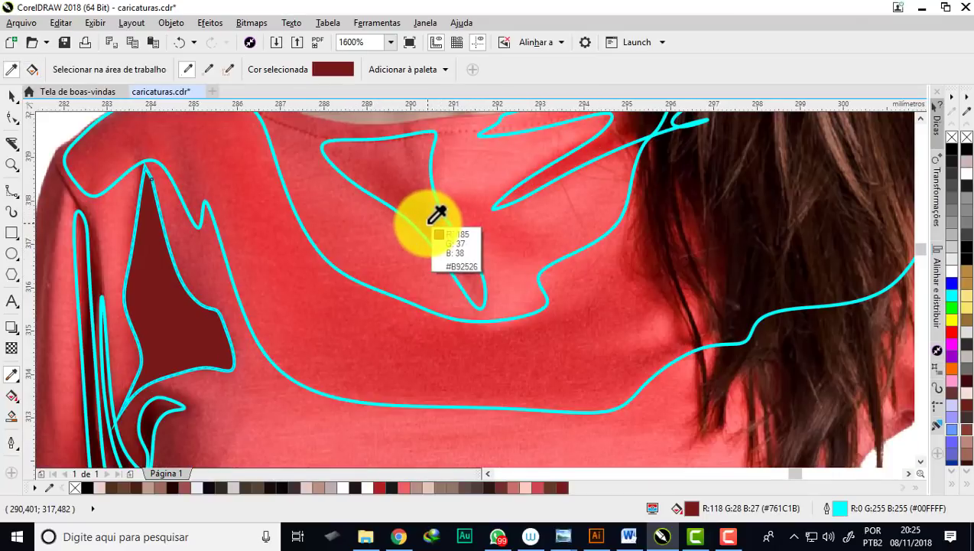
pyautogui.click(426, 224)
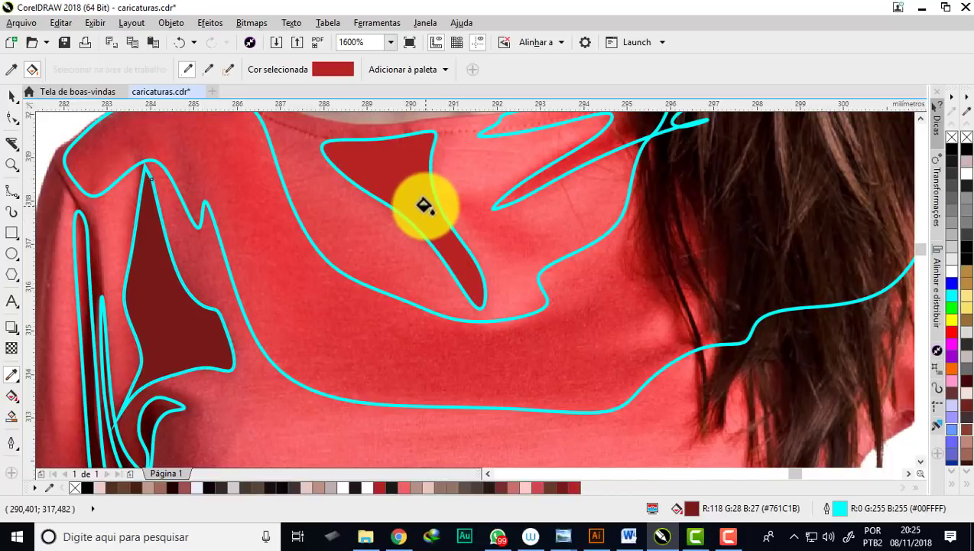
# Sample the dark red beneath the belt and fill the below-belt shadow shape with it.
pyautogui.scroll(-1, 426, 206)
pyautogui.scroll(-1, 425, 203)
pyautogui.scroll(1, 348, 315)
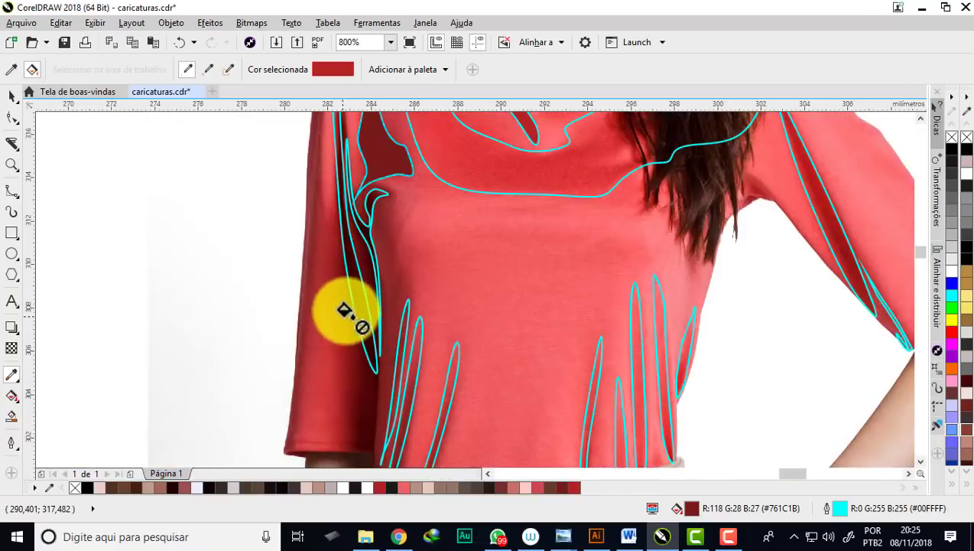
pyautogui.scroll(1, 367, 290)
pyautogui.scroll(1, 374, 163)
pyautogui.scroll(1, 380, 178)
pyautogui.press('shift')
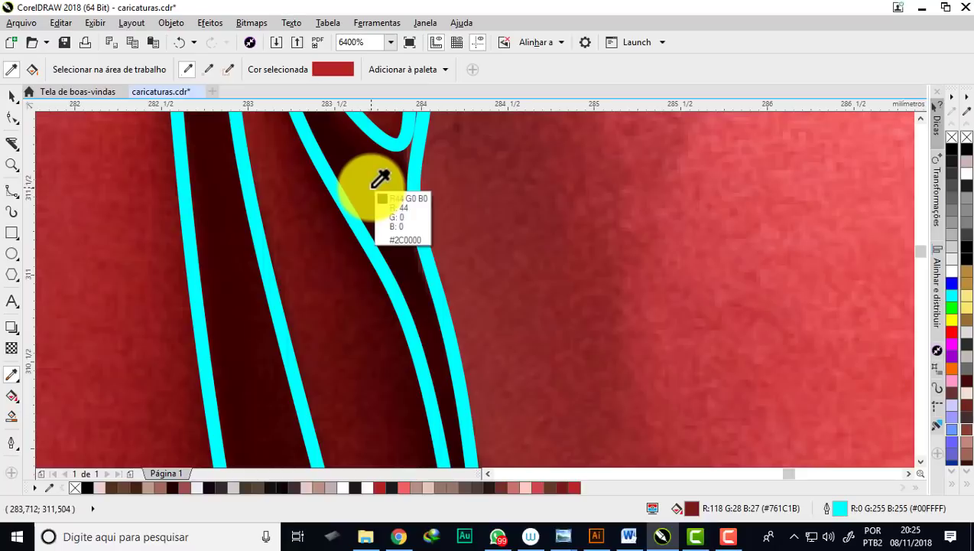
pyautogui.scroll(-3, 368, 191)
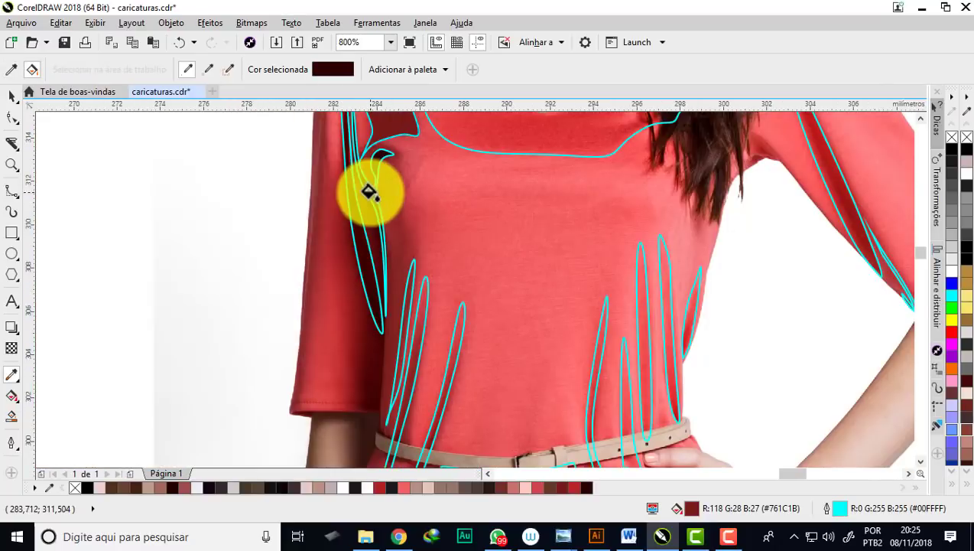
pyautogui.scroll(2, 363, 252)
pyautogui.scroll(-1, 376, 217)
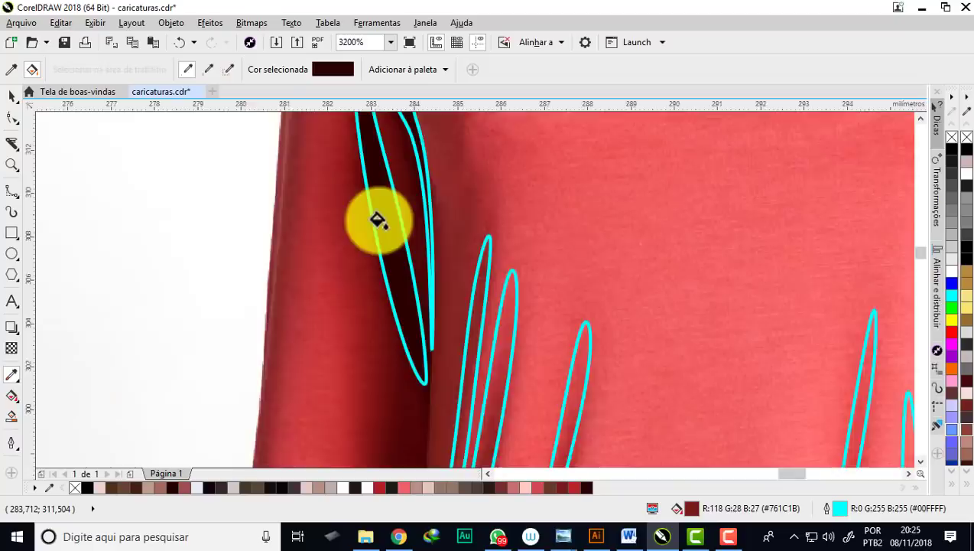
pyautogui.scroll(-2, 376, 217)
pyautogui.scroll(2, 459, 342)
pyautogui.scroll(1, 457, 340)
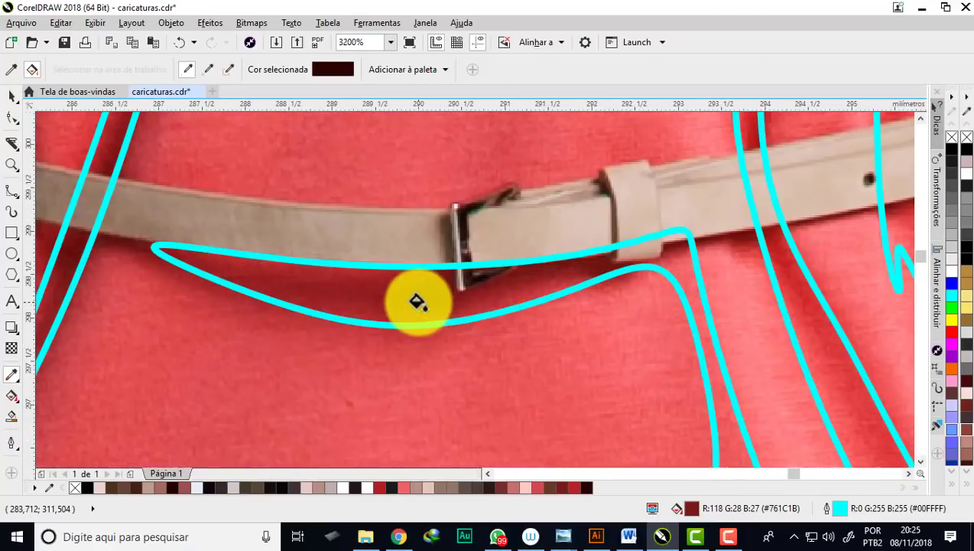
pyautogui.click(429, 281)
pyautogui.click(420, 283)
pyautogui.scroll(-3, 406, 286)
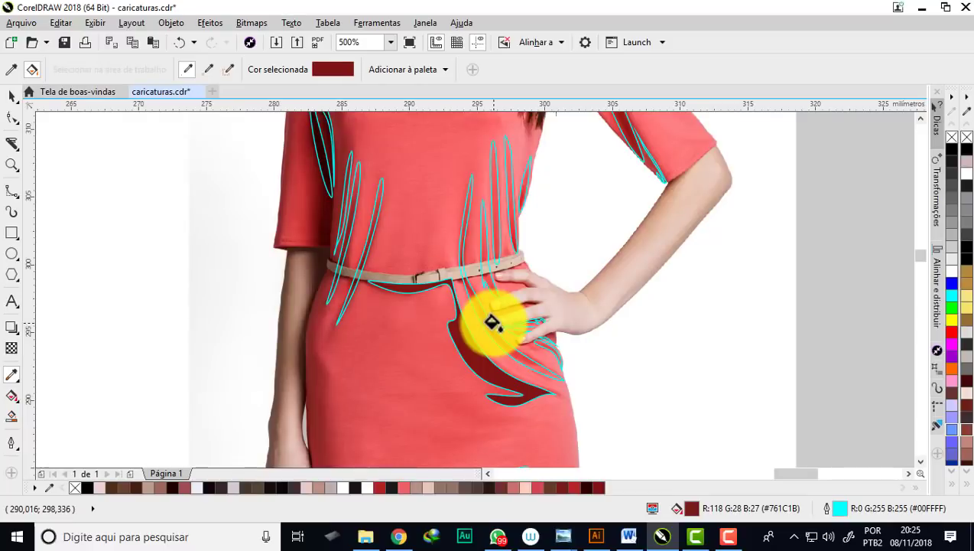
pyautogui.scroll(-3, 491, 323)
# Fill the large collar shape with the dark red #7F1716 palette swatch.
pyautogui.click(14, 98)
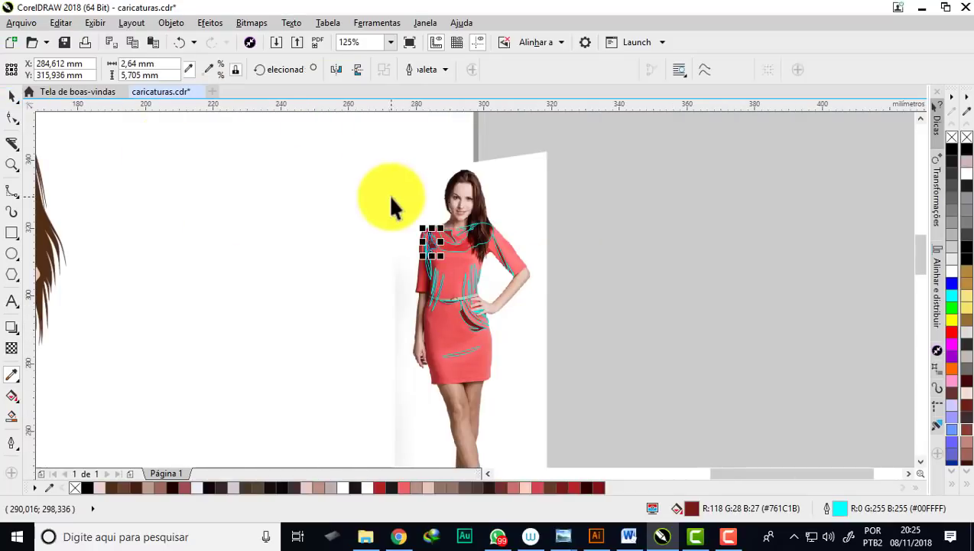
pyautogui.scroll(2, 458, 245)
pyautogui.scroll(2, 432, 253)
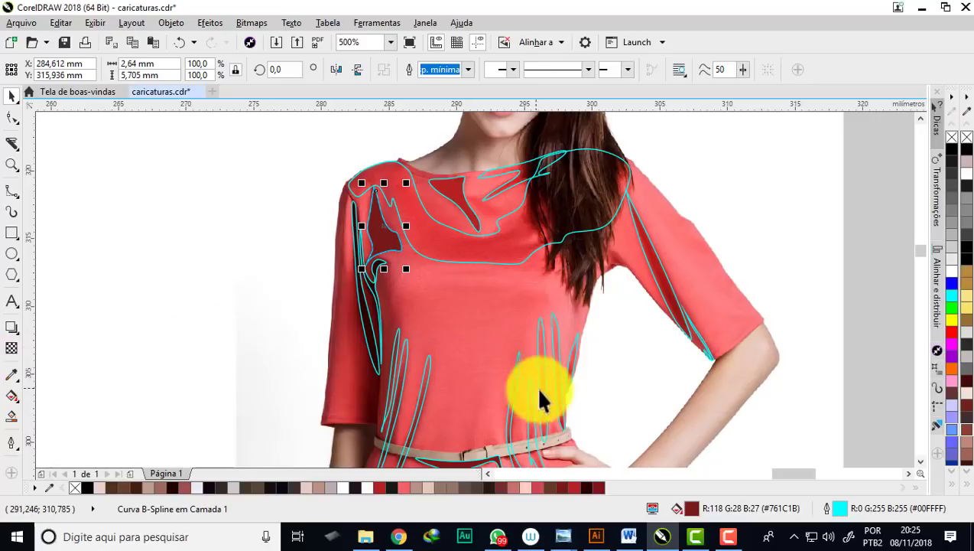
pyautogui.click(441, 246)
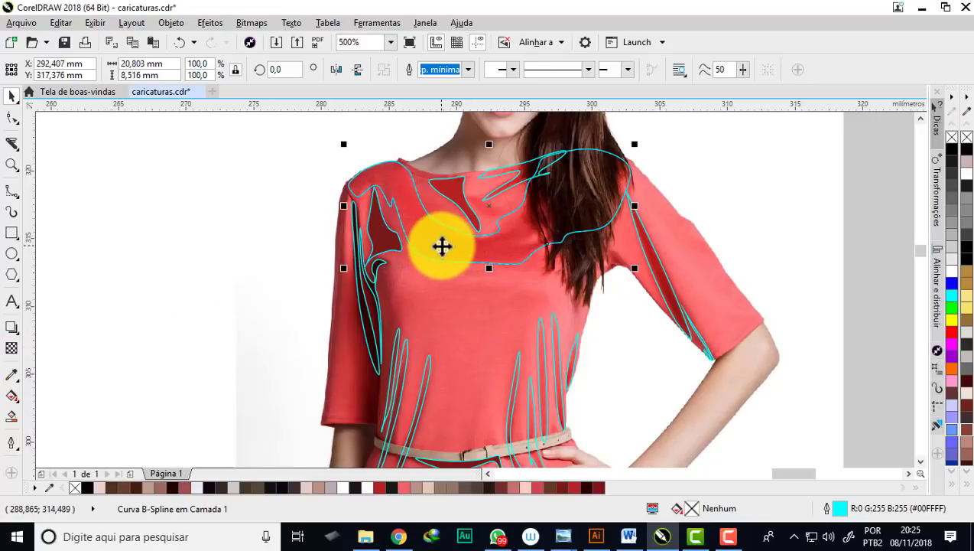
pyautogui.click(601, 487)
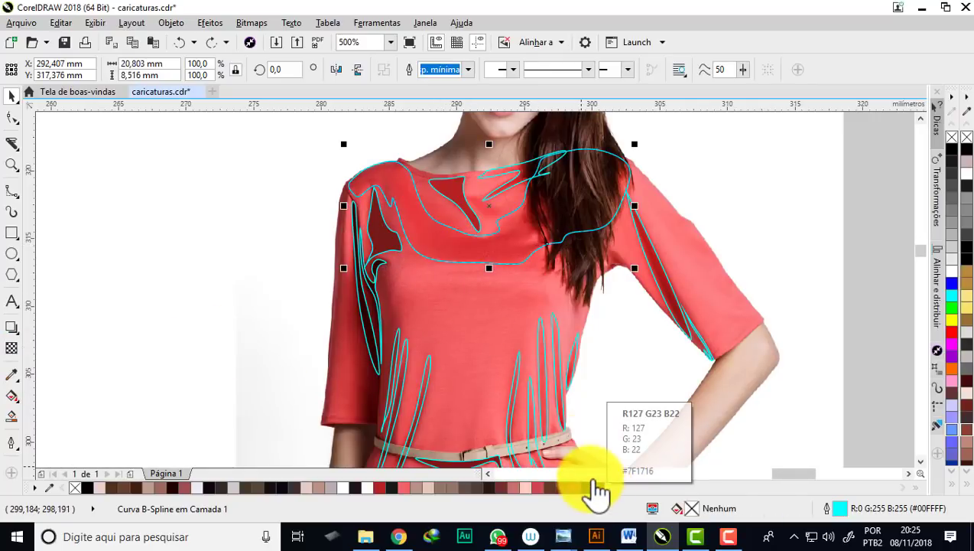
# Fill the sleeve-edge shape with light pink #FFCBC5.
pyautogui.scroll(-3, 474, 305)
pyautogui.click(474, 309)
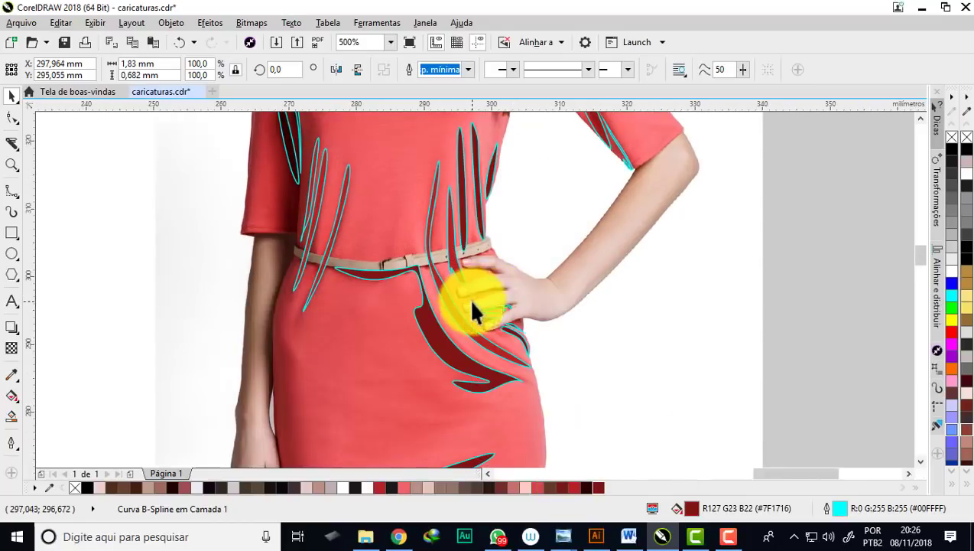
pyautogui.scroll(-3, 467, 298)
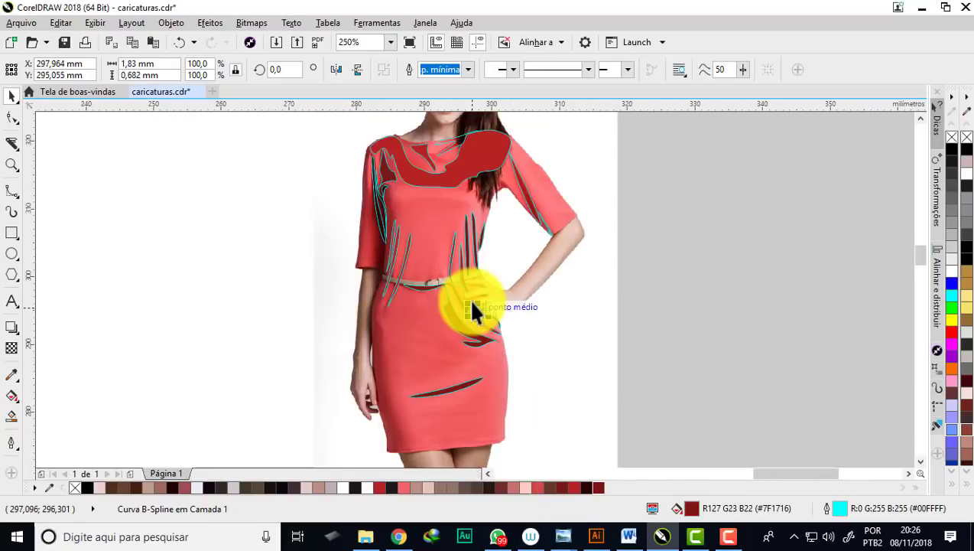
pyautogui.scroll(3, 544, 229)
pyautogui.click(538, 217)
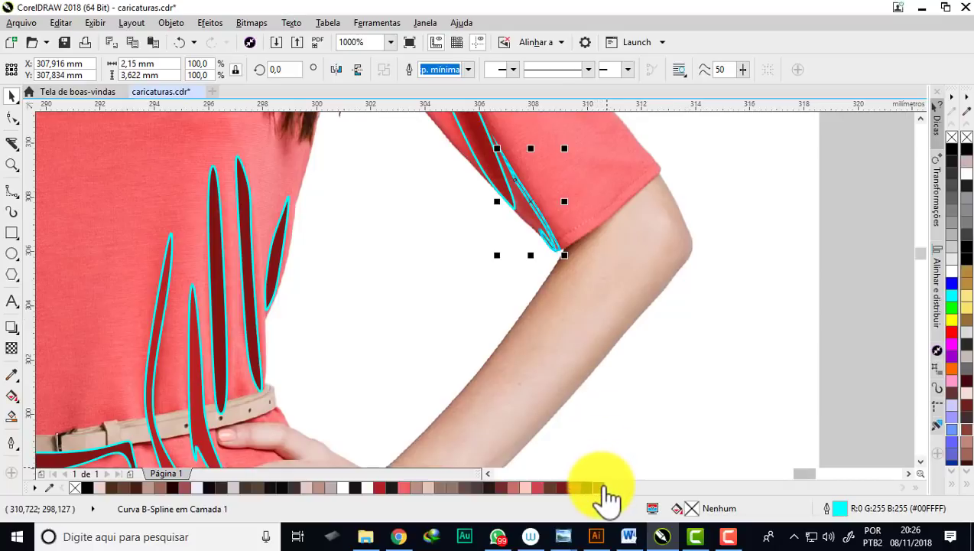
pyautogui.click(524, 487)
pyautogui.scroll(-3, 525, 354)
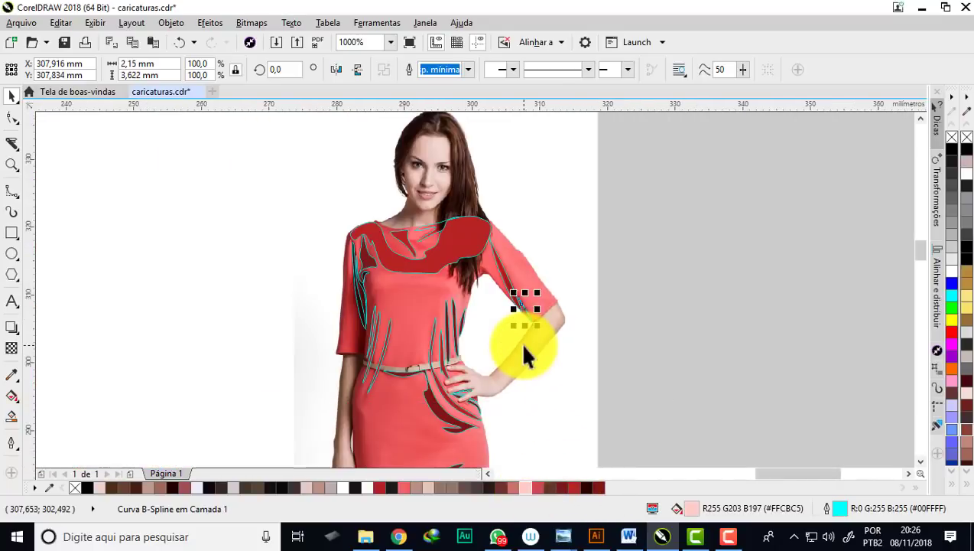
pyautogui.scroll(-1, 520, 342)
pyautogui.scroll(-1, 489, 291)
pyautogui.scroll(-1, 429, 237)
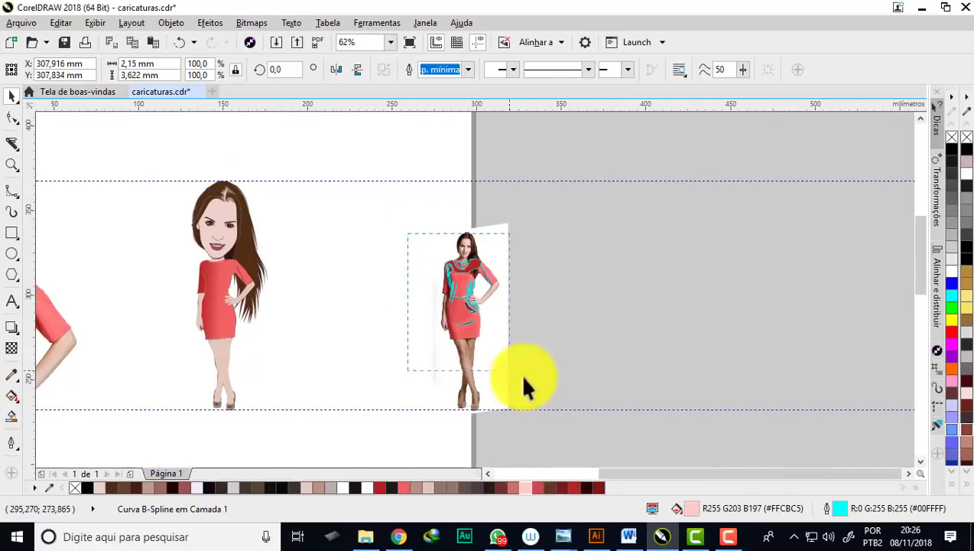
# Nudge the 22 outline-free shading shapes left onto the caricature's dress, then deselect them.
pyautogui.scroll(2, 475, 298)
pyautogui.scroll(3, 476, 304)
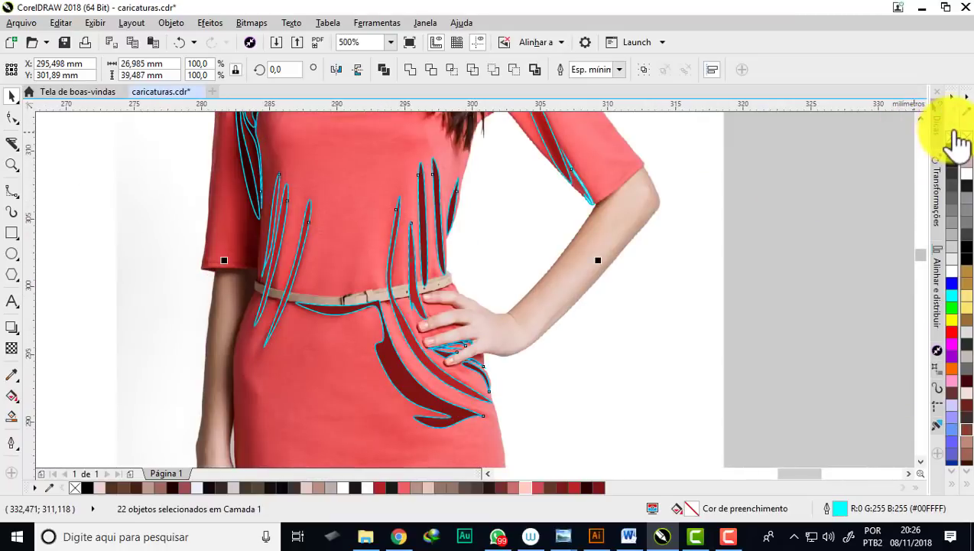
pyautogui.scroll(-2, 552, 270)
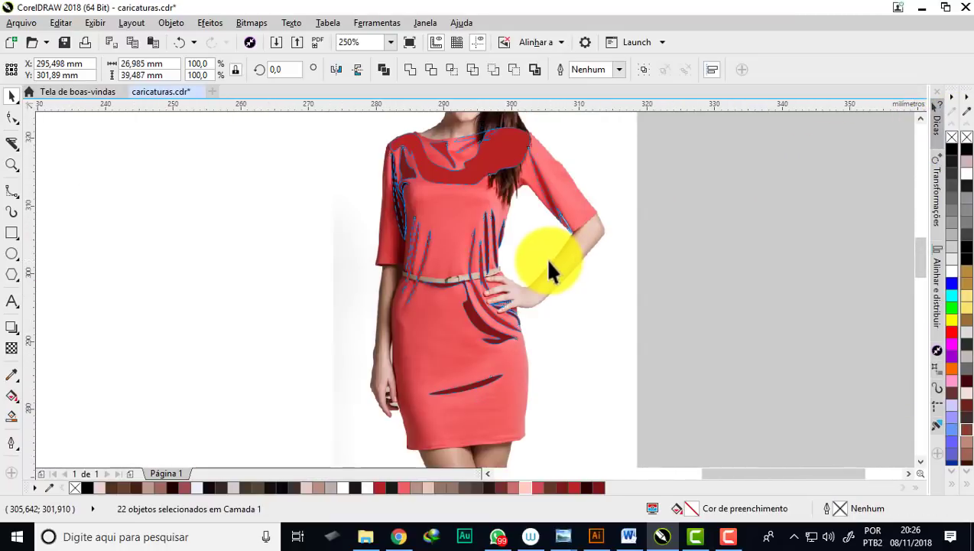
pyautogui.scroll(-2, 550, 269)
pyautogui.press('Left')
pyautogui.scroll(2, 250, 241)
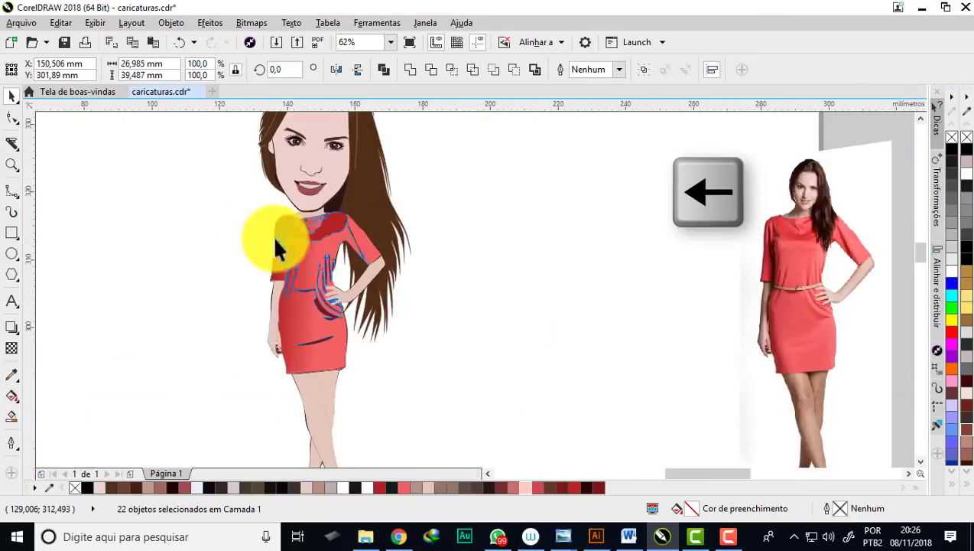
pyautogui.scroll(1, 276, 245)
pyautogui.scroll(-2, 492, 221)
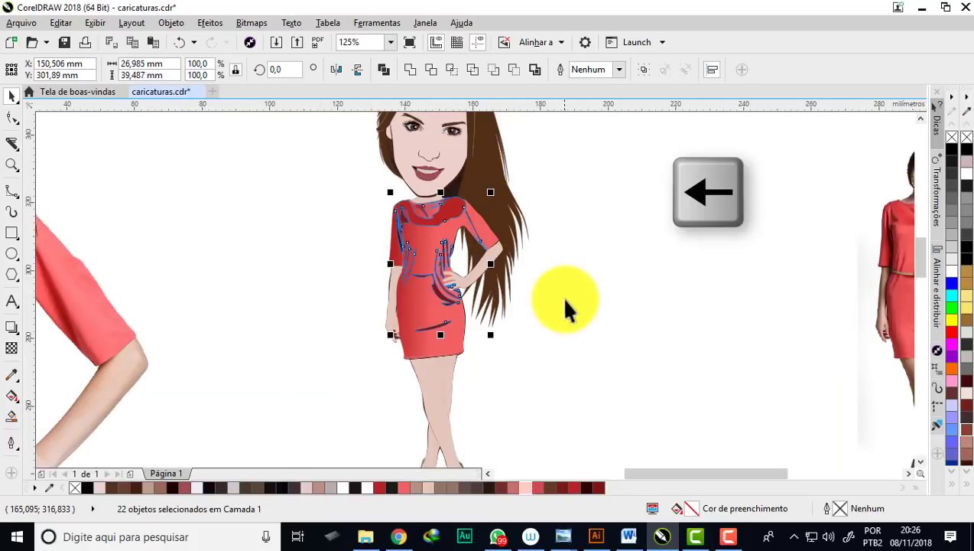
pyautogui.click(326, 285)
pyautogui.scroll(3, 426, 273)
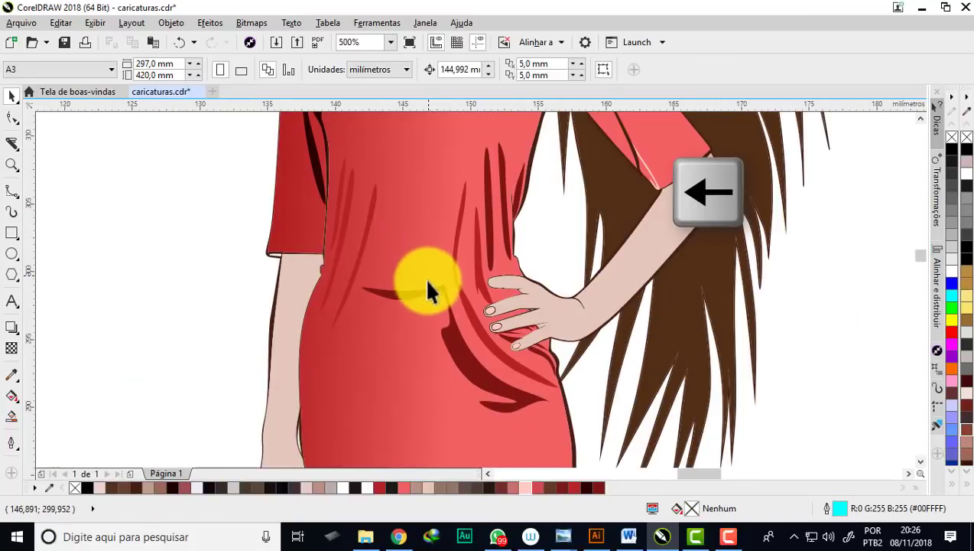
# Refill the dark red shoulder shading with the dress's light pink, sampled from the drawing.
pyautogui.scroll(-1, 419, 229)
pyautogui.scroll(-1, 429, 191)
pyautogui.scroll(2, 431, 183)
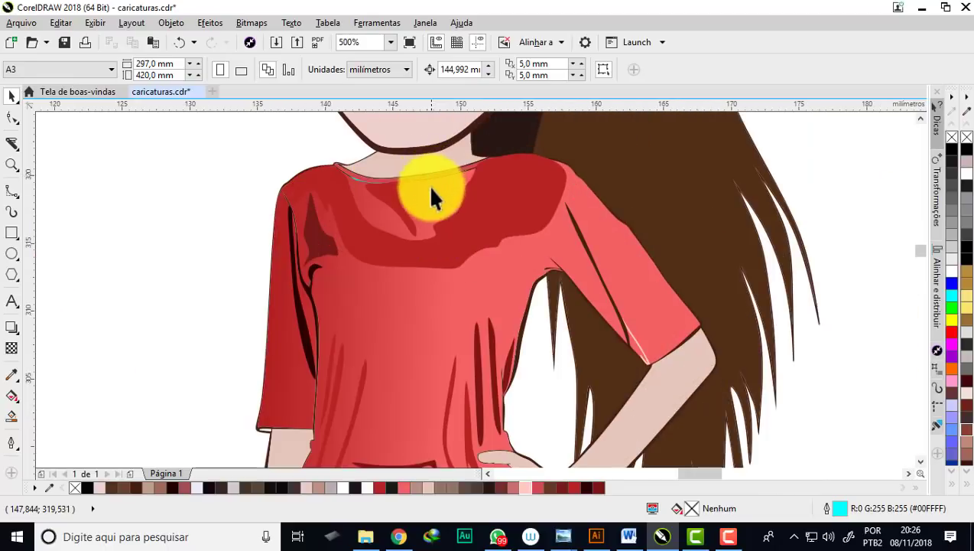
pyautogui.scroll(1, 444, 210)
pyautogui.scroll(-1, 443, 217)
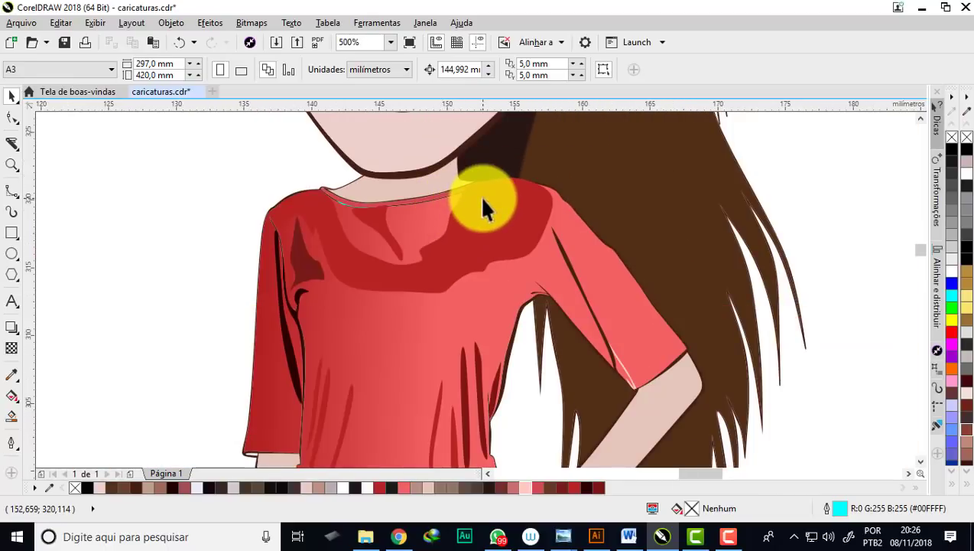
pyautogui.scroll(1, 413, 267)
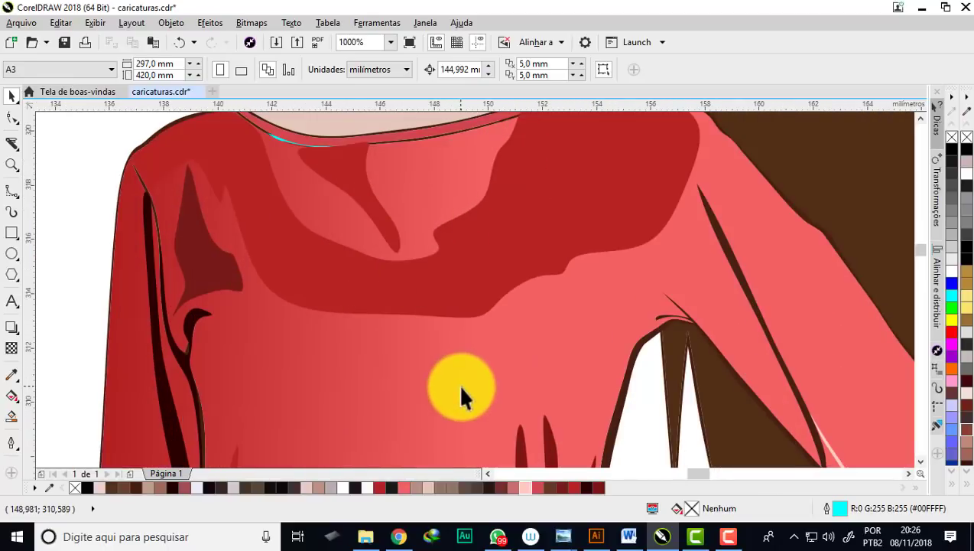
pyautogui.scroll(-1, 461, 275)
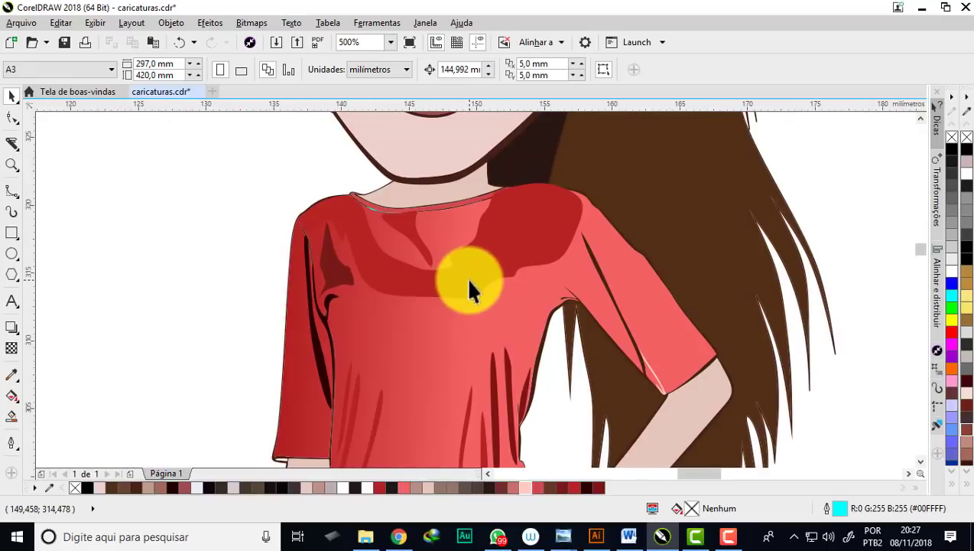
pyautogui.scroll(1, 469, 284)
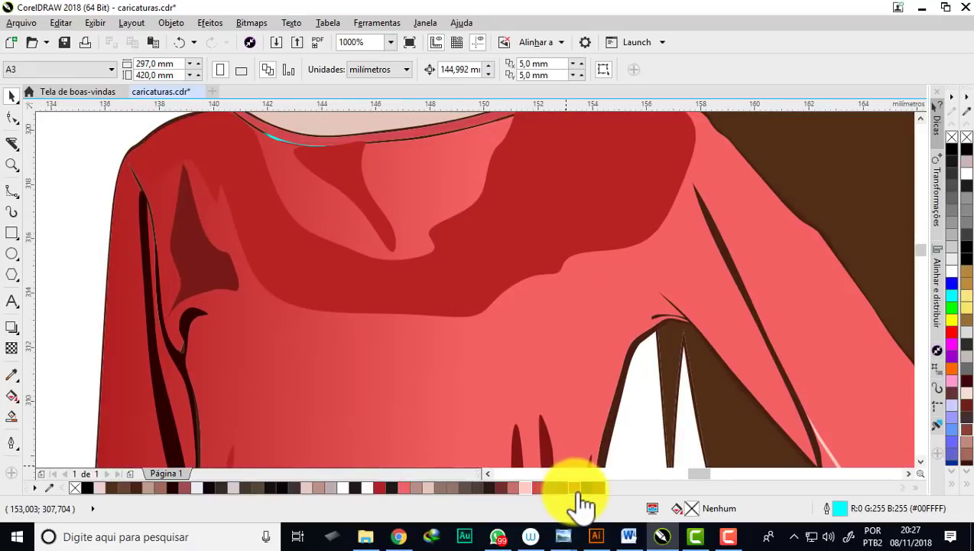
pyautogui.click(463, 264)
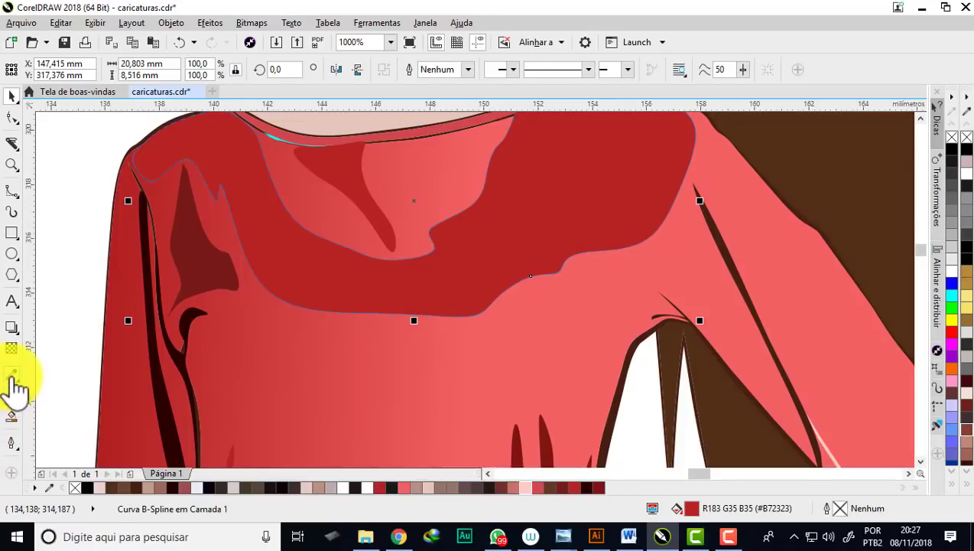
pyautogui.click(12, 374)
pyautogui.click(587, 298)
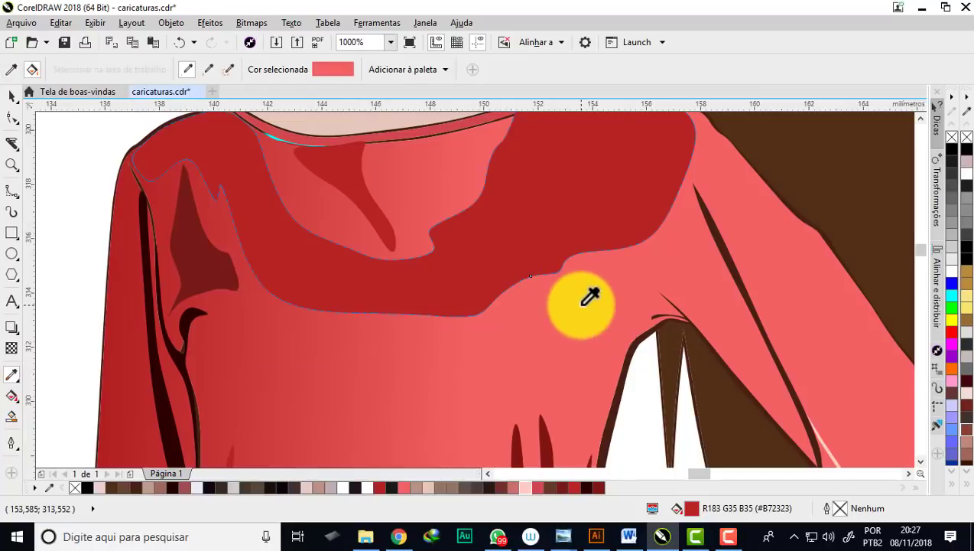
pyautogui.click(527, 219)
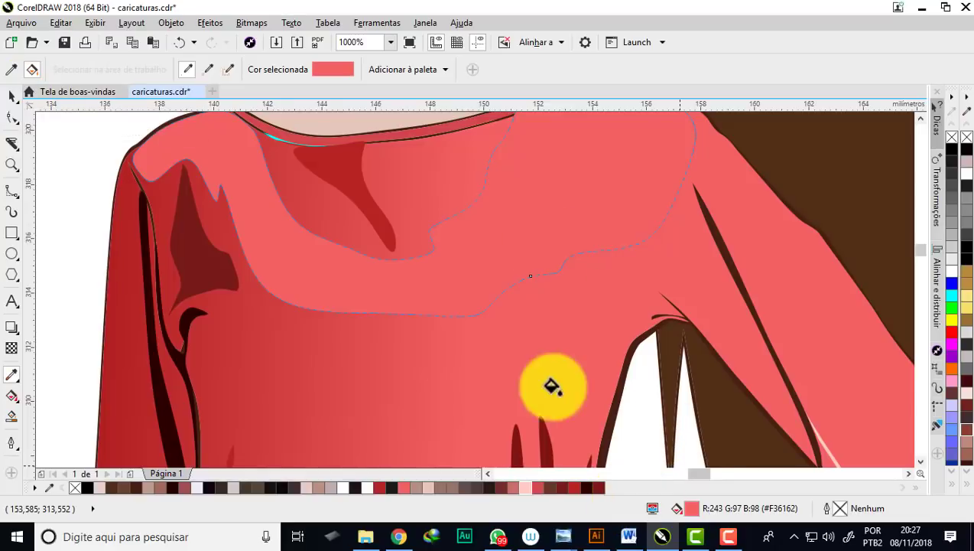
# Darken the shoulder shading's pink slightly with two Ctrl-clicks on a red swatch, reaching #DB4848.
pyautogui.press('space')
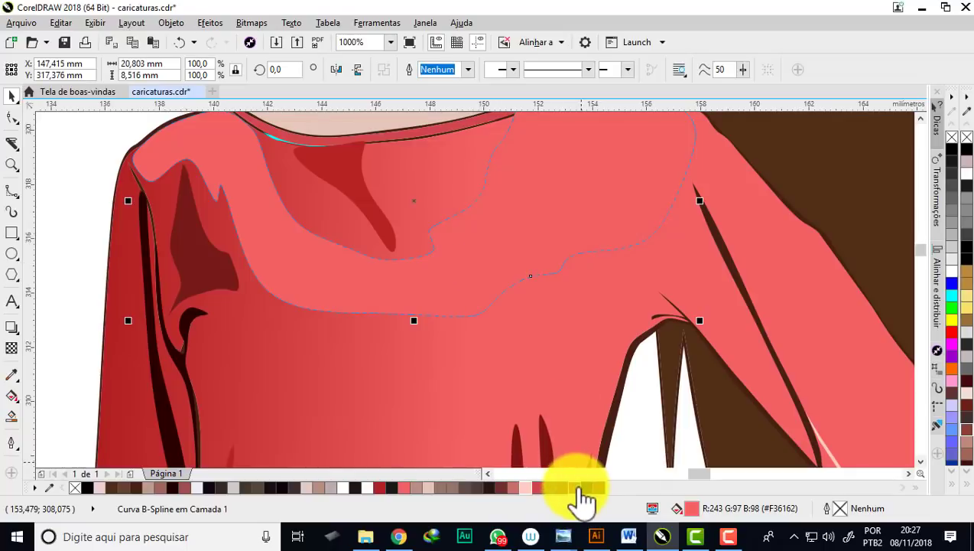
pyautogui.click(579, 490)
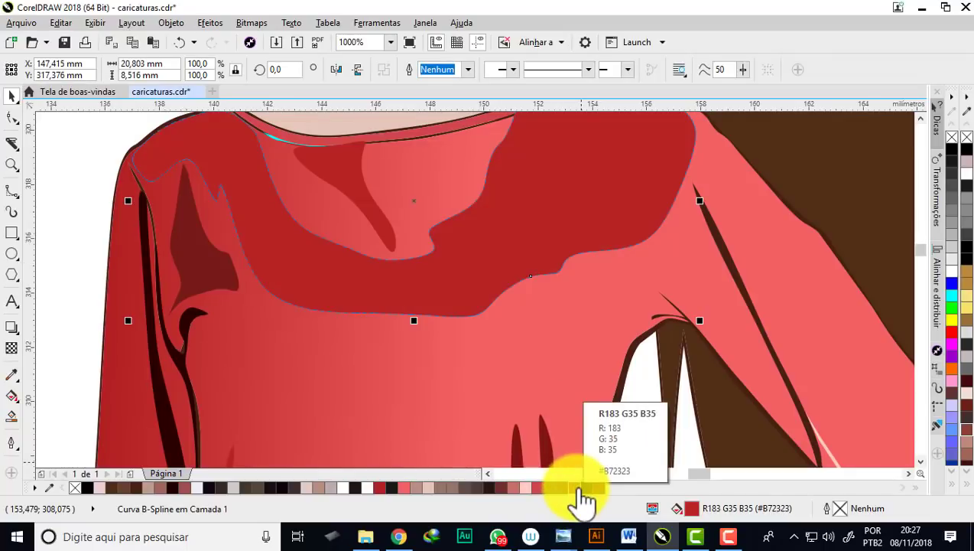
pyautogui.hotkey('ctrl', 'z')
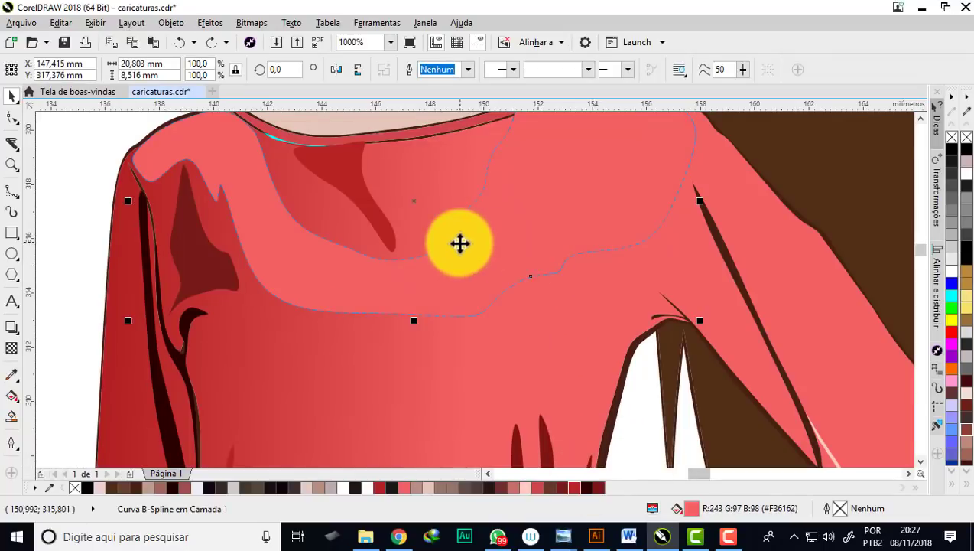
pyautogui.scroll(-1, 455, 254)
pyautogui.scroll(1, 477, 245)
pyautogui.press('ctrl')
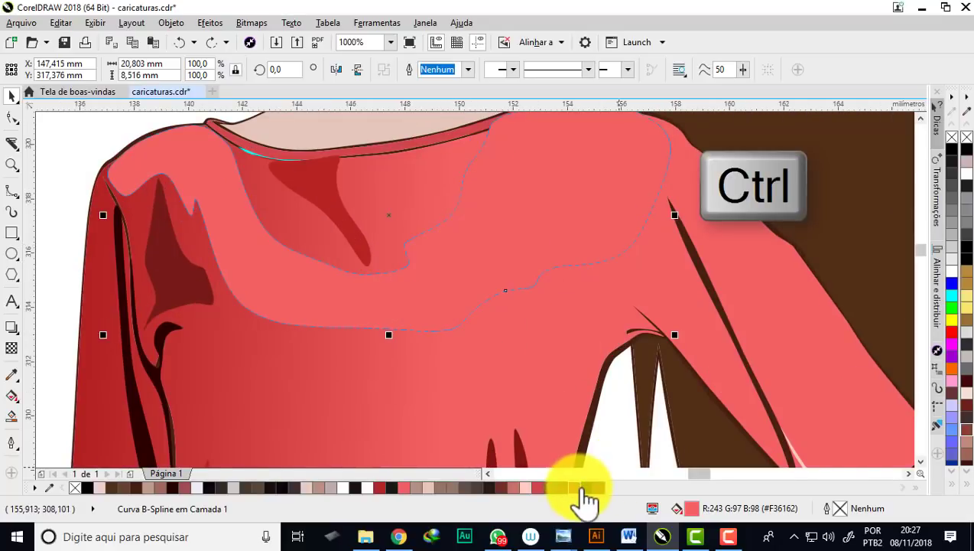
pyautogui.keyDown('ctrl'); pyautogui.click(580, 496); pyautogui.keyUp('ctrl')
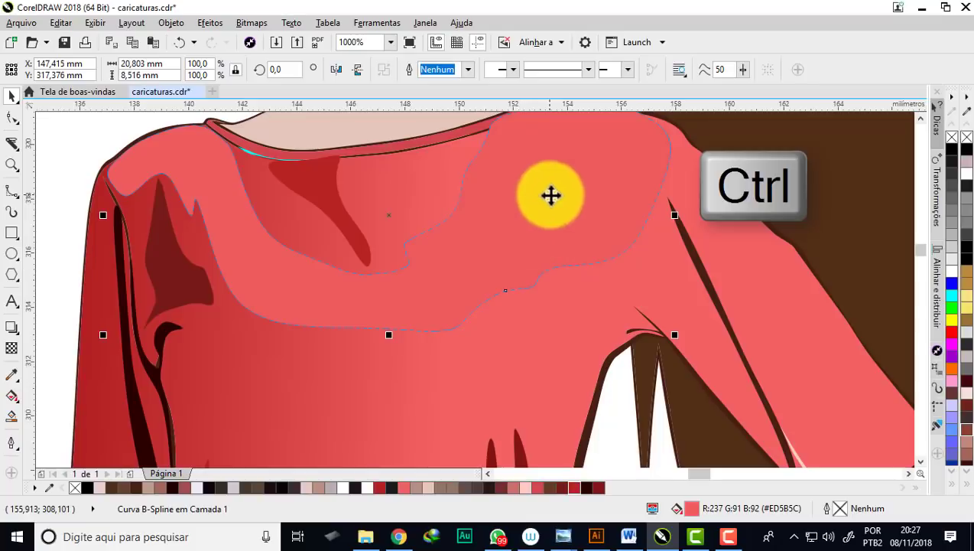
pyautogui.keyDown('ctrl'); pyautogui.click(582, 495); pyautogui.keyUp('ctrl')
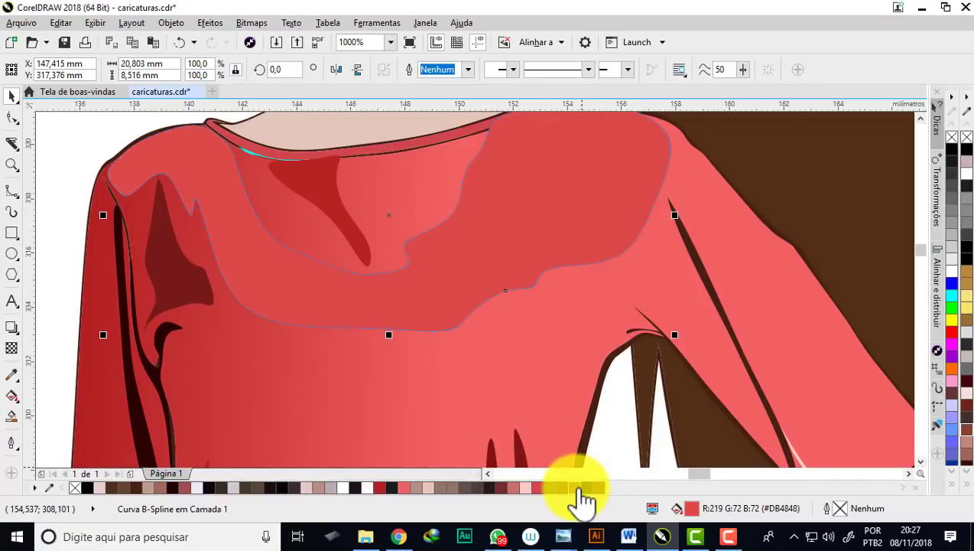
pyautogui.scroll(-2, 424, 264)
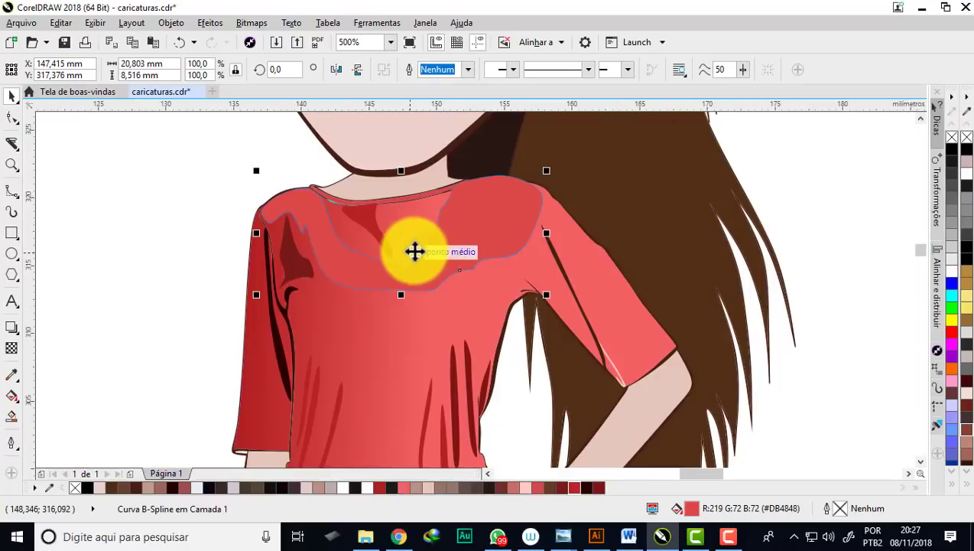
pyautogui.click(191, 244)
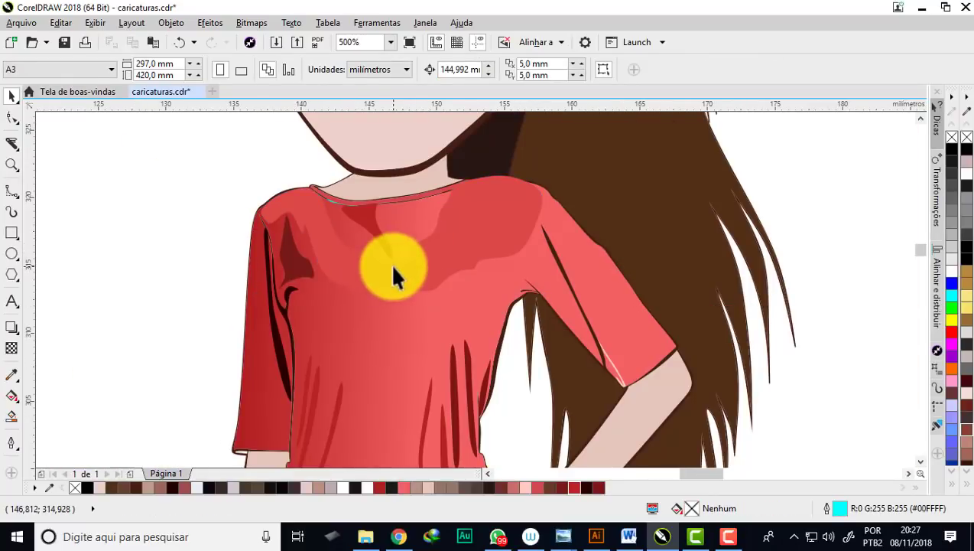
pyautogui.scroll(2, 392, 269)
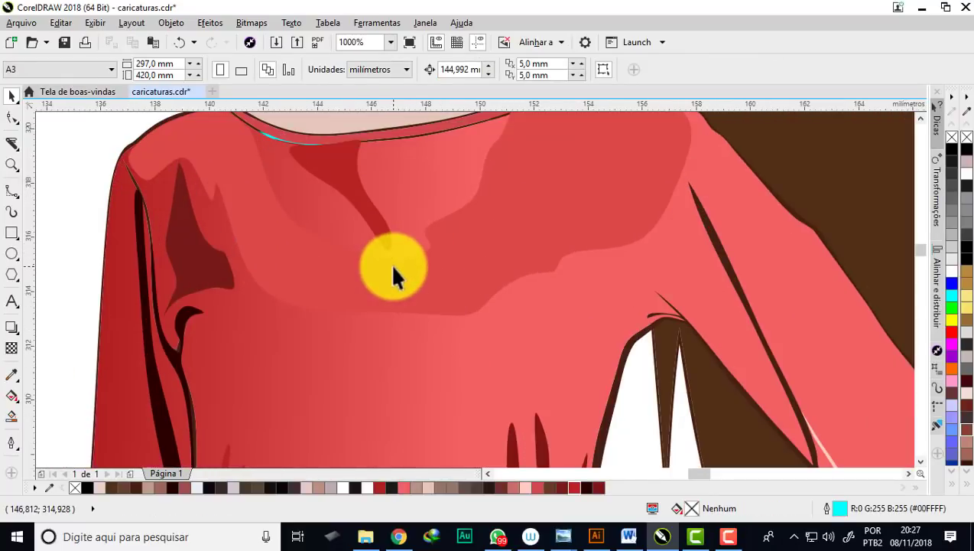
pyautogui.scroll(-2, 479, 241)
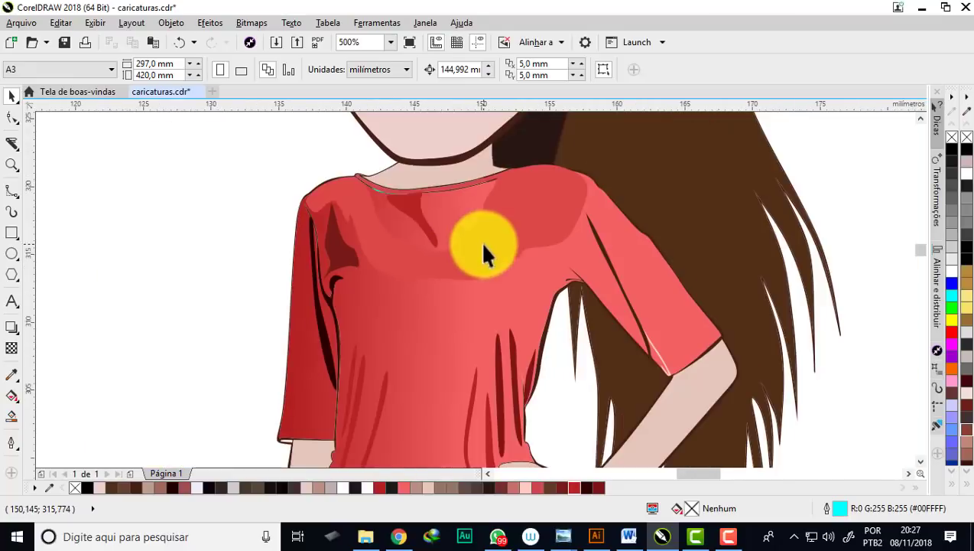
pyautogui.scroll(2, 342, 214)
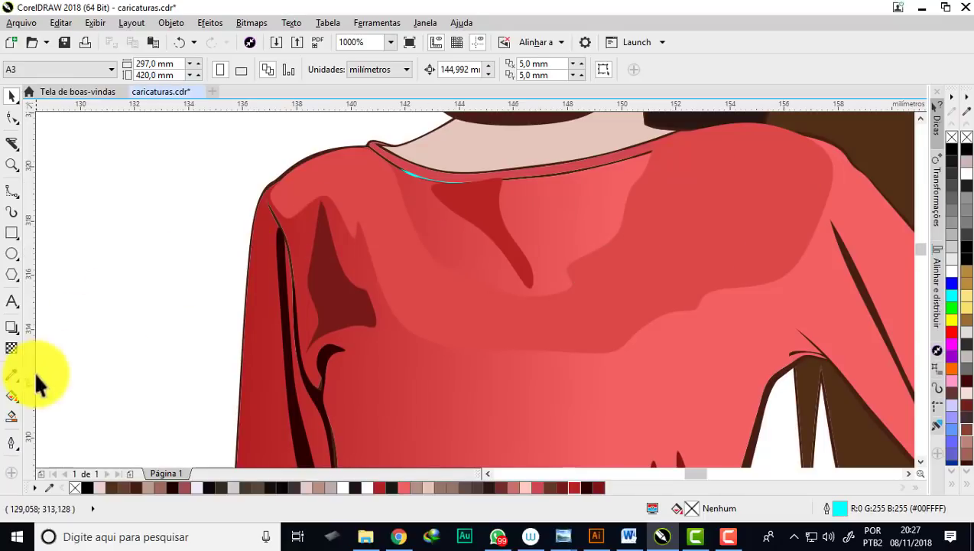
# Fill the upper-shirt shading with the dark red sampled from the shirt's shoulder.
pyautogui.click(12, 375)
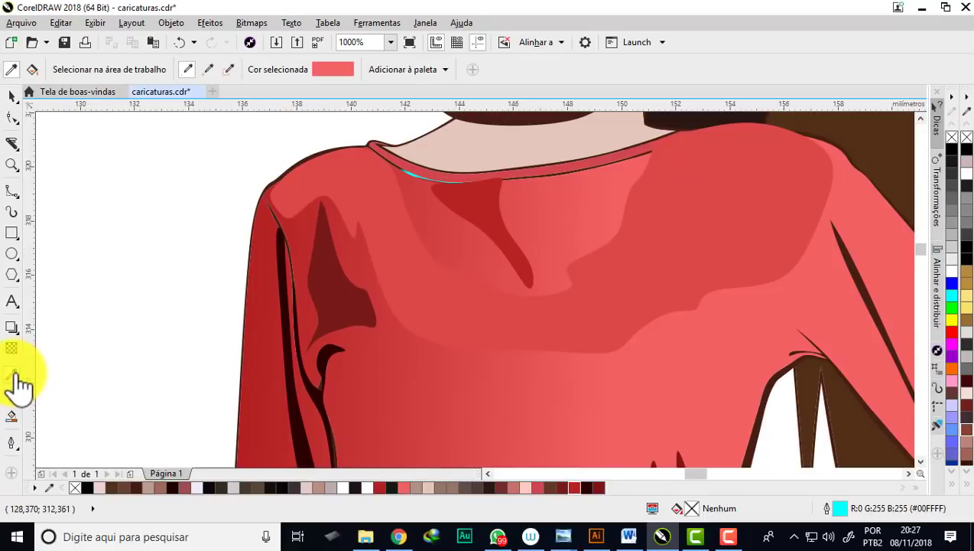
pyautogui.click(312, 226)
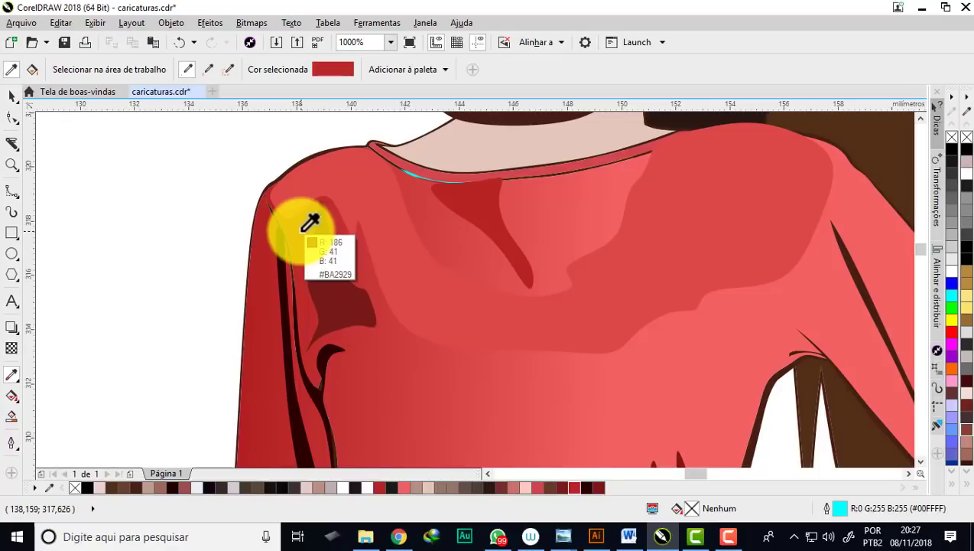
pyautogui.click(312, 188)
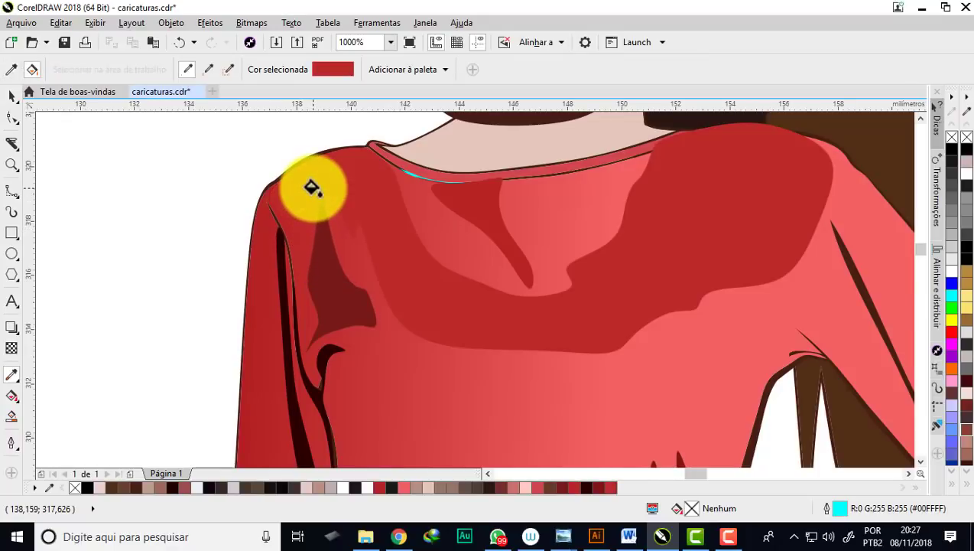
pyautogui.scroll(-2, 312, 188)
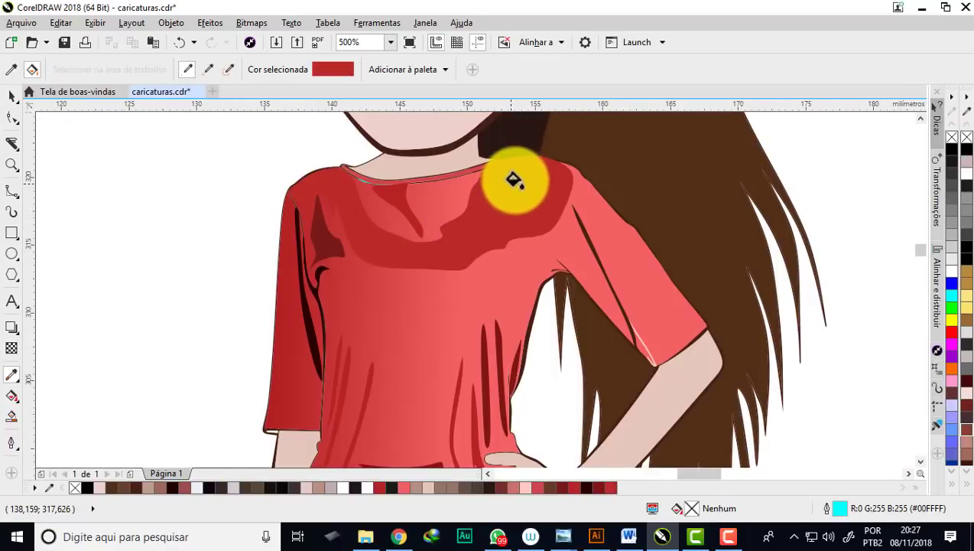
pyautogui.scroll(2, 517, 177)
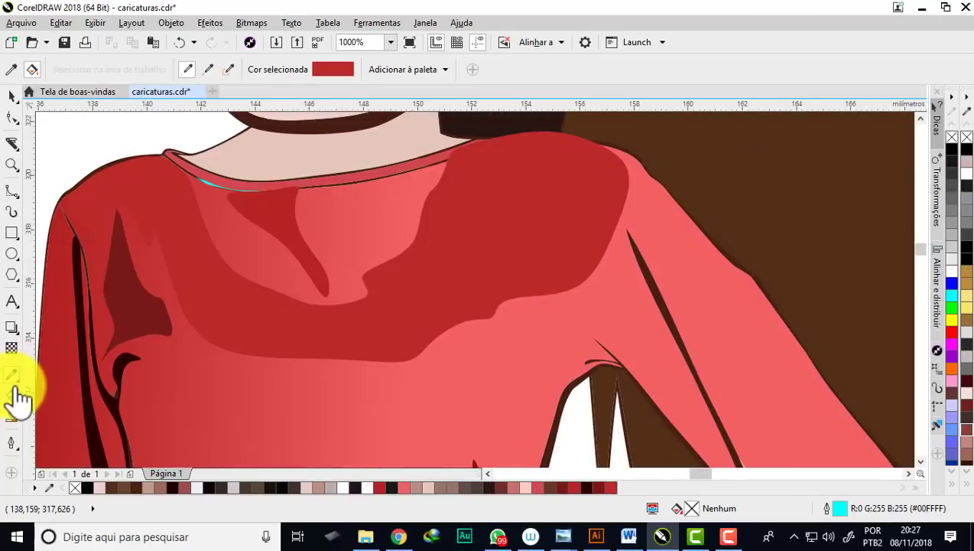
# Give the shoulder shading a left-to-right linear gradient from darker red into lighter red.
pyautogui.press('g')
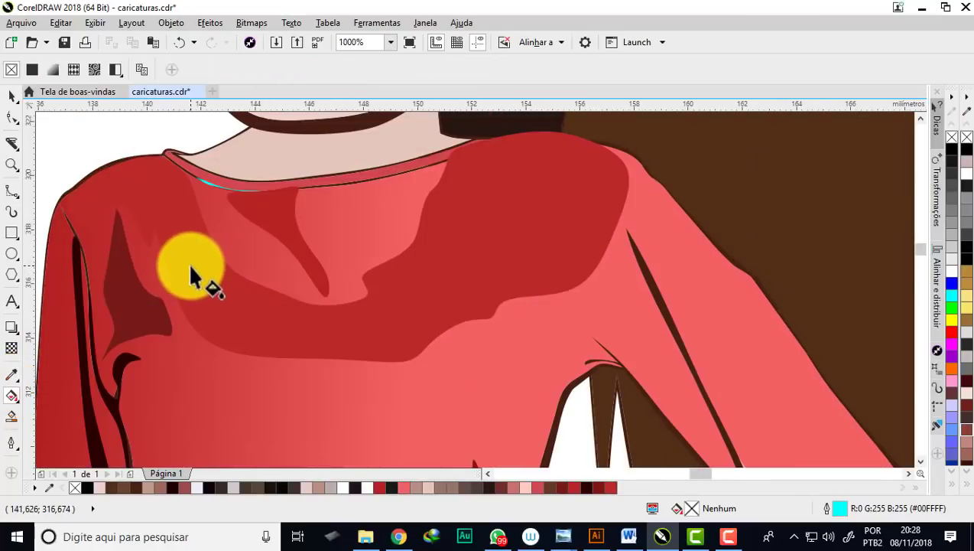
pyautogui.moveTo(202, 282); pyautogui.dragTo(561, 260)
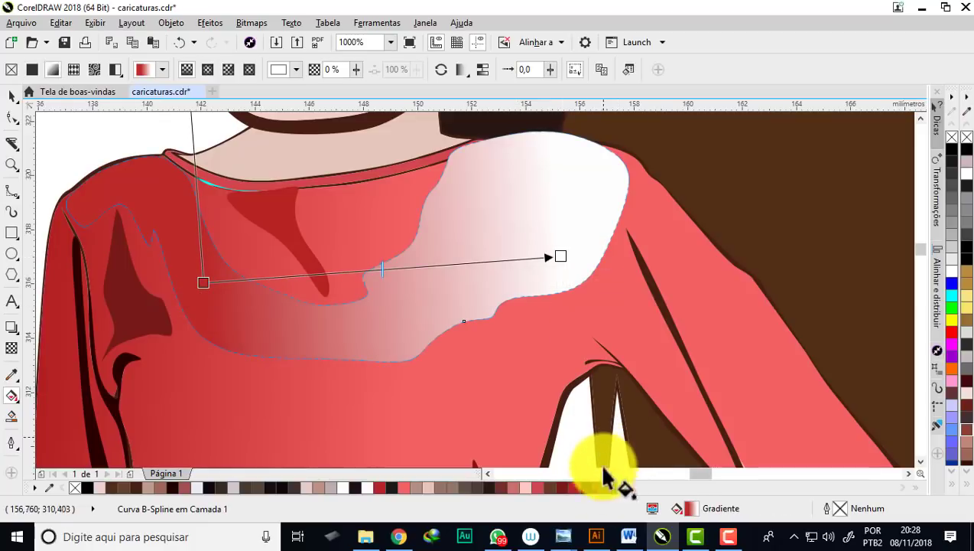
pyautogui.moveTo(560, 256); pyautogui.dragTo(564, 267)
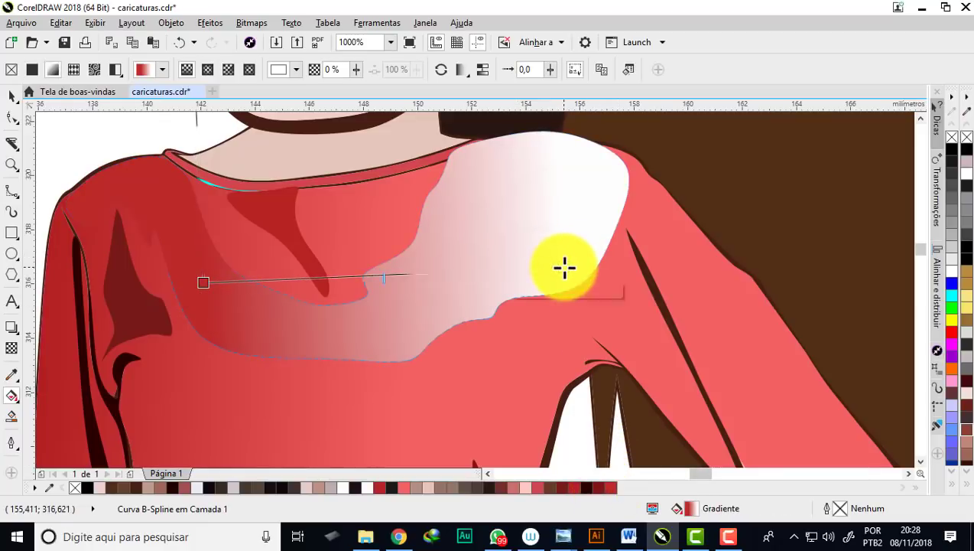
pyautogui.click(612, 487)
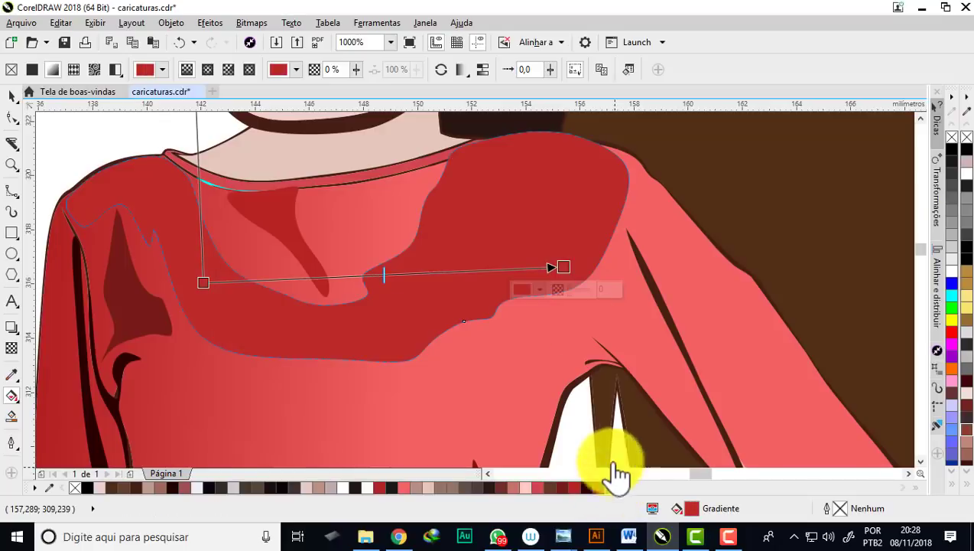
pyautogui.click(537, 487)
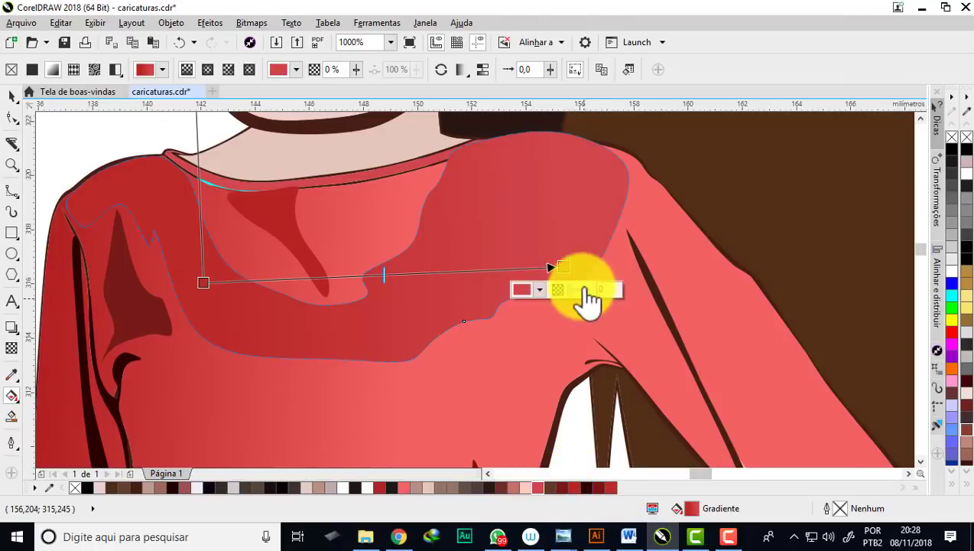
pyautogui.moveTo(565, 267); pyautogui.dragTo(445, 295)
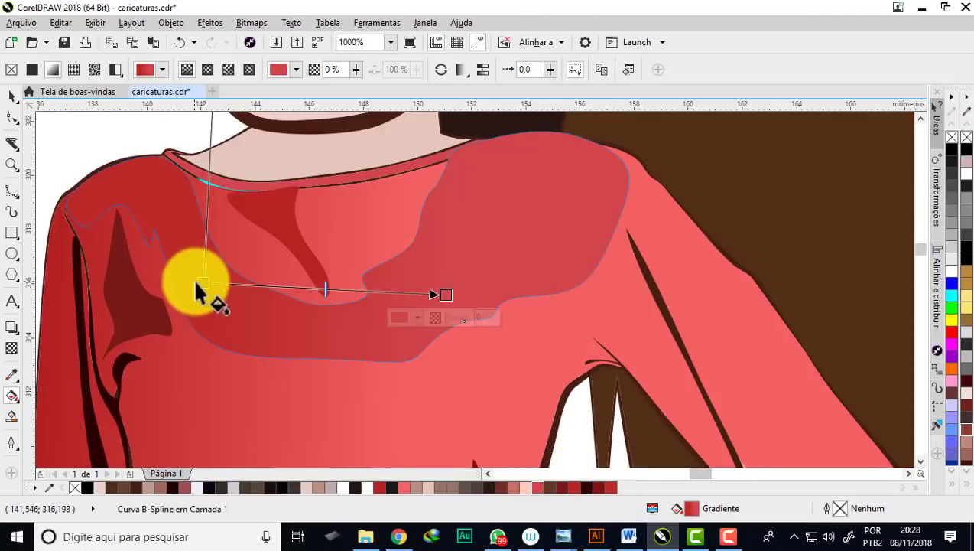
pyautogui.moveTo(203, 283); pyautogui.dragTo(196, 273)
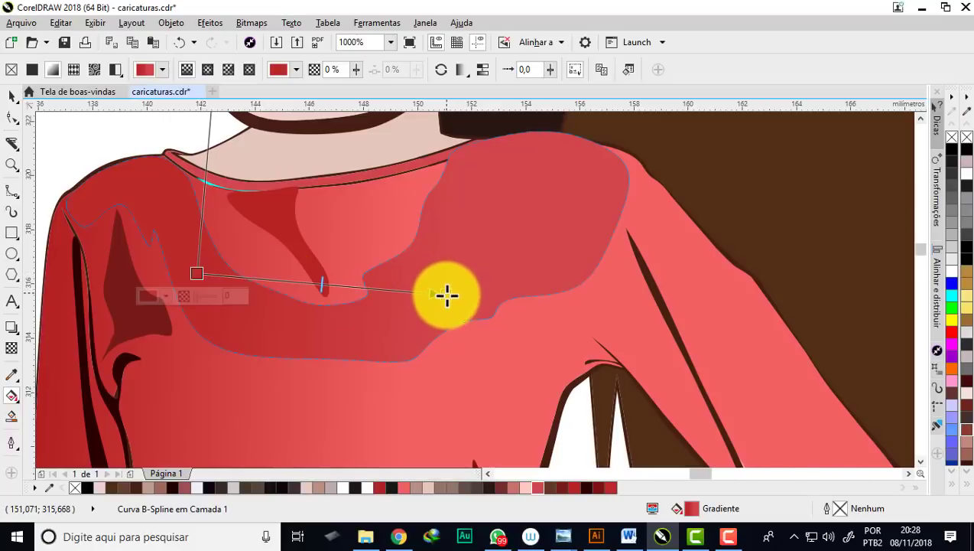
pyautogui.click(17, 102)
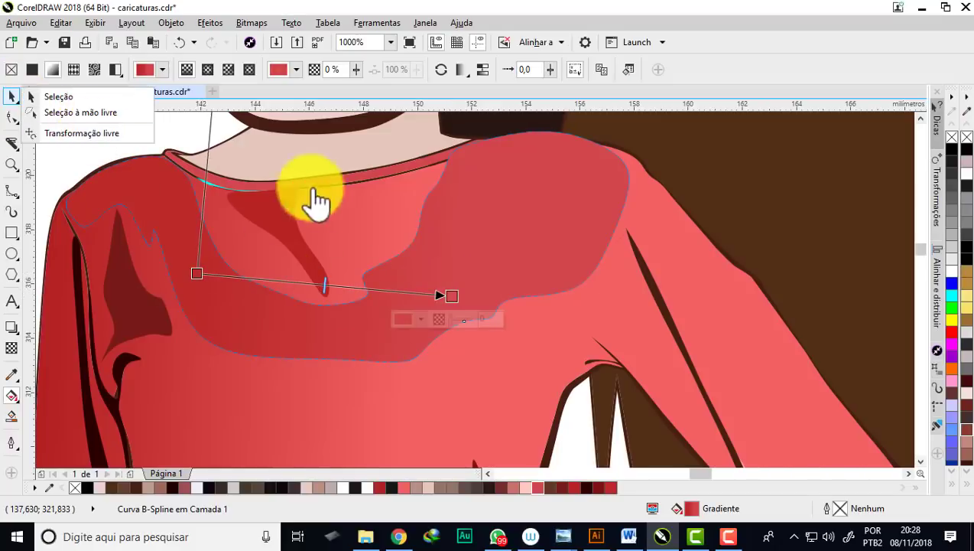
pyautogui.scroll(-1, 315, 202)
pyautogui.click(61, 97)
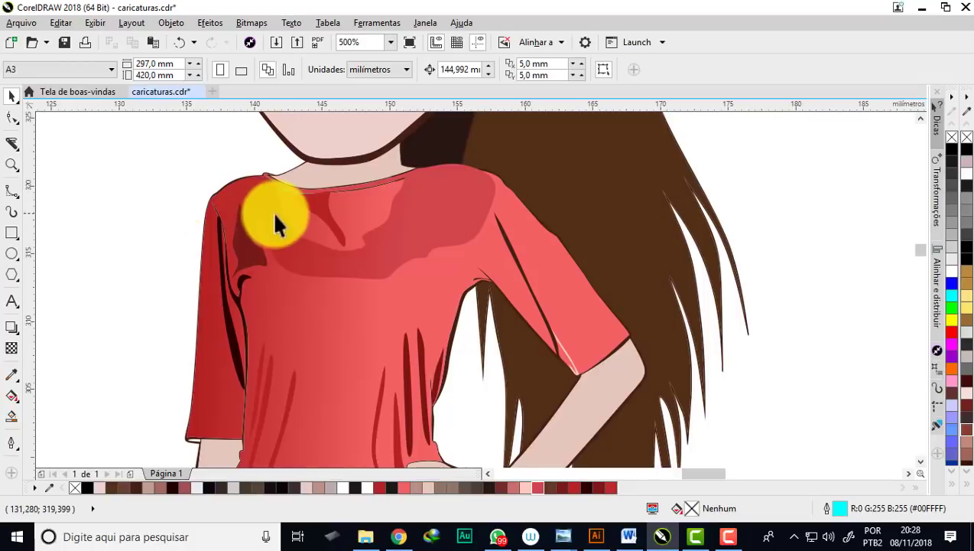
pyautogui.scroll(-1, 361, 260)
pyautogui.scroll(1, 364, 260)
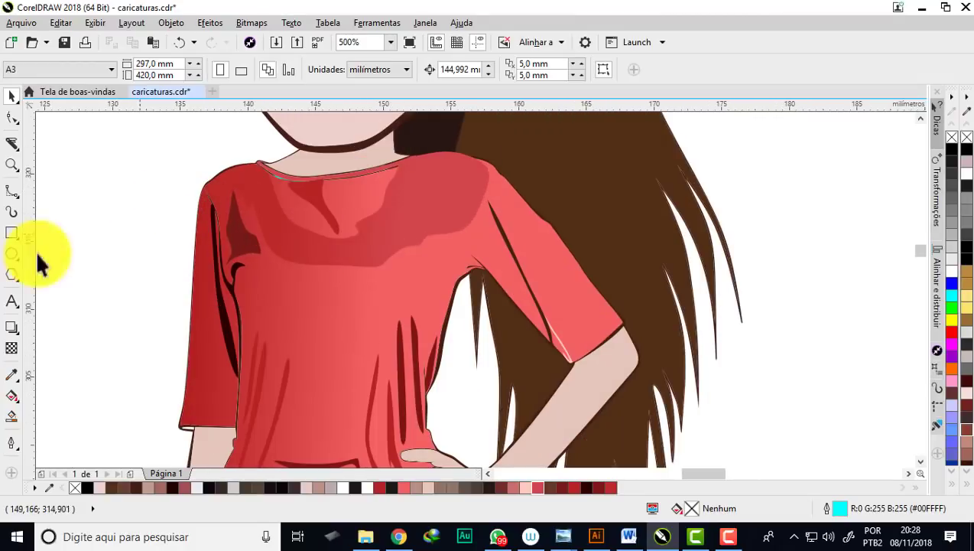
# Add a linear transparency fade across the shoulder shading shape, widening its opaque start leftward.
pyautogui.click(11, 348)
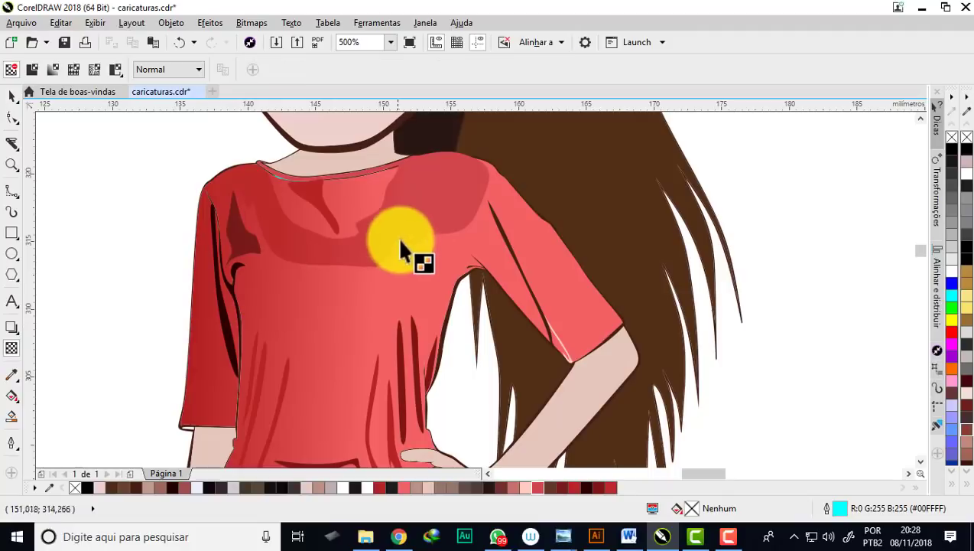
pyautogui.click(400, 243)
pyautogui.moveTo(419, 205); pyautogui.dragTo(572, 182)
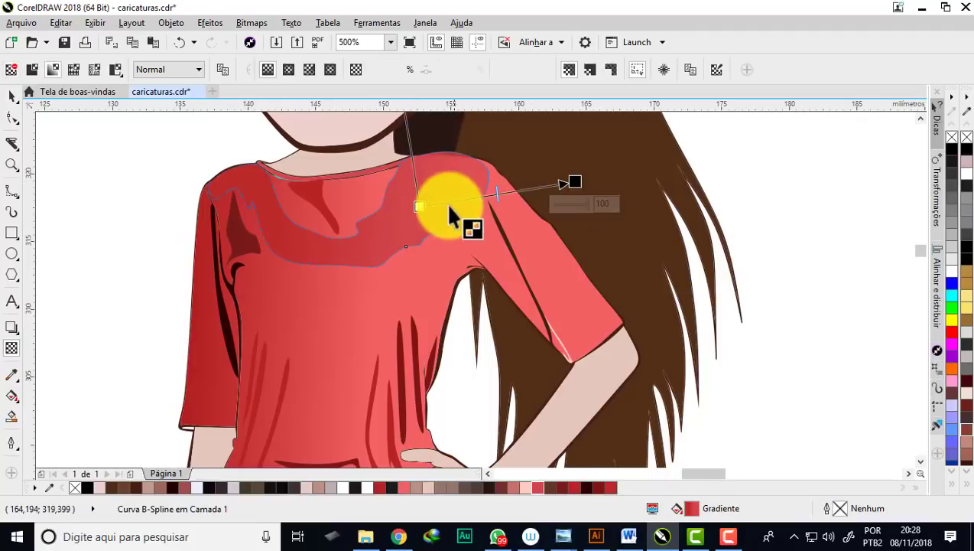
pyautogui.moveTo(422, 208); pyautogui.dragTo(395, 207)
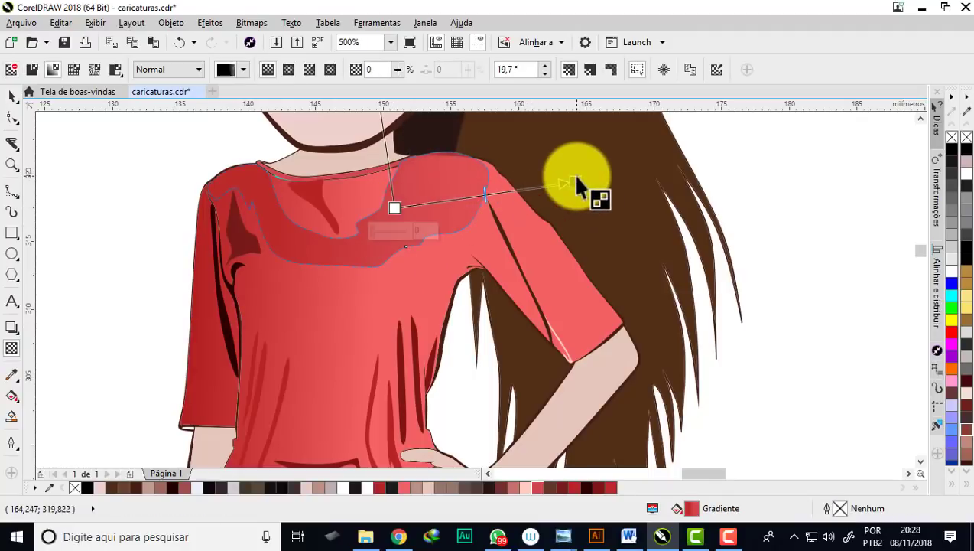
pyautogui.moveTo(577, 181); pyautogui.dragTo(502, 191)
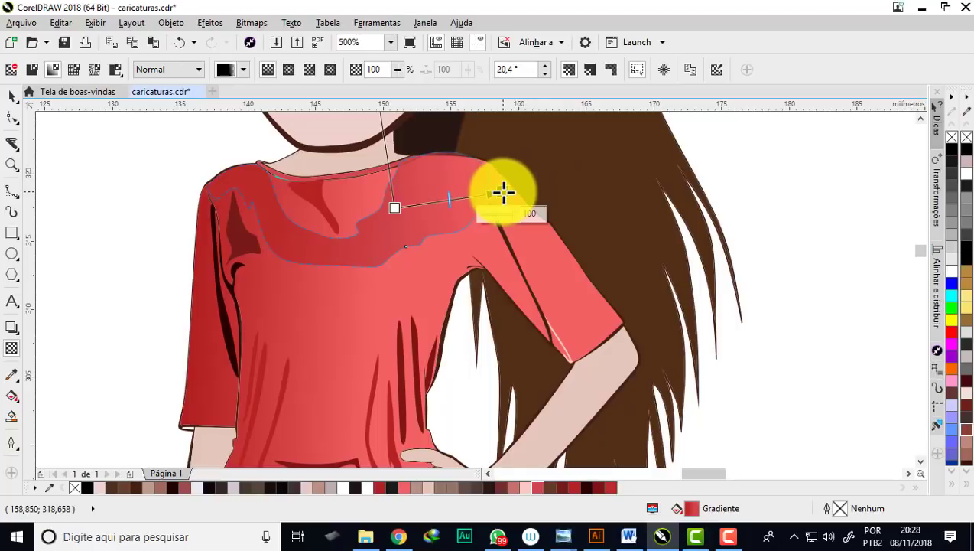
pyautogui.moveTo(394, 207); pyautogui.dragTo(355, 209)
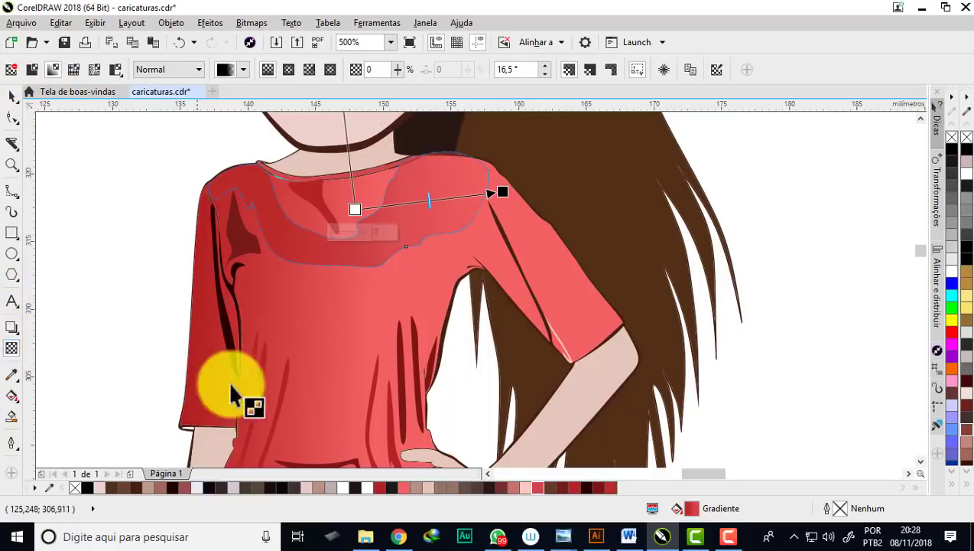
pyautogui.scroll(2, 284, 396)
# Fade several thin fold lines on the dress toward their tops with linear transparency.
pyautogui.moveTo(283, 388); pyautogui.dragTo(320, 197)
pyautogui.scroll(-1, 312, 285)
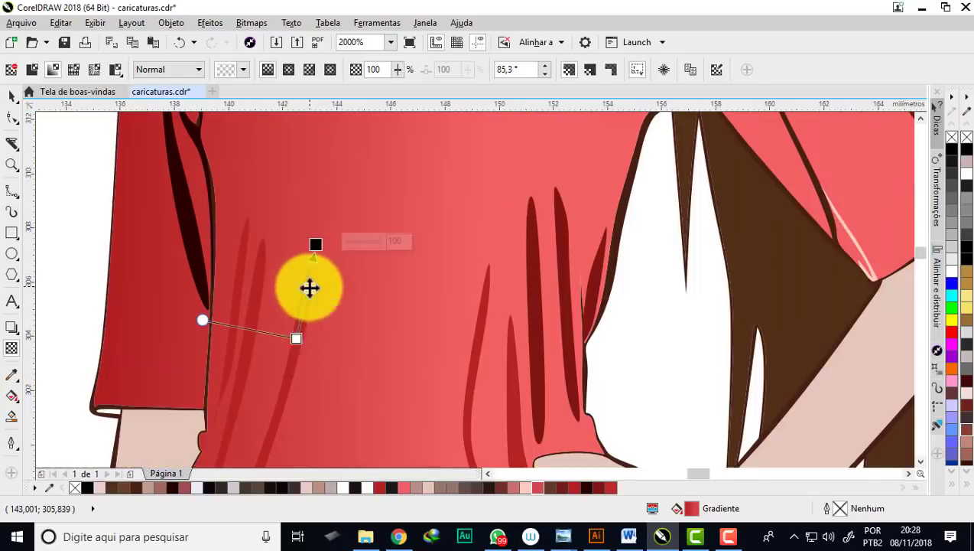
pyautogui.click(289, 348)
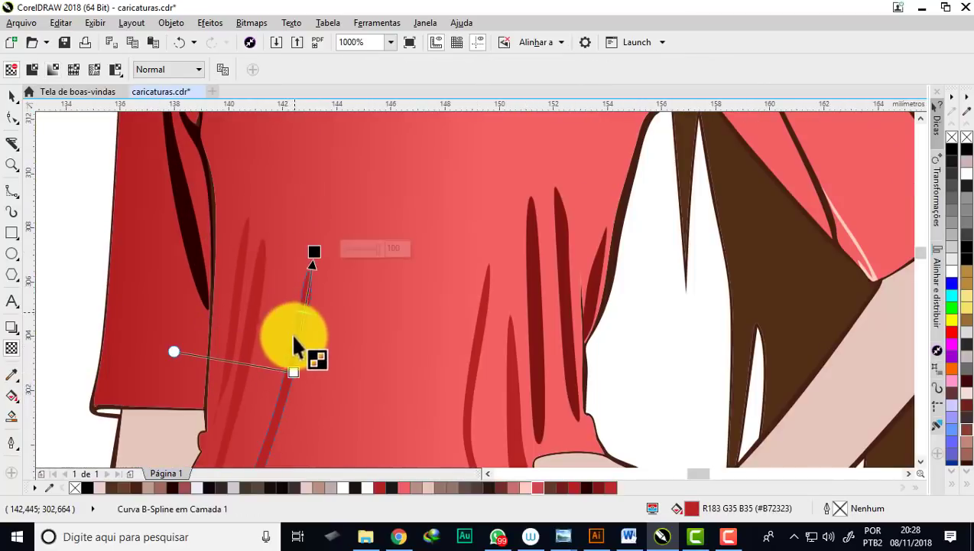
pyautogui.click(243, 367)
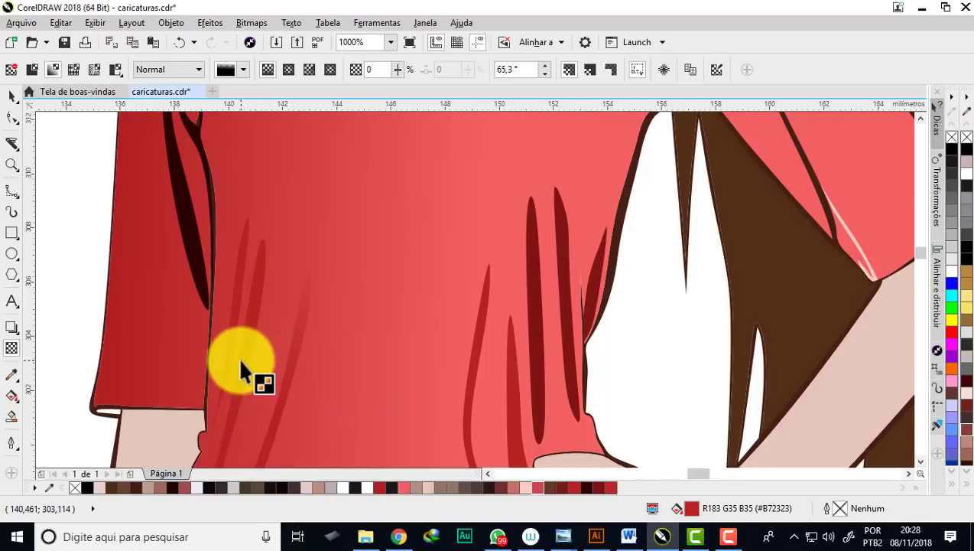
pyautogui.moveTo(246, 370); pyautogui.dragTo(267, 222)
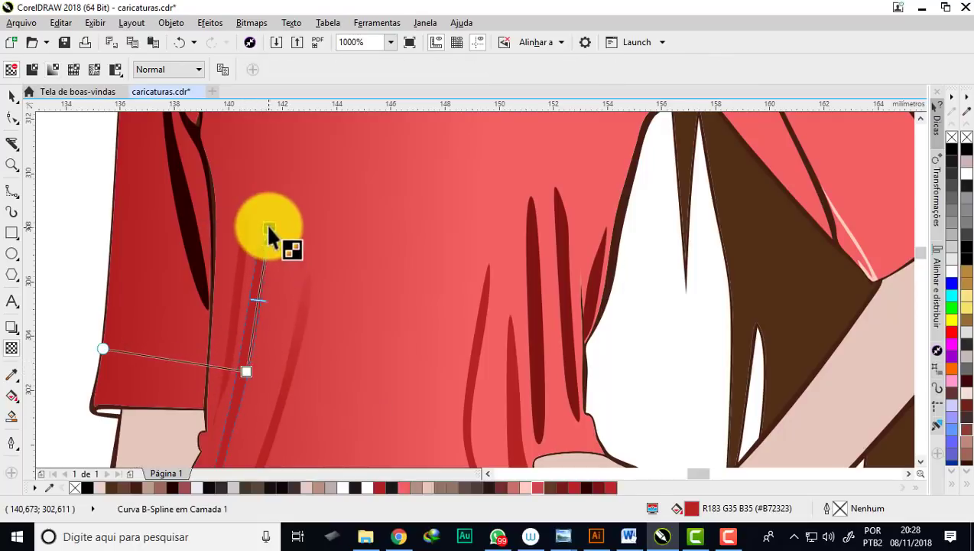
pyautogui.click(231, 321)
pyautogui.moveTo(235, 336); pyautogui.dragTo(252, 189)
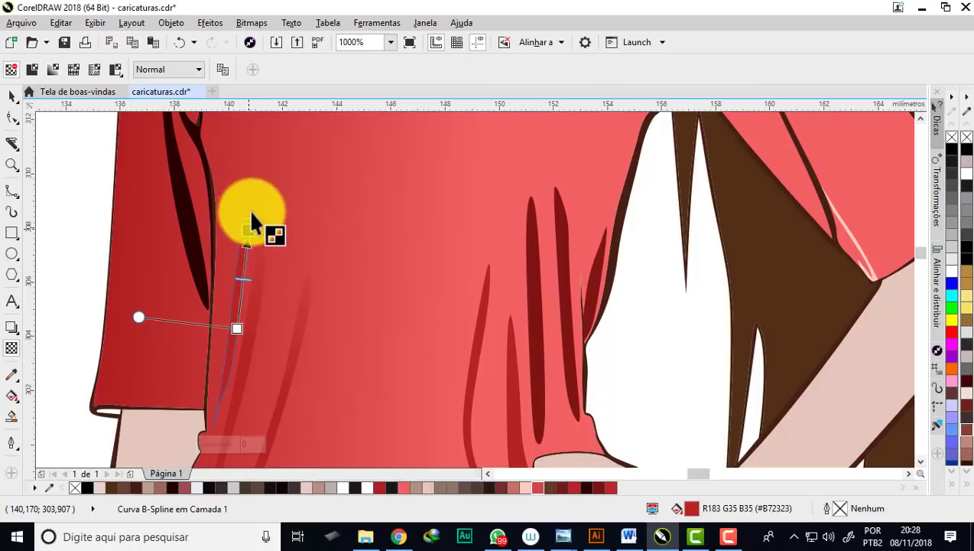
pyautogui.click(471, 385)
pyautogui.moveTo(470, 385); pyautogui.dragTo(486, 243)
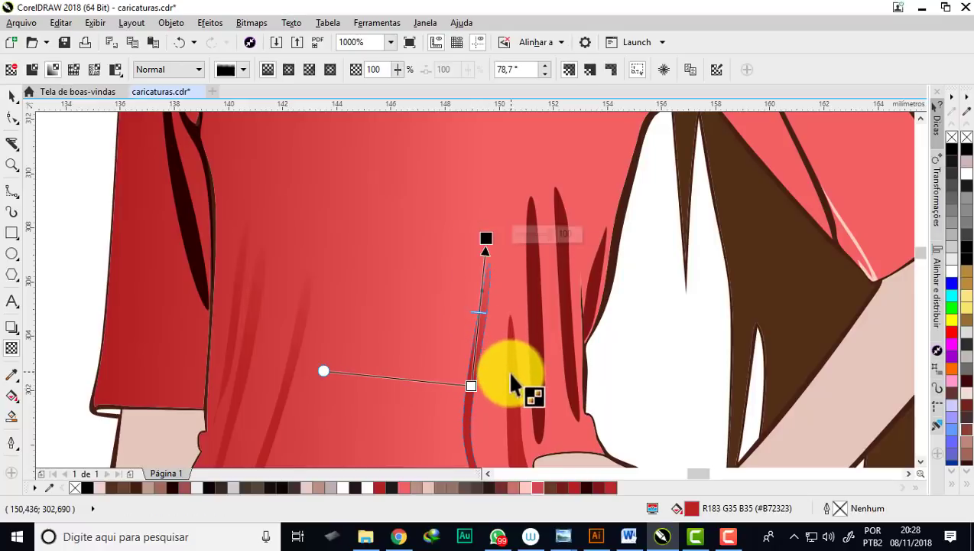
pyautogui.click(513, 419)
pyautogui.moveTo(514, 419); pyautogui.dragTo(502, 256)
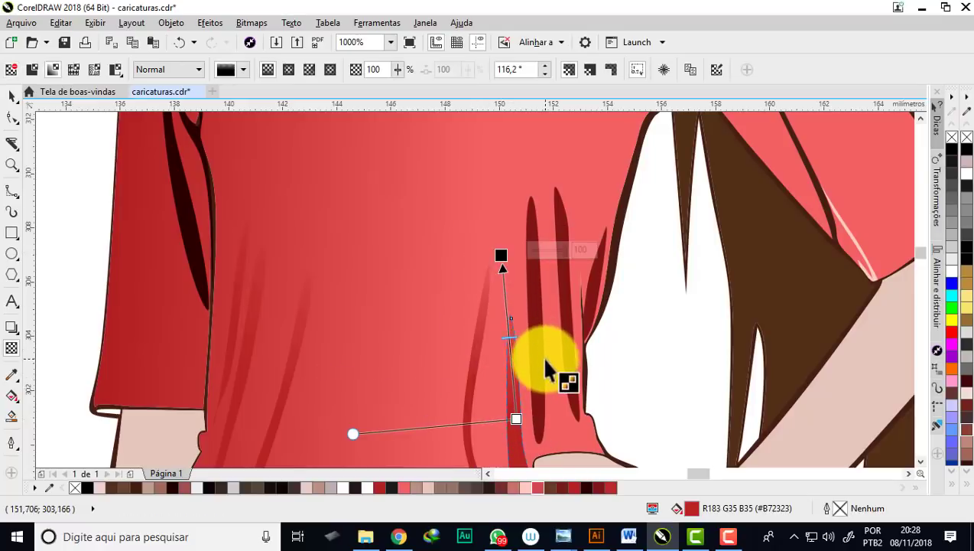
# Fade the remaining strokes beside the hair, near the hip, at the waist and on the sleeve.
pyautogui.moveTo(571, 330); pyautogui.dragTo(557, 173)
pyautogui.scroll(-3, 569, 279)
pyautogui.scroll(3, 439, 382)
pyautogui.moveTo(435, 392); pyautogui.dragTo(612, 336)
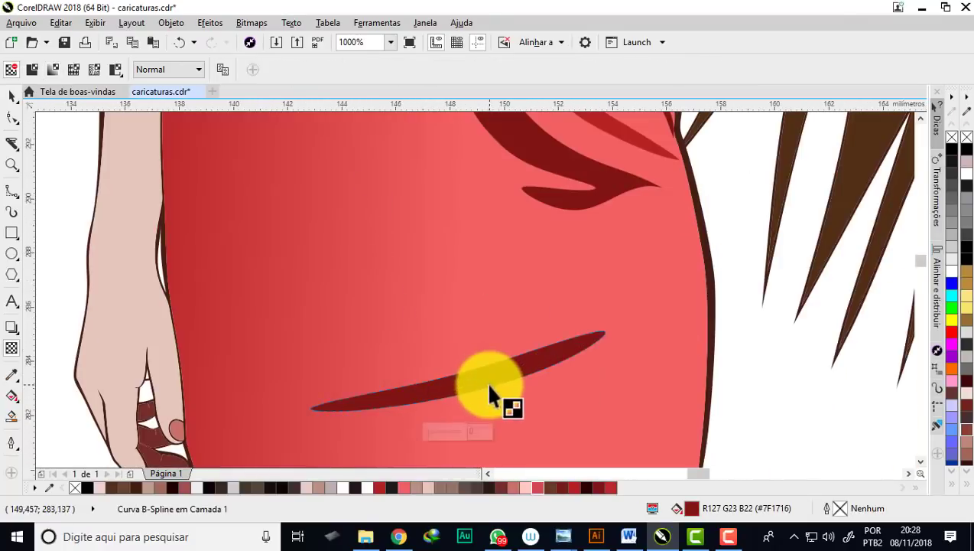
pyautogui.scroll(-3, 468, 310)
pyautogui.scroll(2, 458, 325)
pyautogui.moveTo(322, 387); pyautogui.dragTo(424, 174)
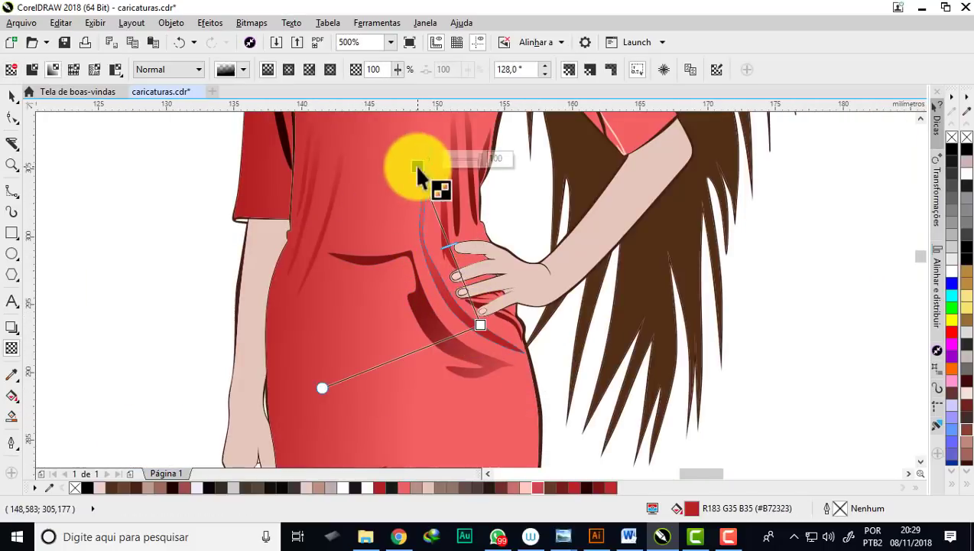
pyautogui.scroll(-2, 352, 137)
pyautogui.scroll(2, 348, 137)
pyautogui.moveTo(341, 165); pyautogui.dragTo(397, 374)
pyautogui.scroll(-1, 348, 224)
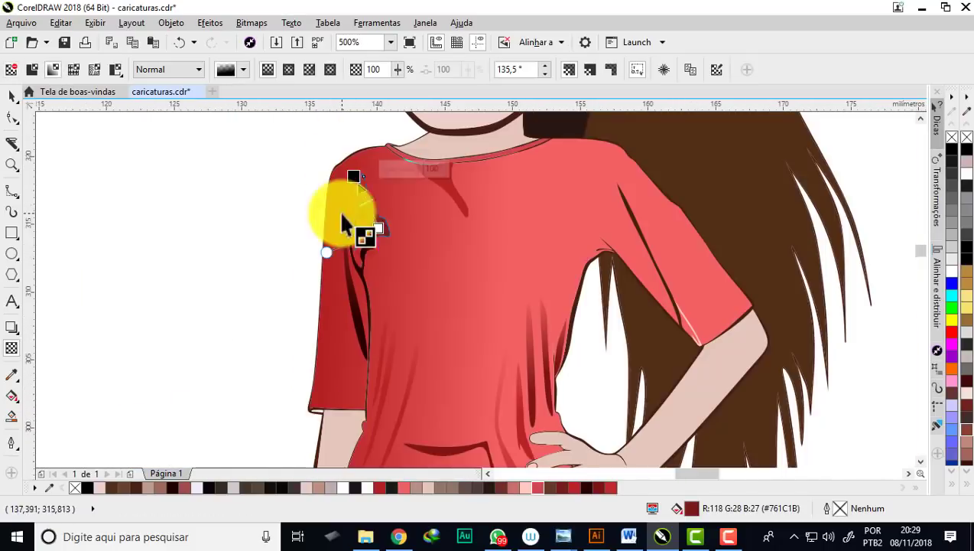
pyautogui.scroll(-1, 453, 227)
# Select the sleeve curve and its shading curve to check the sleeve.
pyautogui.press('space')
pyautogui.scroll(-1, 441, 213)
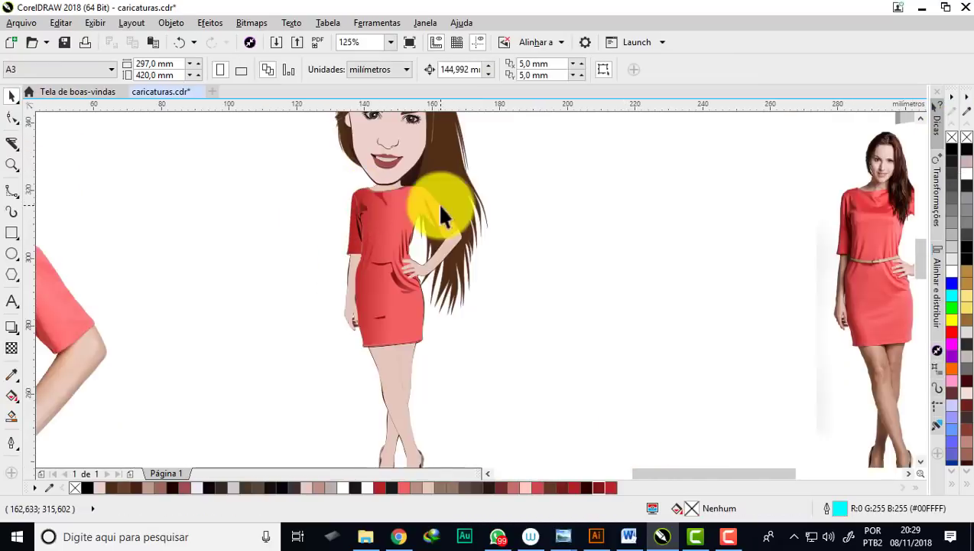
pyautogui.scroll(-1, 618, 210)
pyautogui.scroll(4, 618, 210)
pyautogui.click(528, 369)
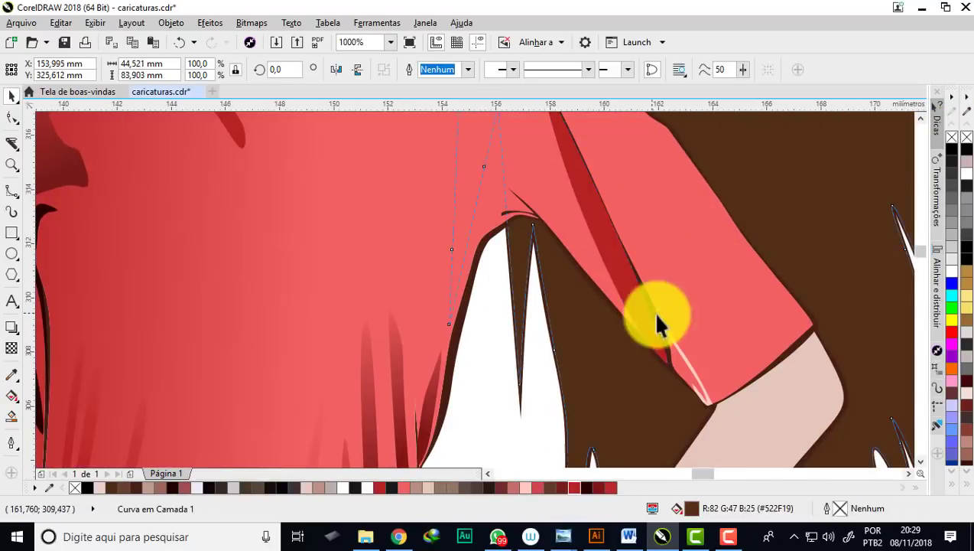
pyautogui.scroll(-1, 652, 310)
pyautogui.click(13, 351)
pyautogui.scroll(1, 555, 163)
pyautogui.scroll(-1, 608, 305)
# Select the dress shape and zoom around it to review the waist.
pyautogui.press('space')
pyautogui.click(463, 265)
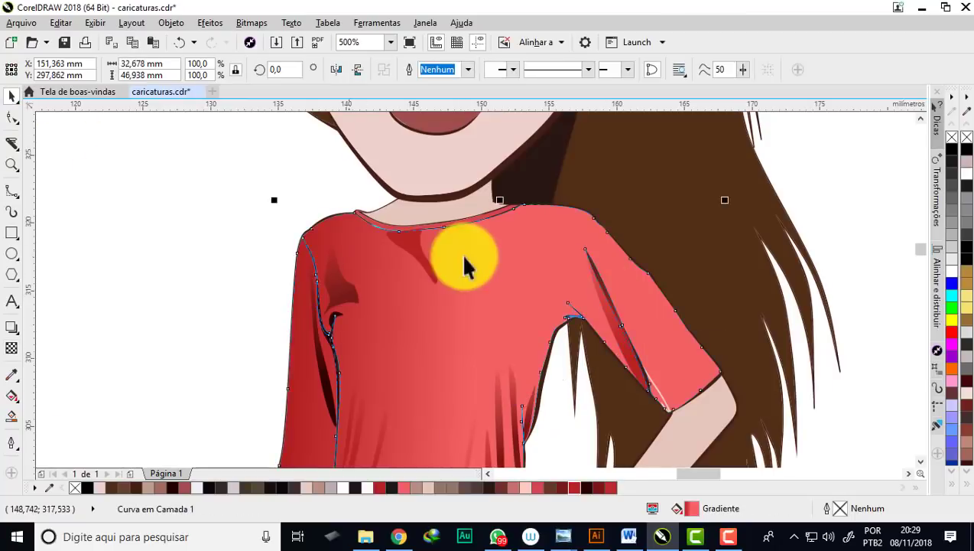
pyautogui.scroll(-1, 369, 406)
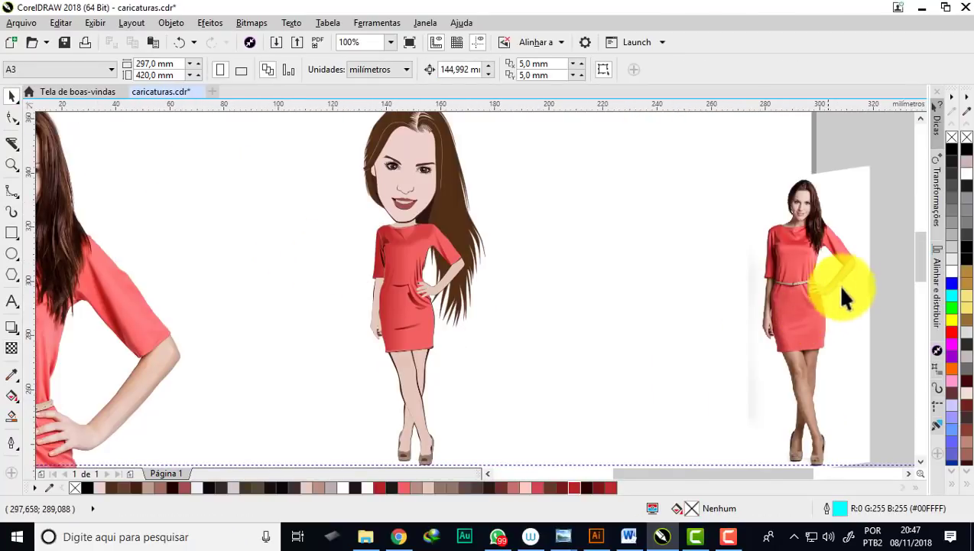
pyautogui.scroll(2, 845, 282)
pyautogui.scroll(1, 657, 273)
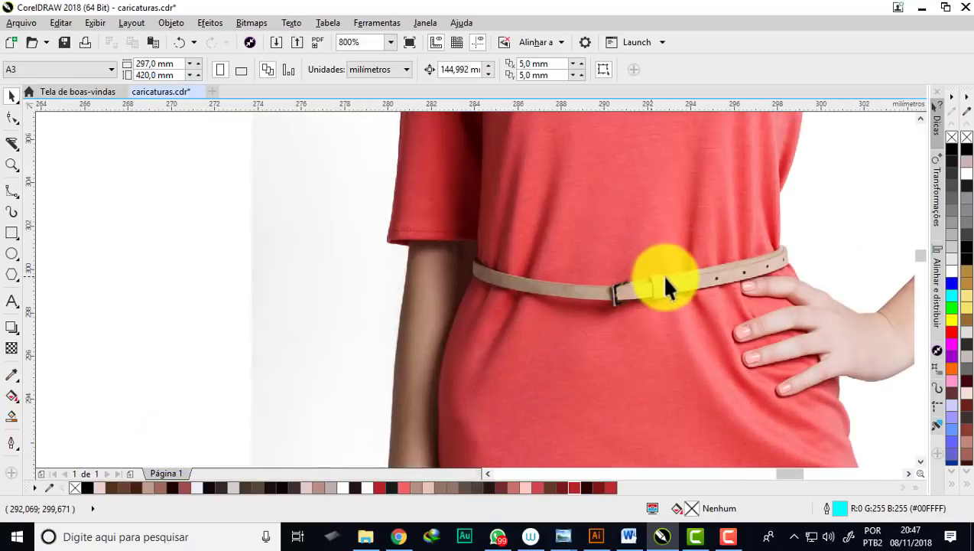
pyautogui.scroll(1, 665, 274)
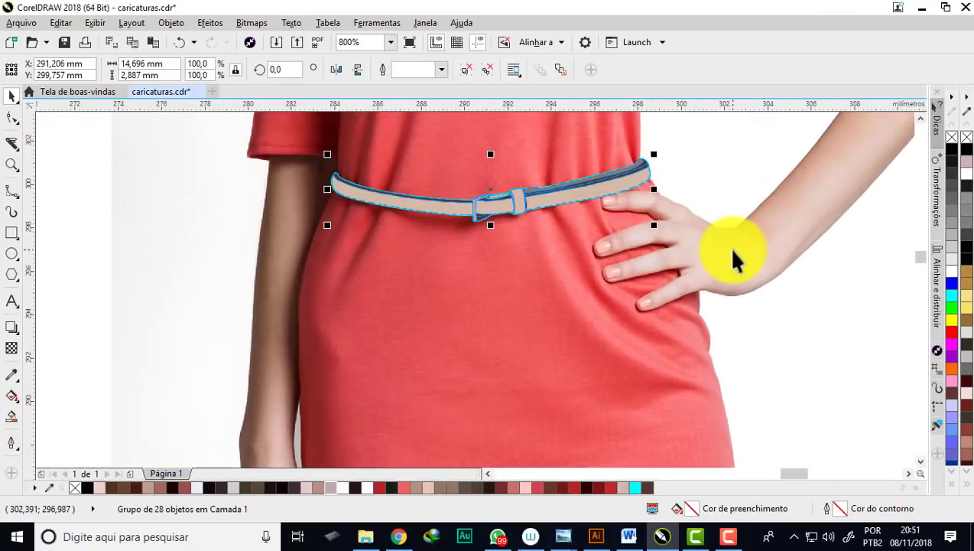
pyautogui.scroll(-2, 728, 246)
pyautogui.scroll(-1, 353, 323)
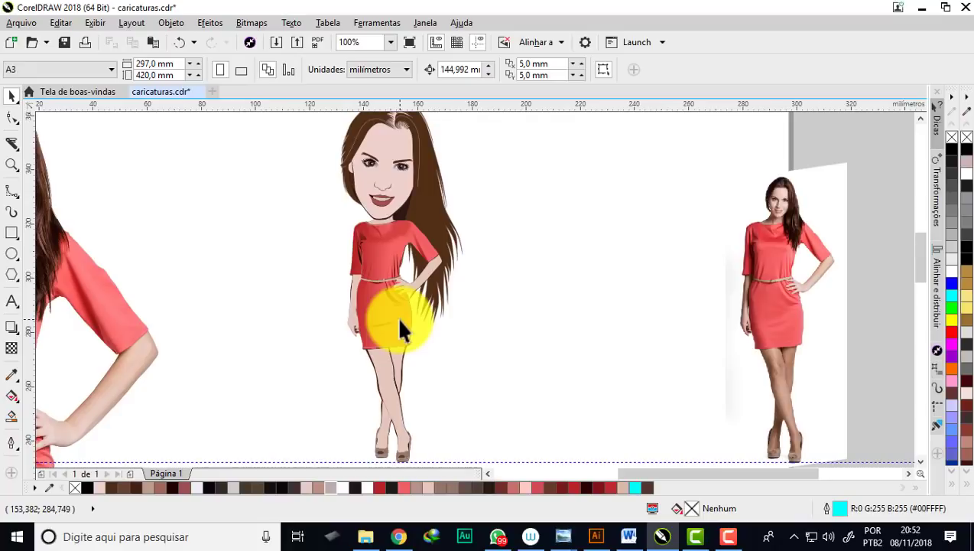
# Zoom into a marquee around the whole caricature so the finished figure fills the view.
pyautogui.scroll(-1, 397, 315)
pyautogui.scroll(1, 411, 317)
pyautogui.scroll(-1, 316, 272)
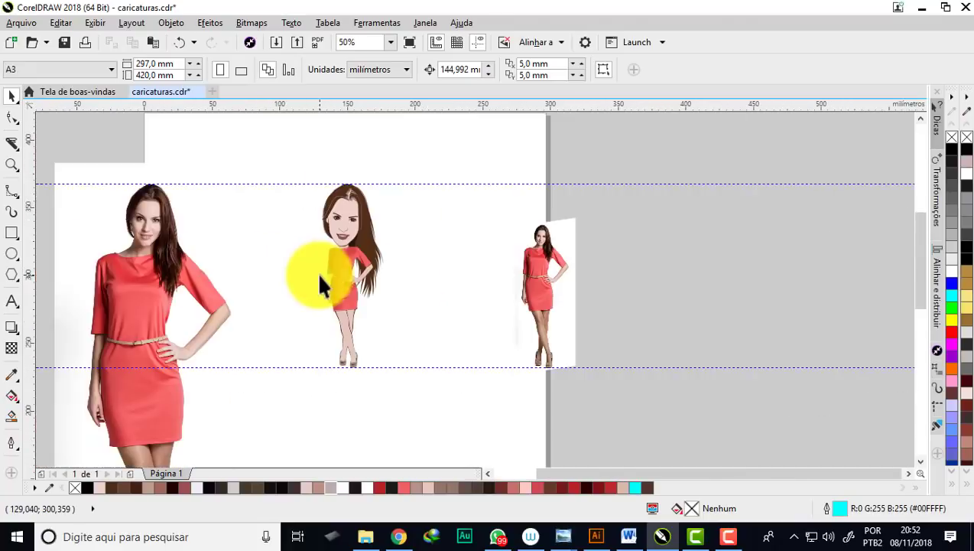
pyautogui.click(12, 165)
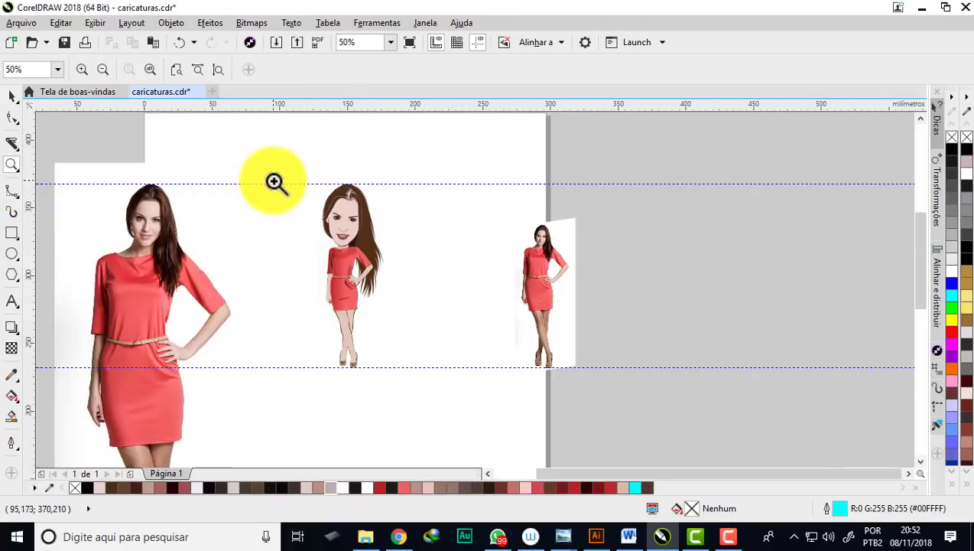
pyautogui.moveTo(293, 185)
pyautogui.mouseDown()
pyautogui.moveTo(394, 377)
pyautogui.moveTo(395, 369)
pyautogui.mouseUp()
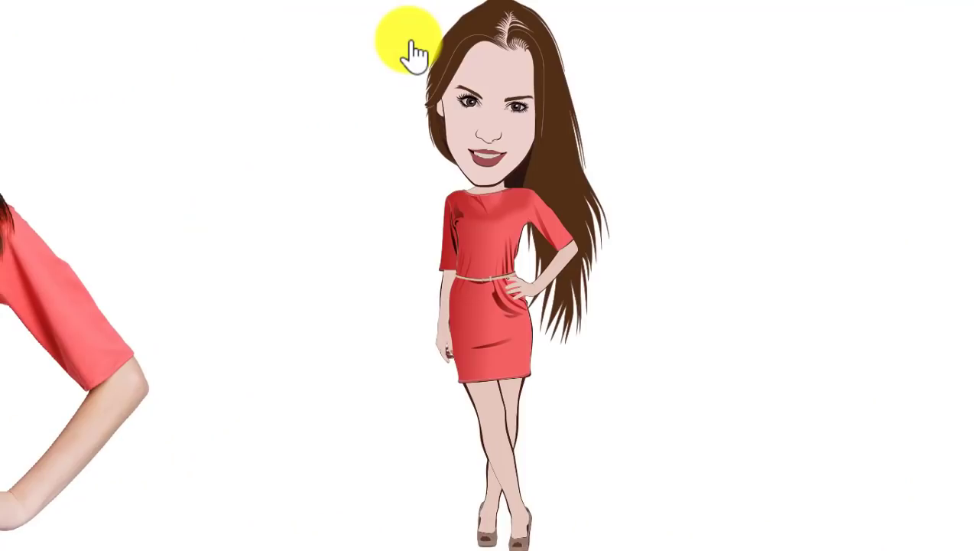